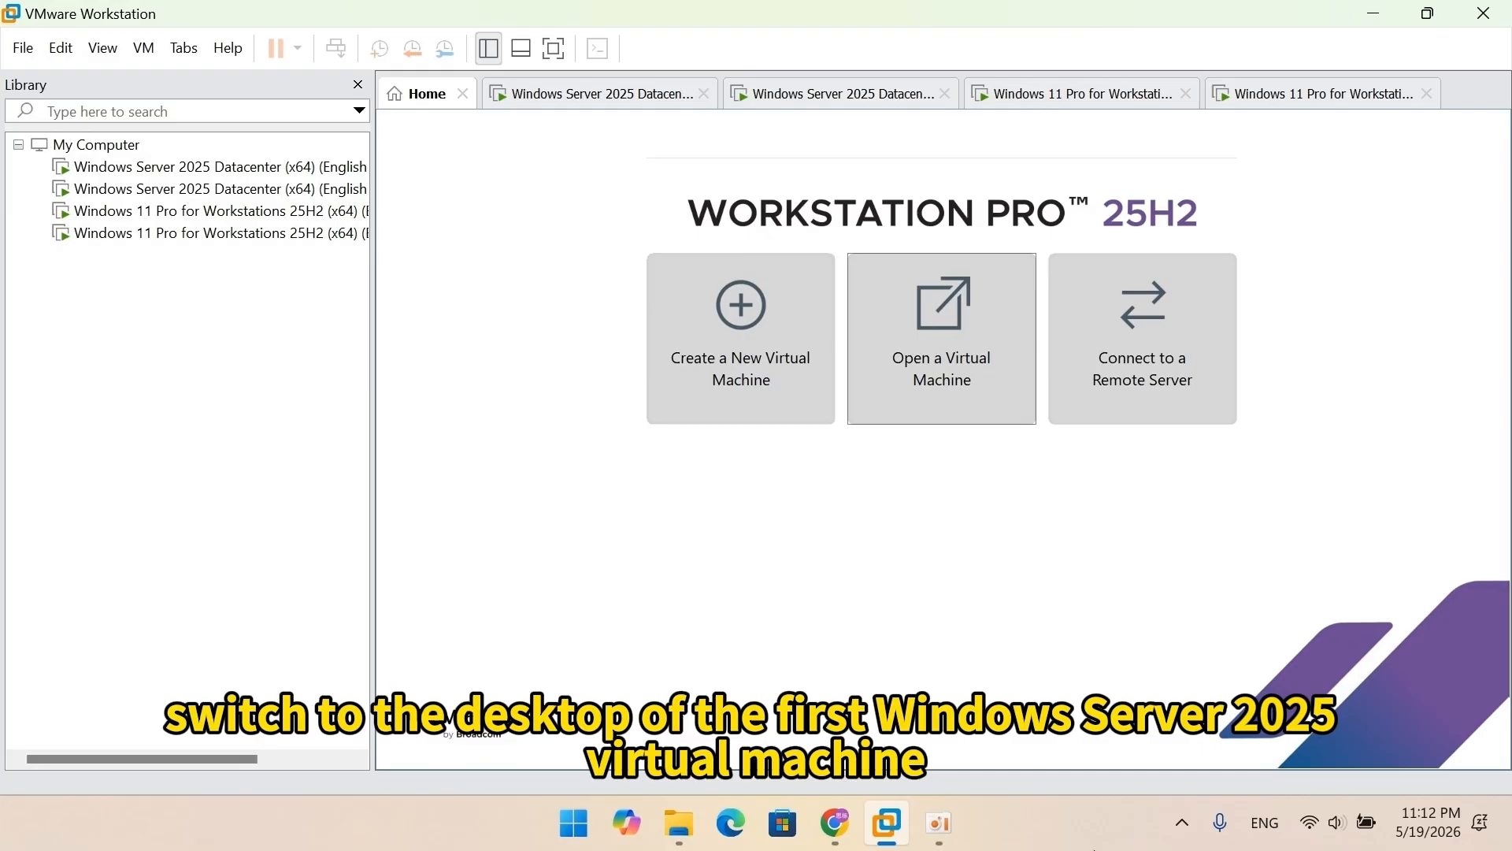
Step: From This PC's About page, rename the first Windows Server VM to DC1 and restart it
left_click(590, 104)
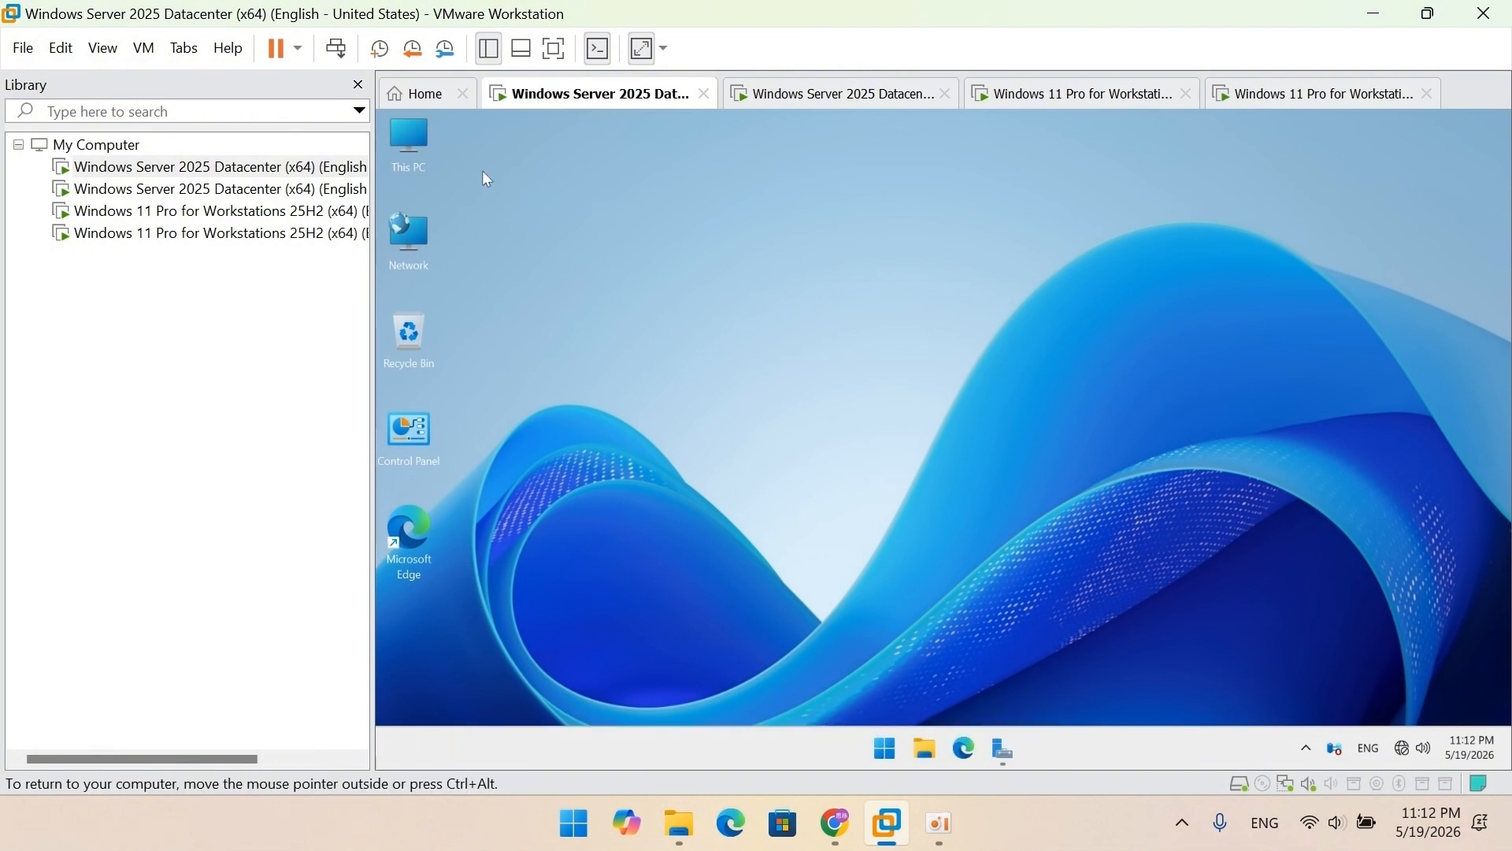
right_click(424, 152)
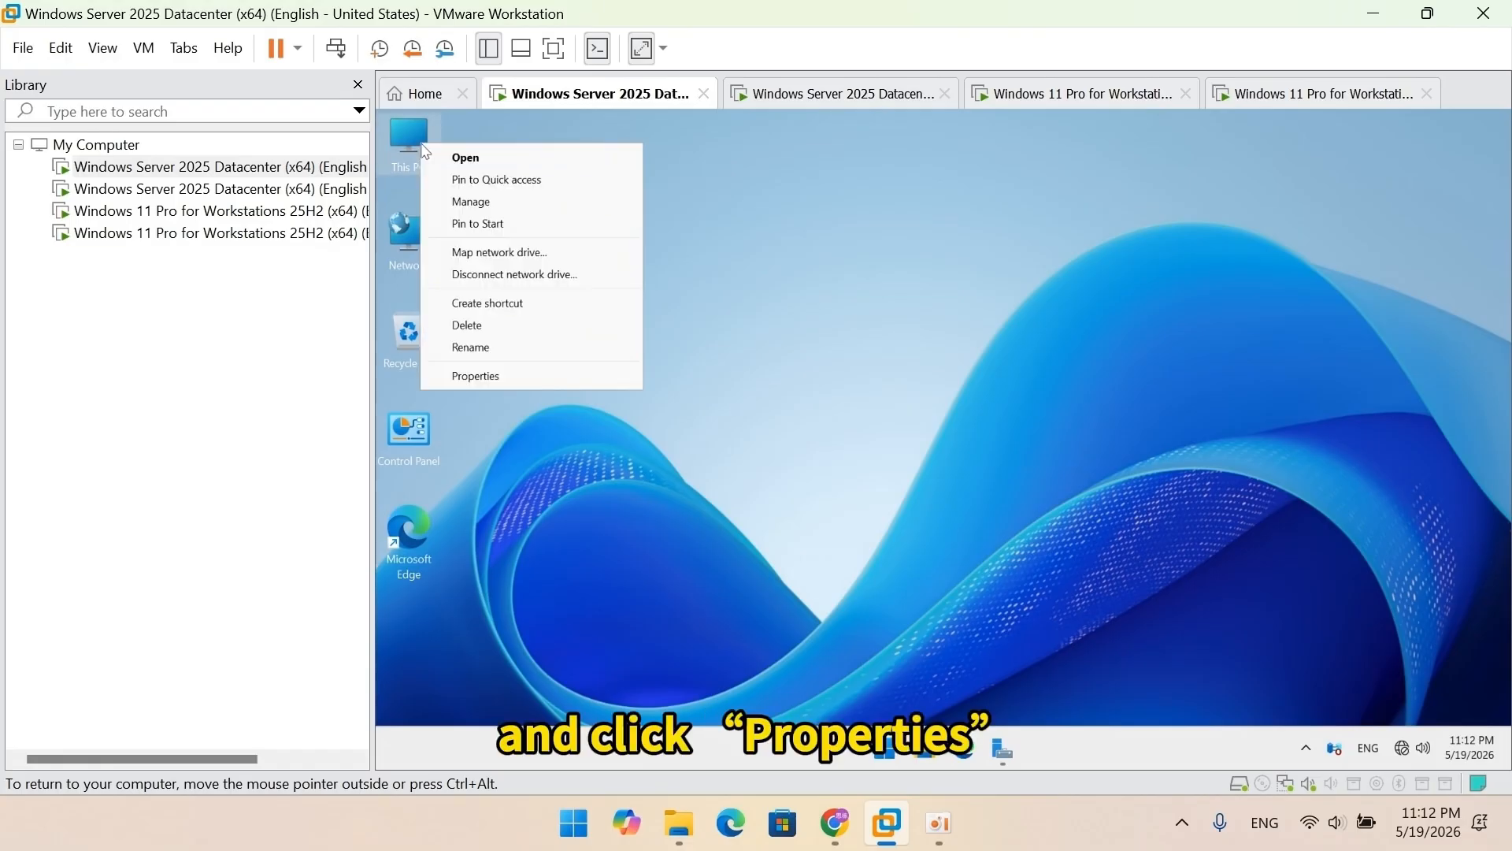
left_click(498, 376)
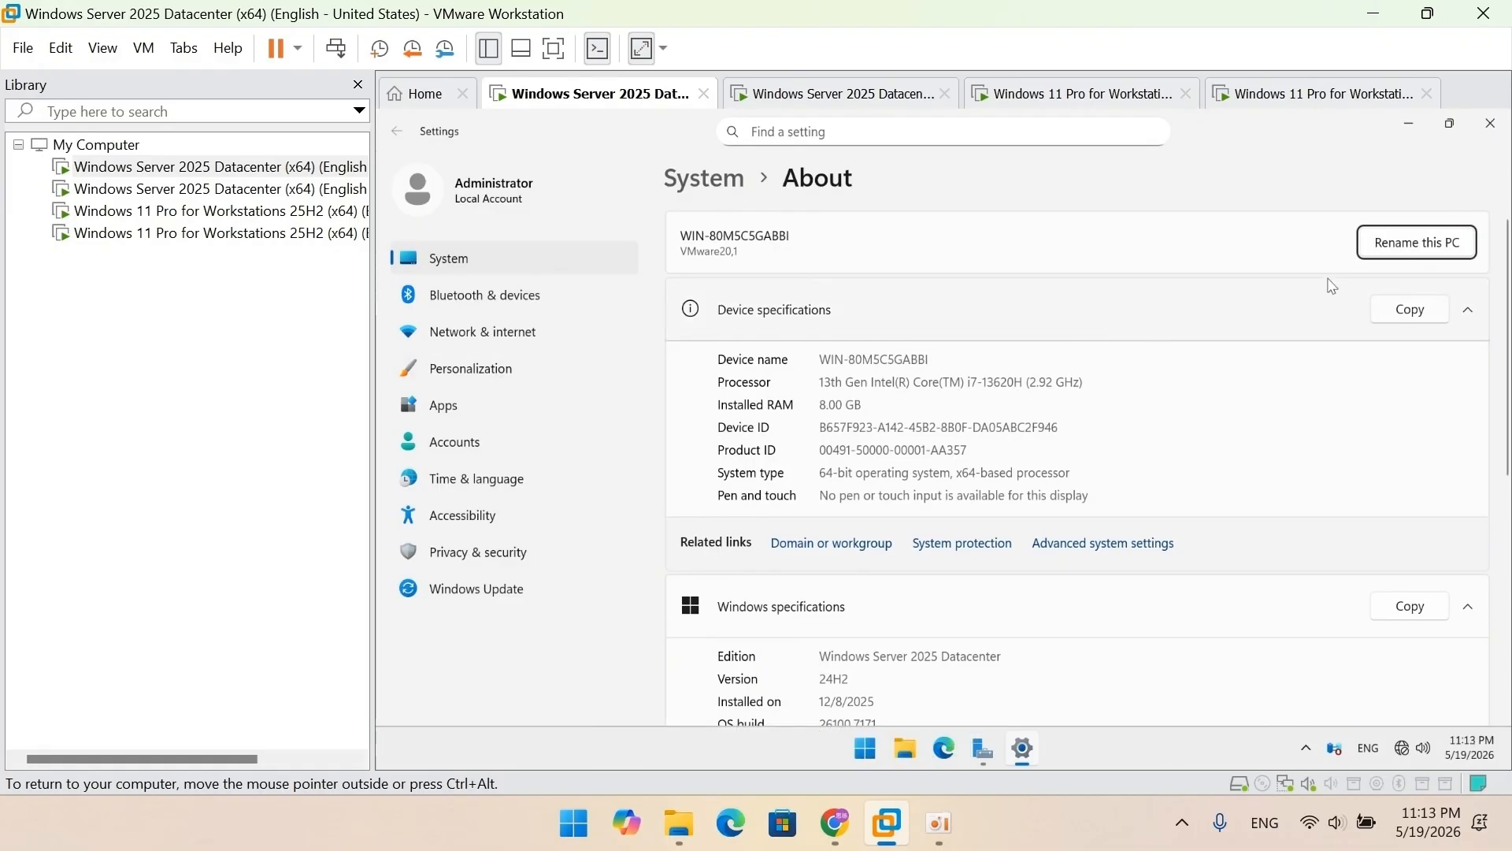
left_click(1397, 254)
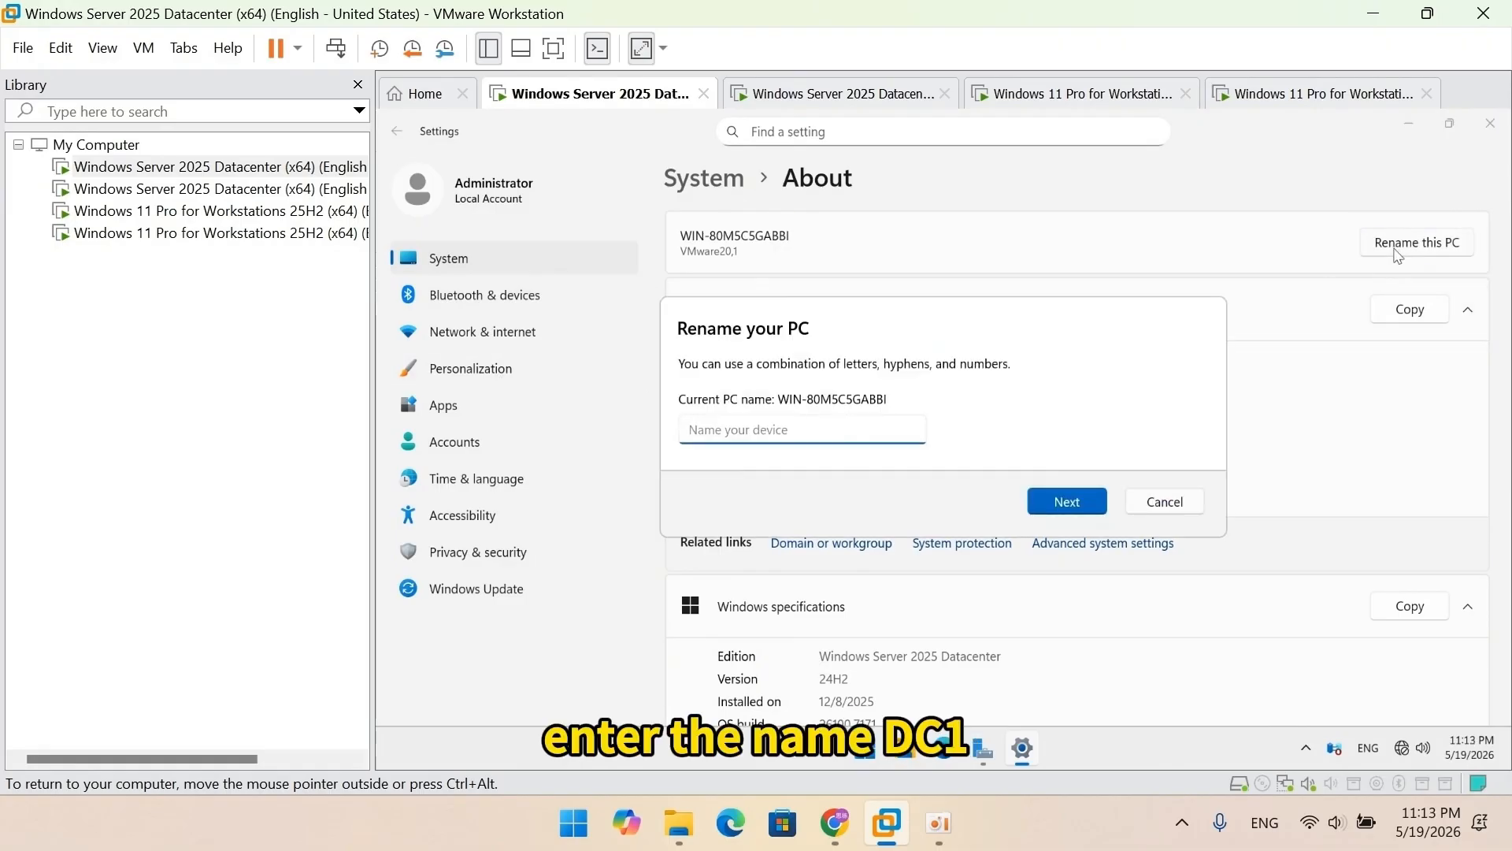
type("DC1")
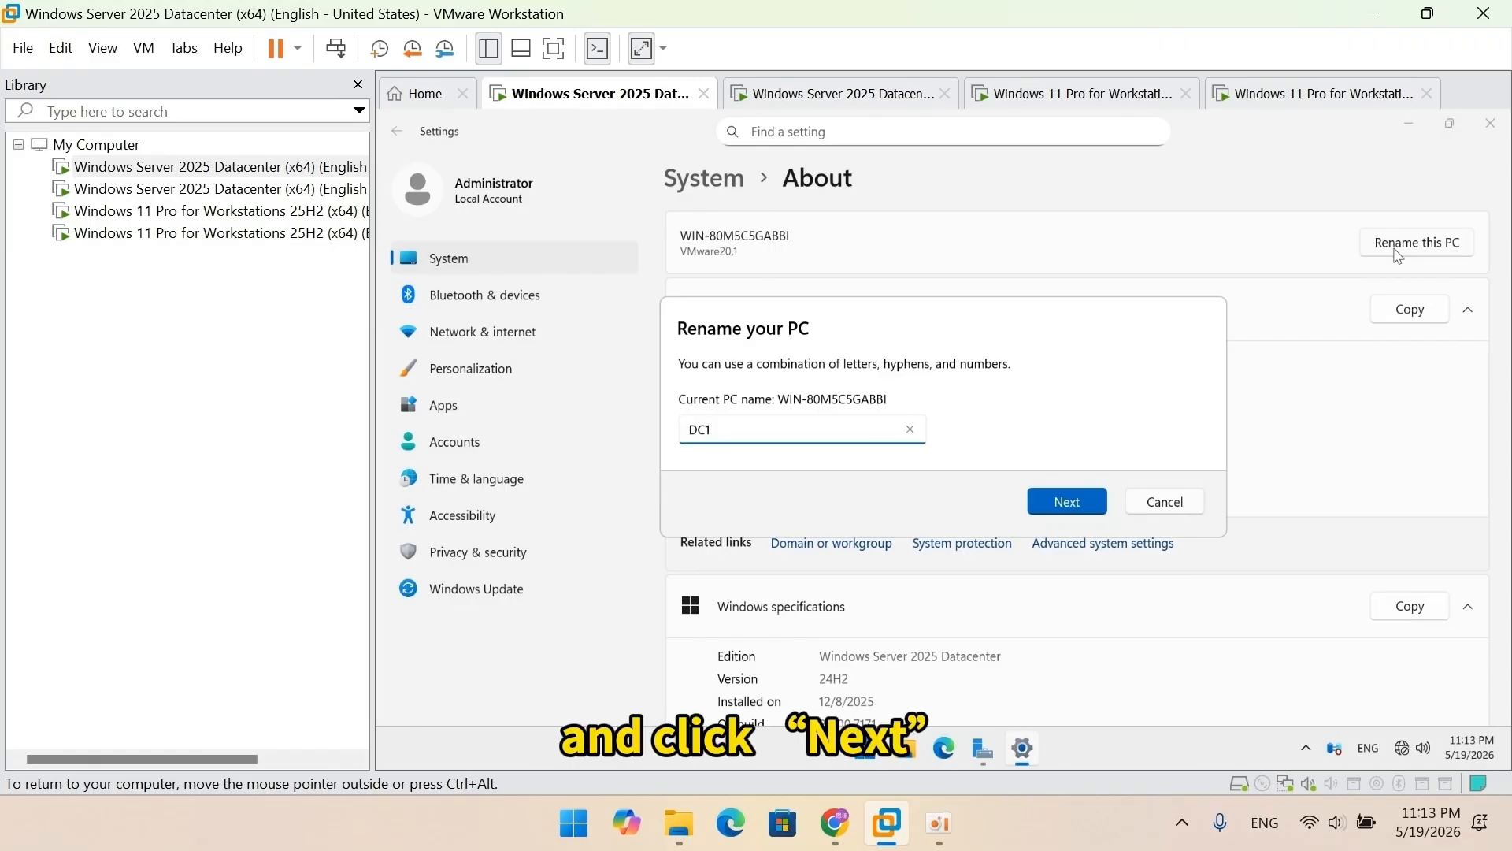
left_click(1067, 504)
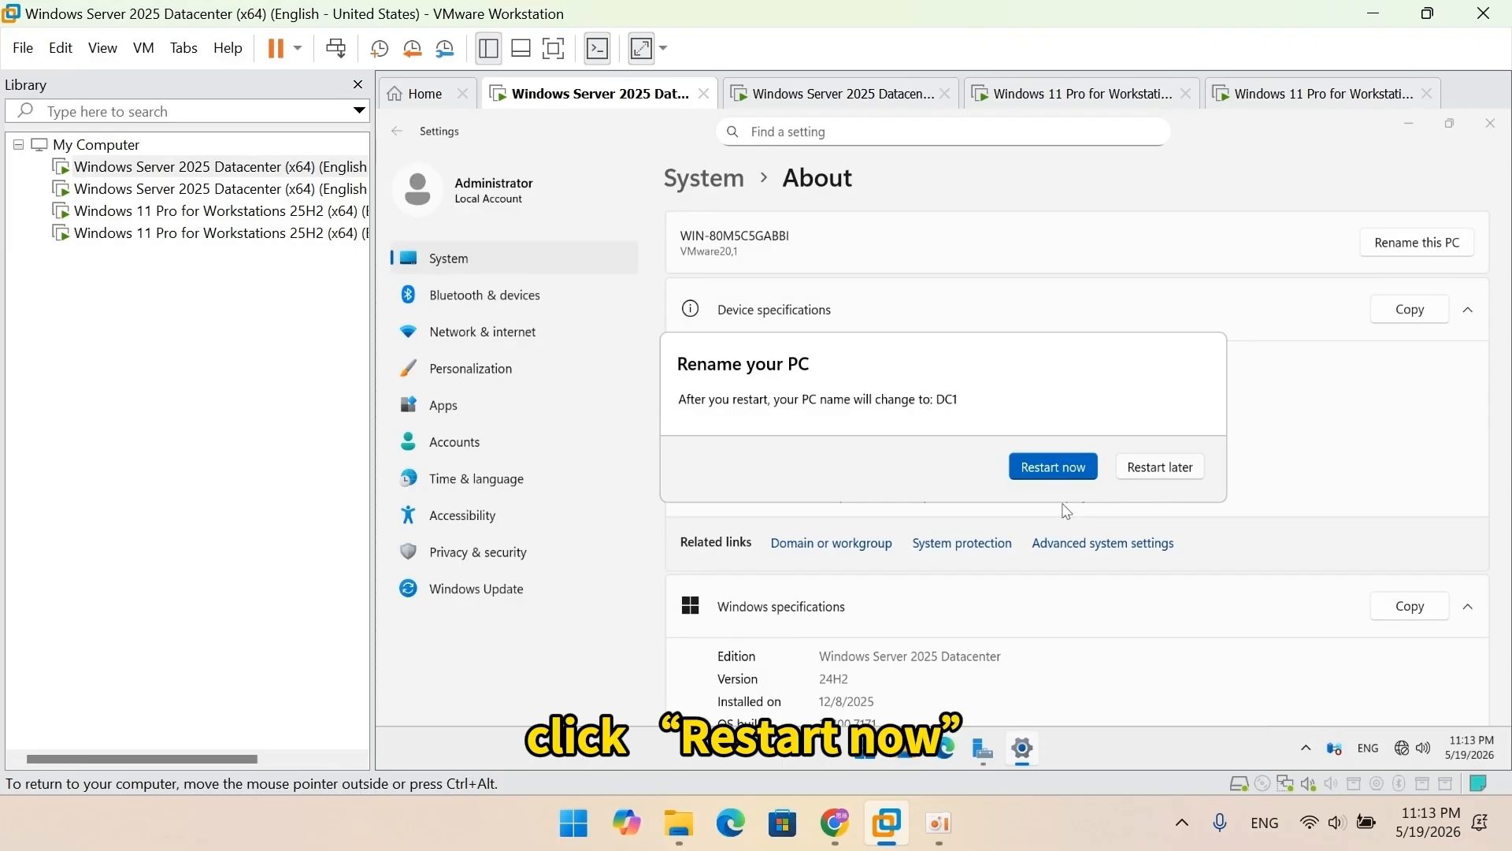
left_click(1048, 471)
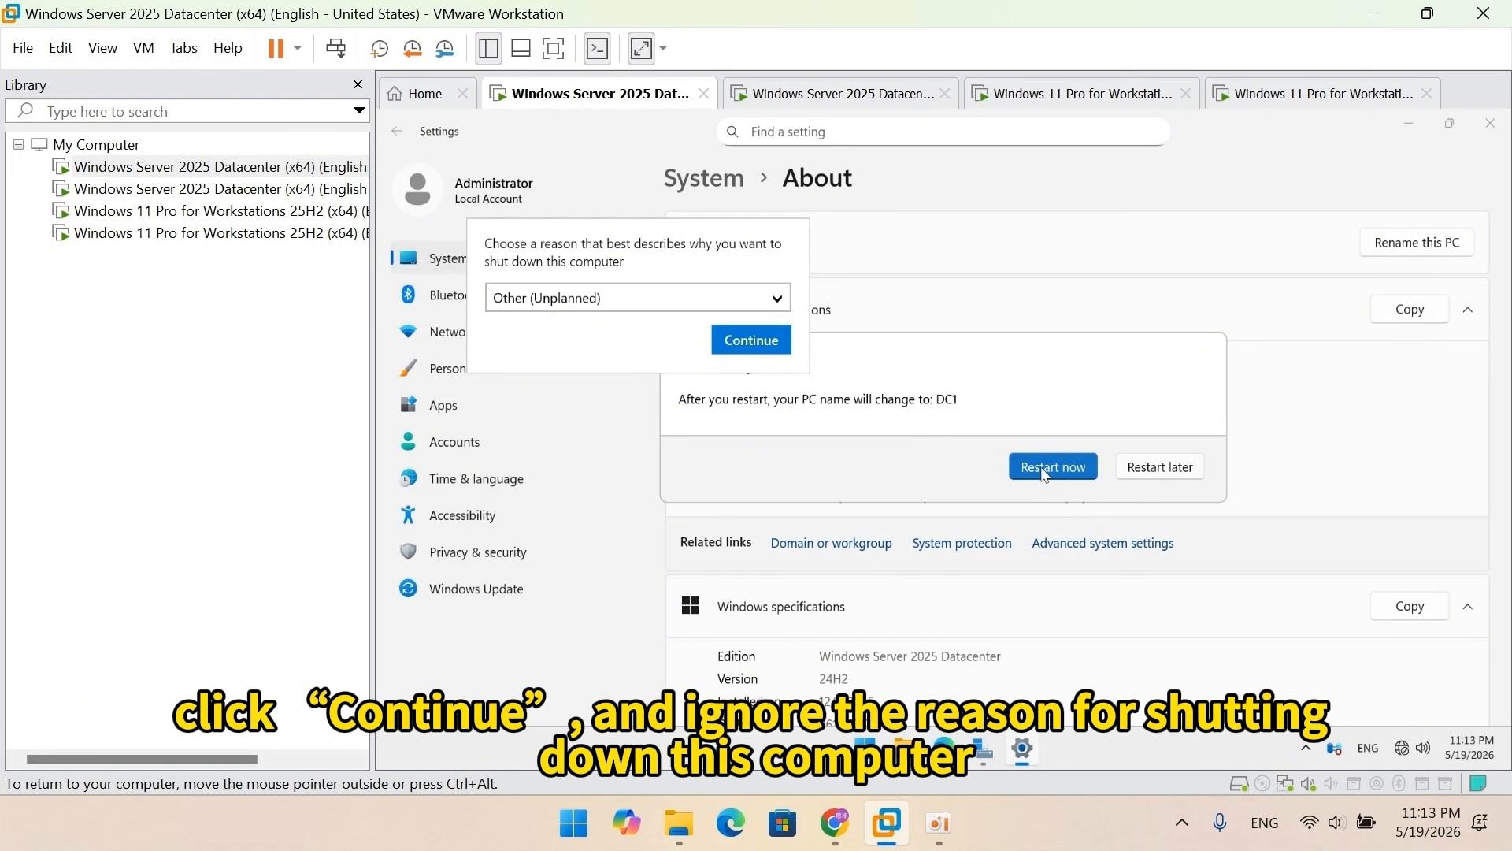
left_click(753, 340)
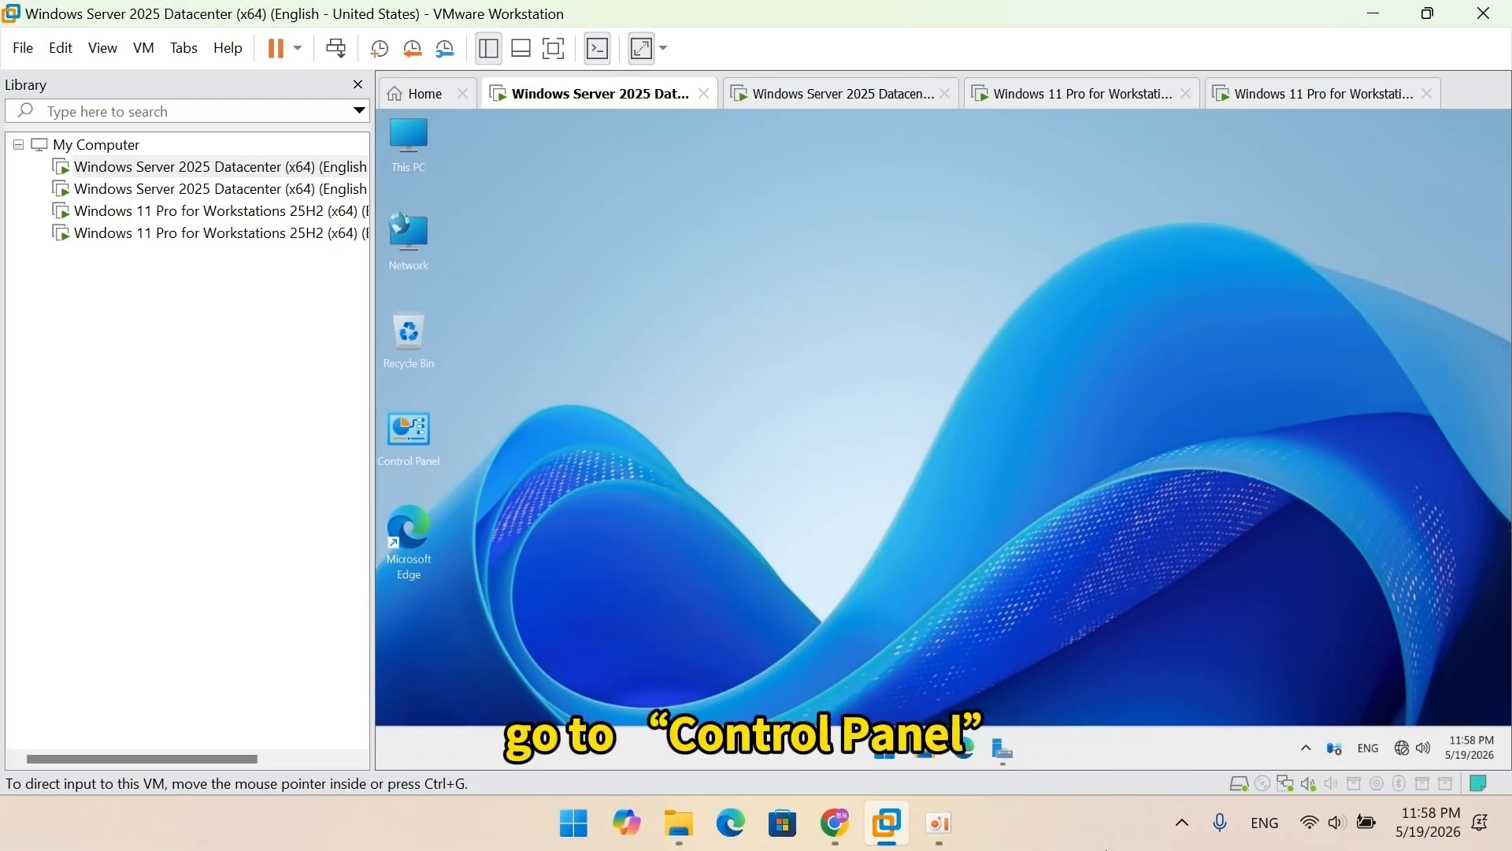
Step: Open the Ethernet0 adapter's properties from Control Panel's Network and Sharing Center
double_click(426, 464)
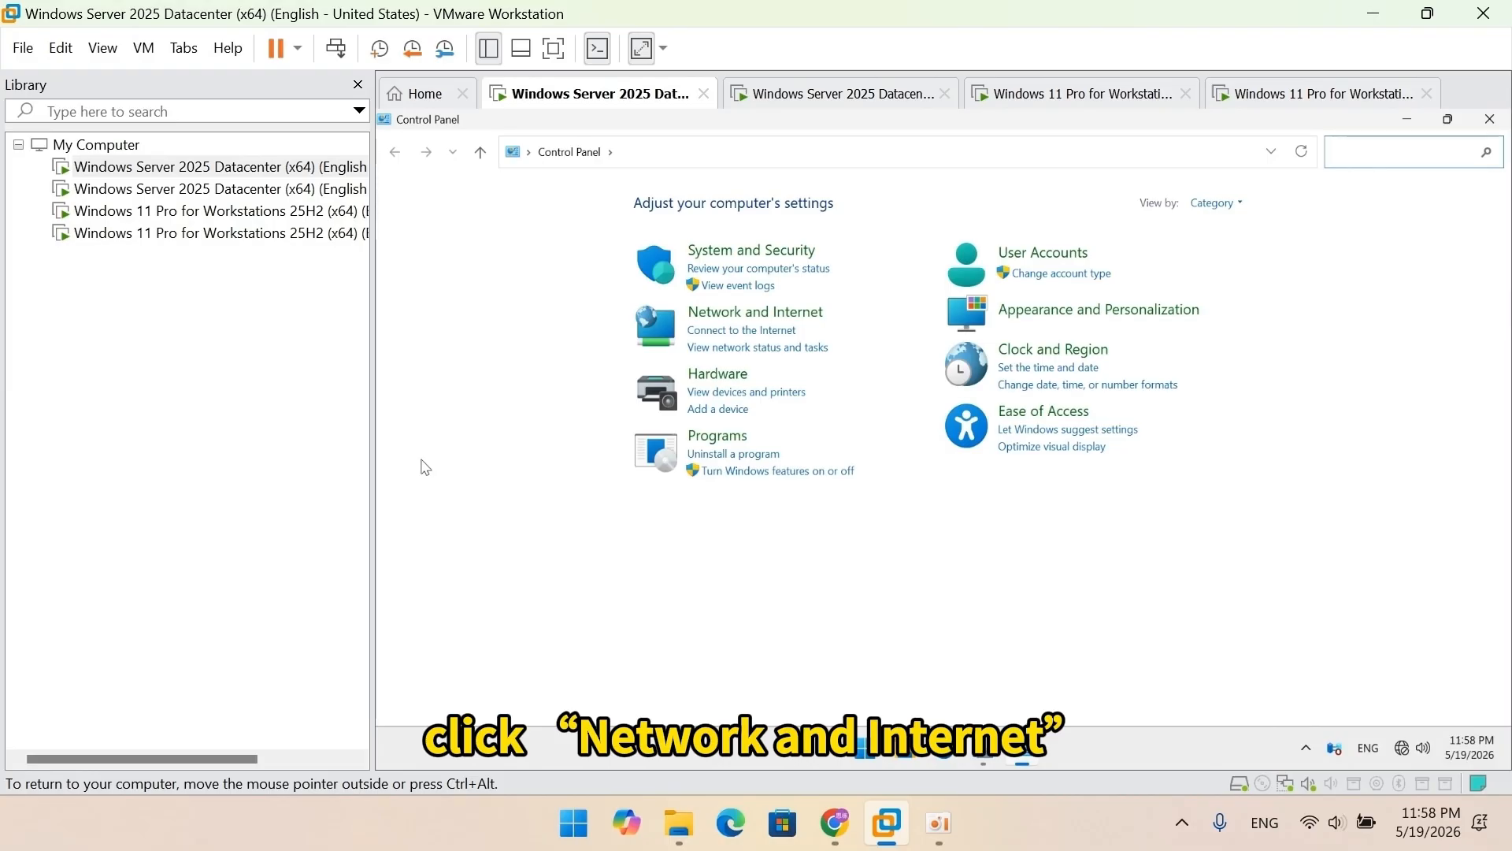
left_click(710, 323)
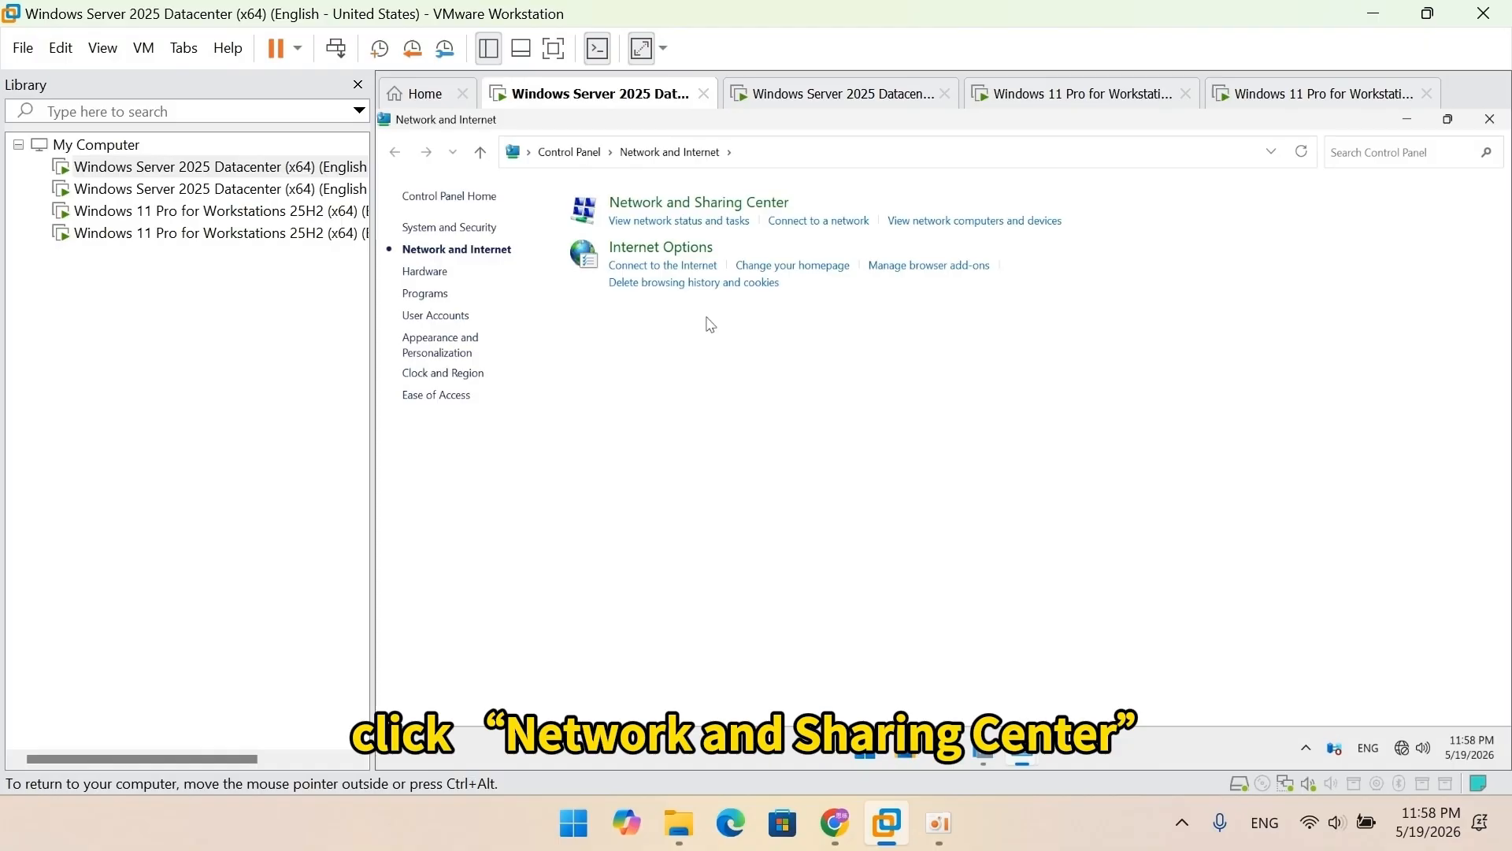
left_click(729, 208)
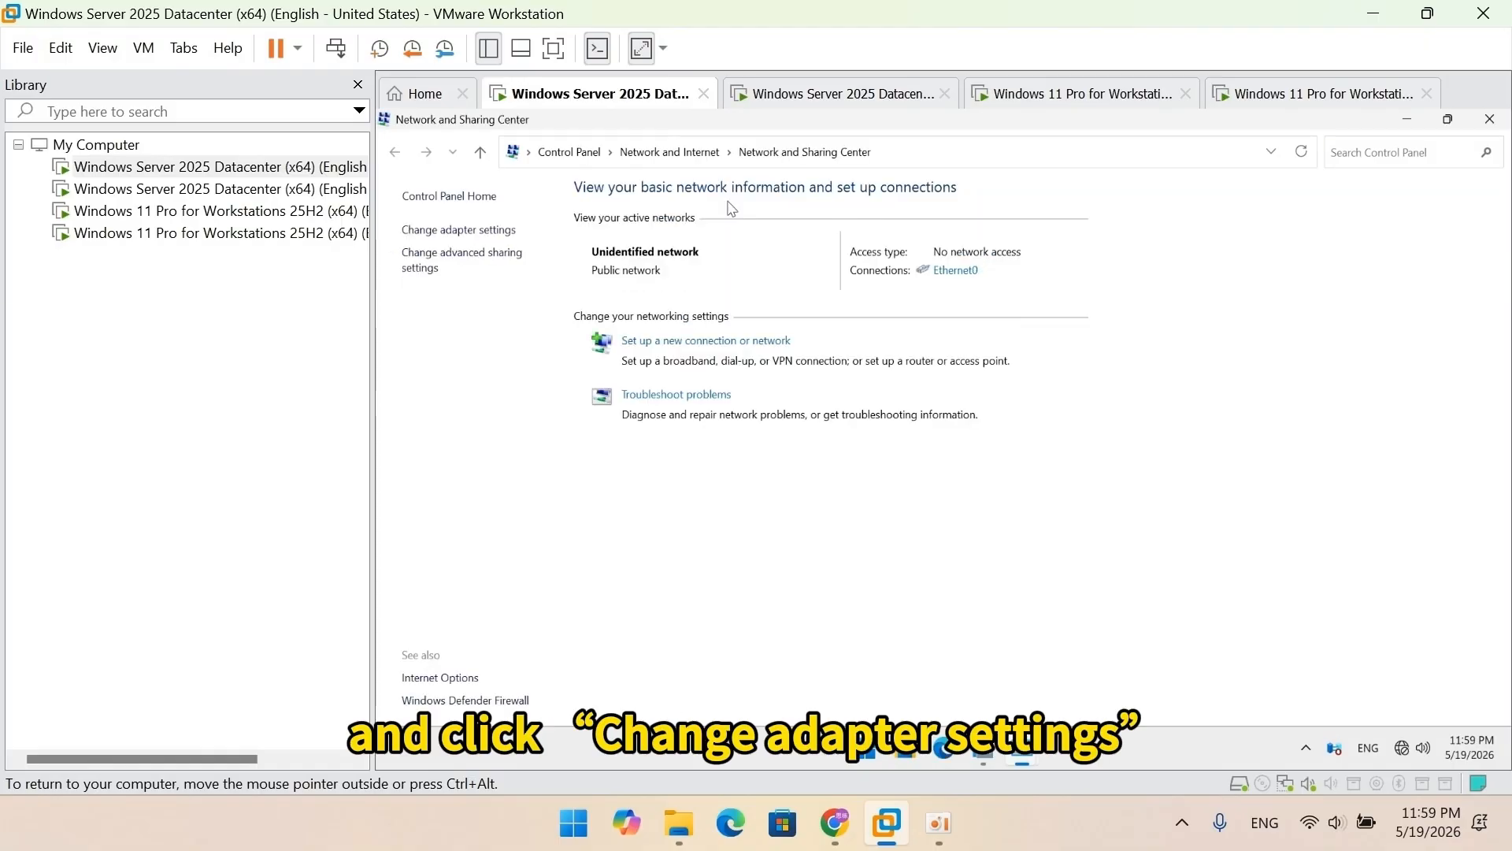
left_click(496, 230)
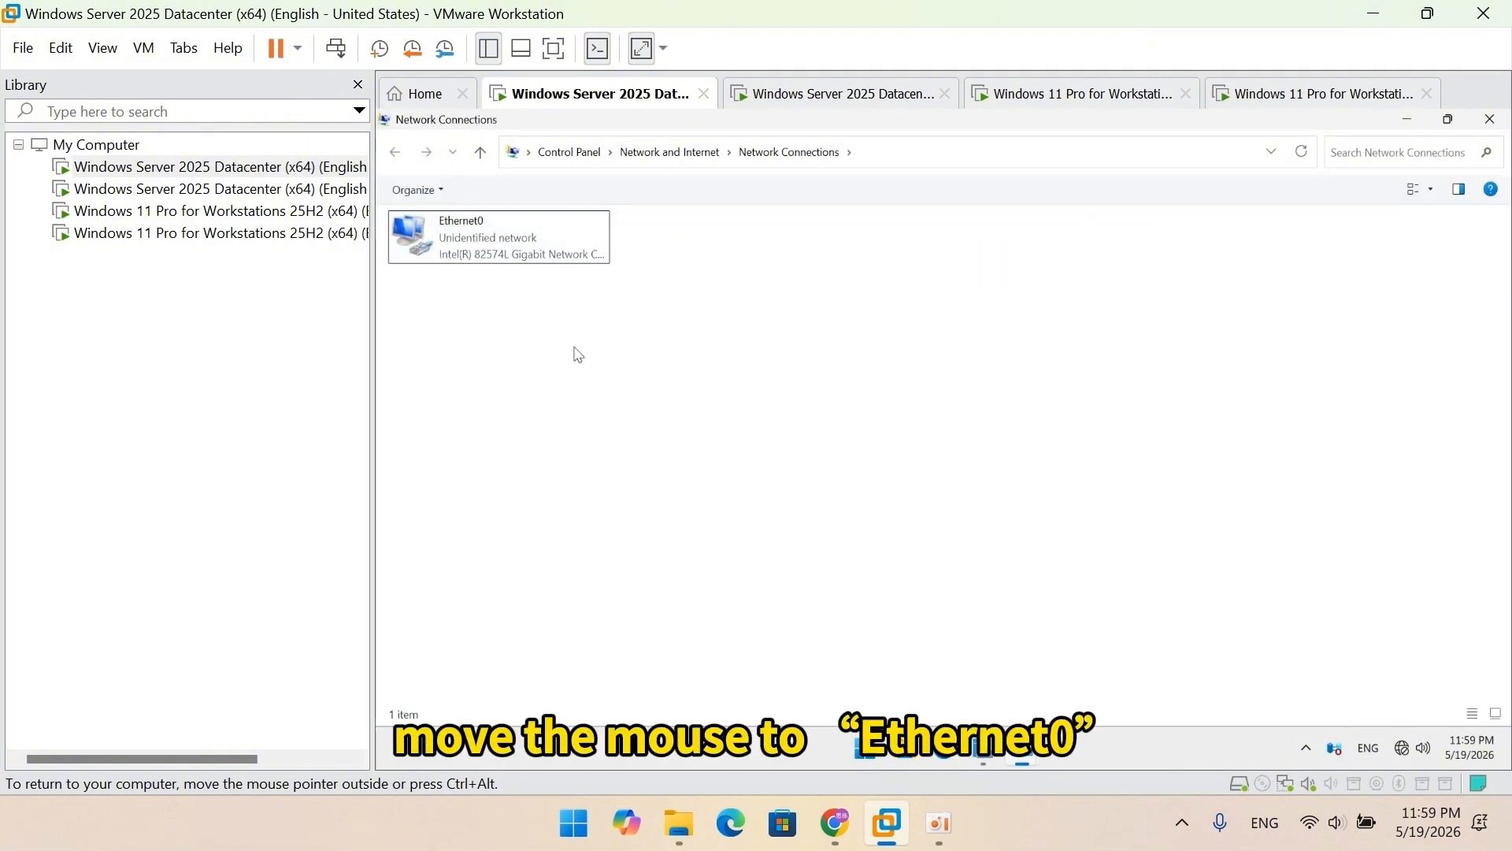
left_click(535, 246)
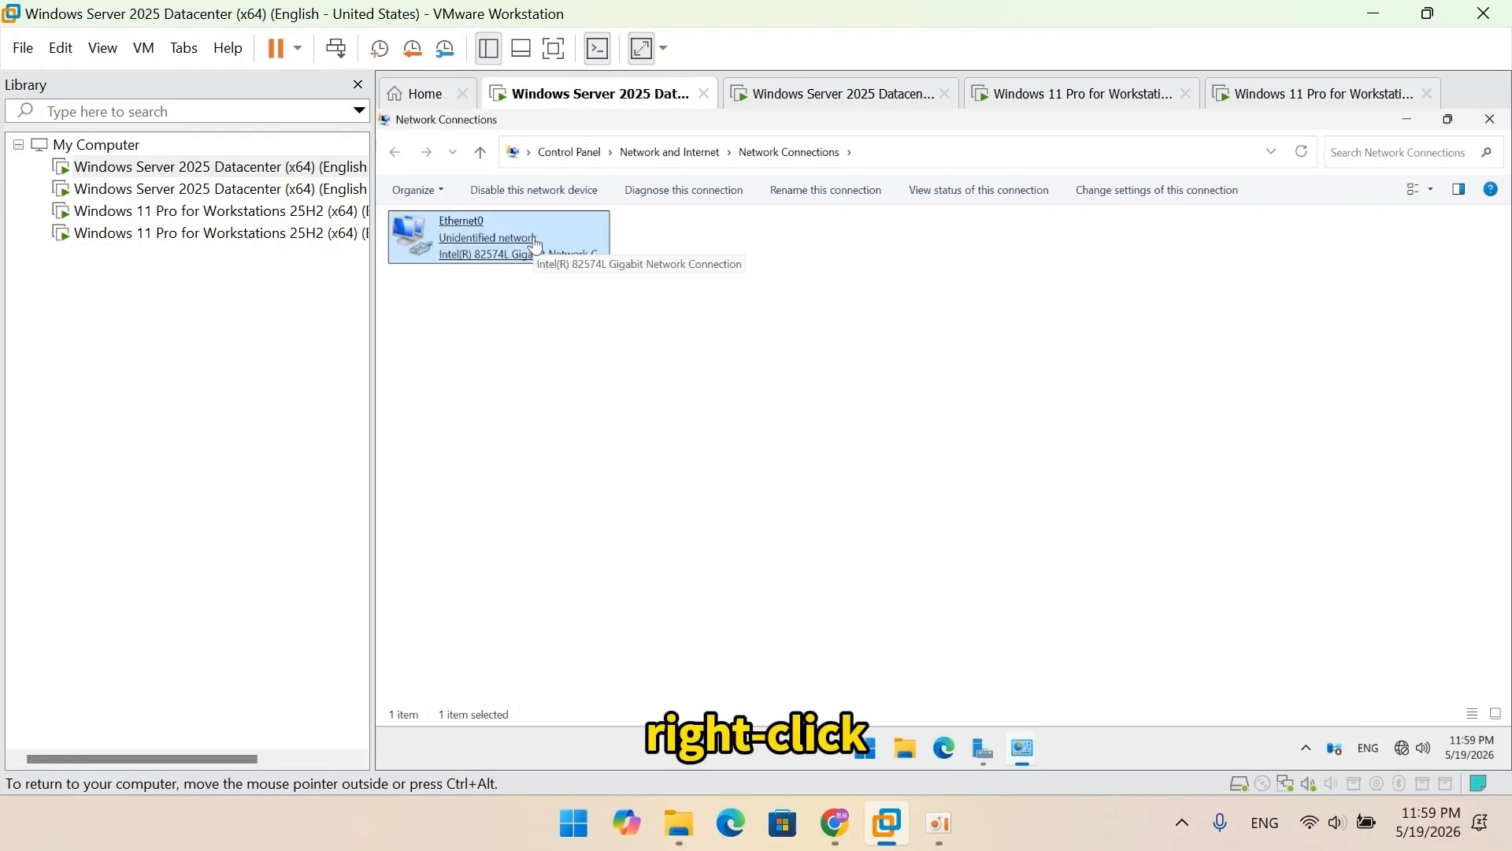
right_click(536, 246)
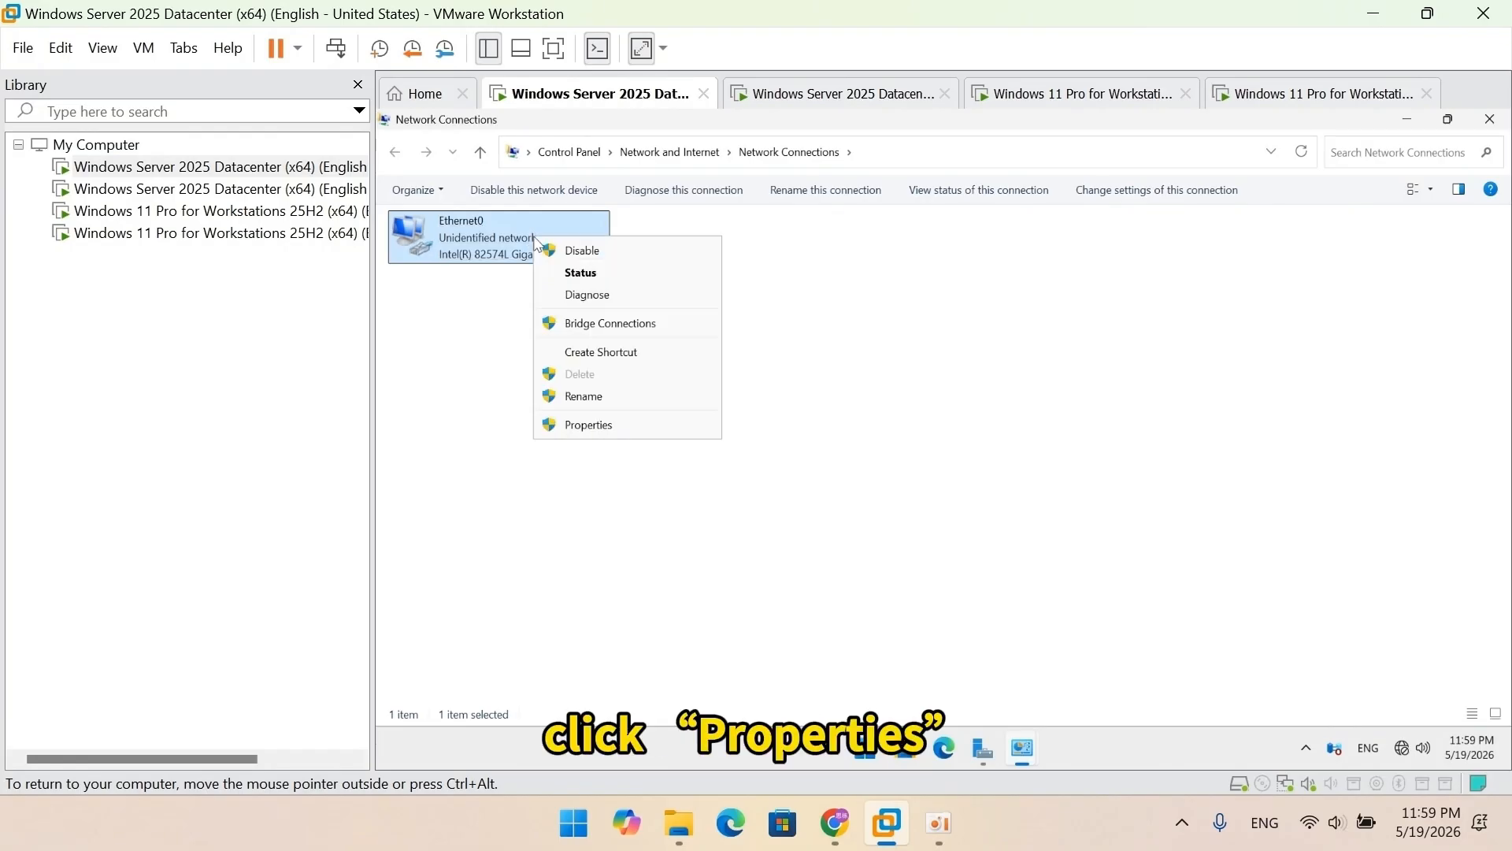
left_click(598, 426)
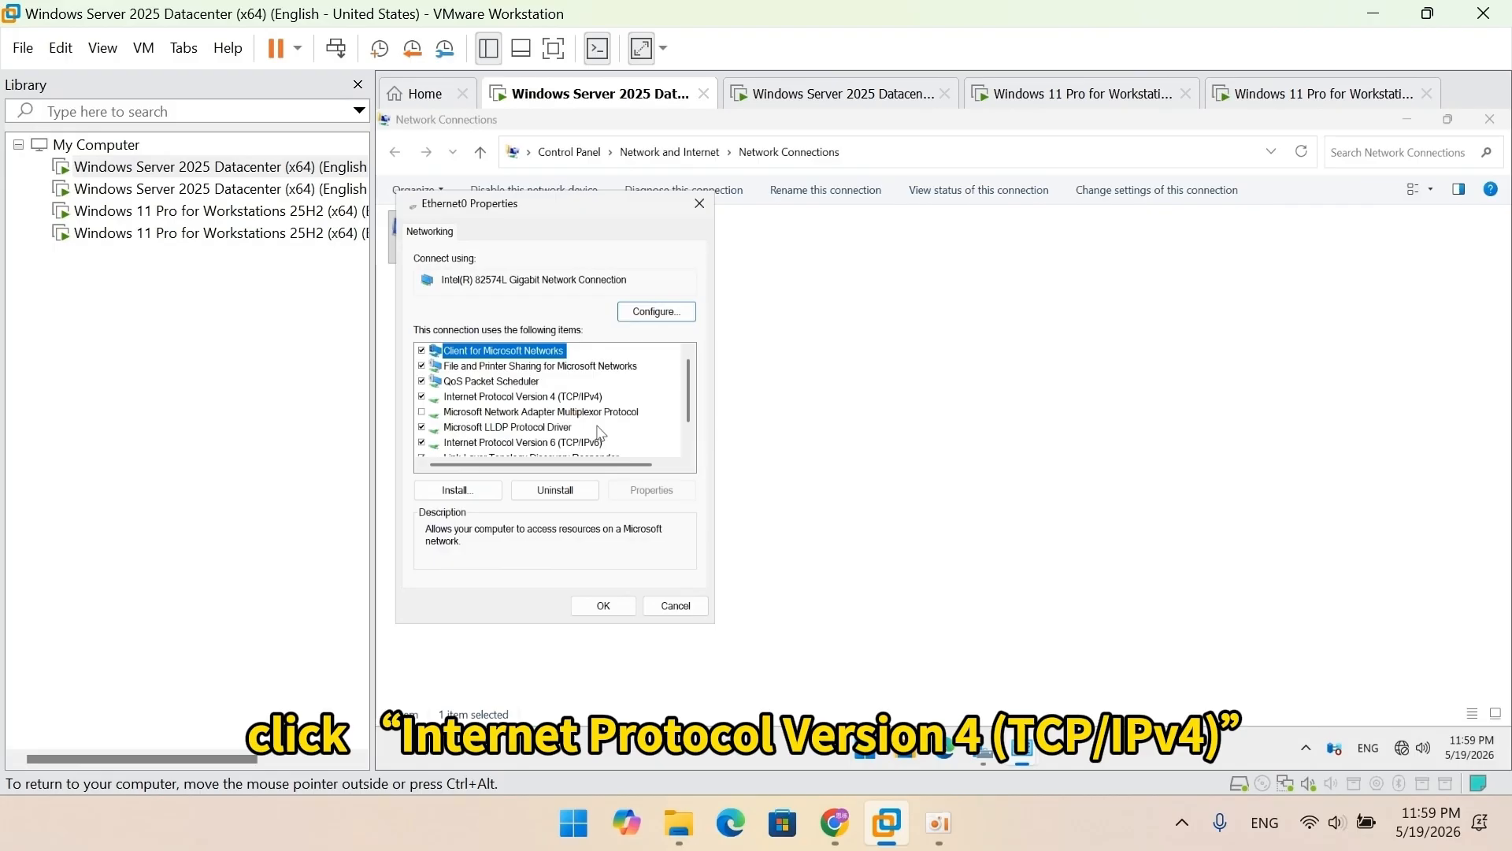
Step: Set Ethernet0's IPv4 to 192.168.0.1, mask 255.255.255.0, preferred DNS 192.168.0.1, and save
left_click(582, 397)
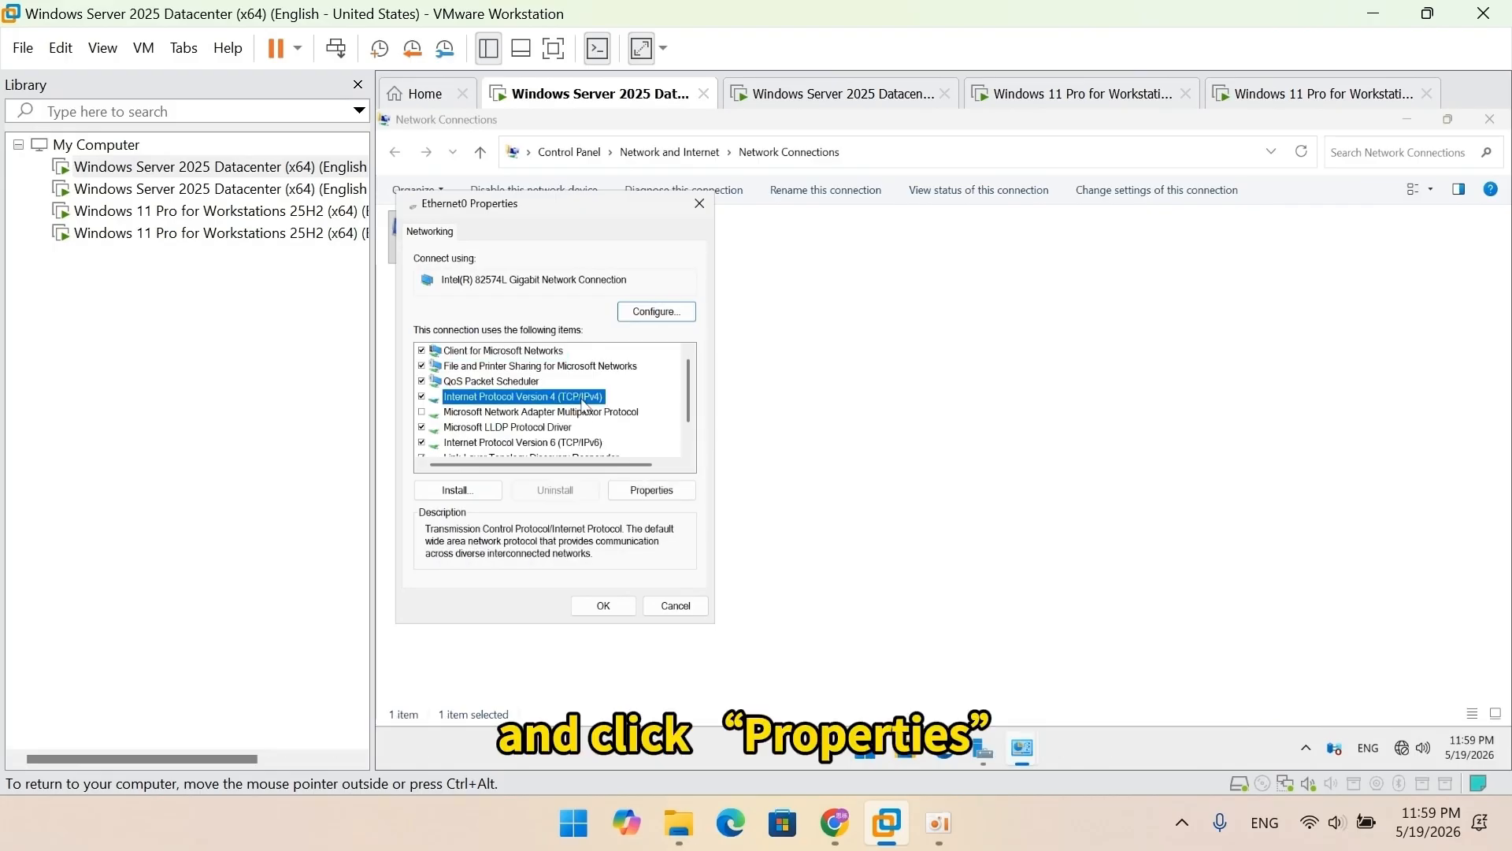
left_click(652, 490)
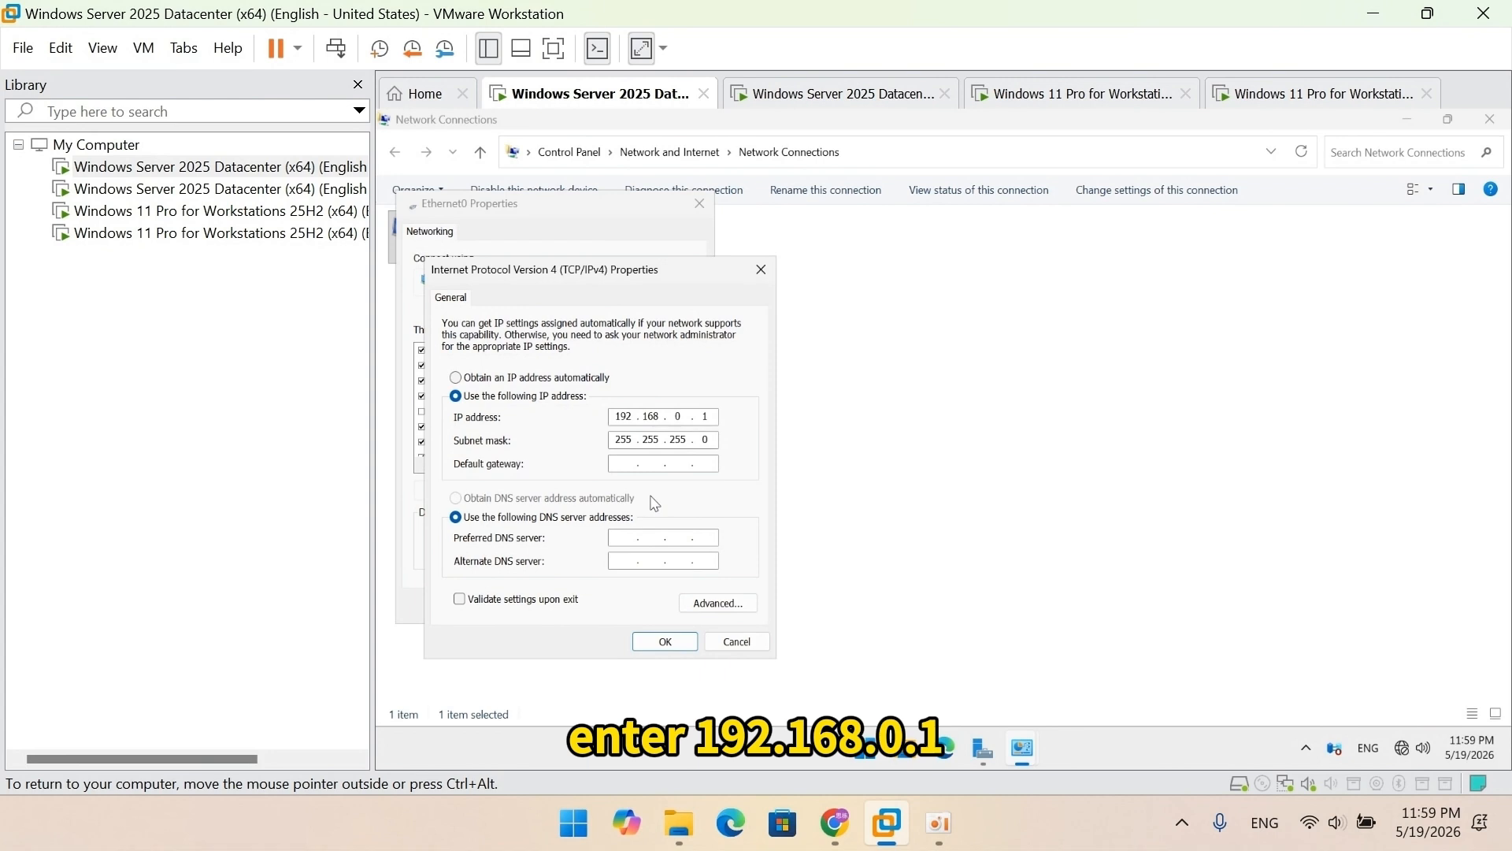
left_click(627, 538)
type("1")
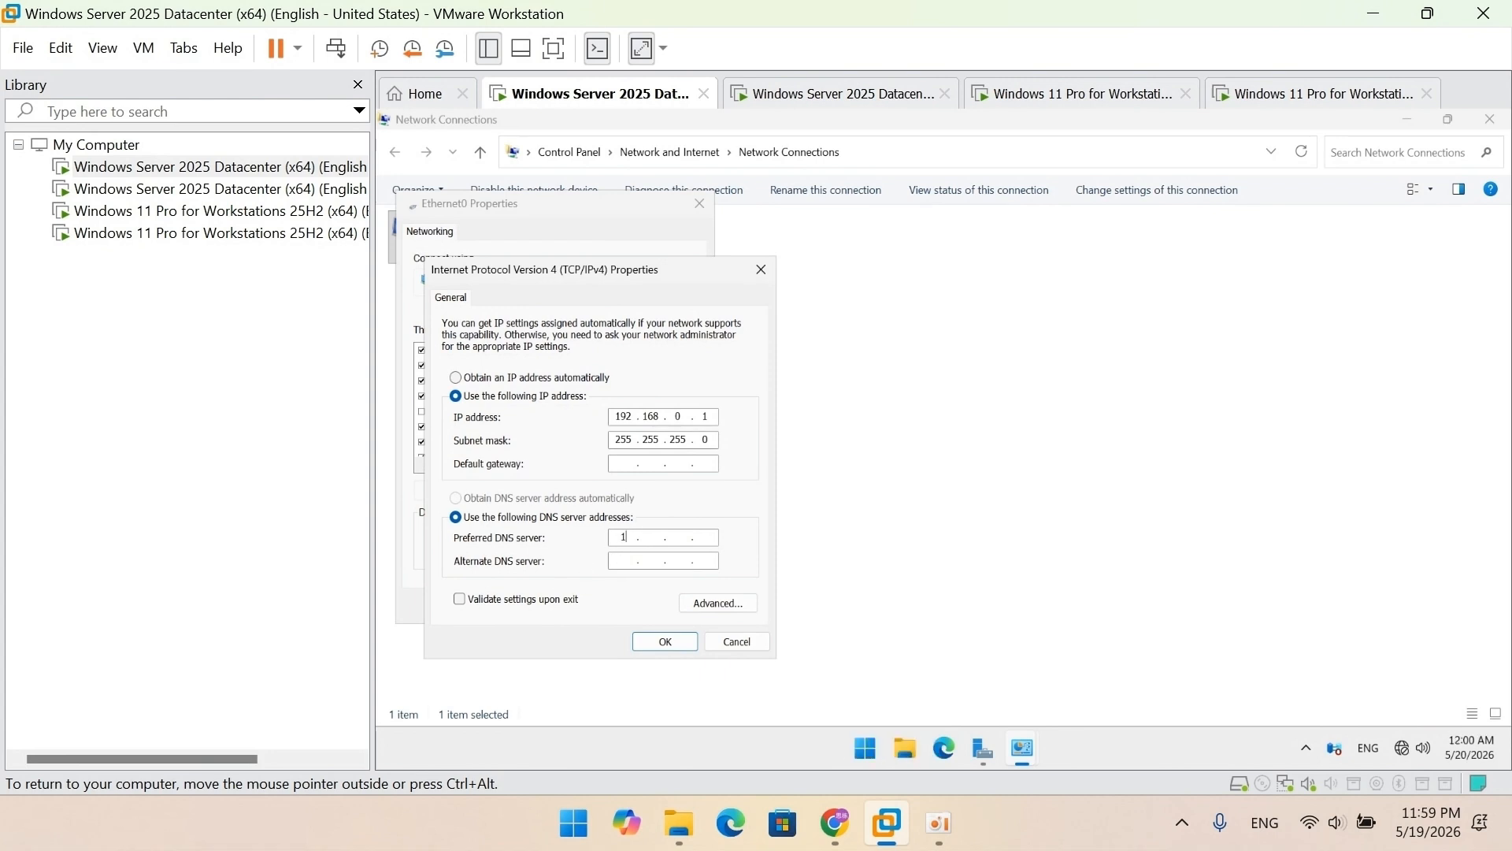
type("92 . 168 . 0 . ")
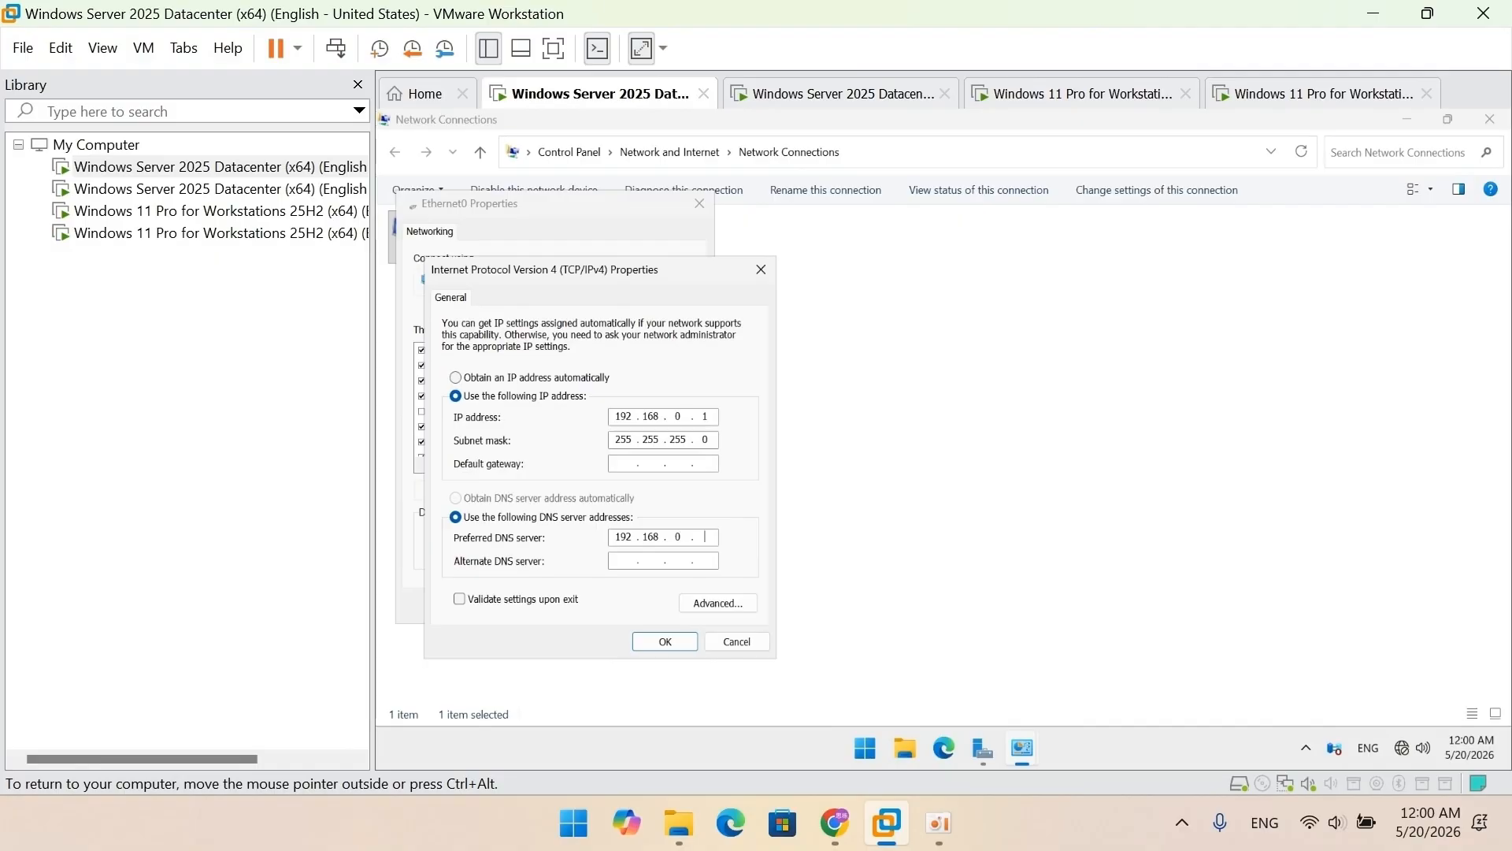
type("1")
left_click(665, 642)
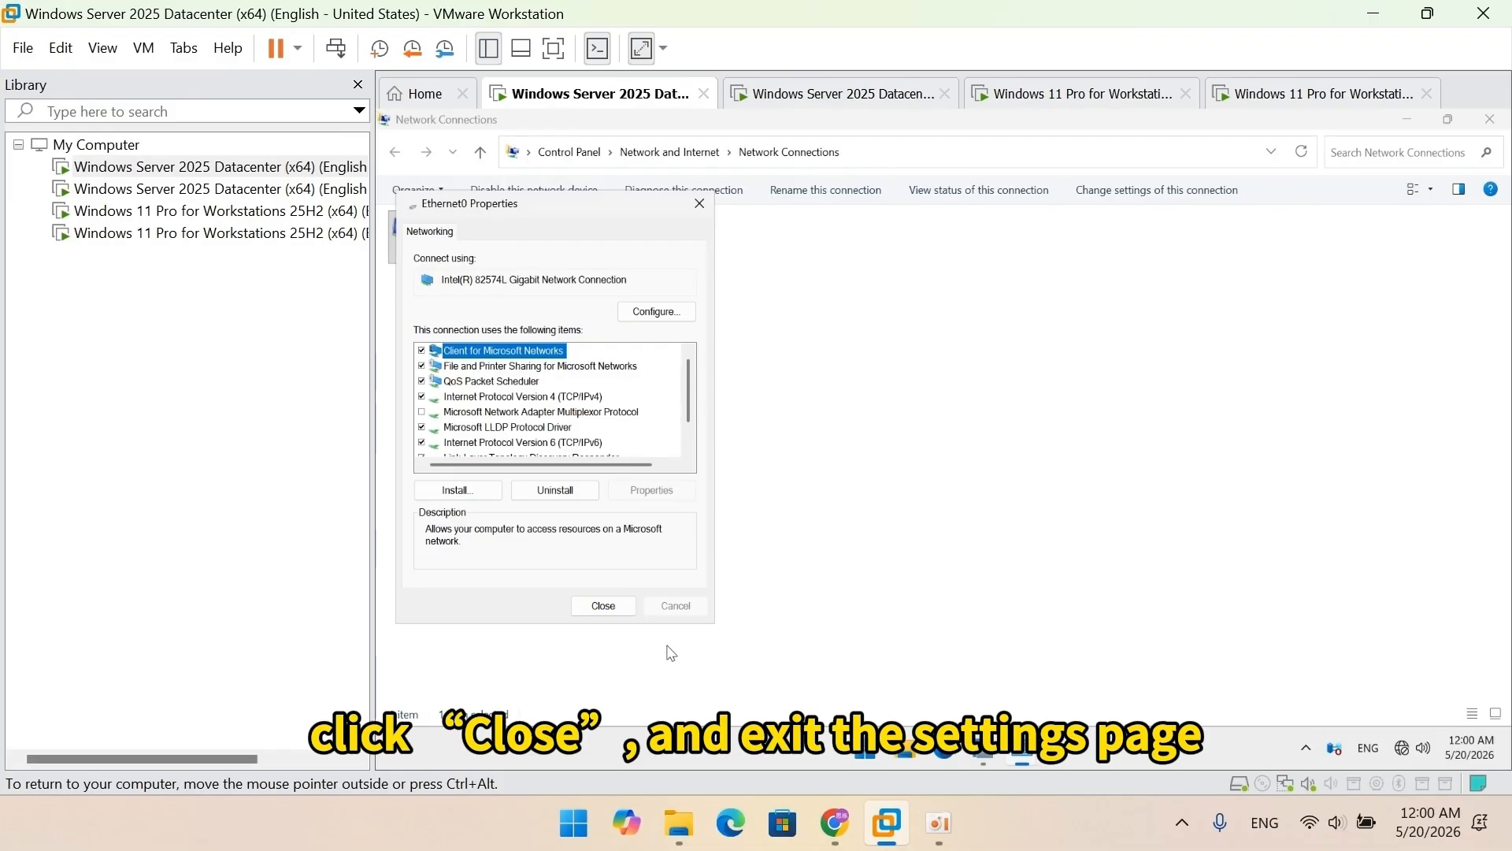
left_click(603, 606)
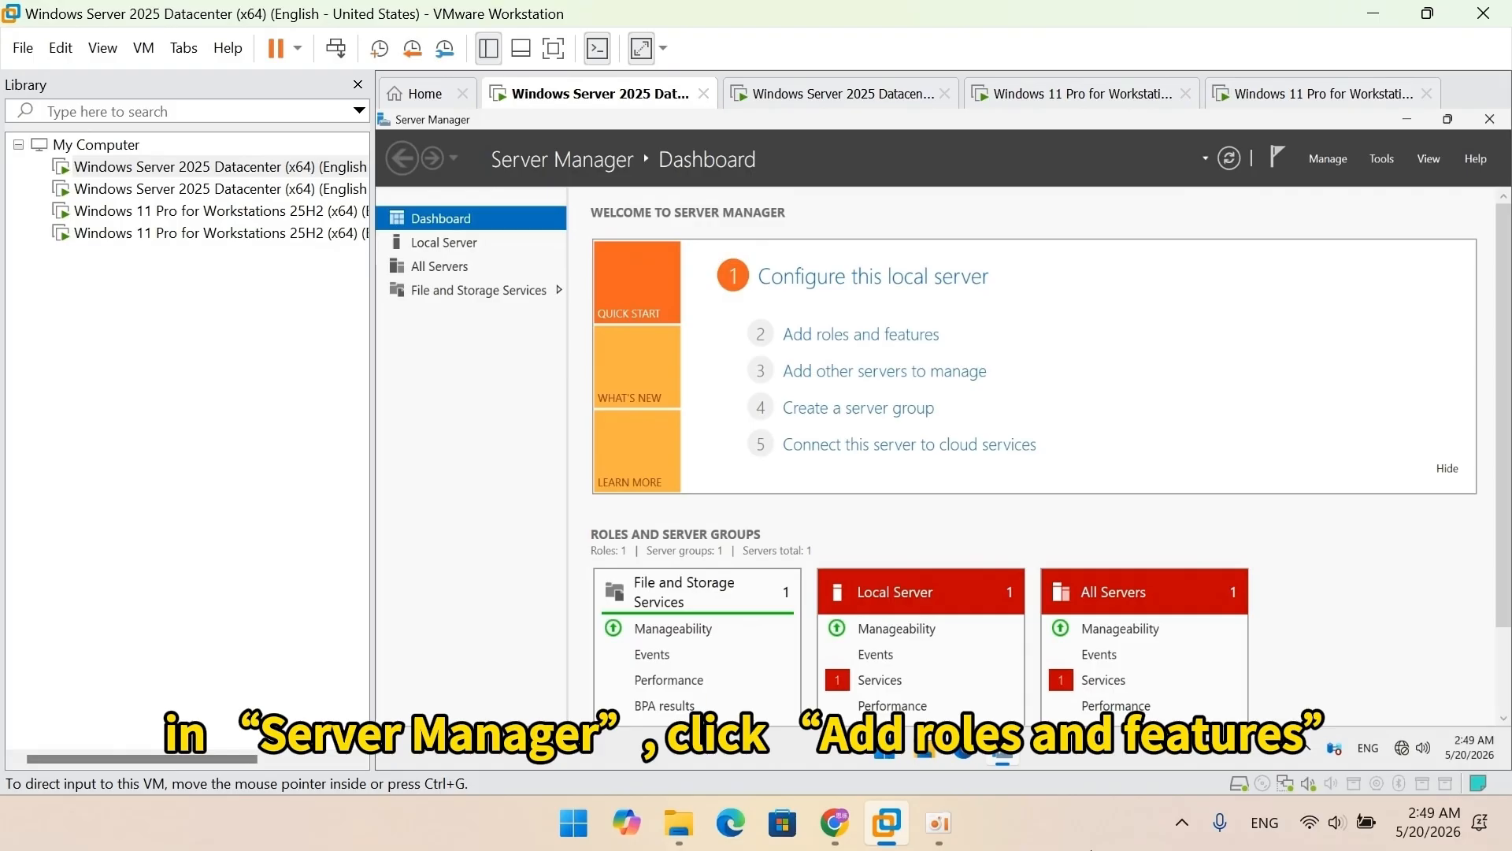
Step: Install the Active Directory Domain Services role with its management tools on DC1
left_click(861, 334)
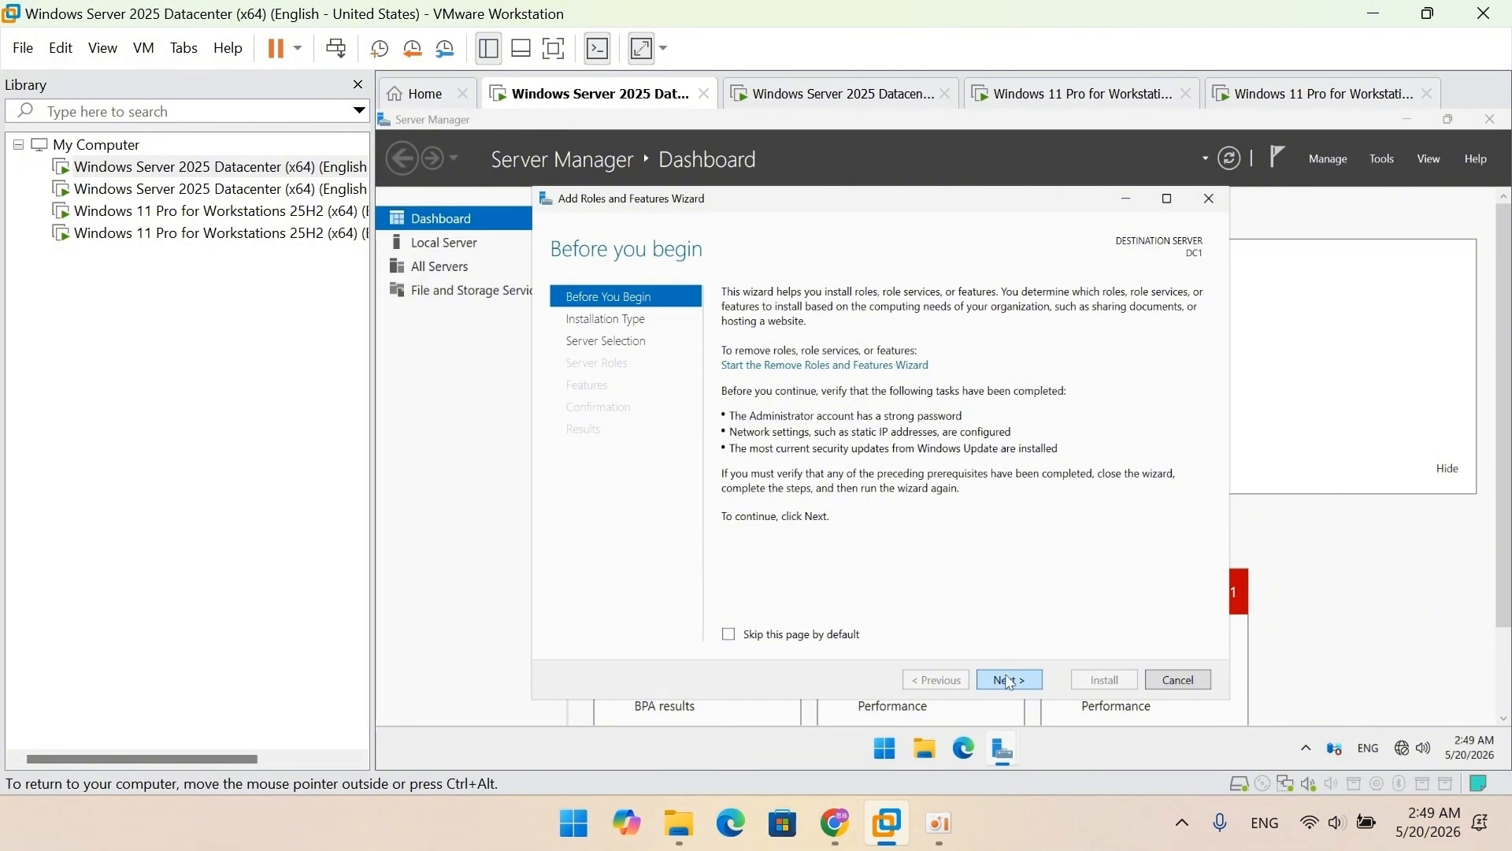
left_click(1008, 680)
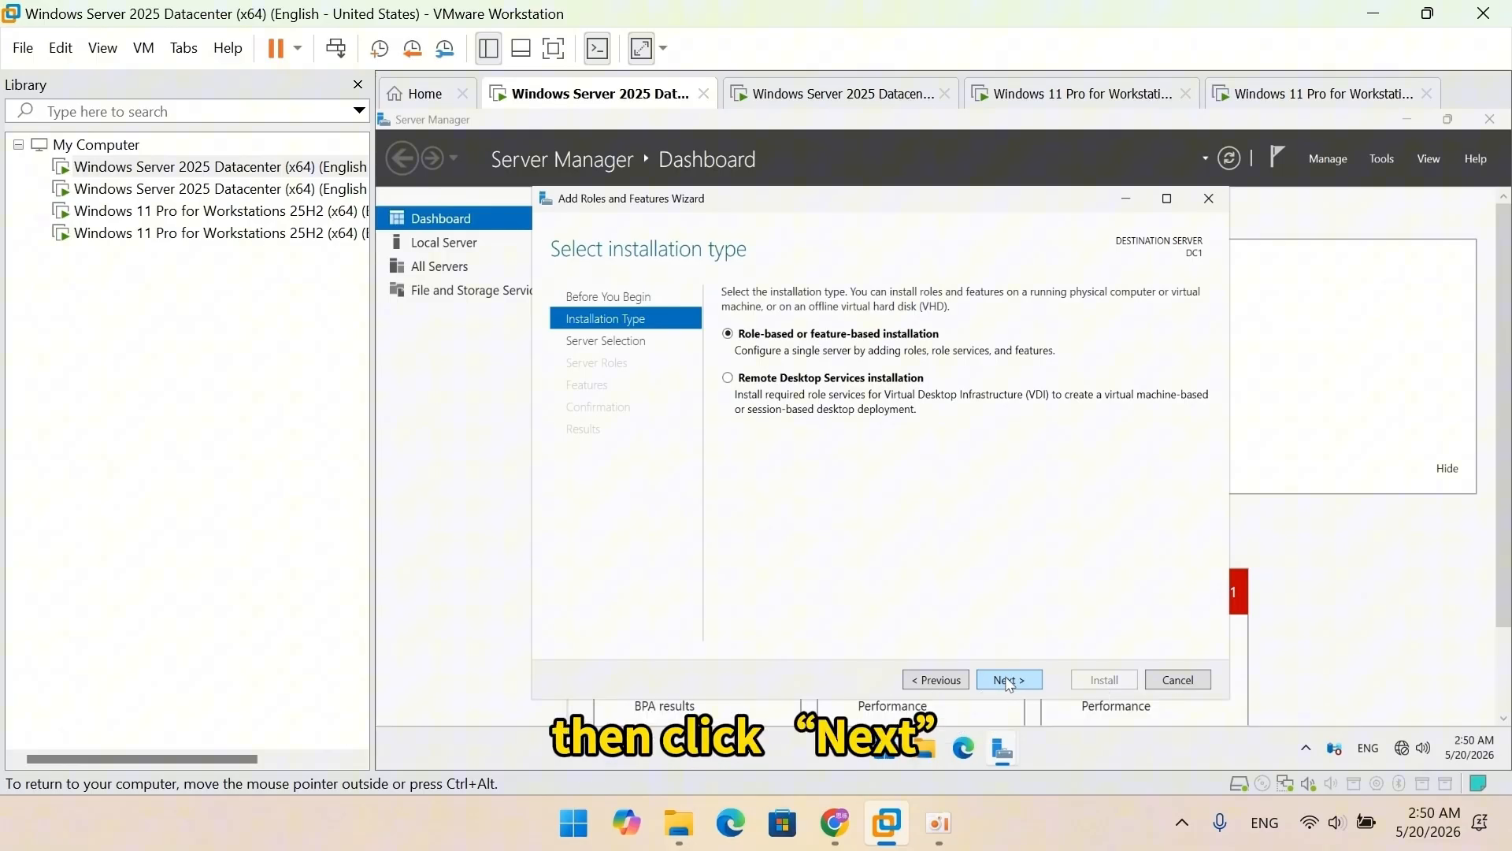
left_click(1009, 681)
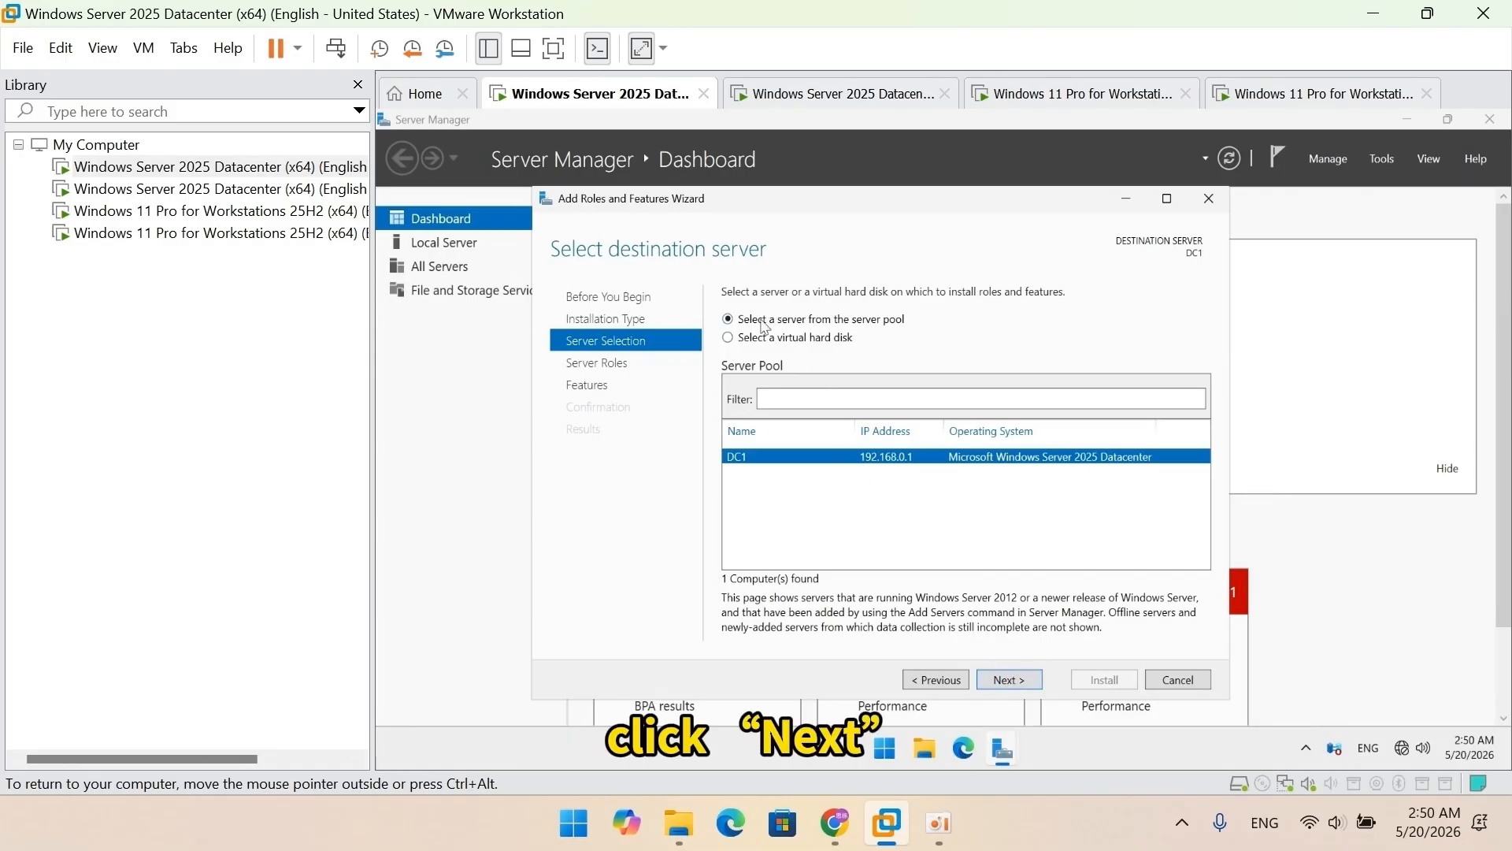
left_click(1011, 681)
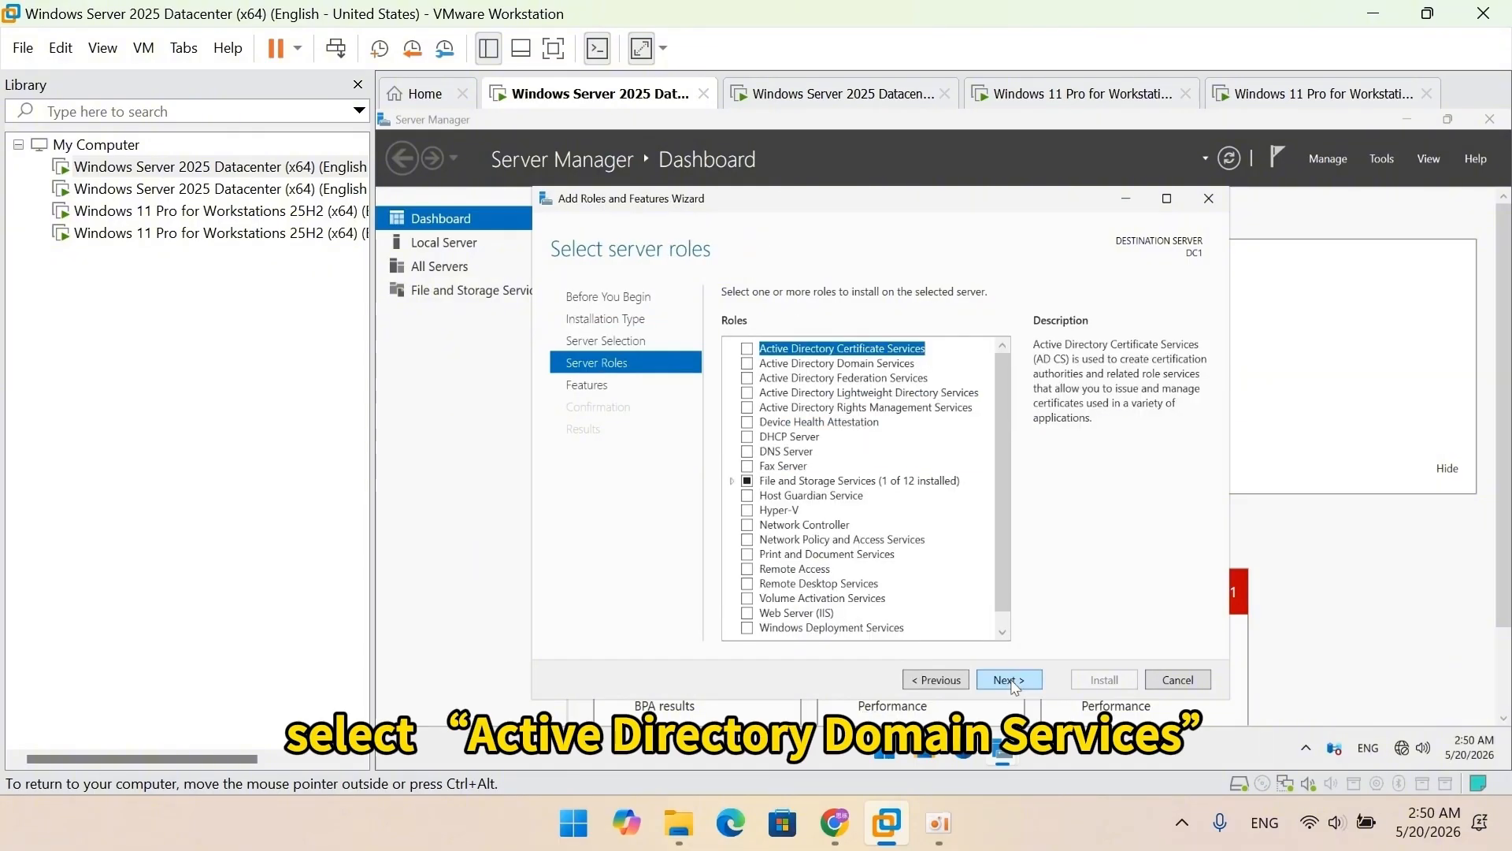
left_click(747, 364)
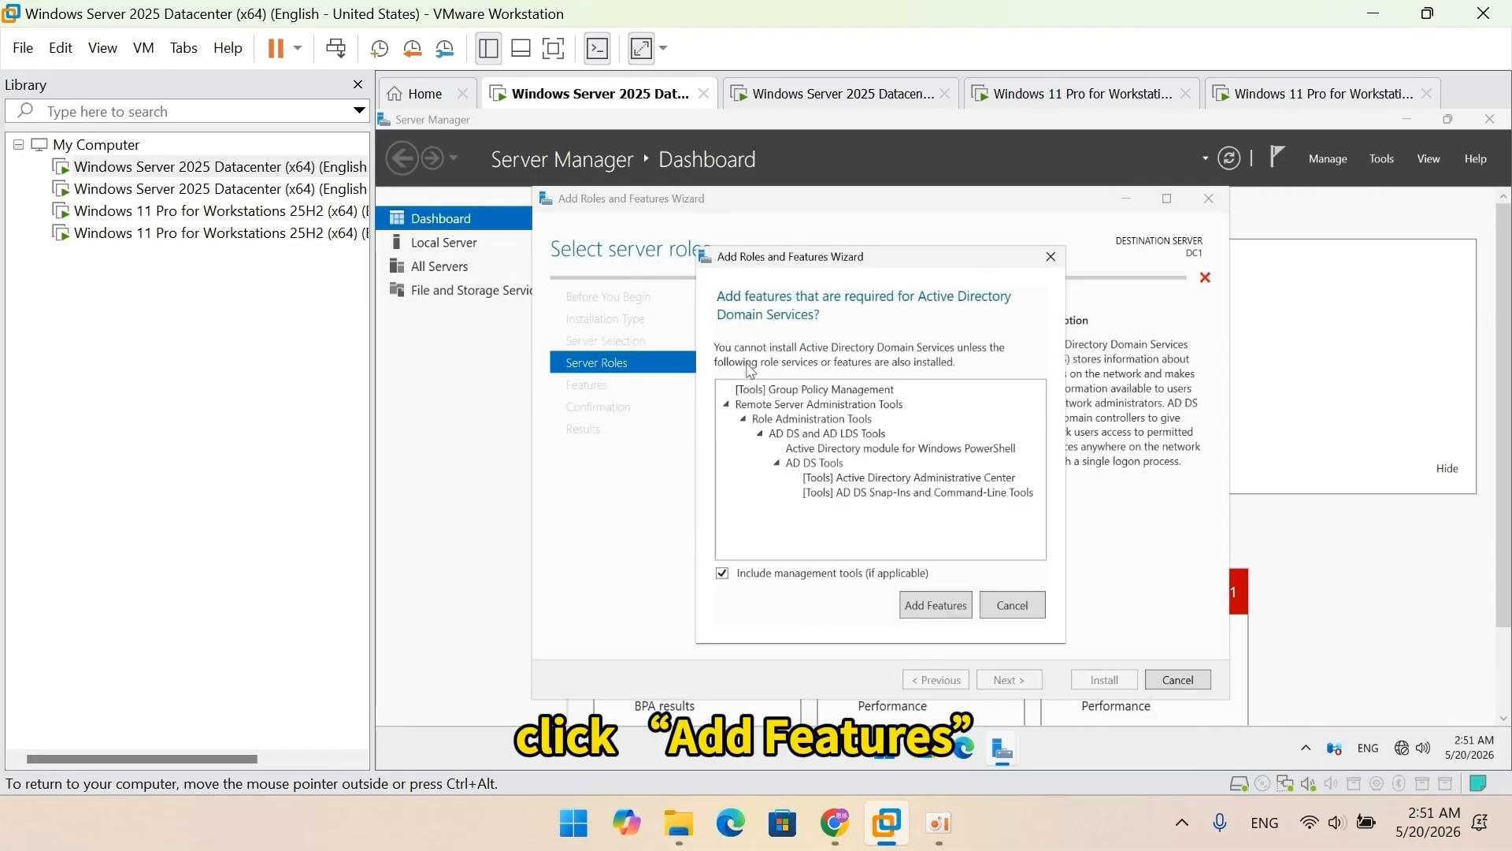
left_click(924, 606)
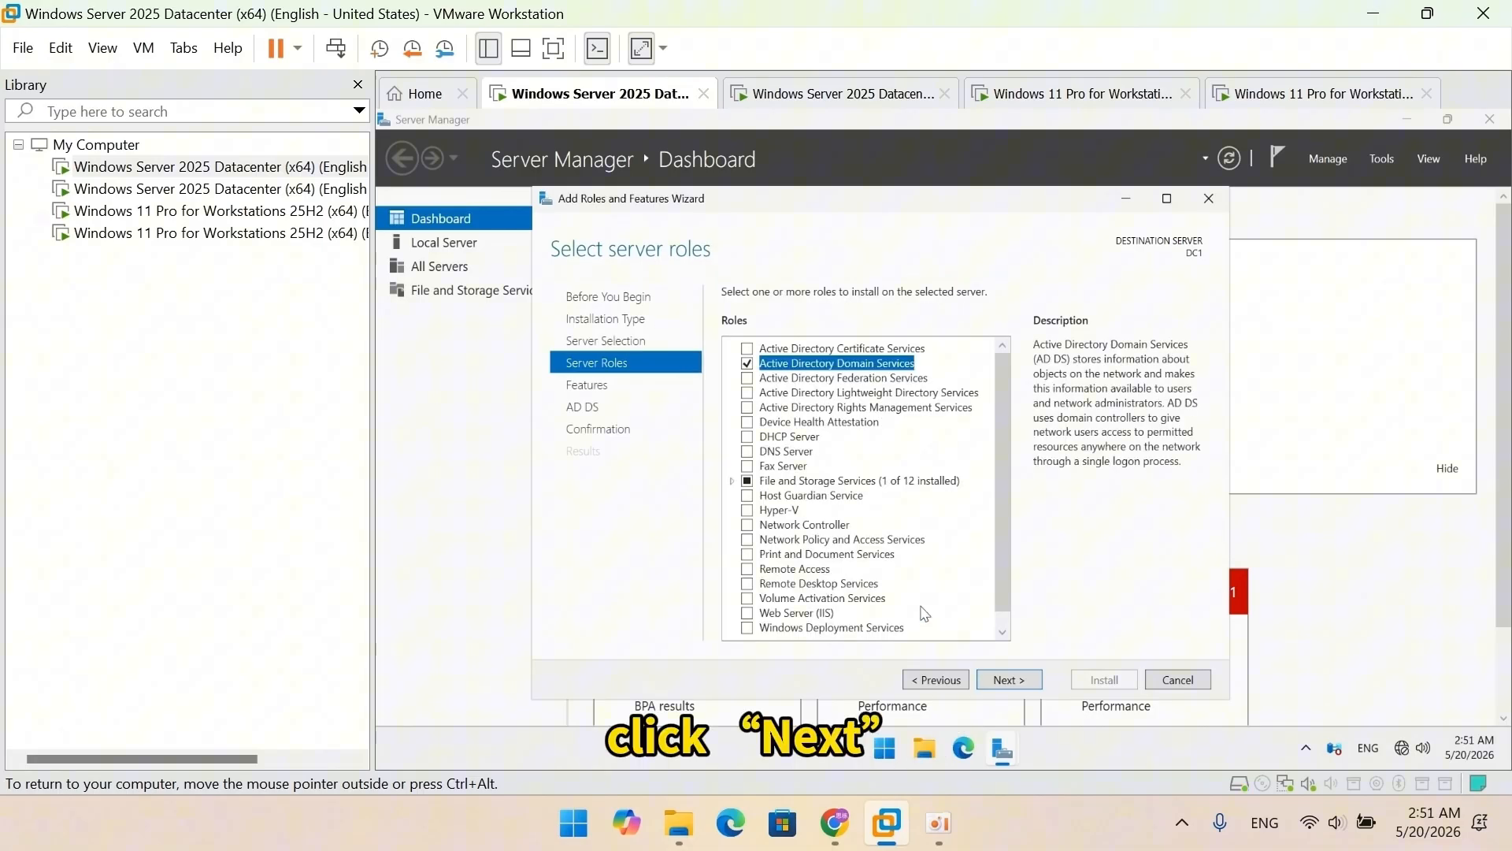
left_click(1006, 682)
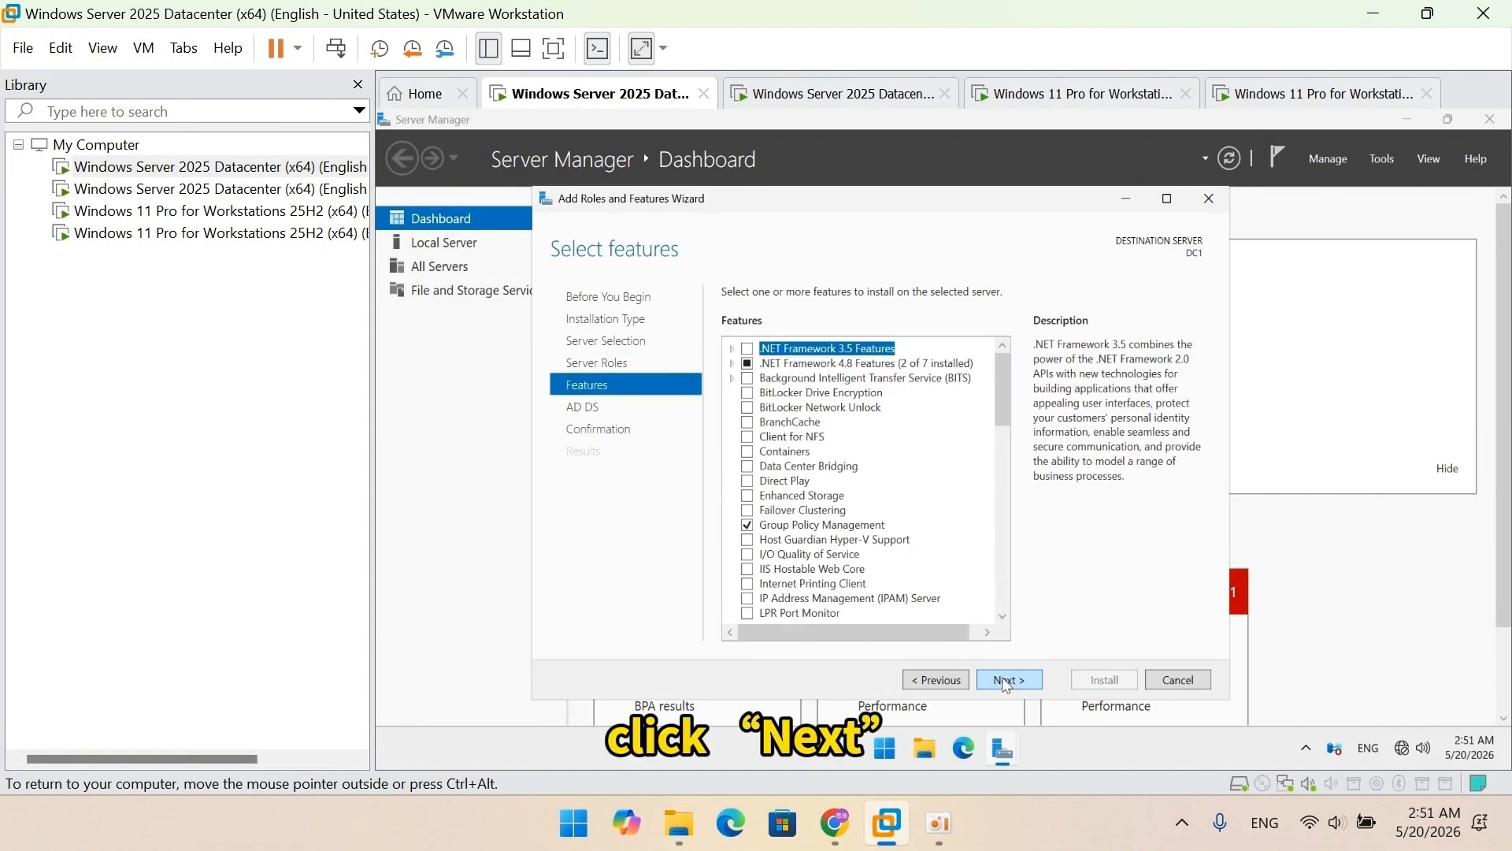
left_click(1005, 682)
left_click(1006, 682)
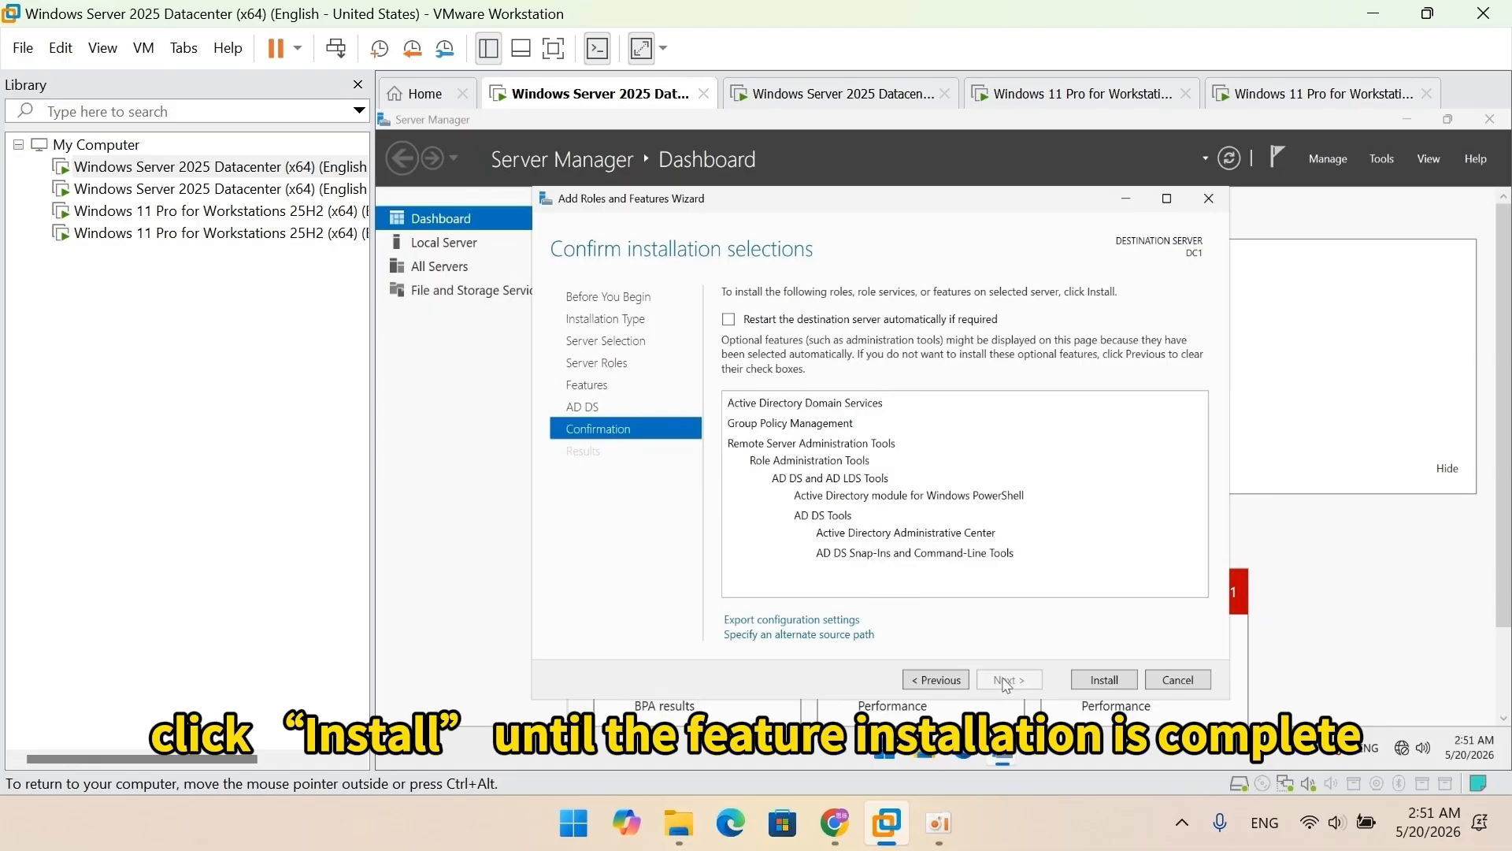
left_click(1101, 681)
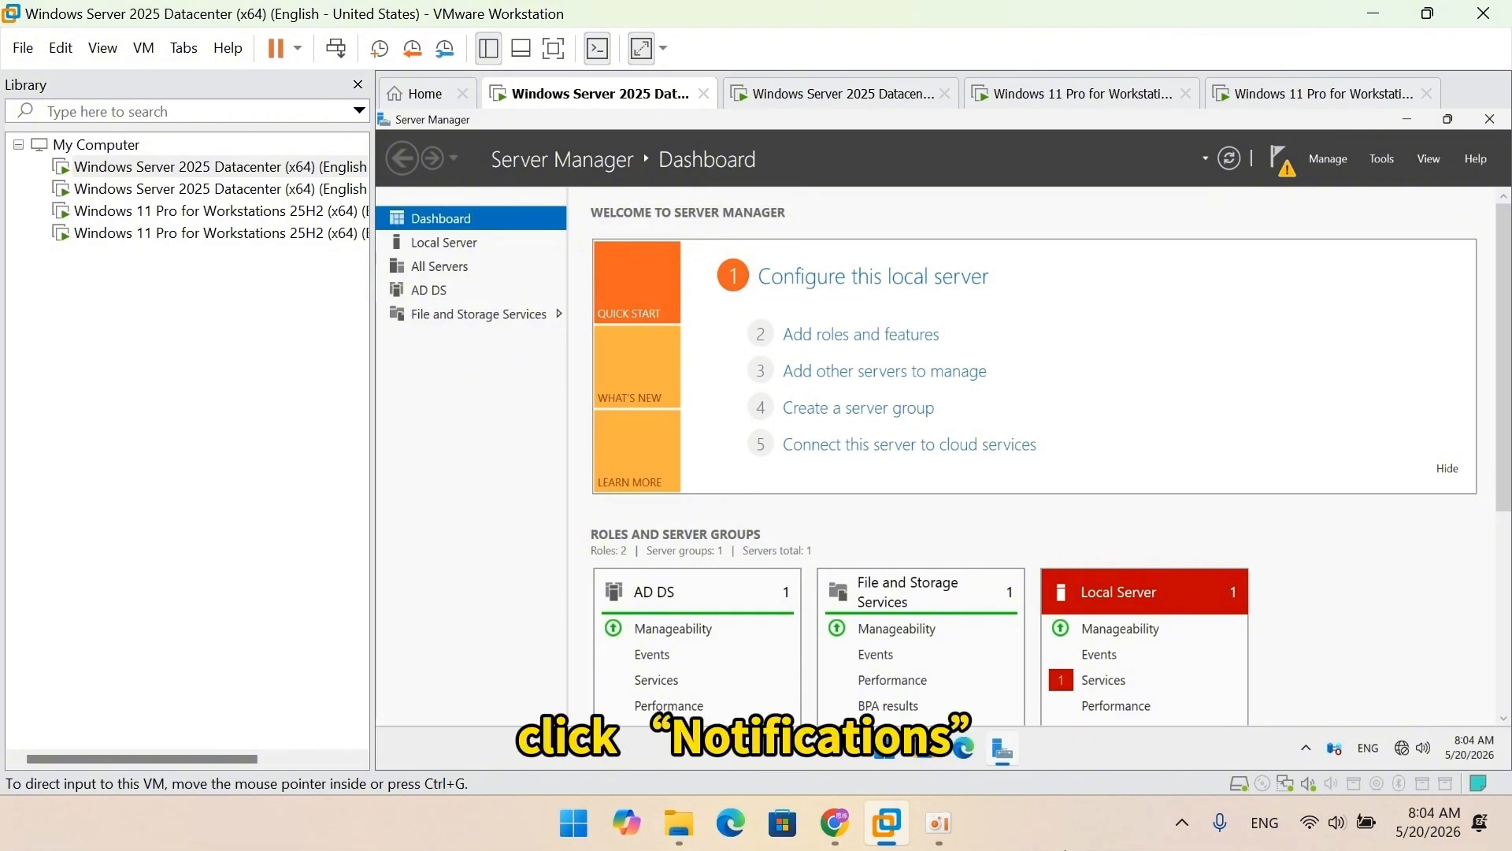
Step: Start promoting DC1 to a domain controller in a new forest named training.server2025.com
left_click(1272, 160)
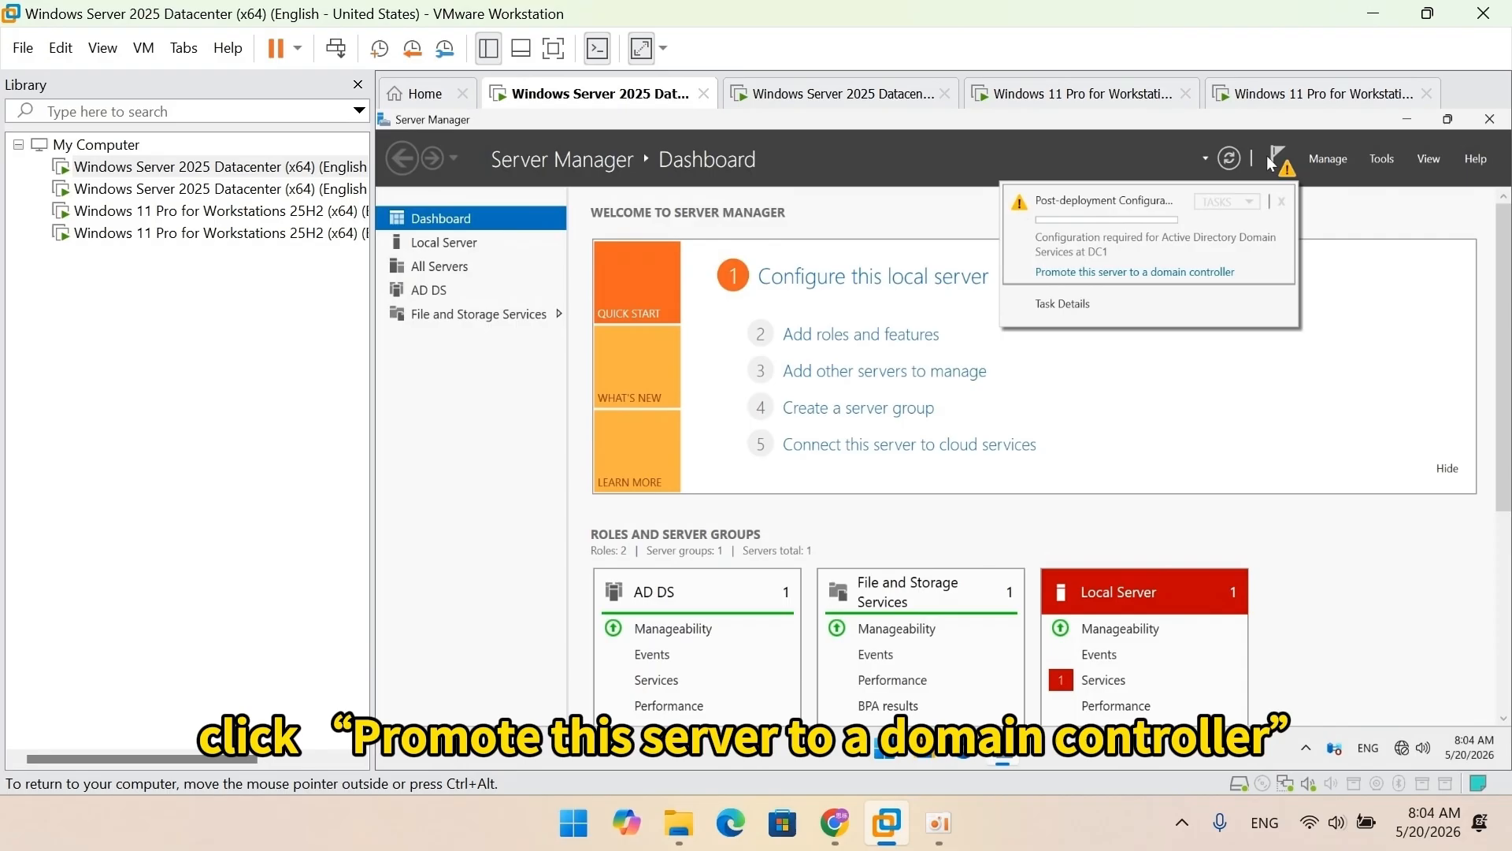
left_click(1167, 272)
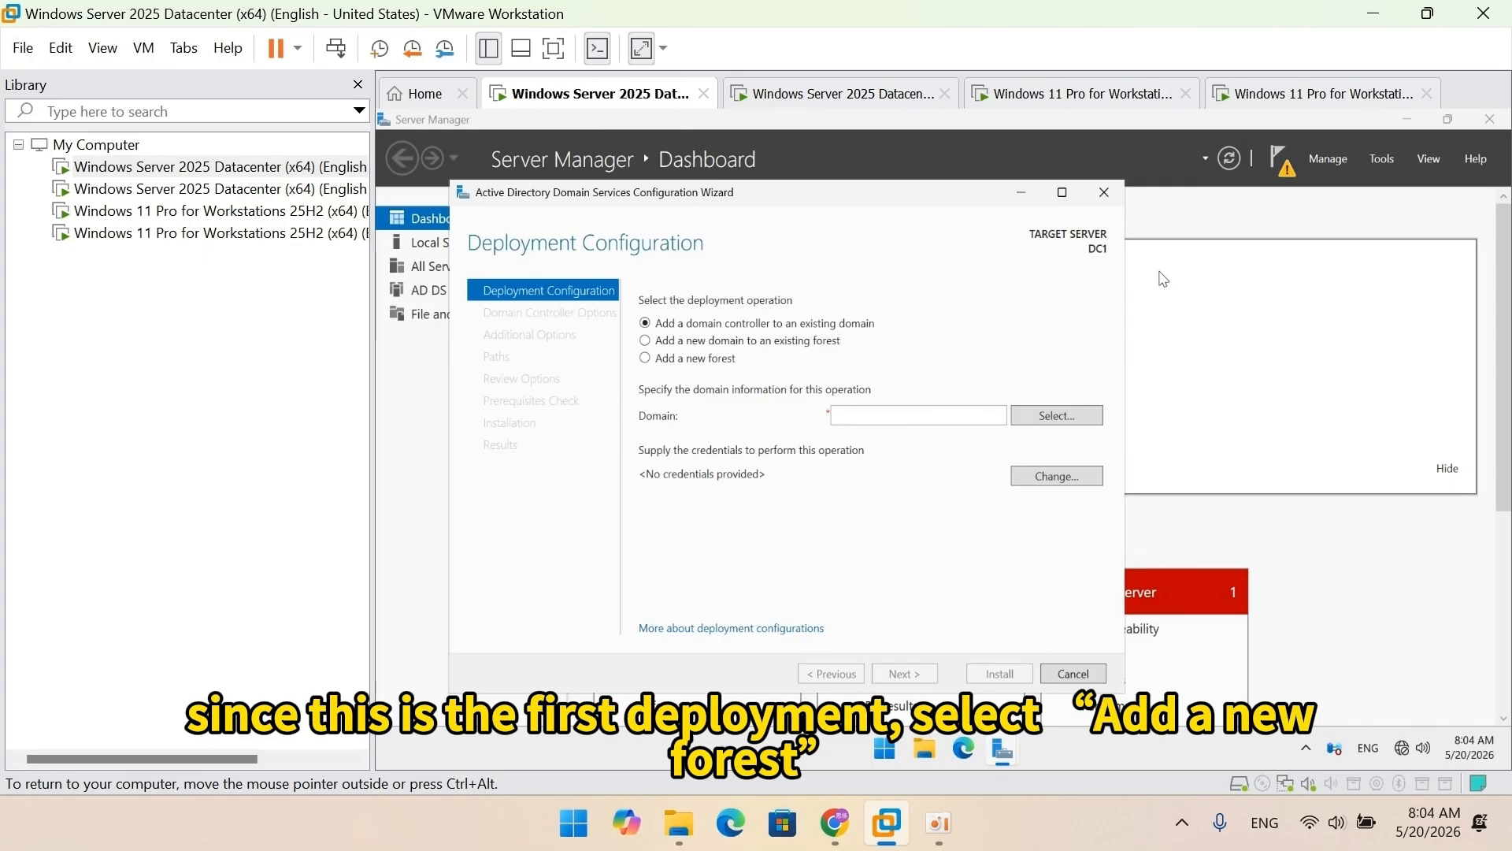
left_click(725, 360)
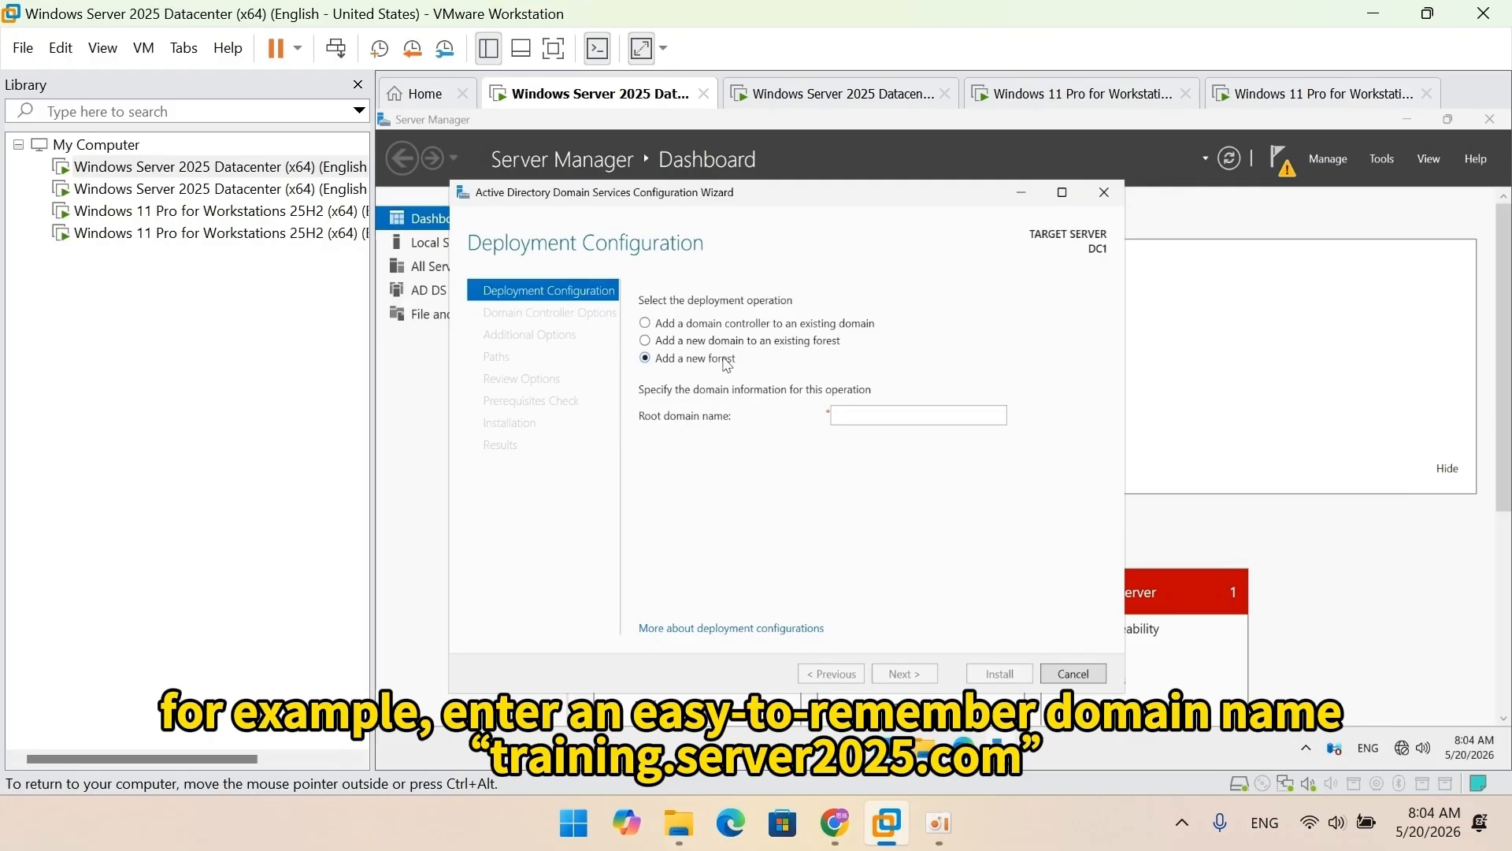
left_click(870, 416)
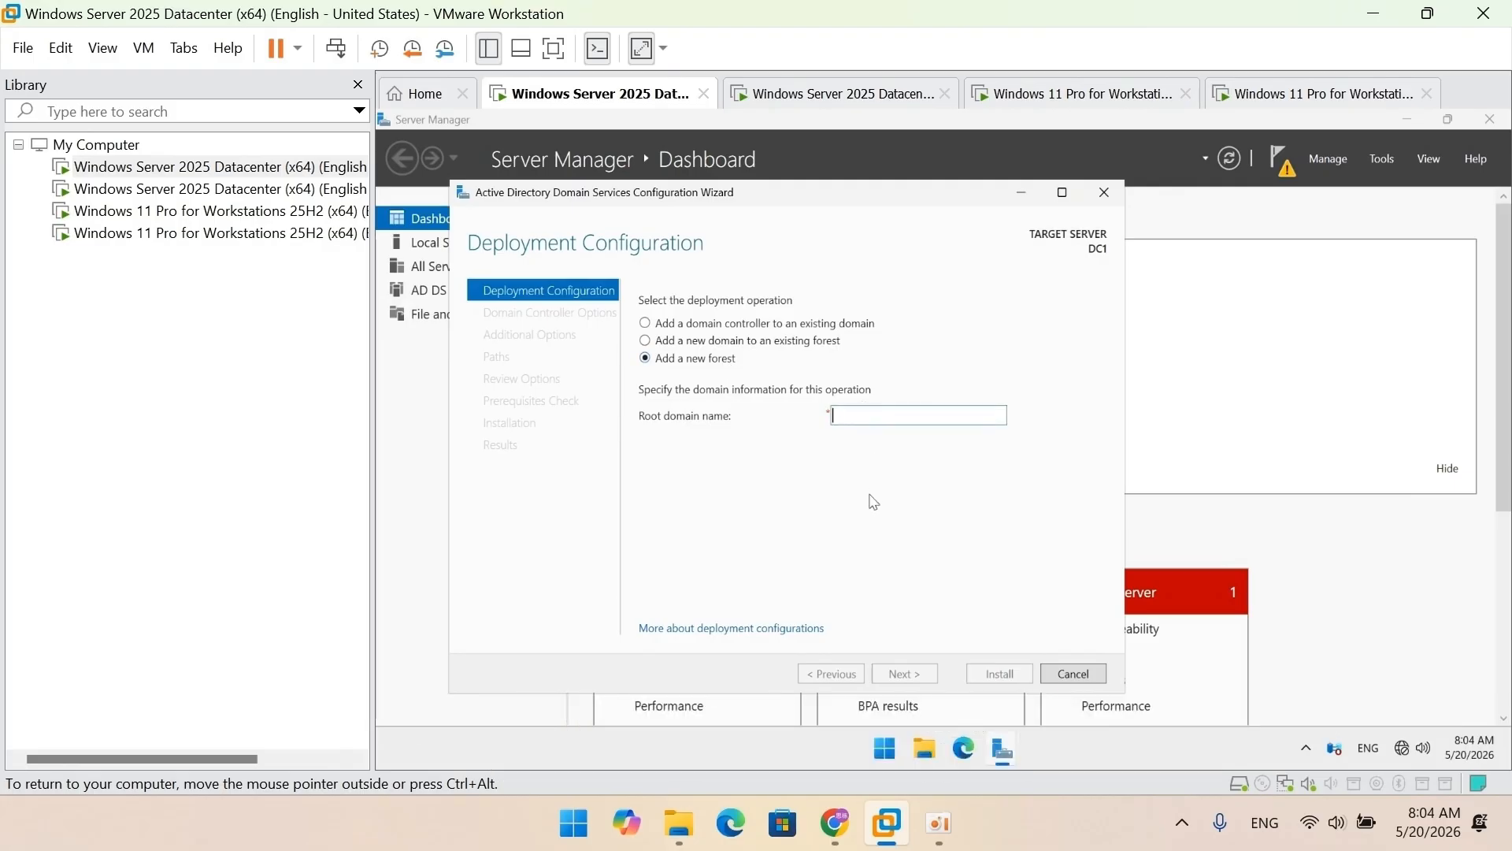
type("training.se")
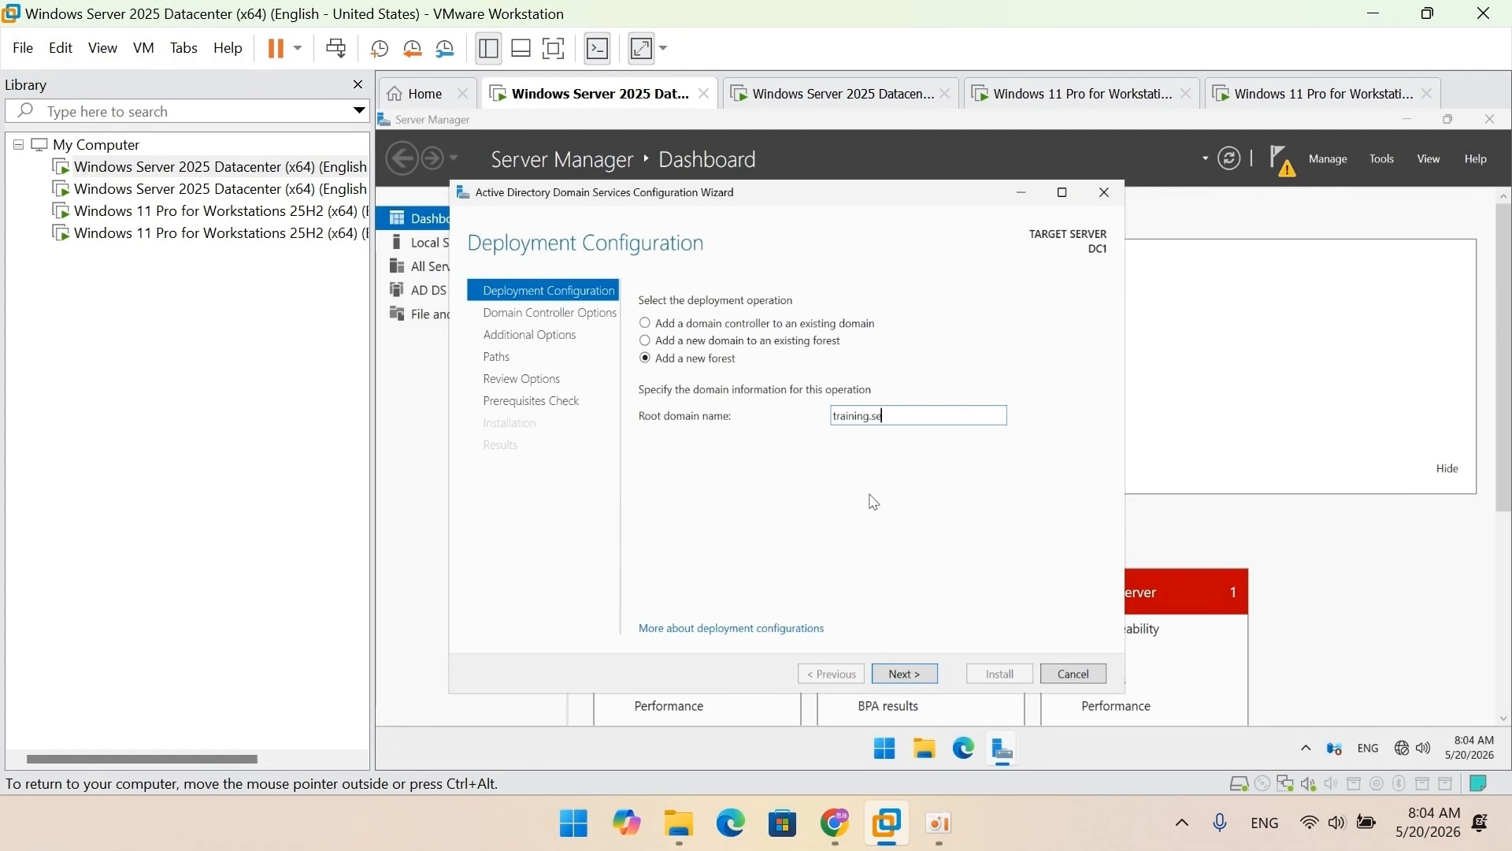
type("rver2025.com")
left_click(898, 677)
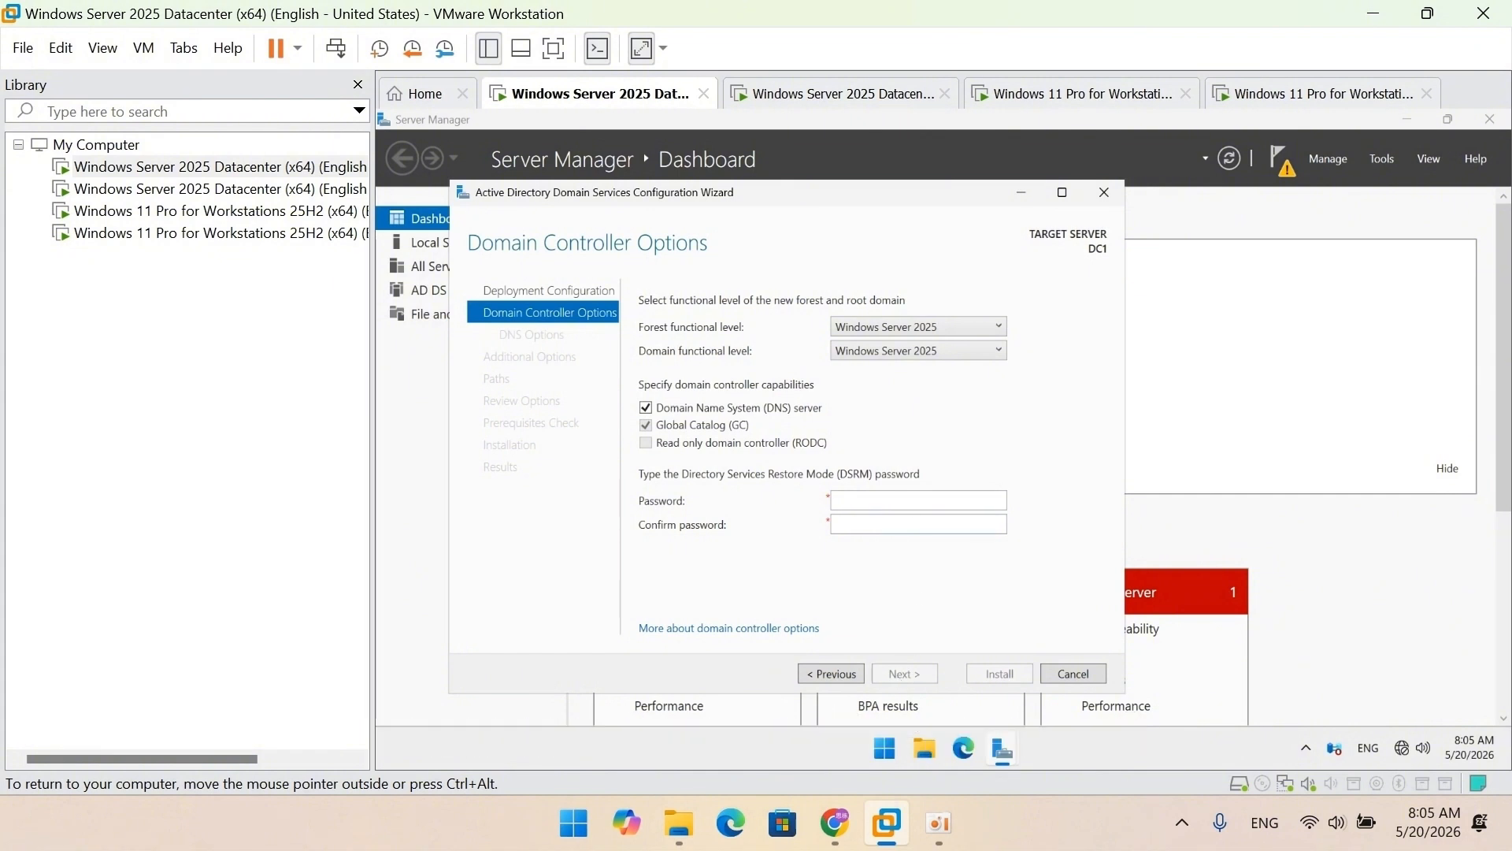
Step: Enter and confirm the DSRM password, then continue past DNS Options without delegation
left_click(910, 501)
type("****************")
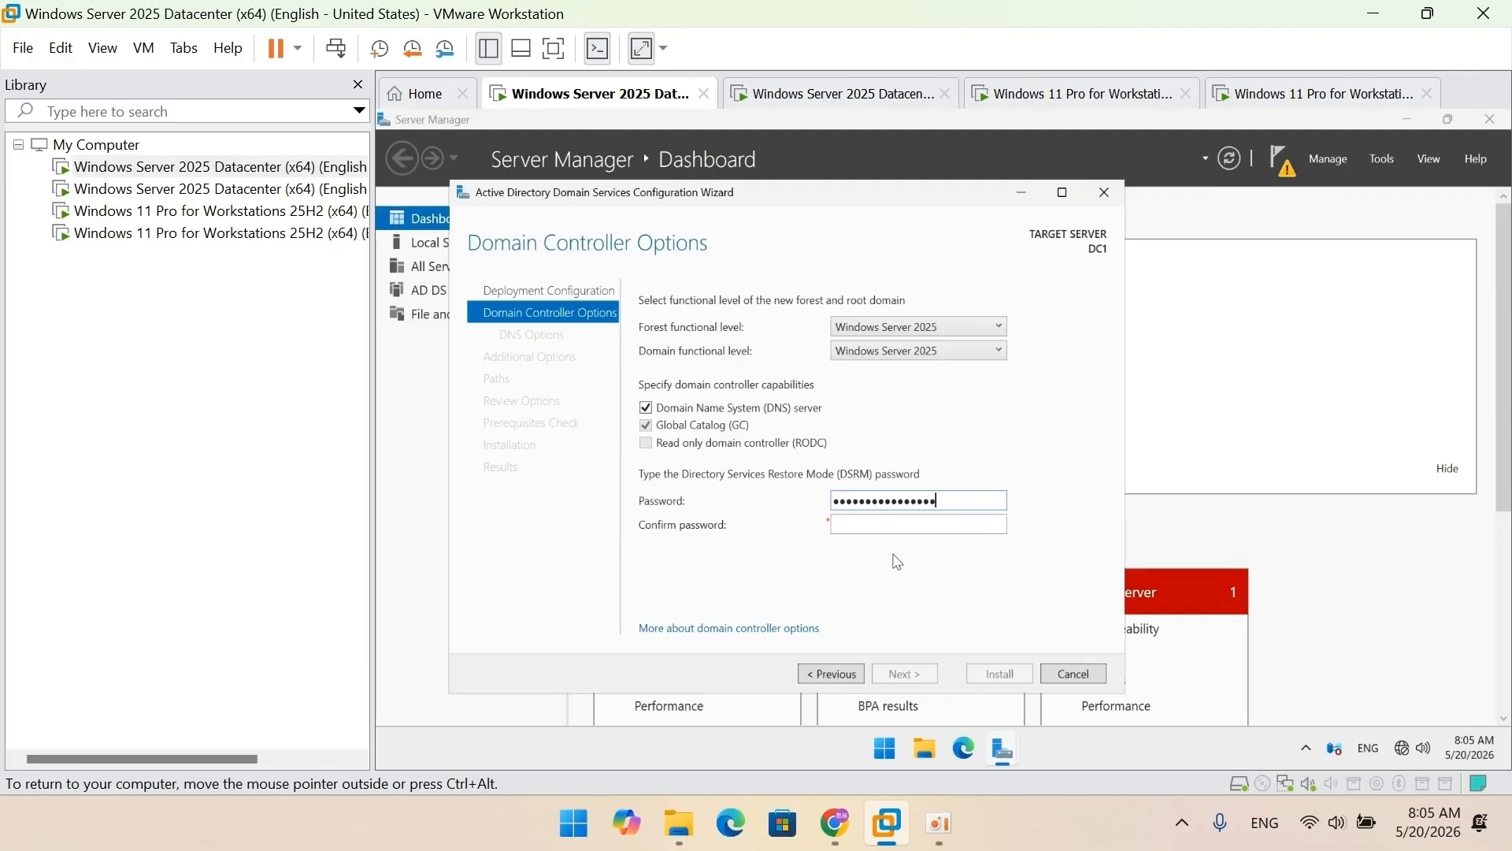
key("Tab")
type("************")
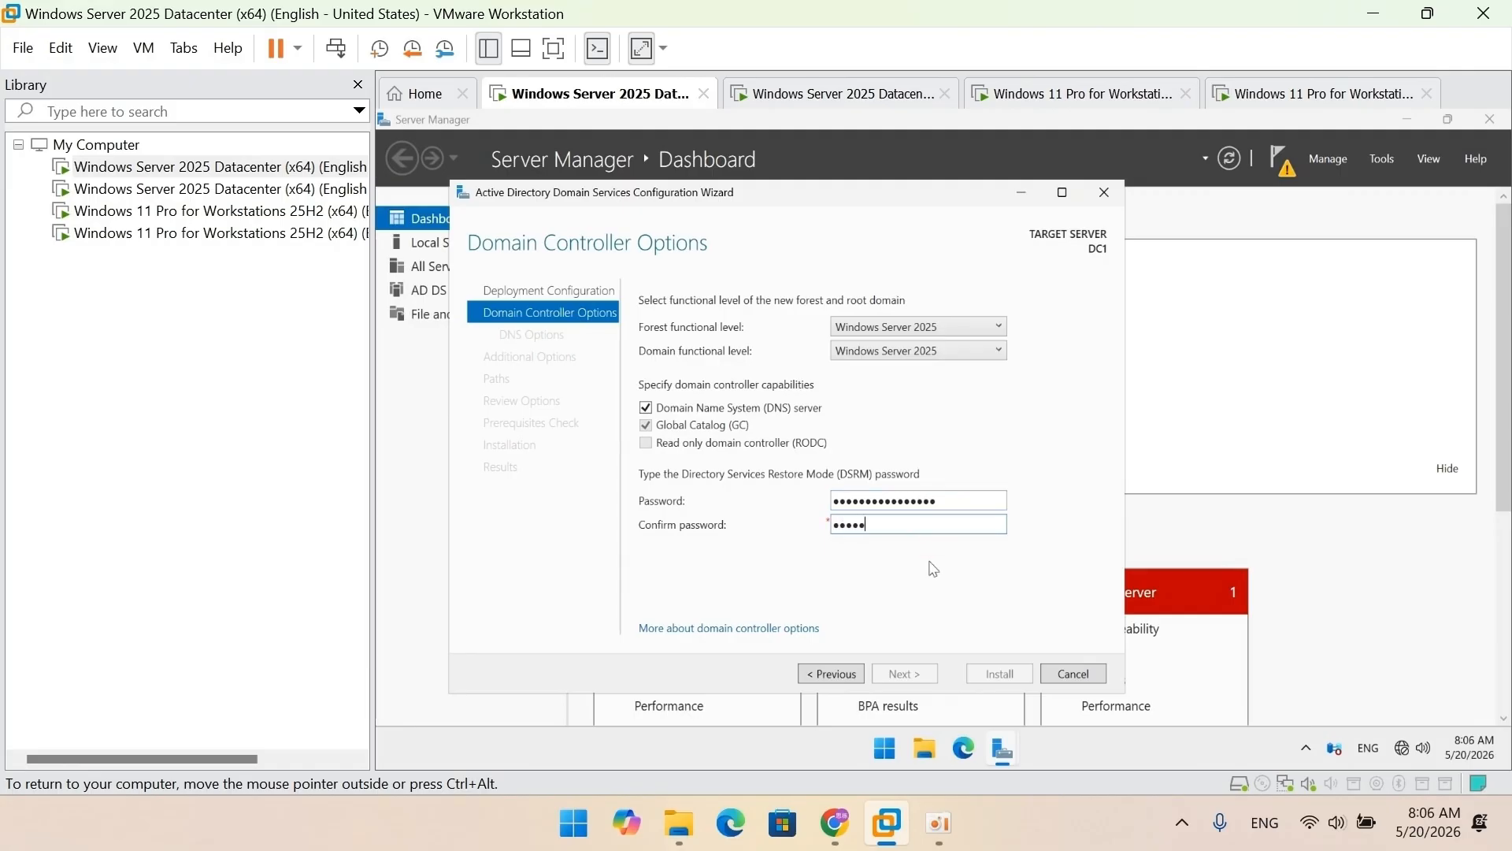
type("****")
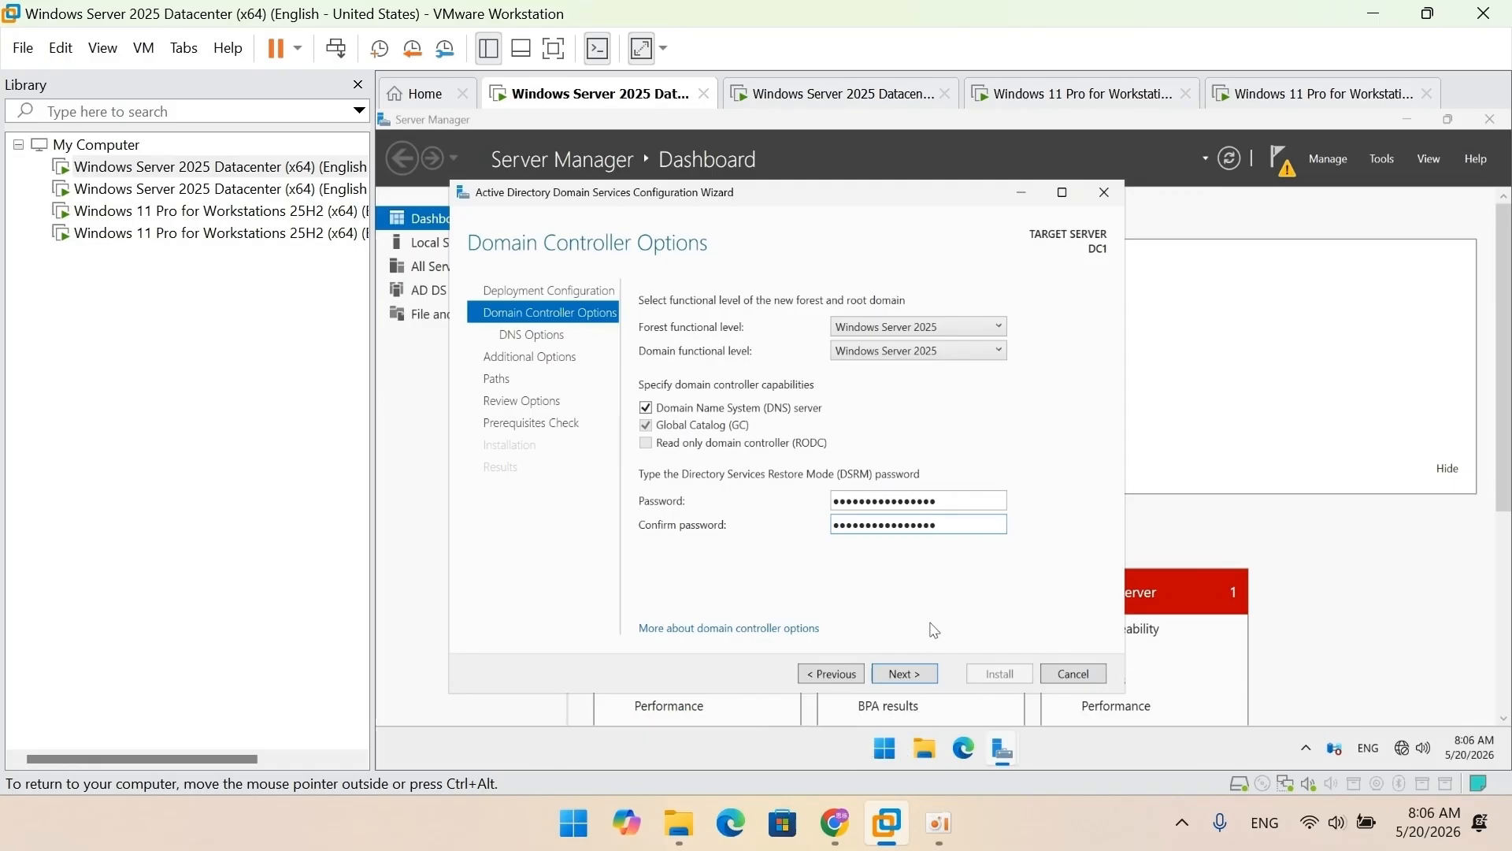
left_click(918, 674)
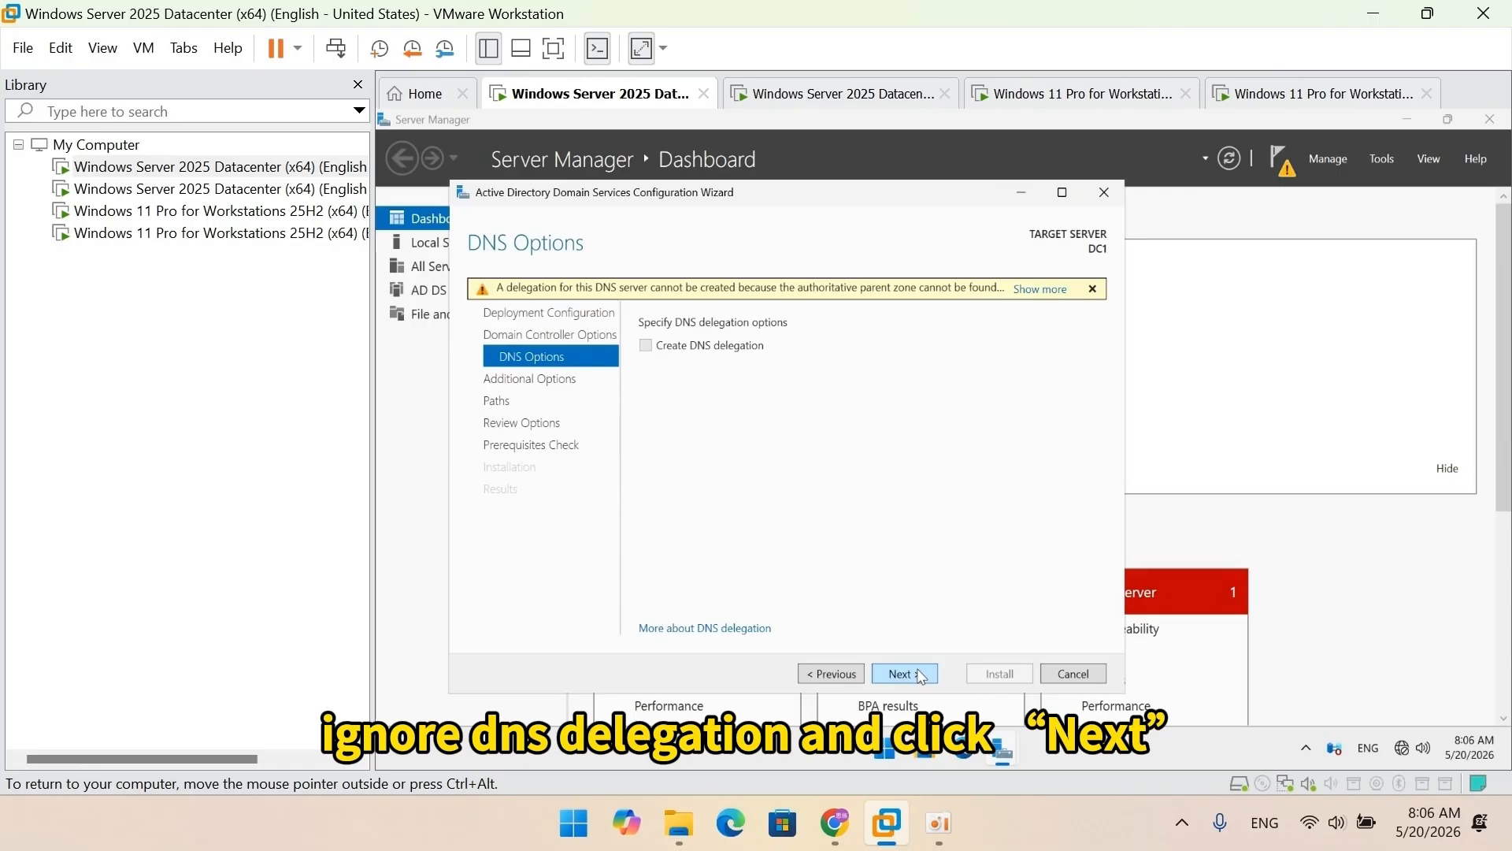
left_click(918, 674)
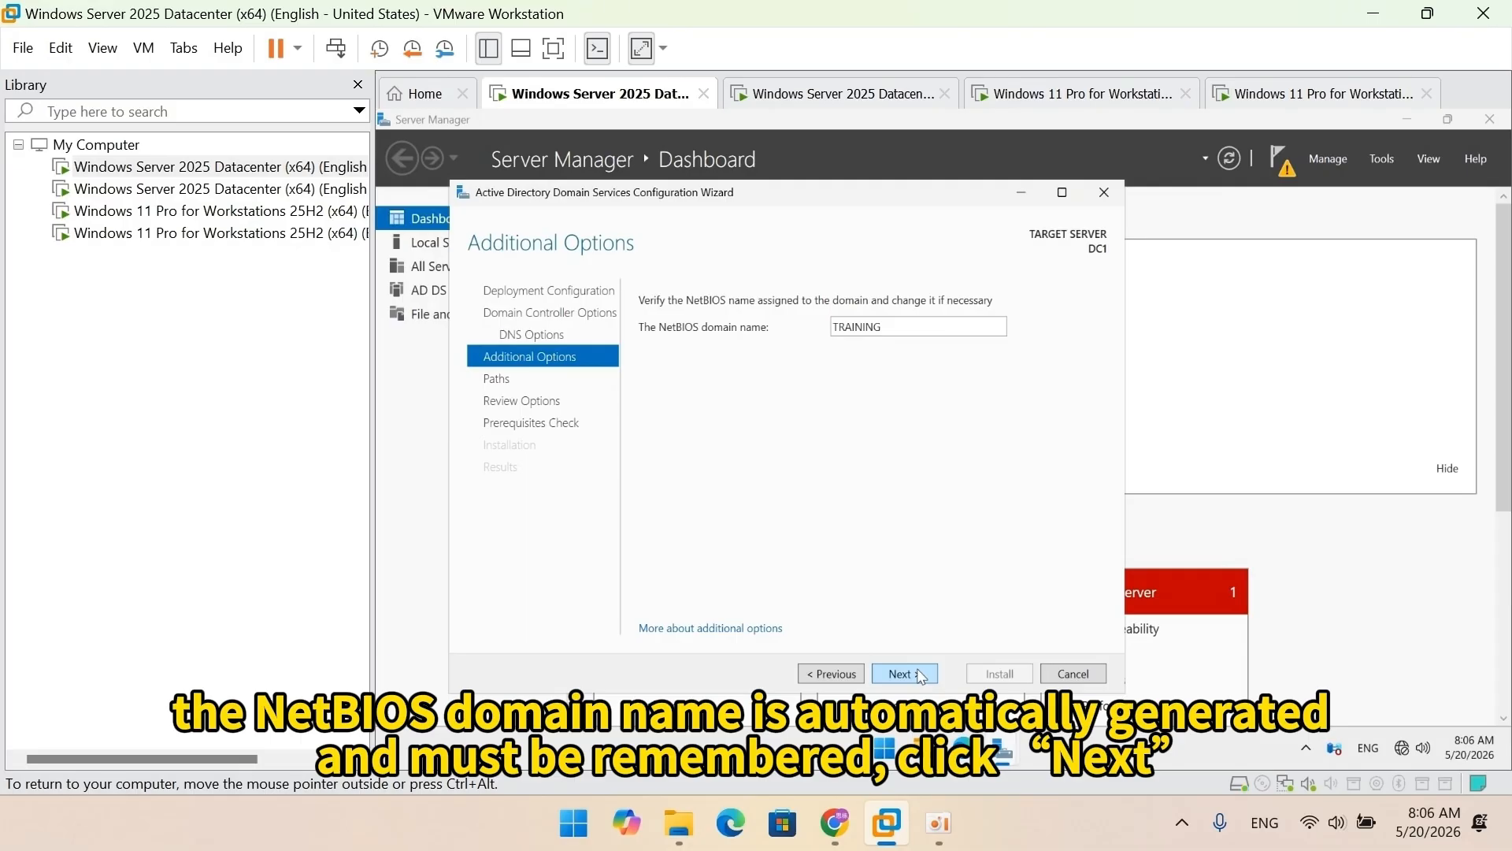
Step: Accept NetBIOS name TRAINING and default paths, pass prerequisite checks, and install the domain controller
left_click(922, 676)
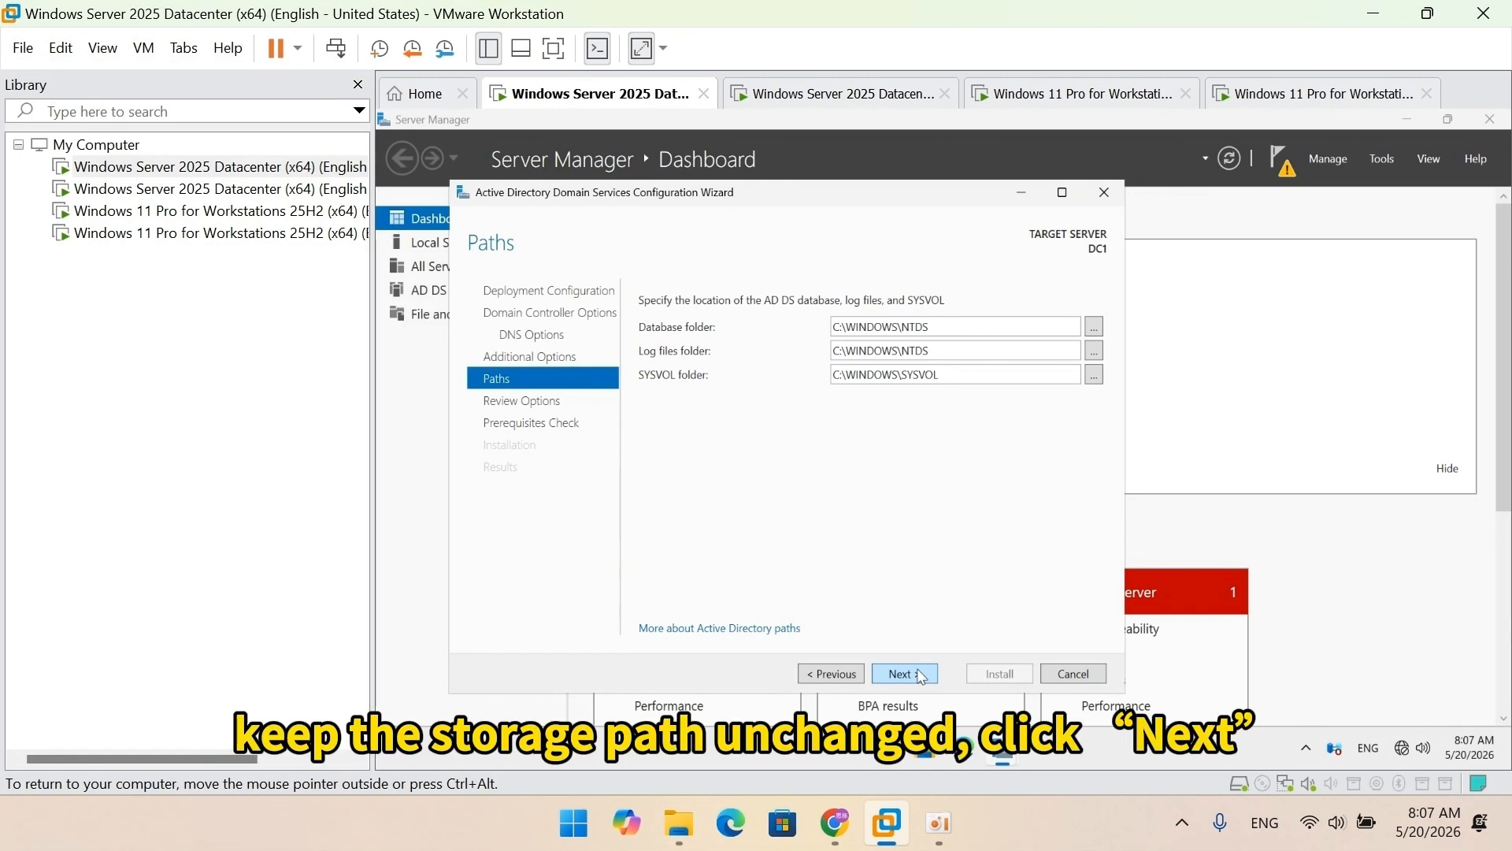
left_click(922, 676)
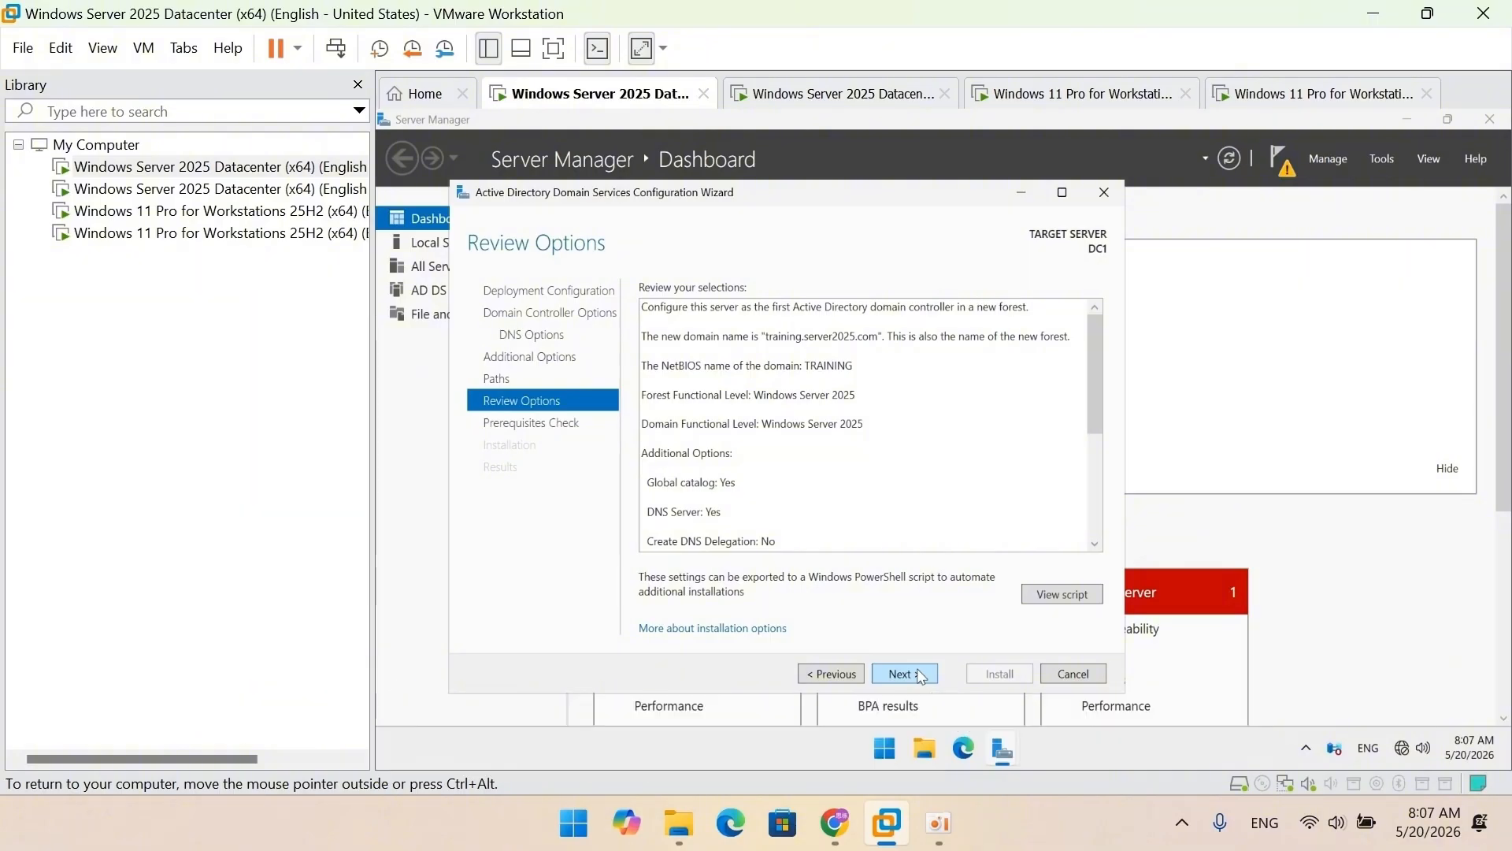
left_click(904, 674)
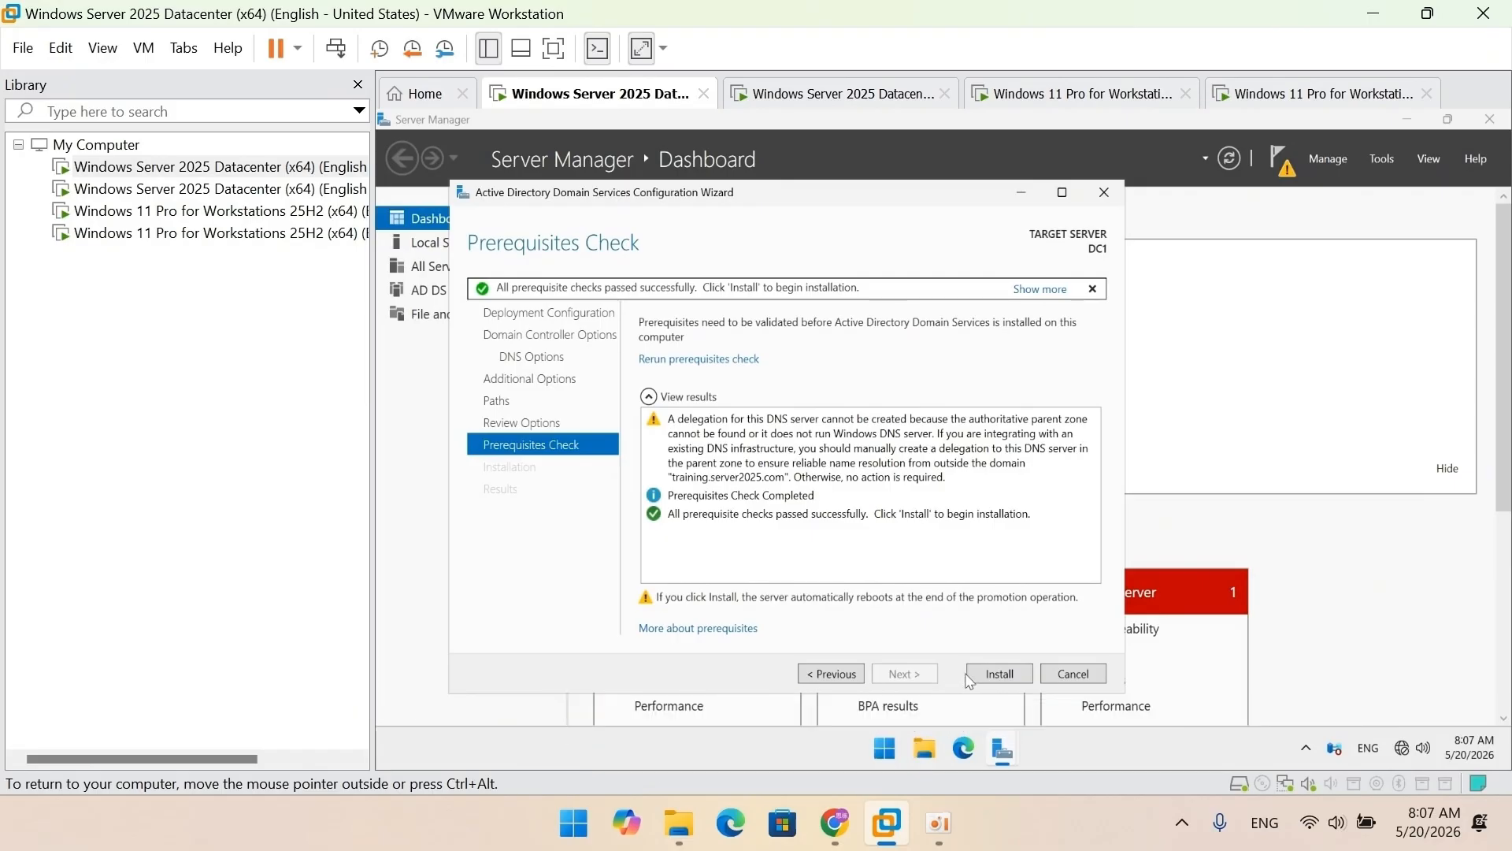
left_click(994, 675)
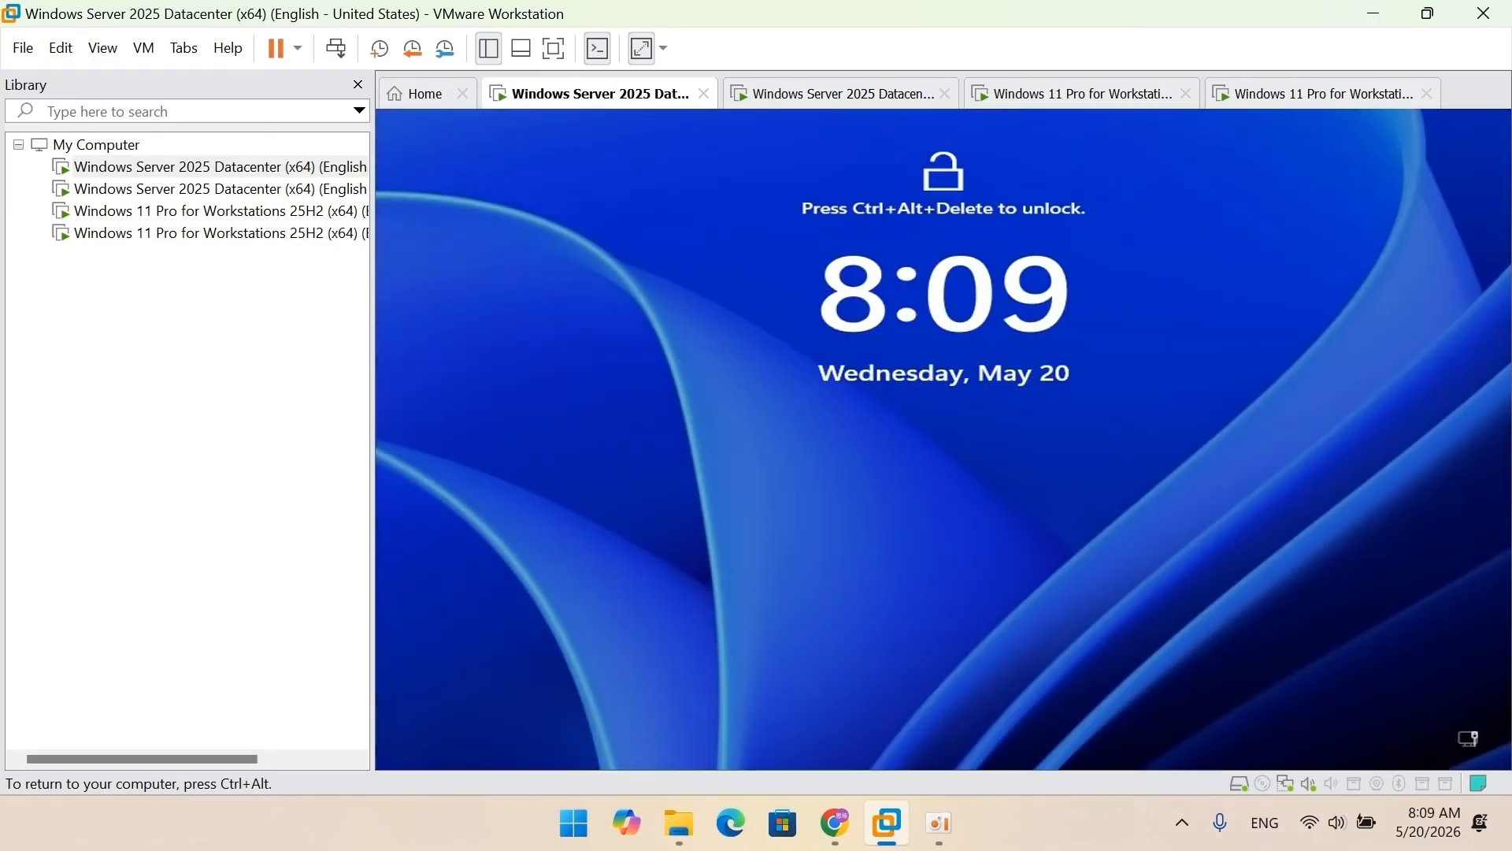
Step: Send Ctrl+Alt+Del to the rebooted DC1 and sign in as the TRAINING administrator
left_click(143, 48)
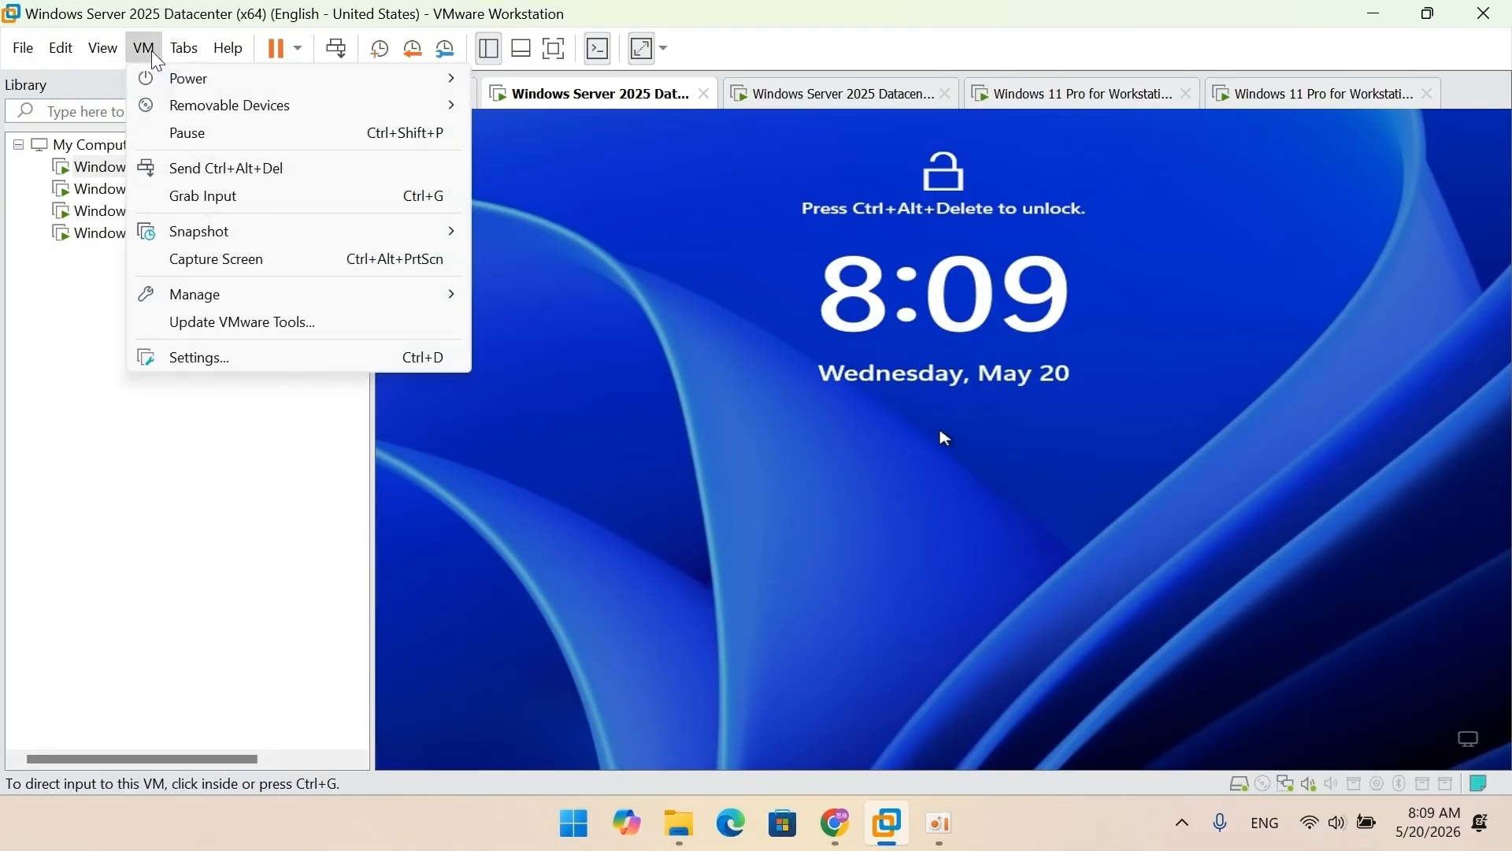
left_click(186, 168)
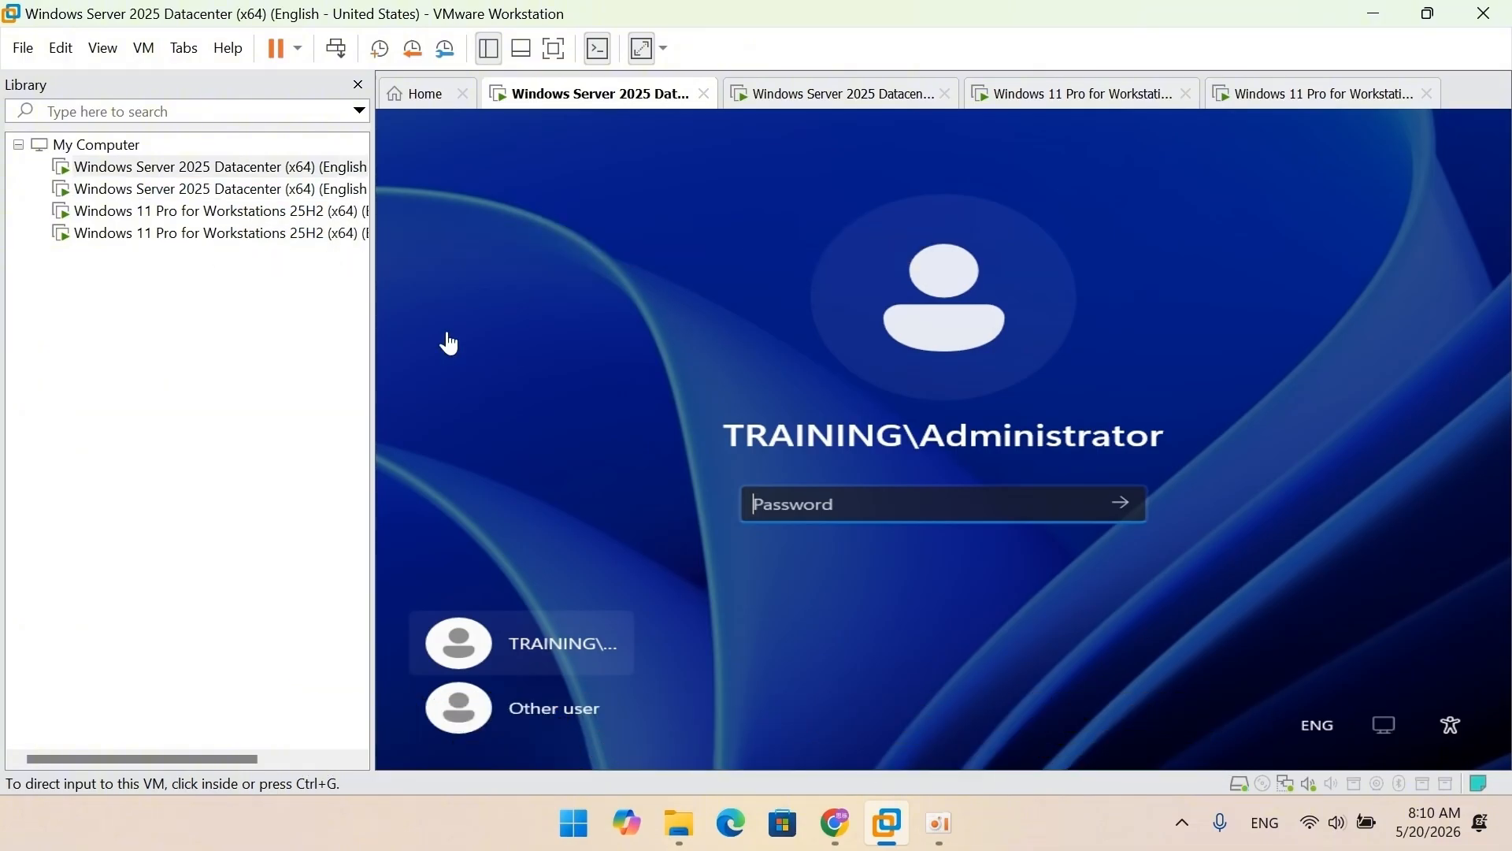
left_click(906, 499)
type("********")
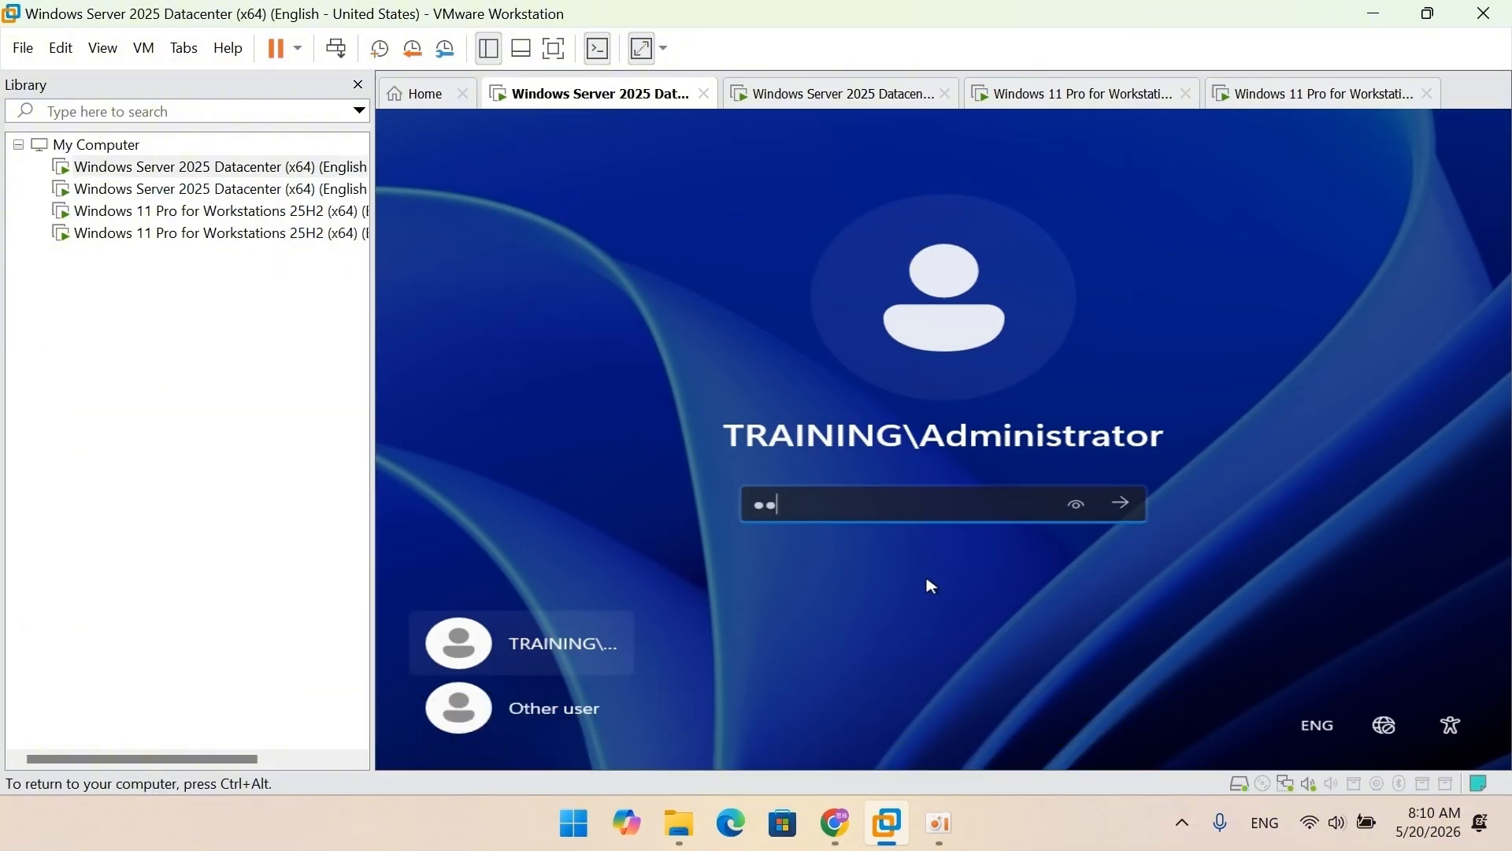
type("********")
key("Return")
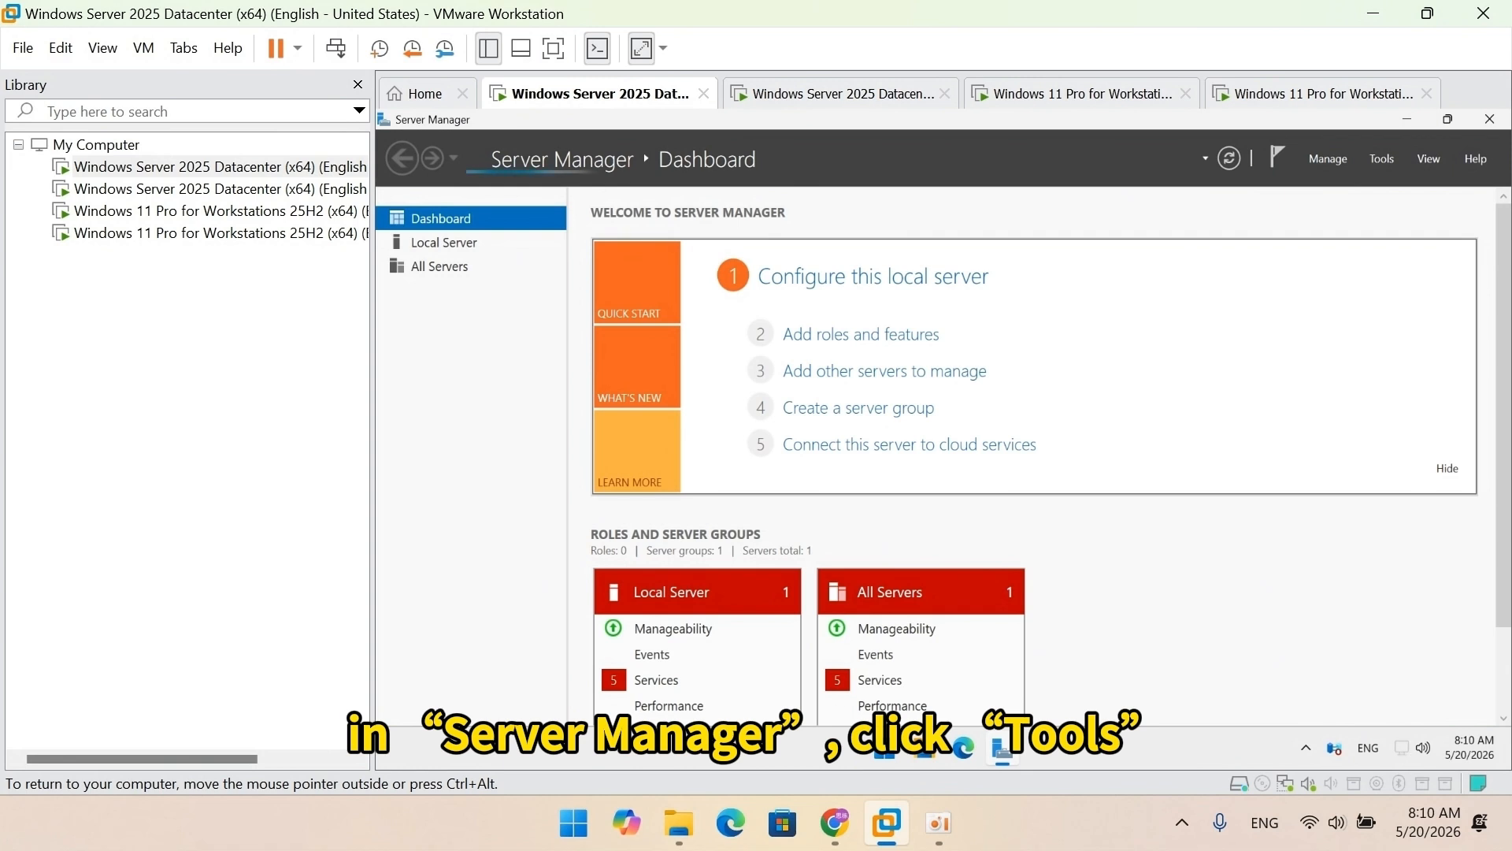
Step: Open Active Directory Users and Computers maximized and browse training.server2025.com's Users container and existing accounts
left_click(1383, 160)
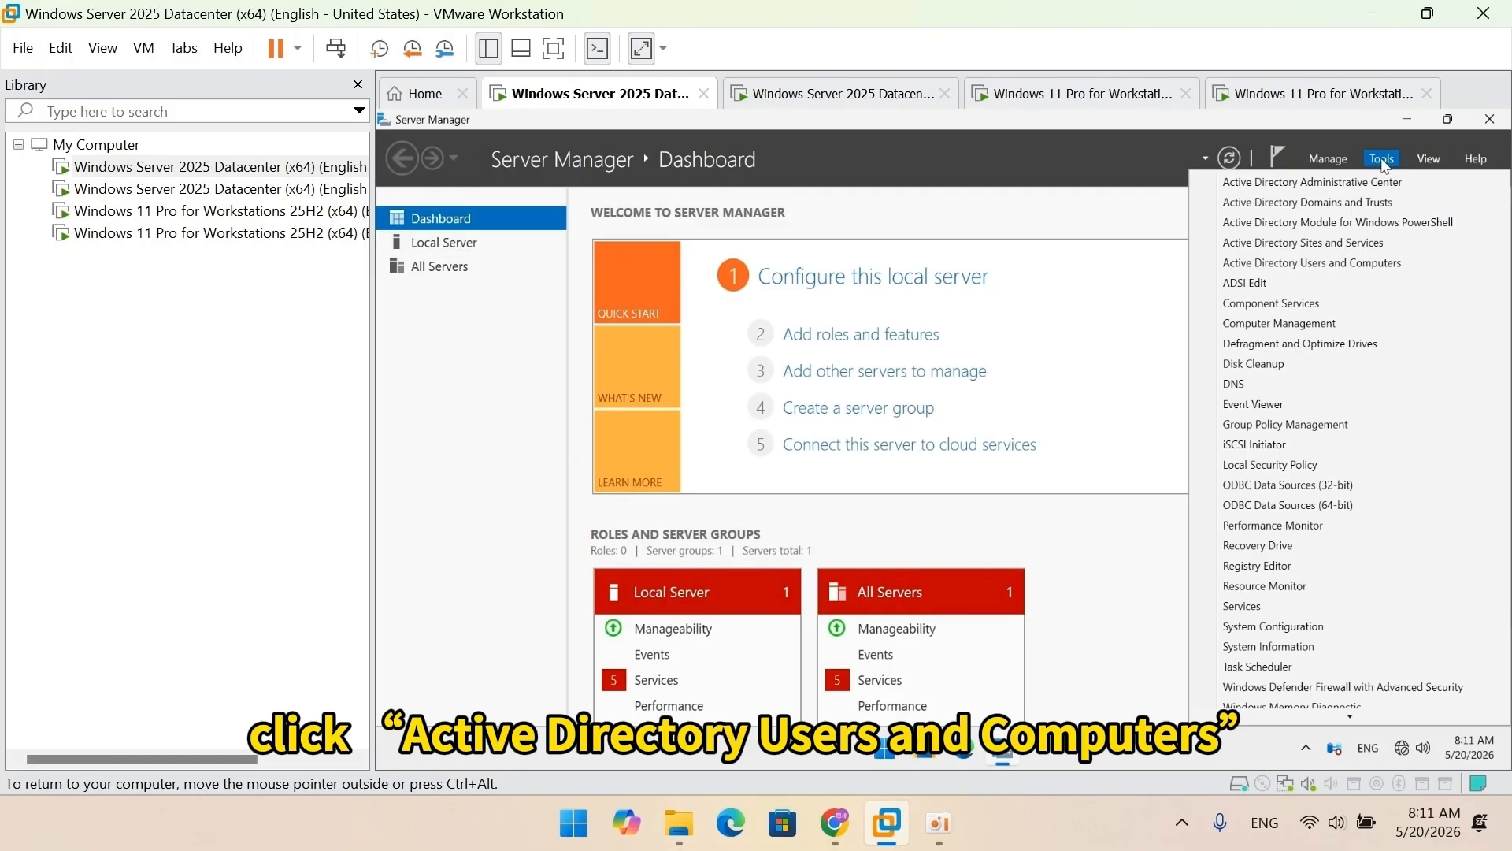
left_click(1396, 263)
left_click(1066, 204)
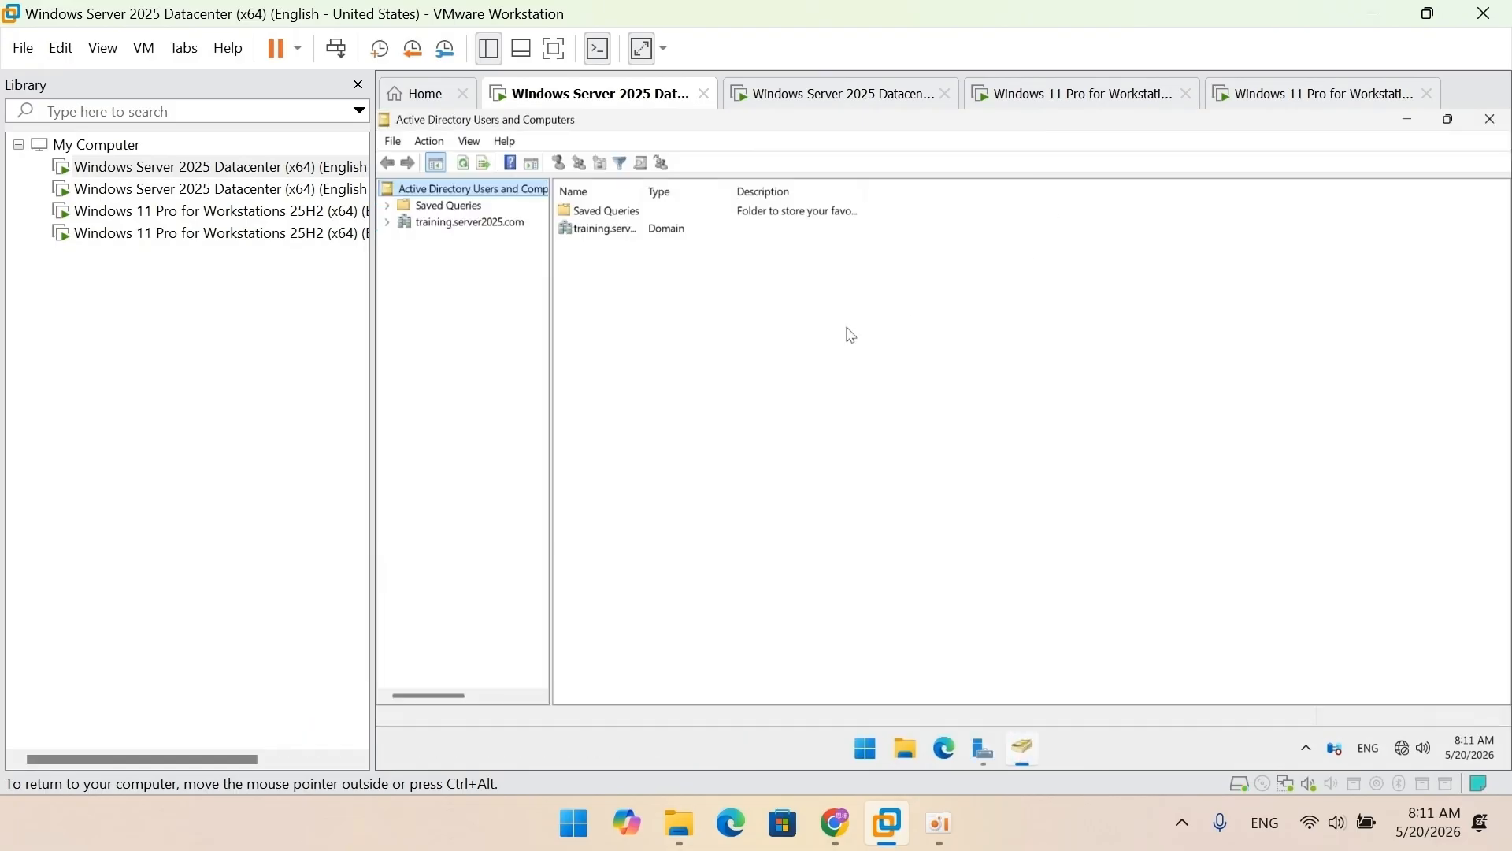
left_click_drag(551, 357, 659, 363)
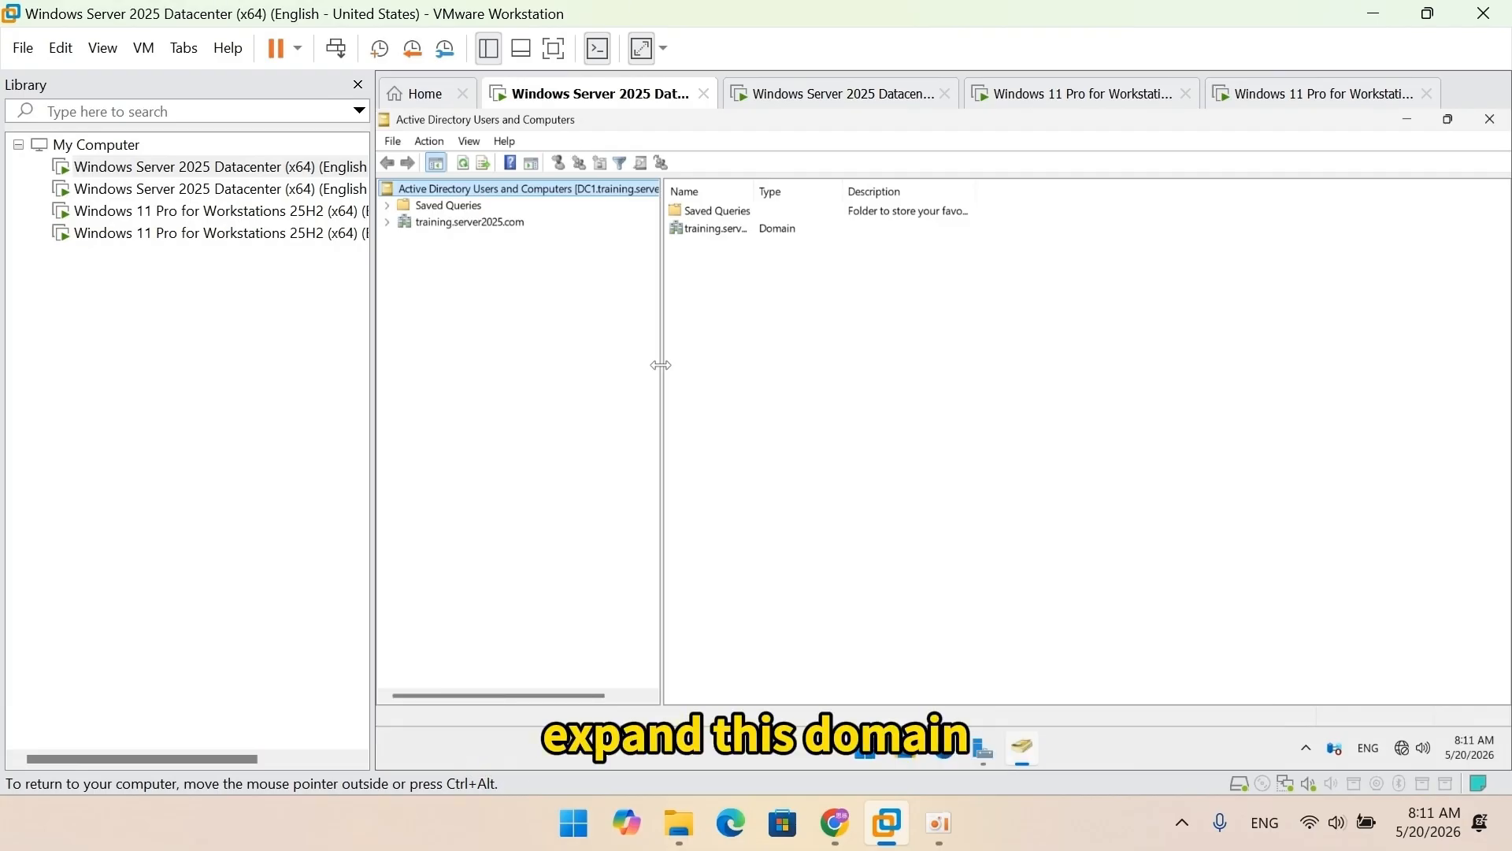
left_click(388, 223)
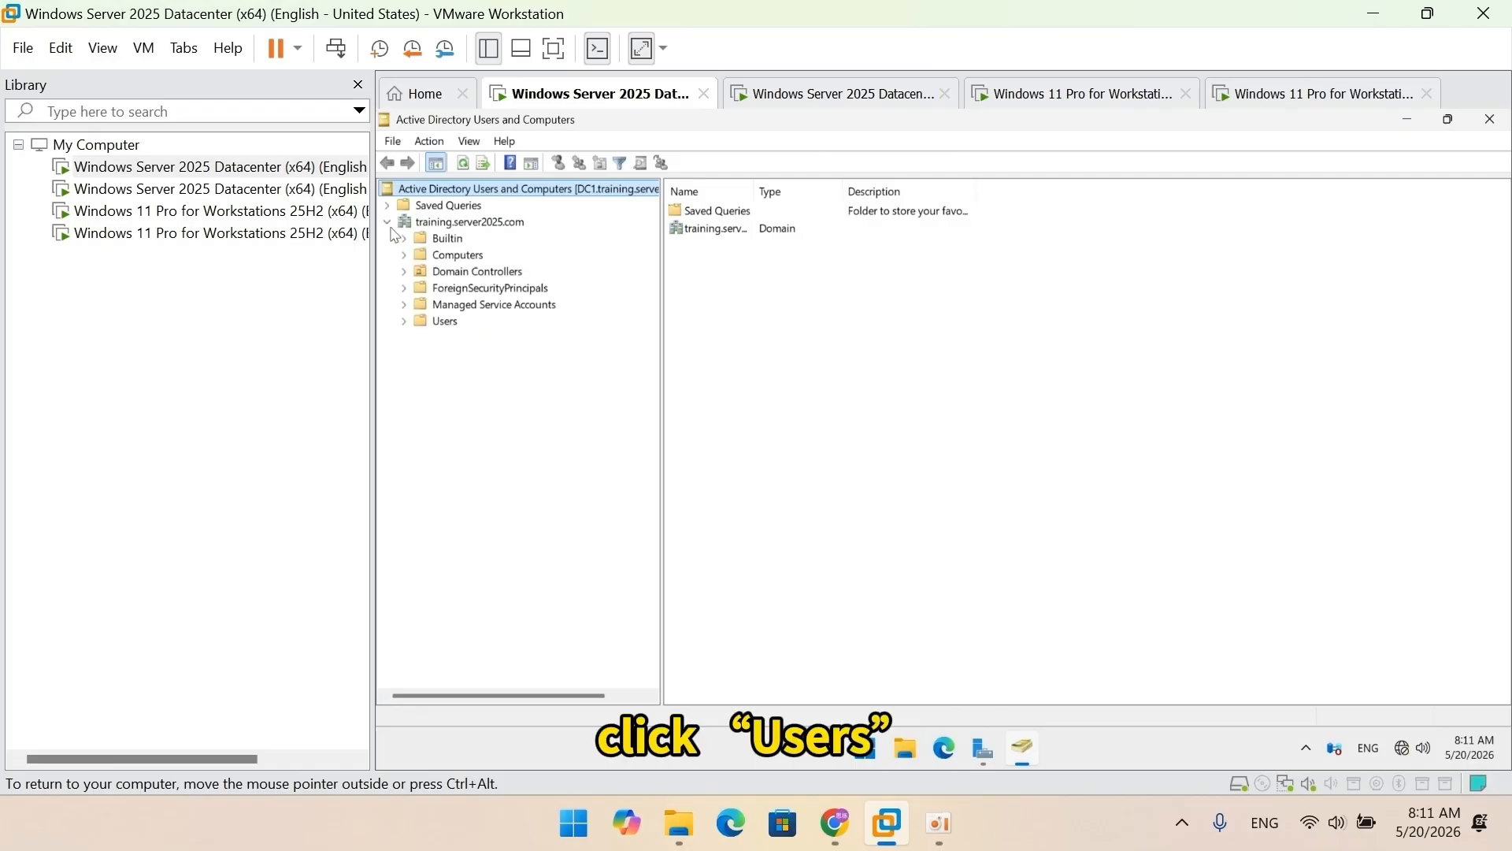
left_click(436, 322)
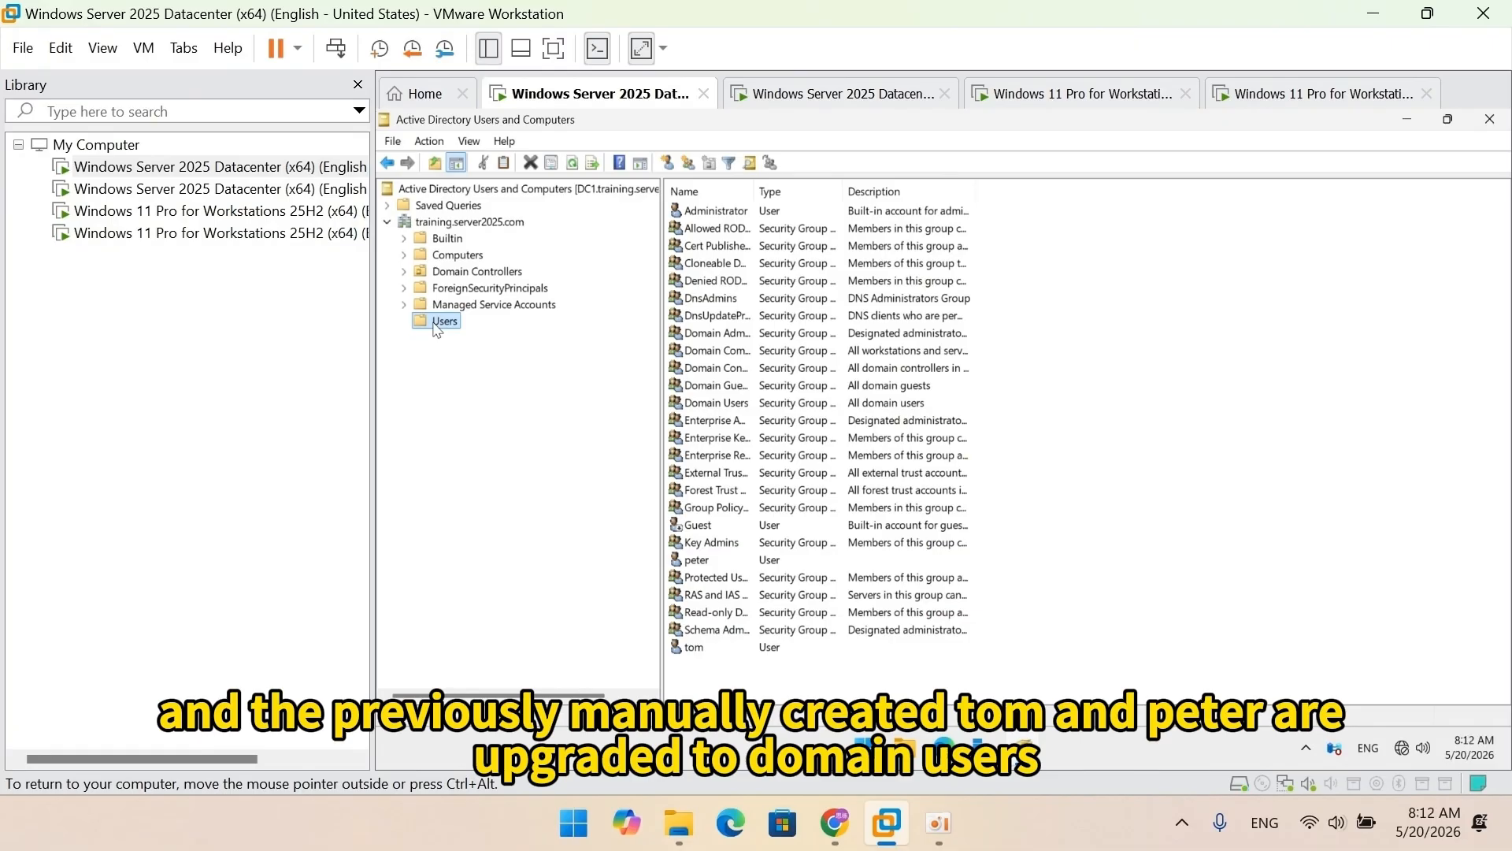
left_click(682, 559)
left_click(682, 644)
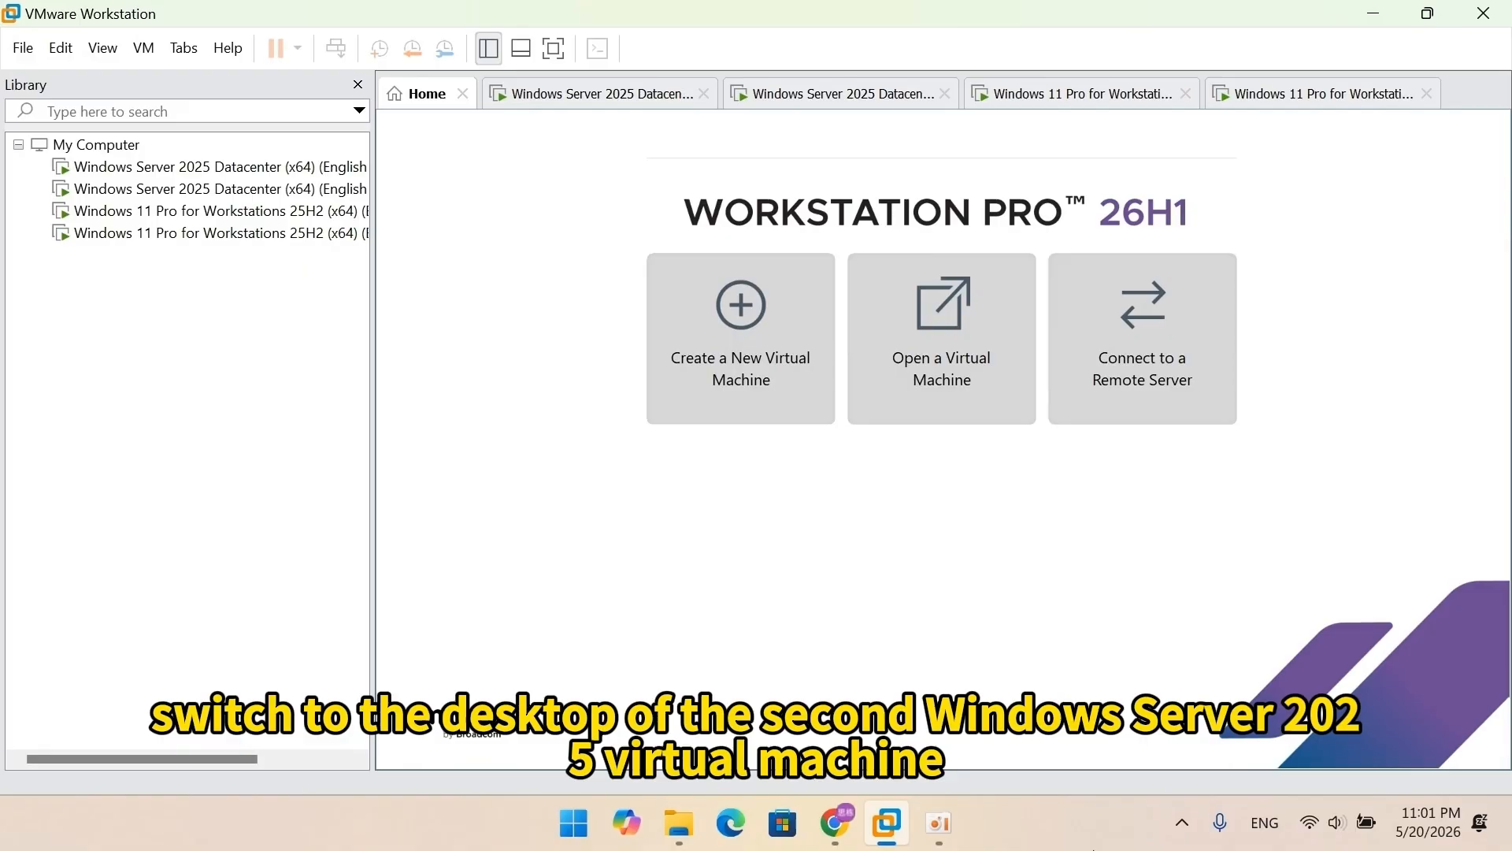
Step: Rename the second Windows Server VM to DC2 and restart it right away
left_click(794, 105)
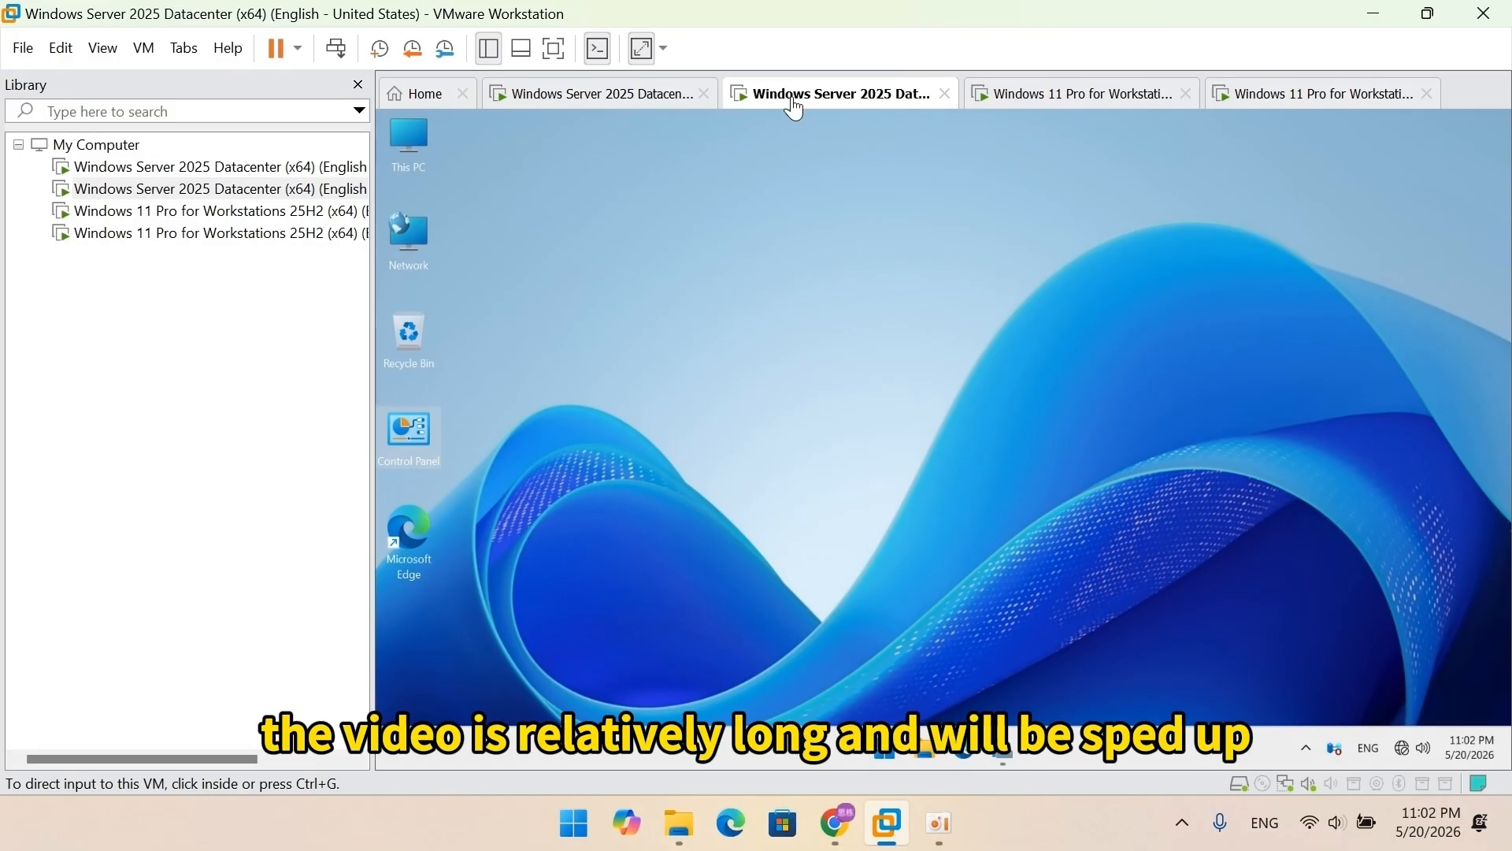
right_click(420, 143)
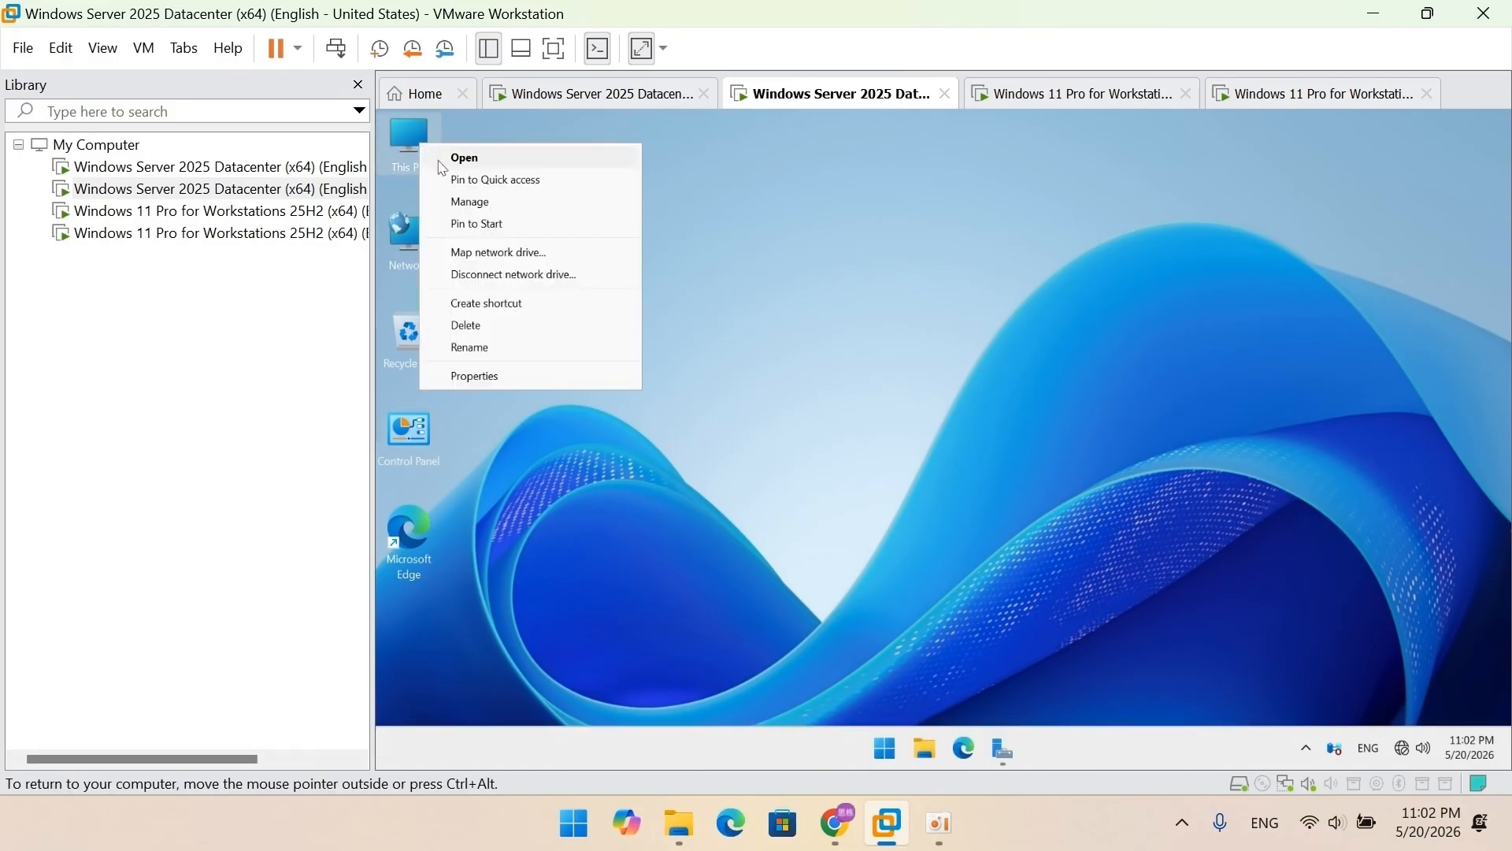
left_click(516, 380)
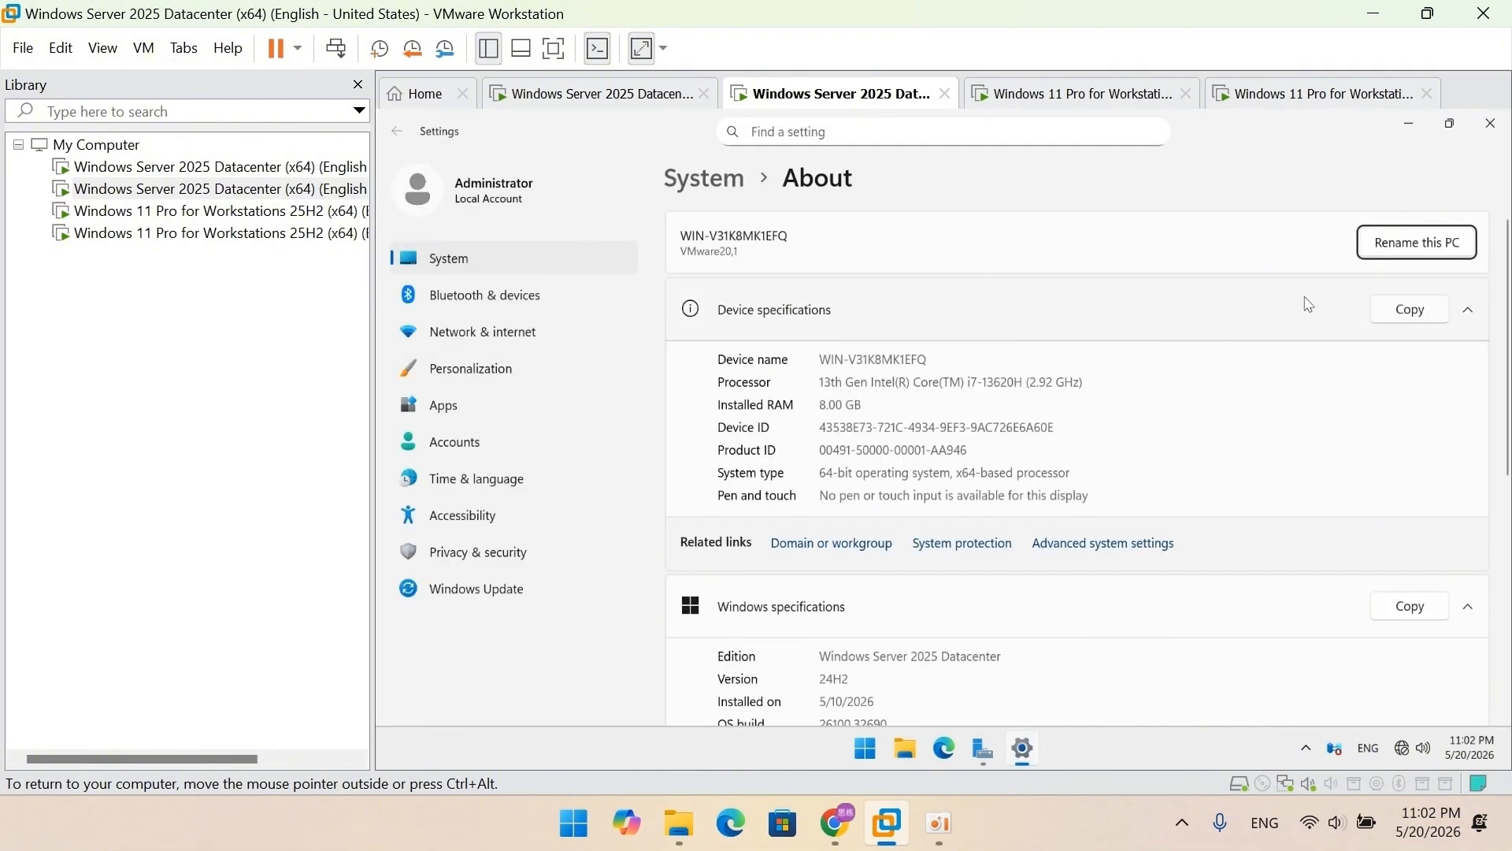
left_click(1386, 249)
type("DC2")
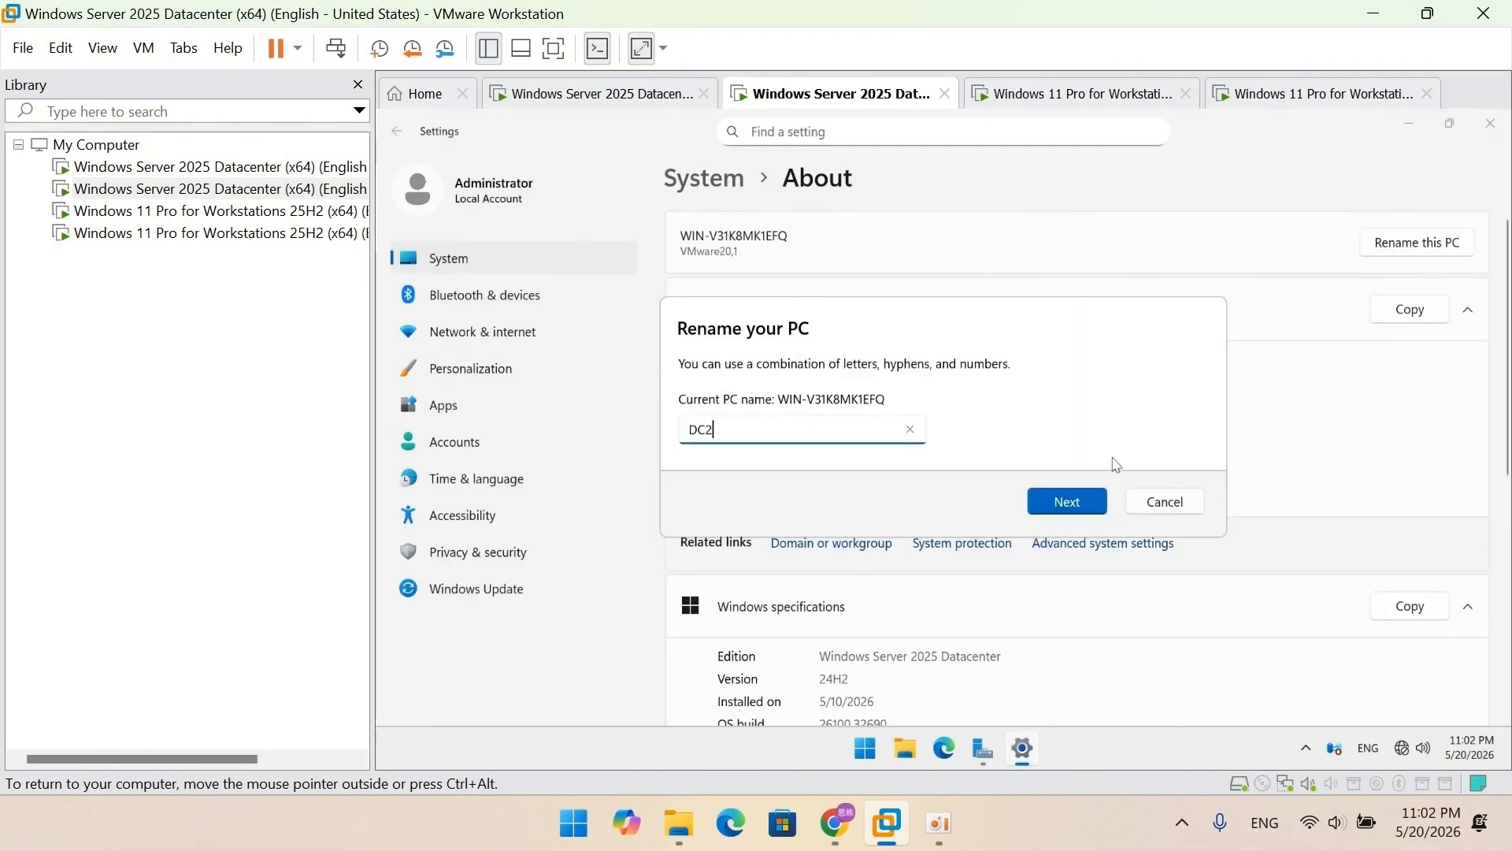
left_click(1070, 506)
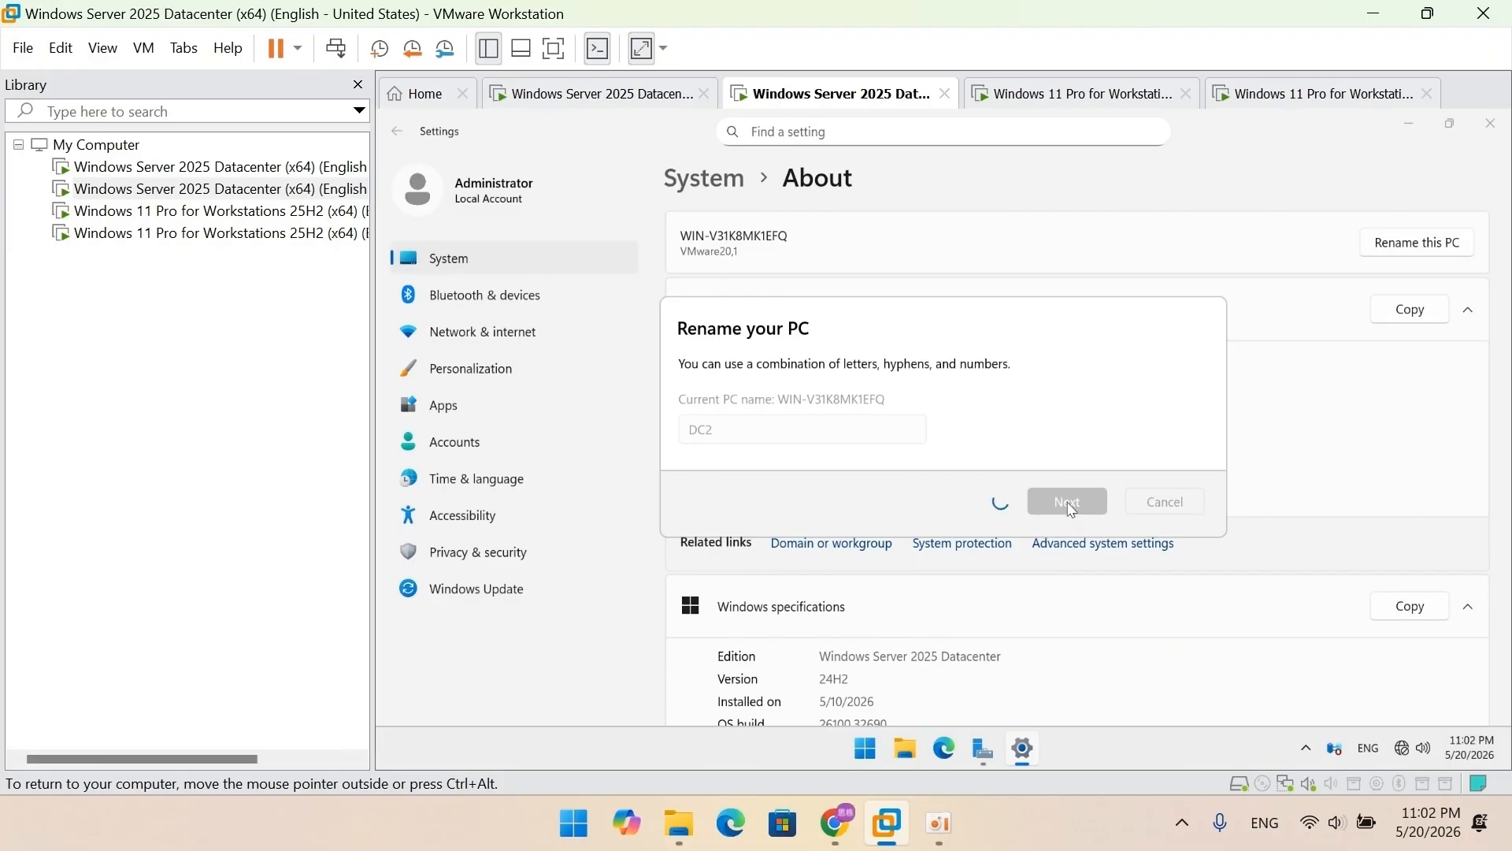
left_click(1051, 465)
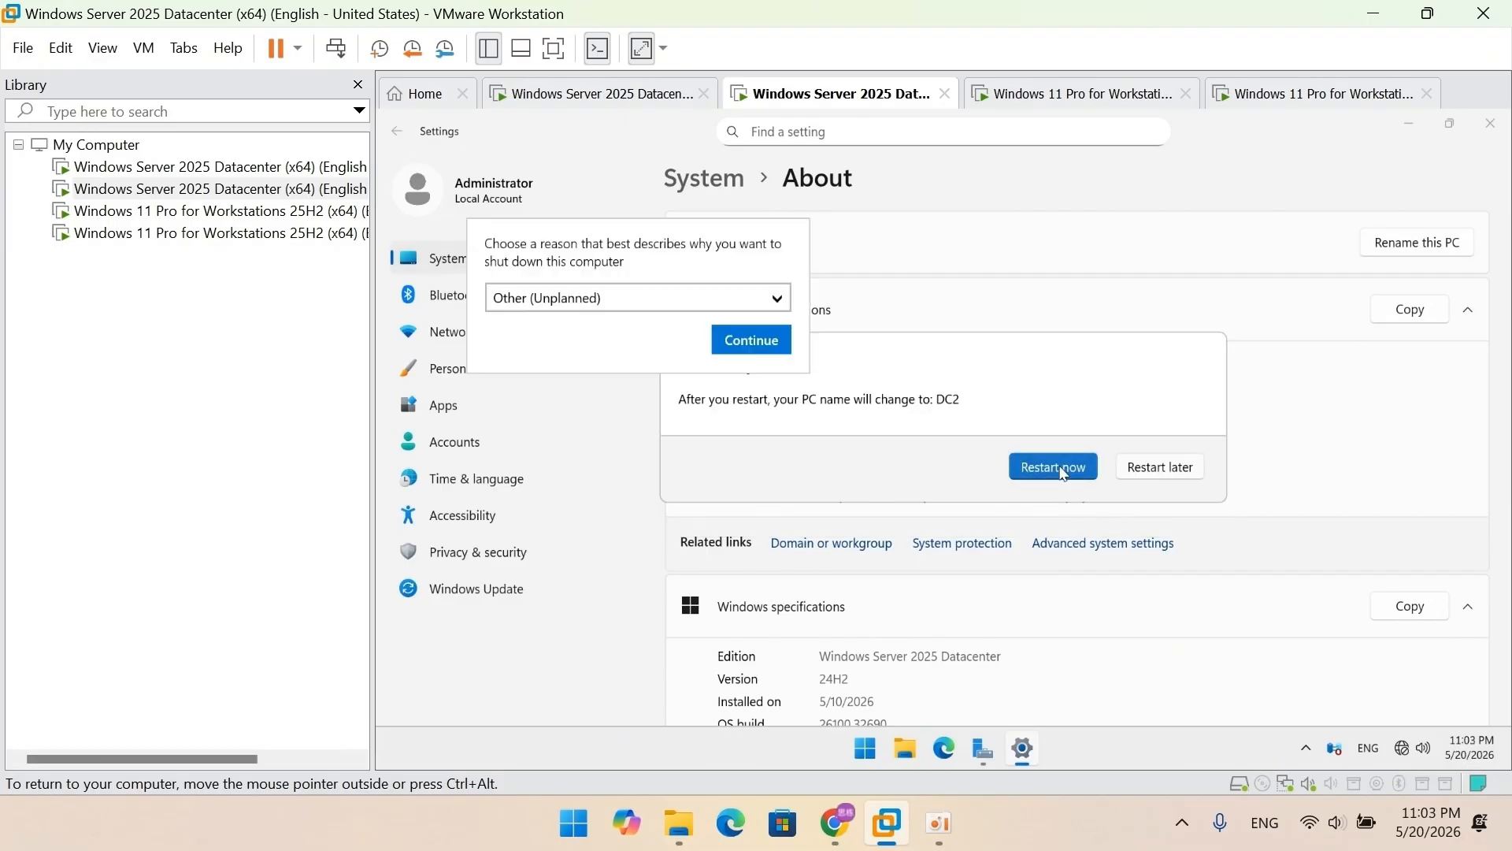
left_click(778, 347)
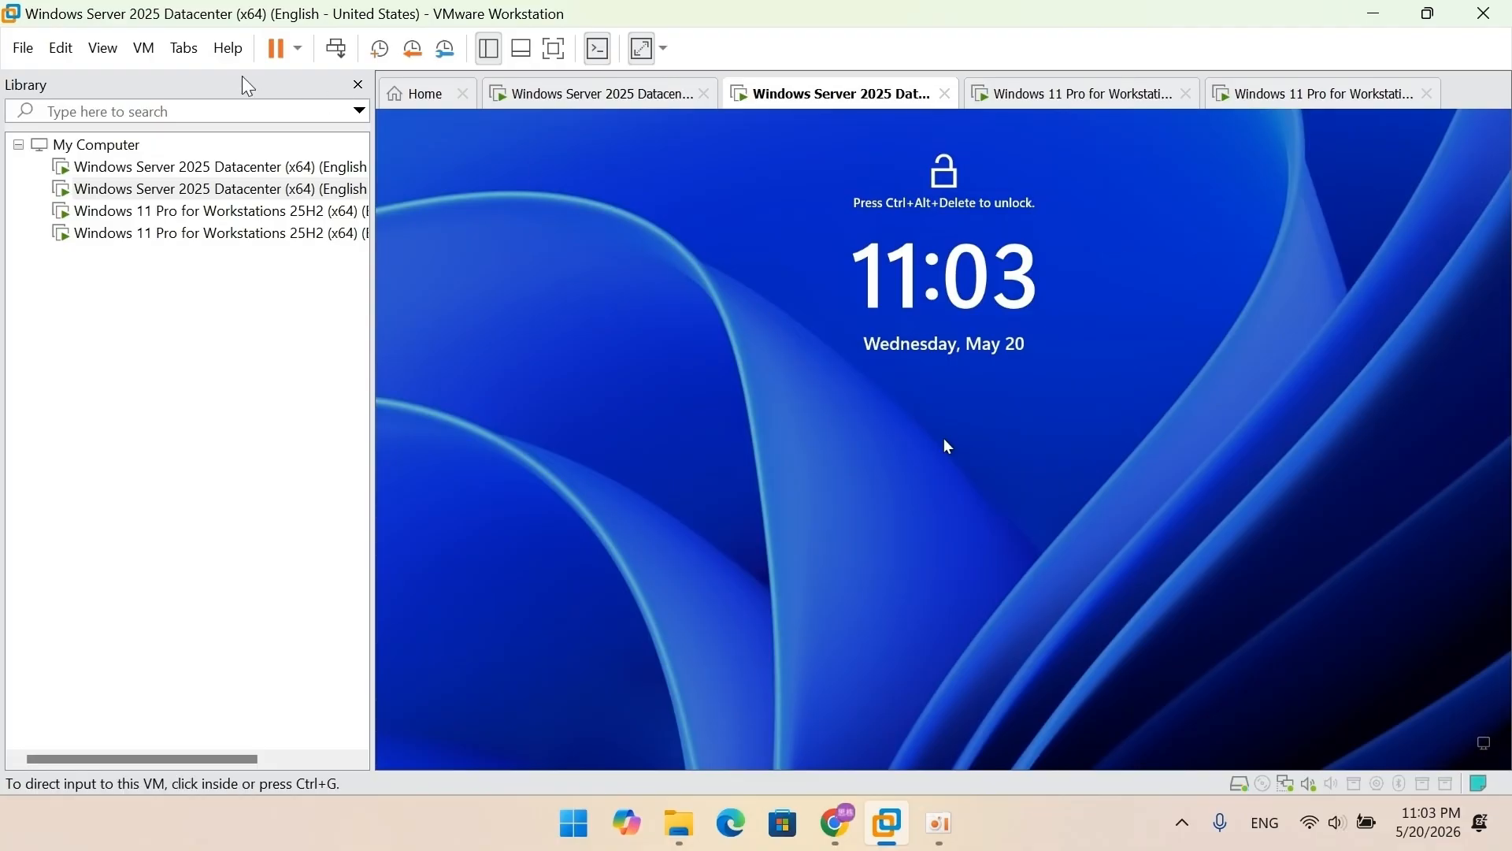
Step: Send Ctrl+Alt+Del and sign in to DC2 with the Administrator password
left_click(143, 48)
left_click(177, 165)
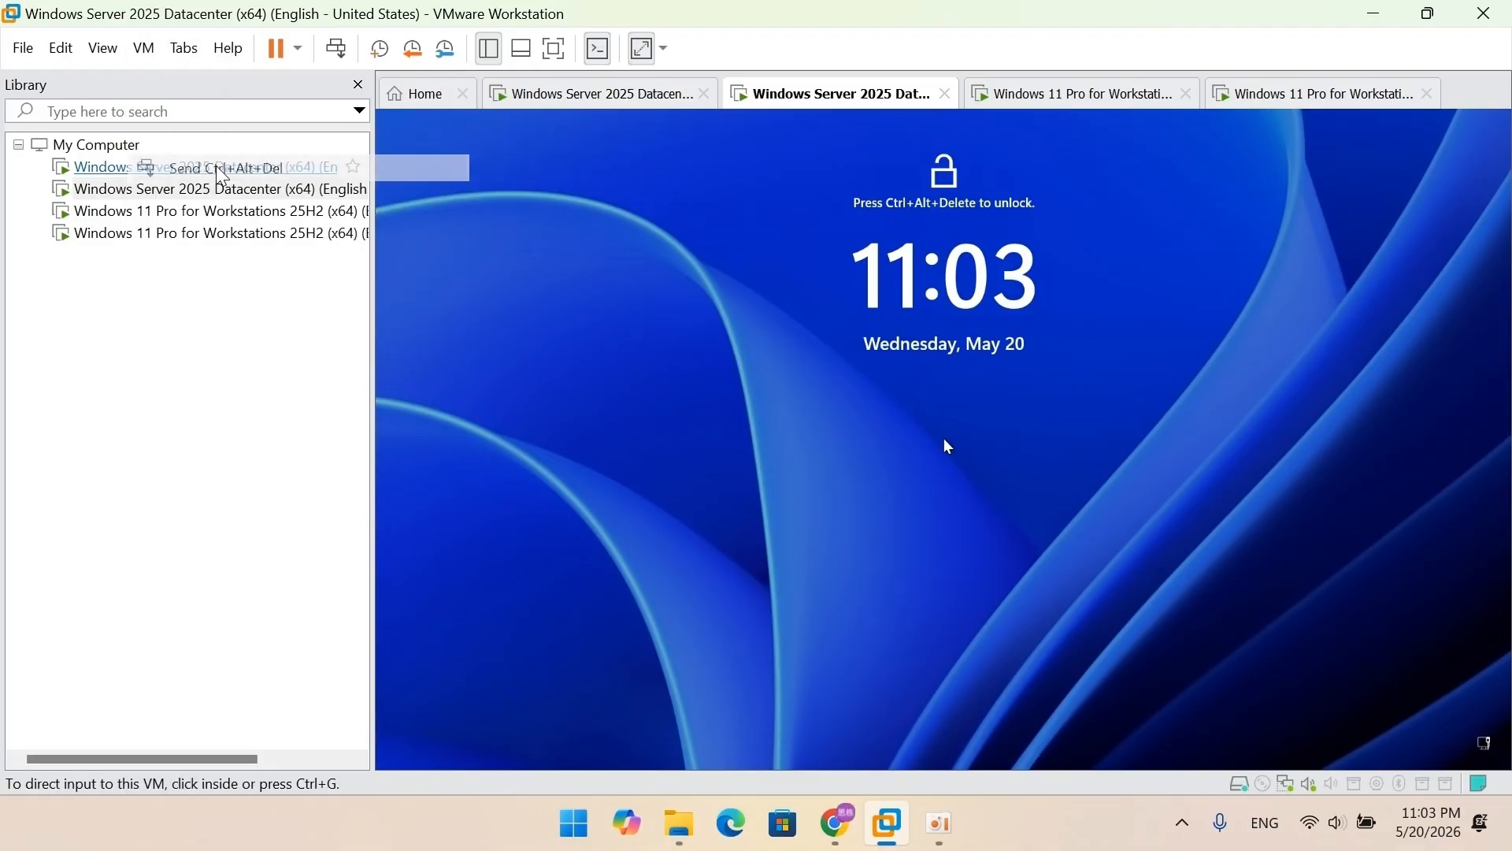
type("••••••••")
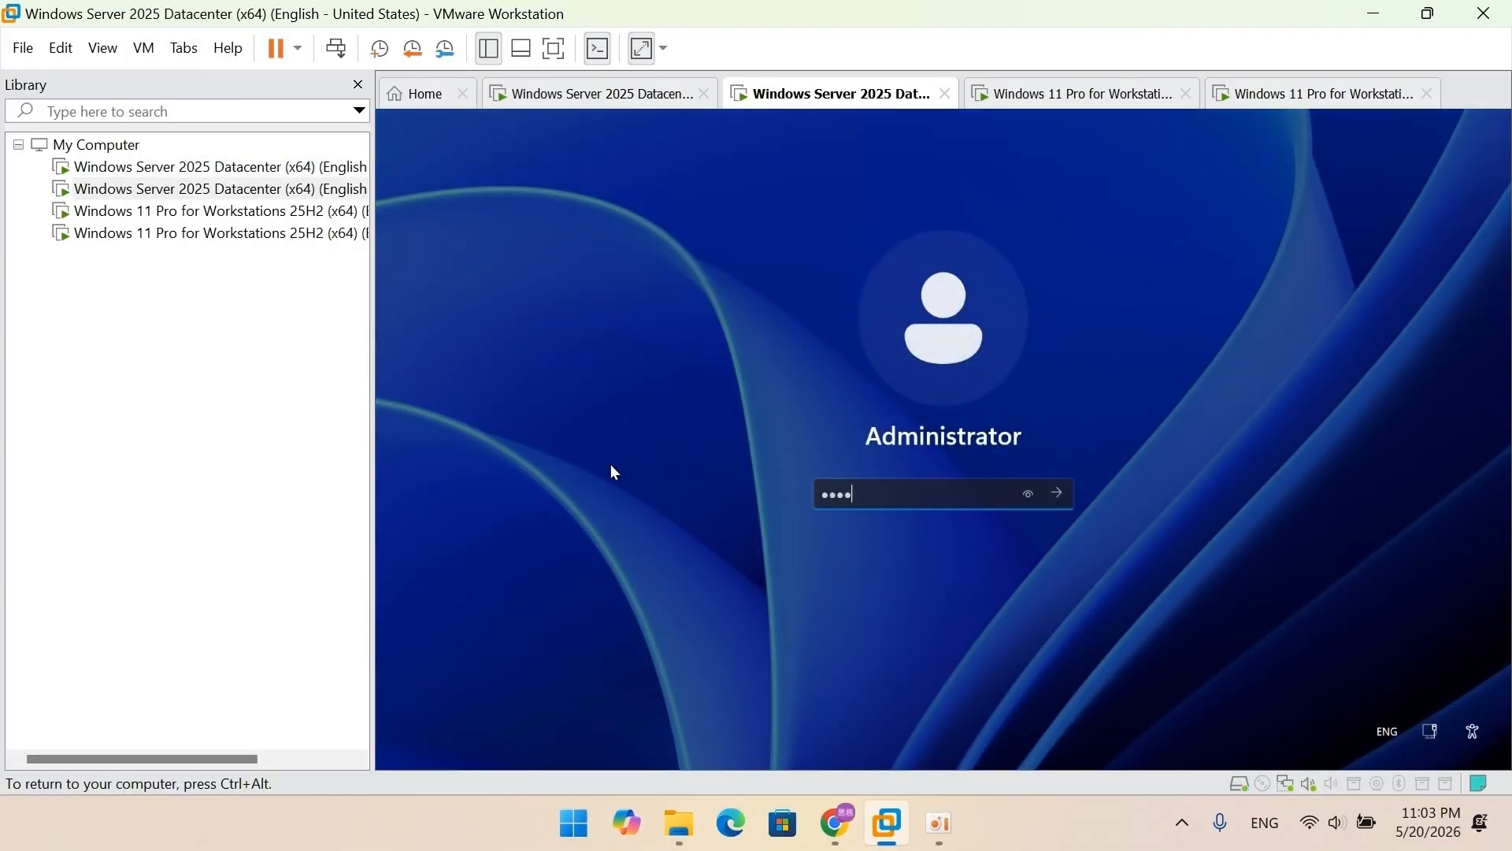
type("•••••••")
key("Return")
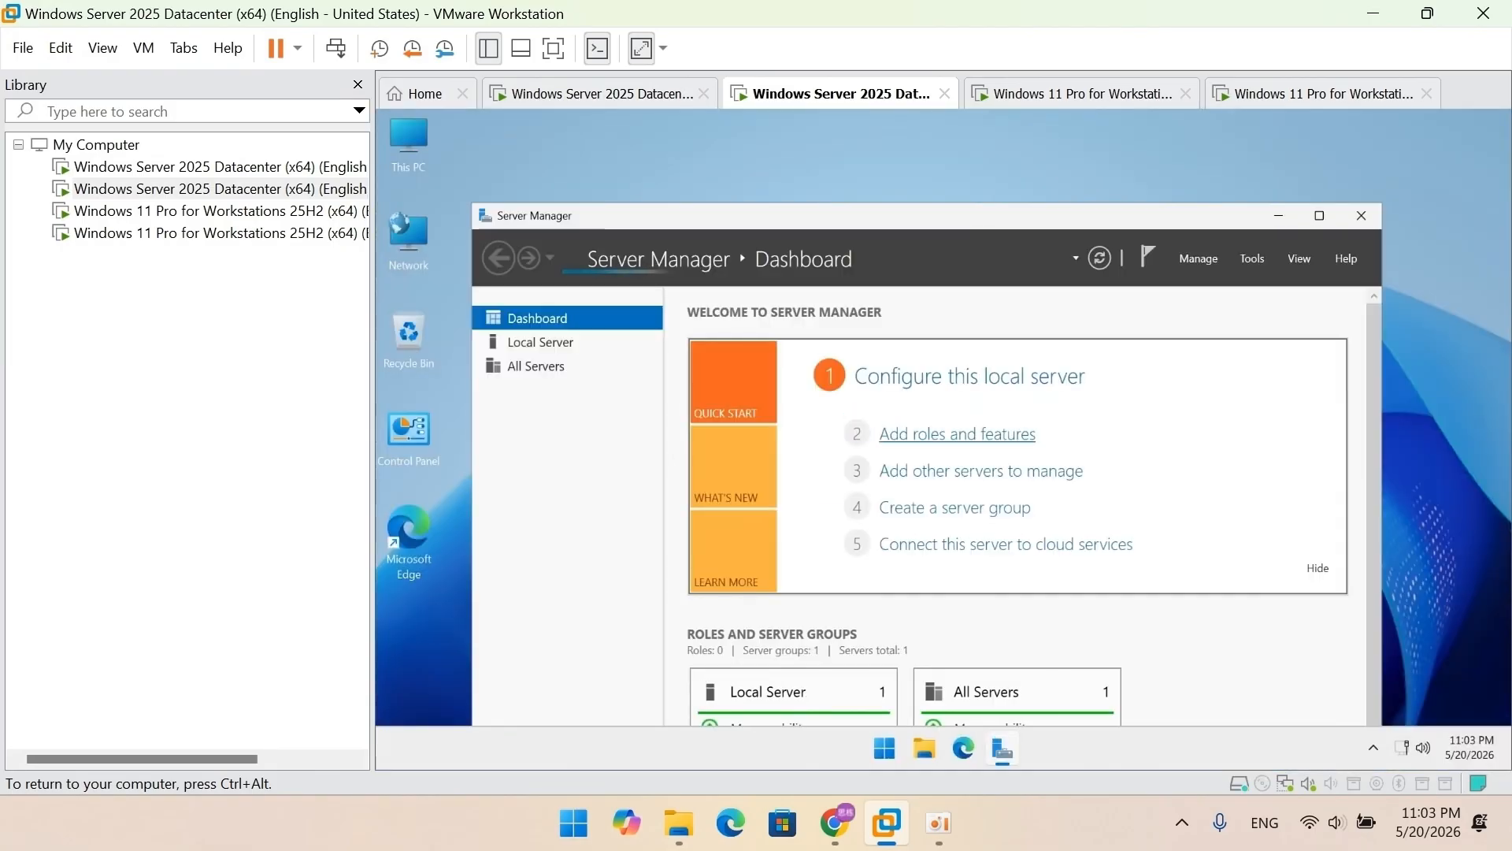
Step: From Control Panel, open the IPv4 properties of DC2's Ethernet0 adapter
left_click(1319, 216)
left_click(1400, 117)
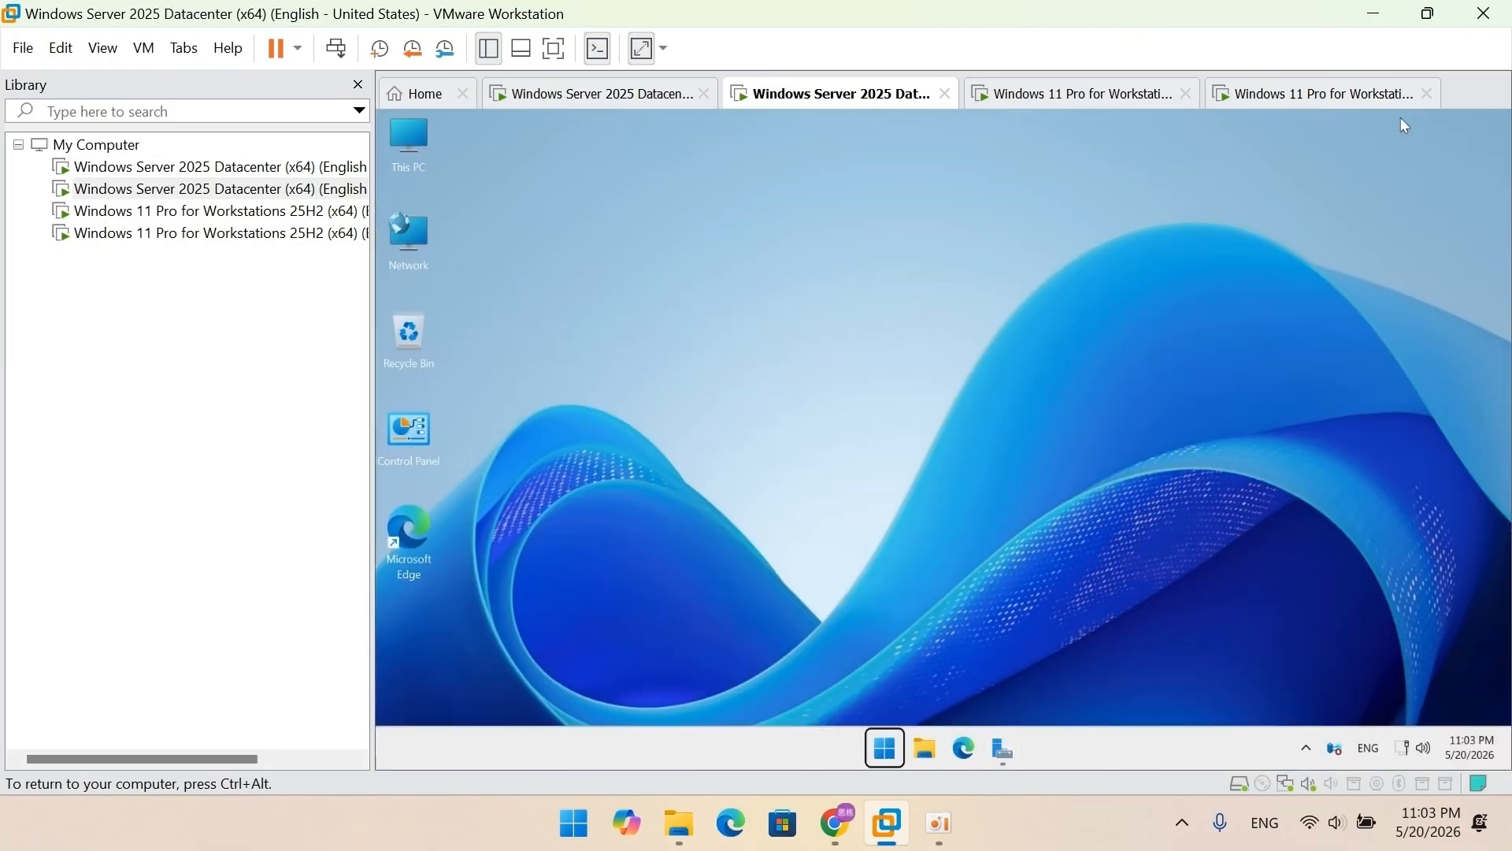
double_click(416, 441)
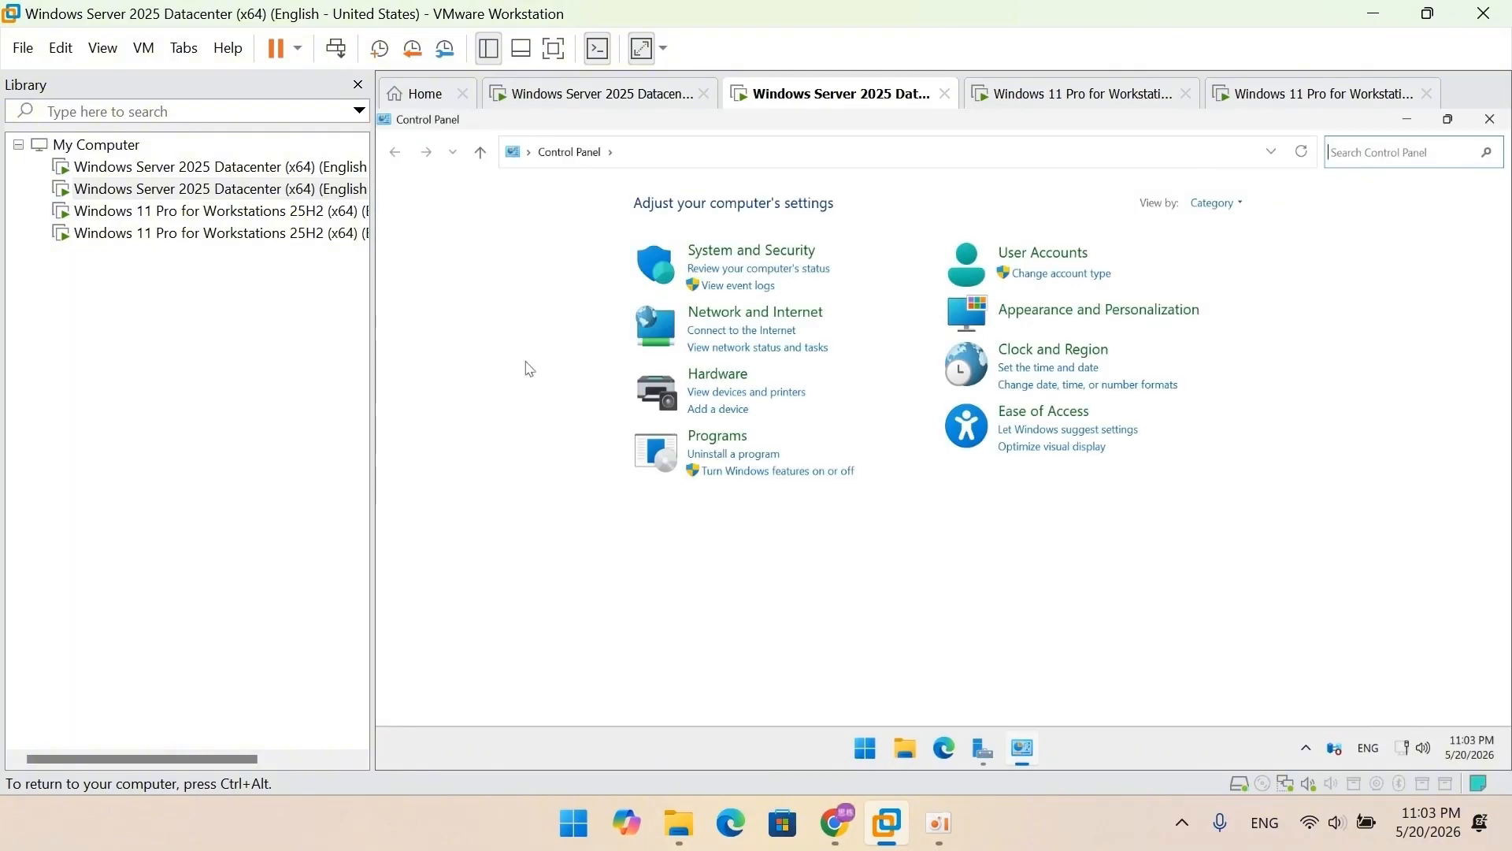
left_click(709, 313)
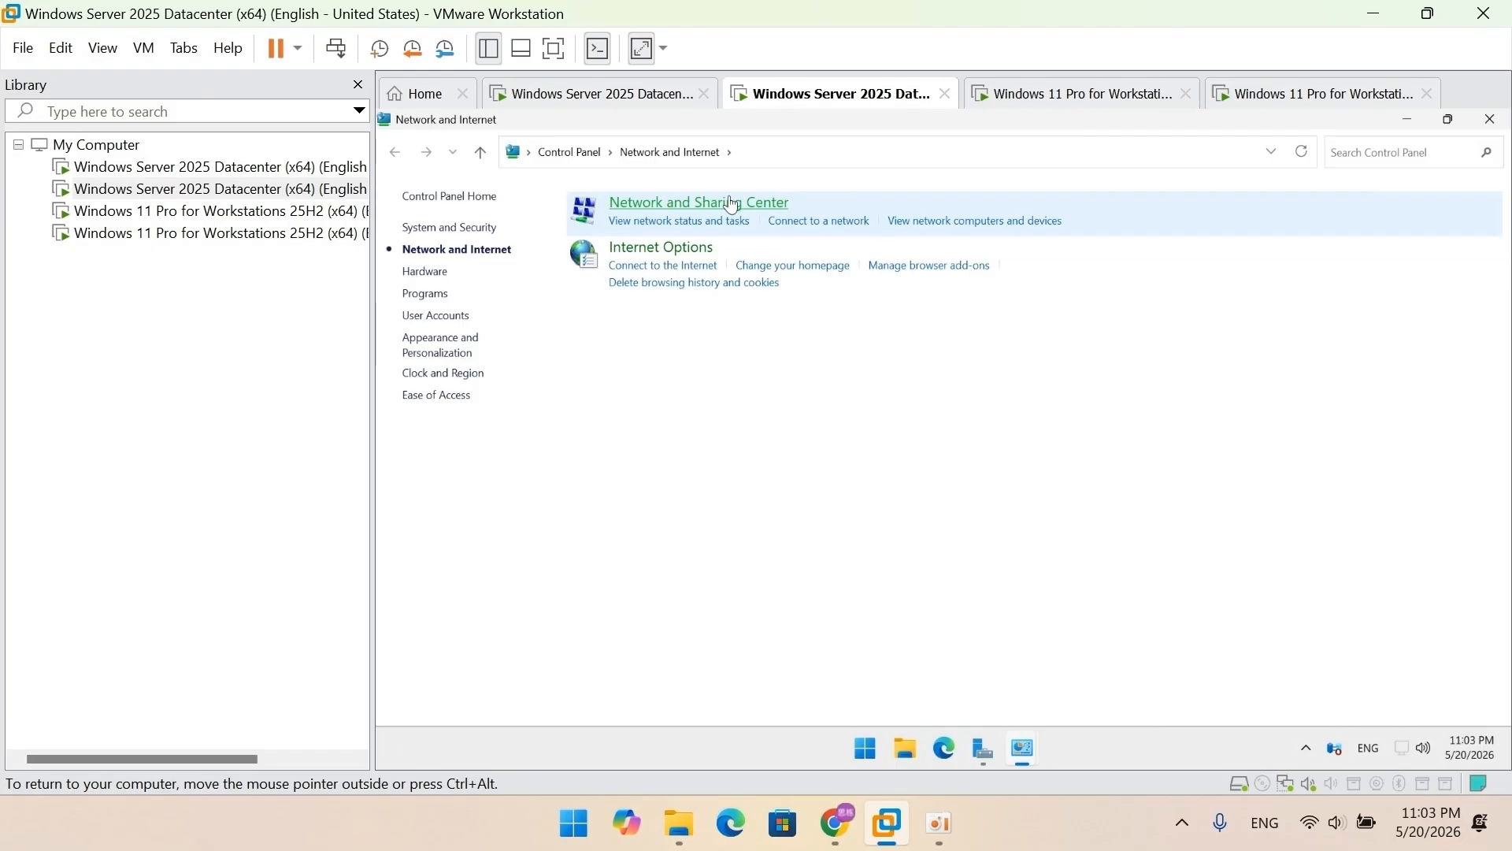
left_click(731, 204)
left_click(956, 278)
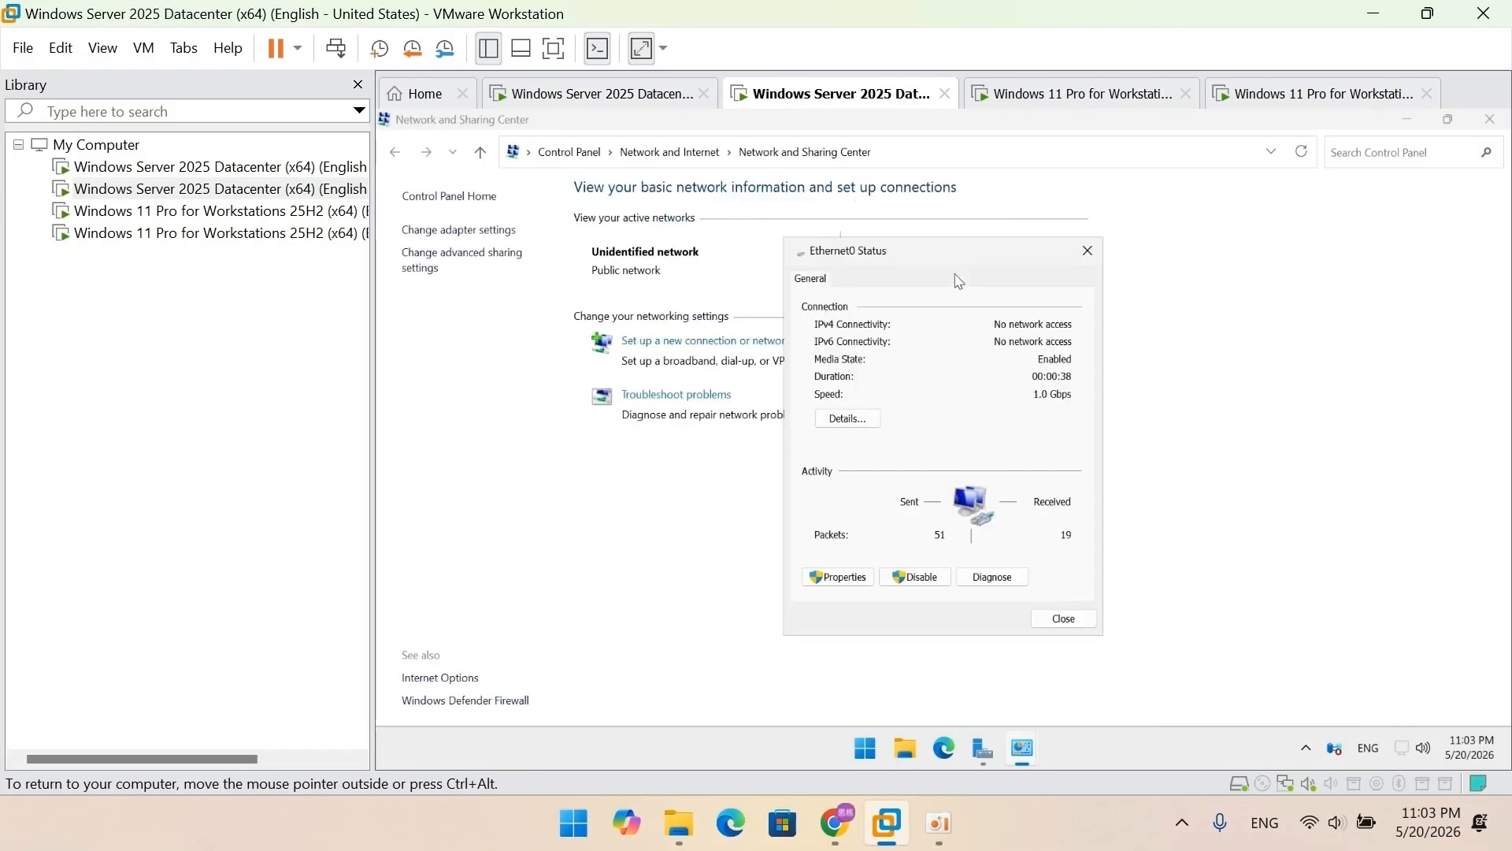
left_click(831, 576)
left_click(948, 458)
left_click(1034, 557)
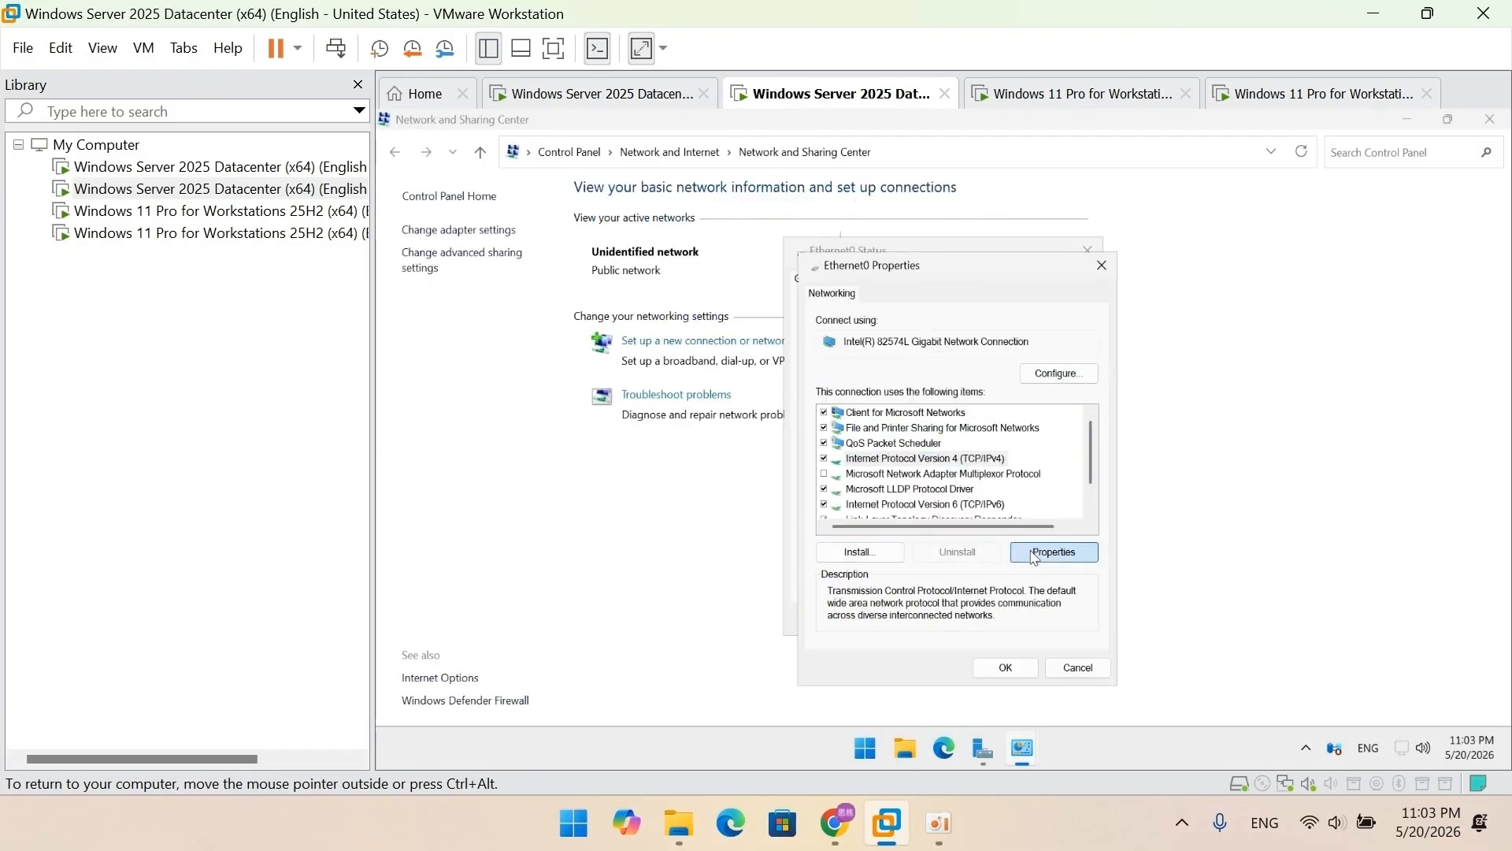
Step: Save static IP 192.168.0.2, mask 255.255.255.0 with a 192.168.0 preferred DNS, and close the network windows
left_click(1022, 596)
type("19")
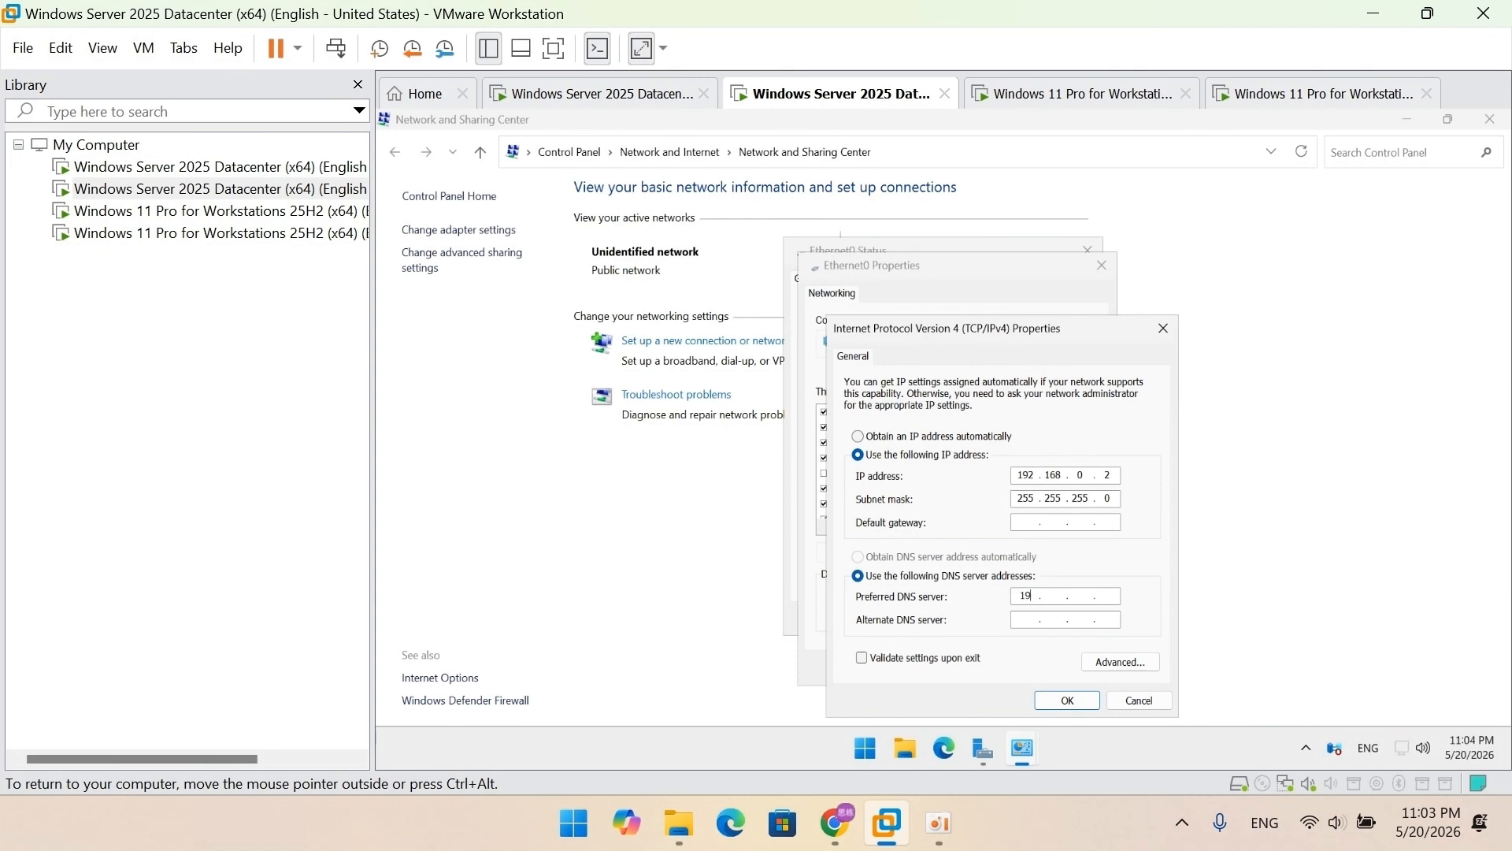
type("2 . 168 . 0")
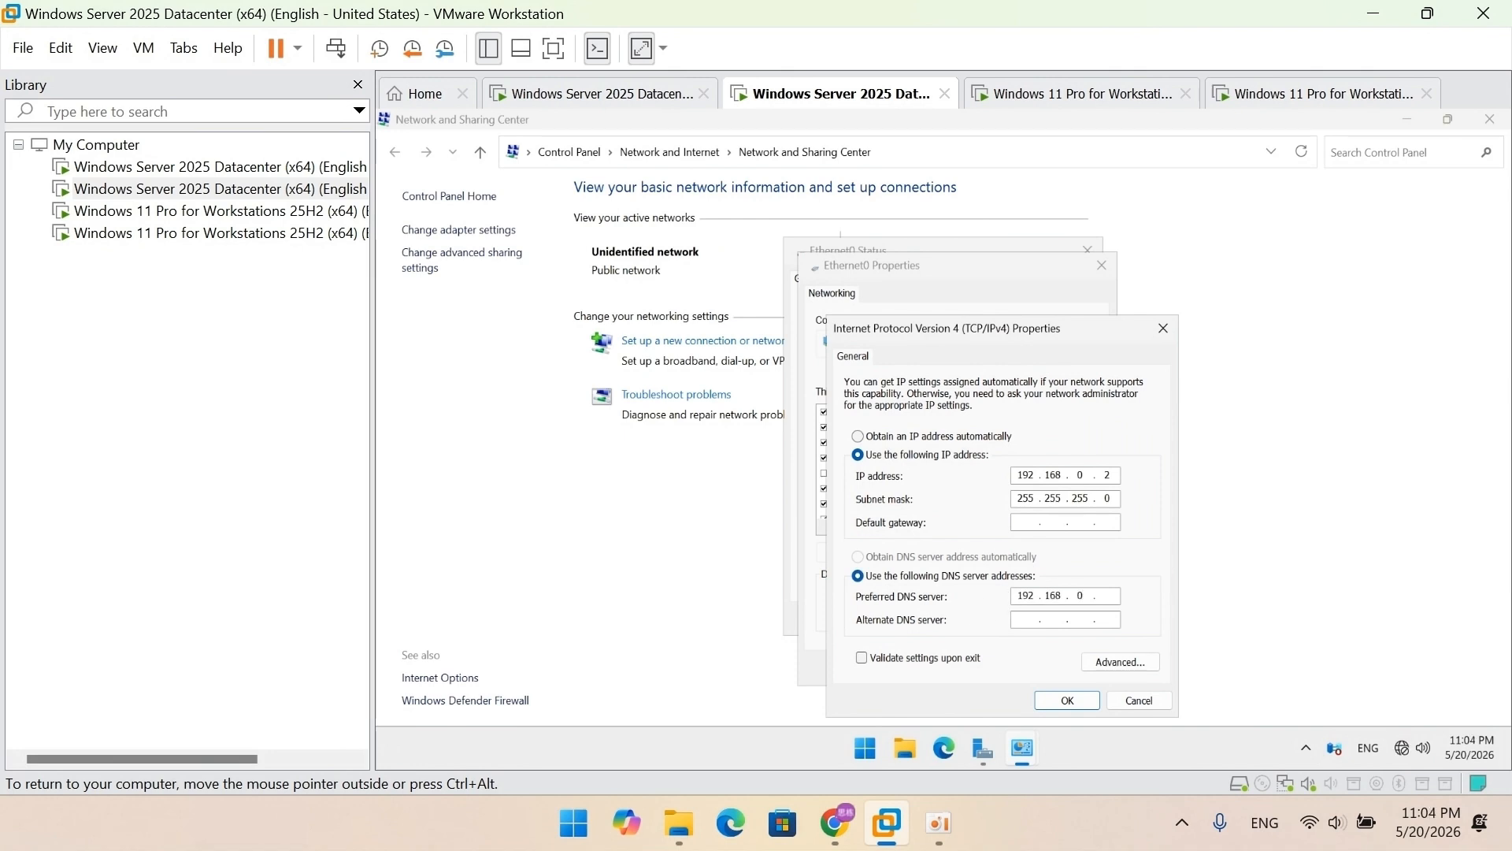
left_click(1064, 706)
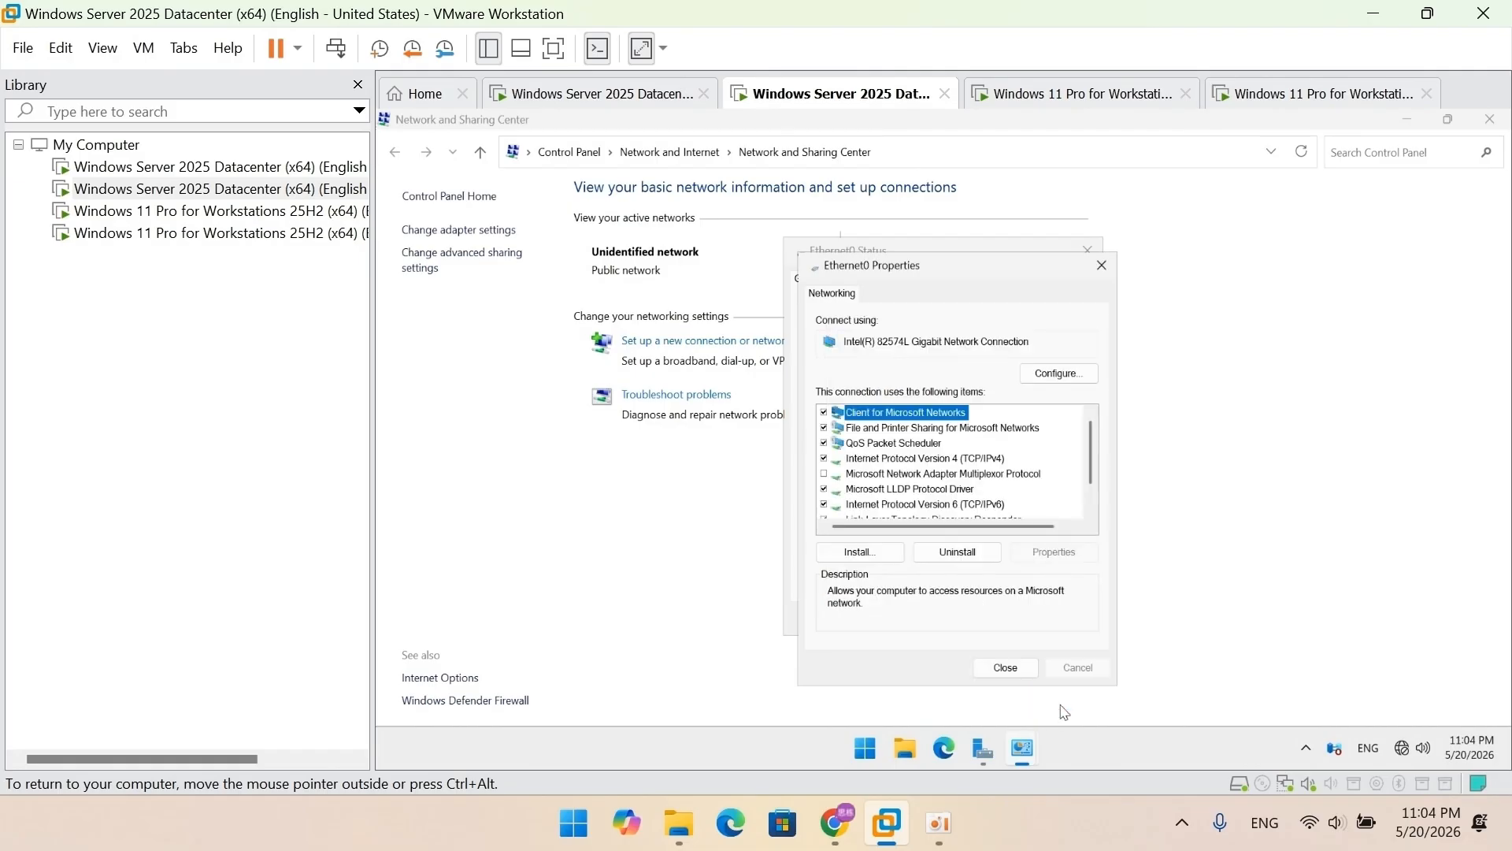
left_click(1009, 667)
left_click(1071, 631)
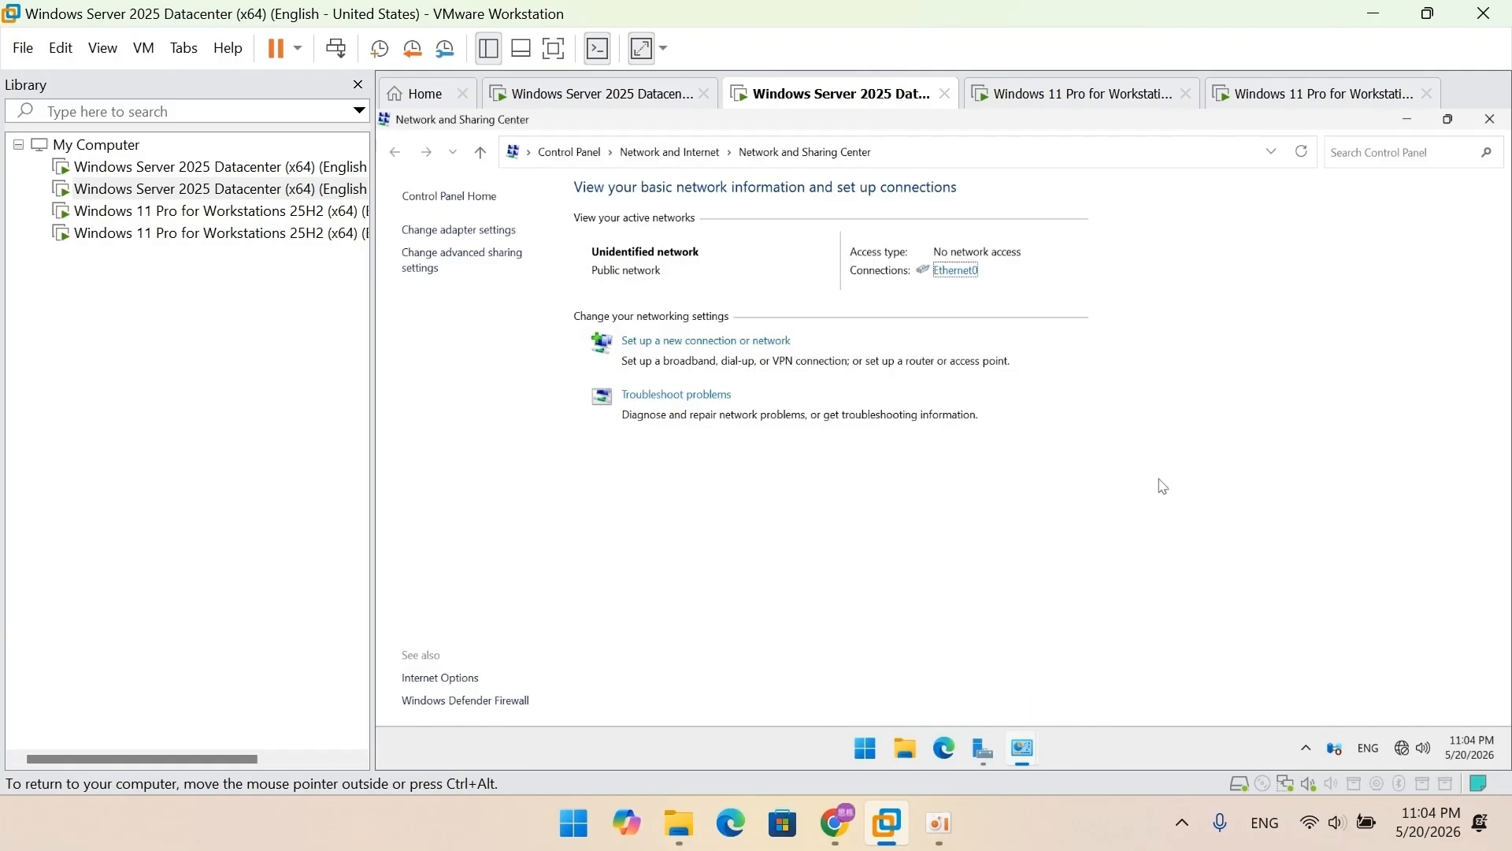
left_click(1487, 121)
left_click(1487, 122)
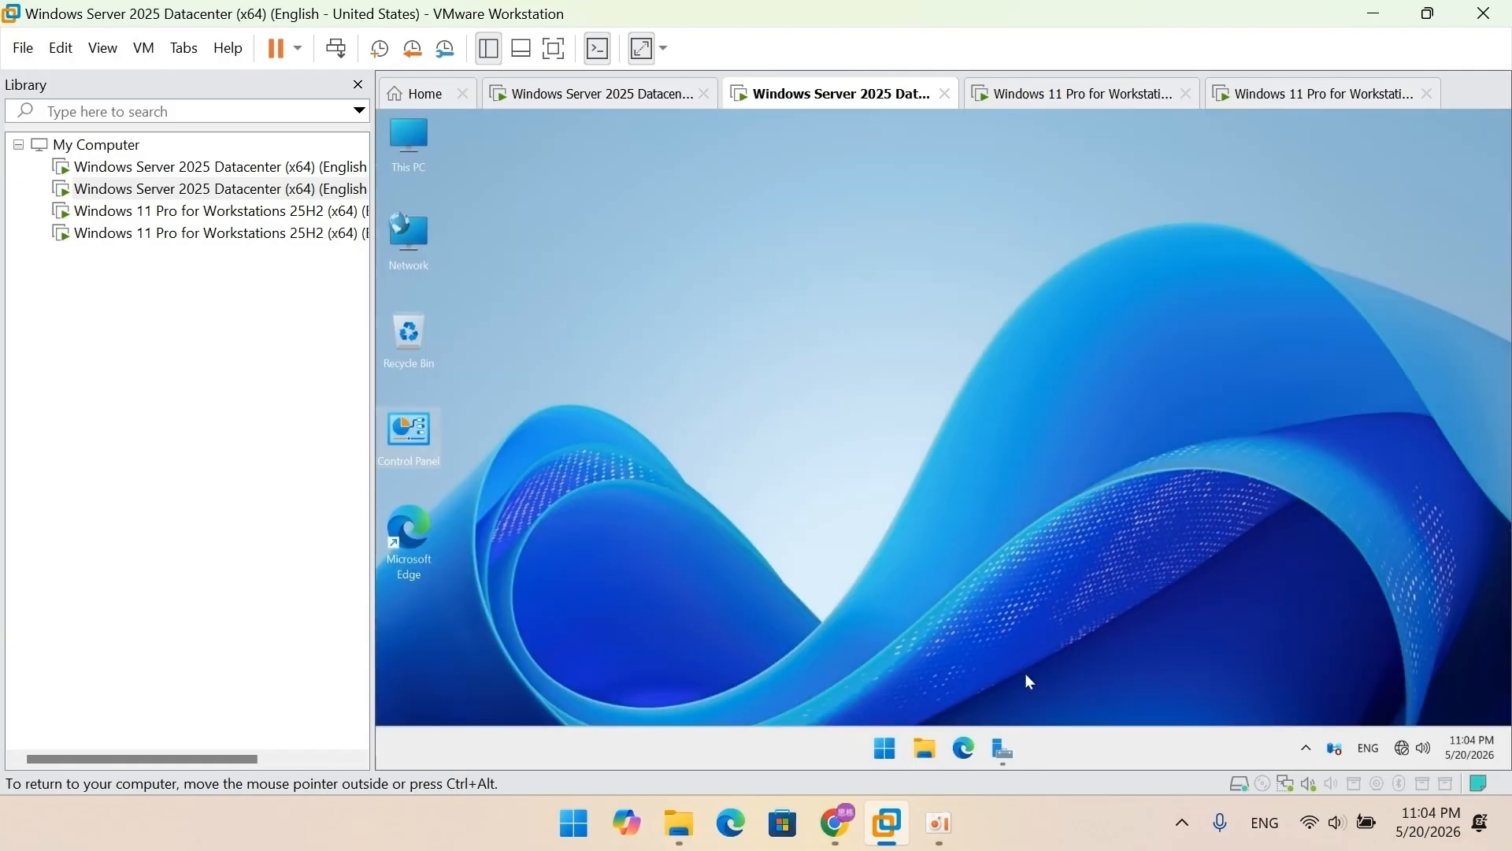
left_click(1003, 748)
Step: Install the Active Directory Domain Services role and its management features on DC2
left_click(898, 345)
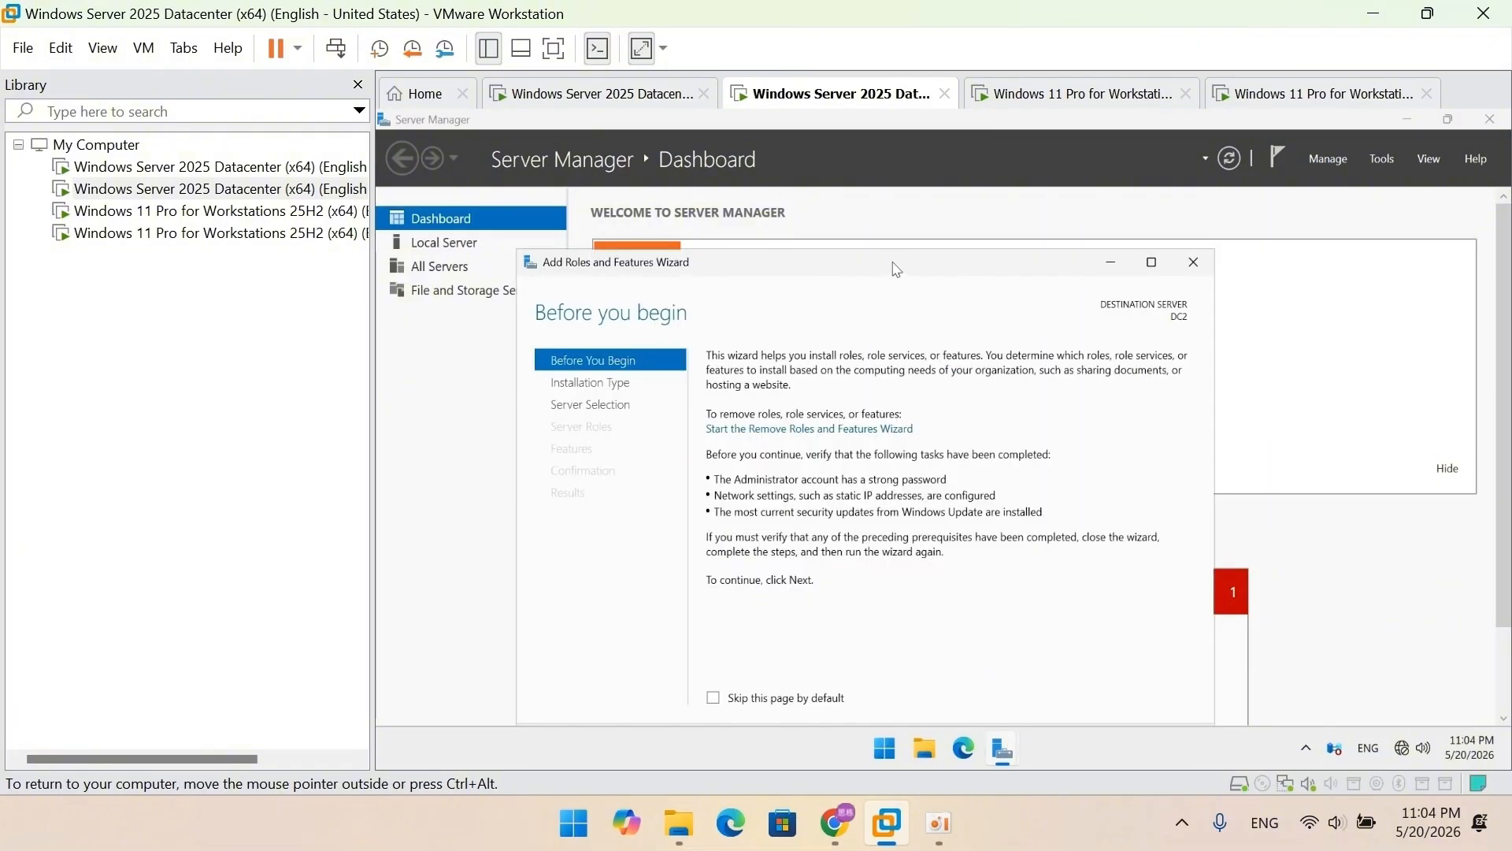
left_click(1028, 695)
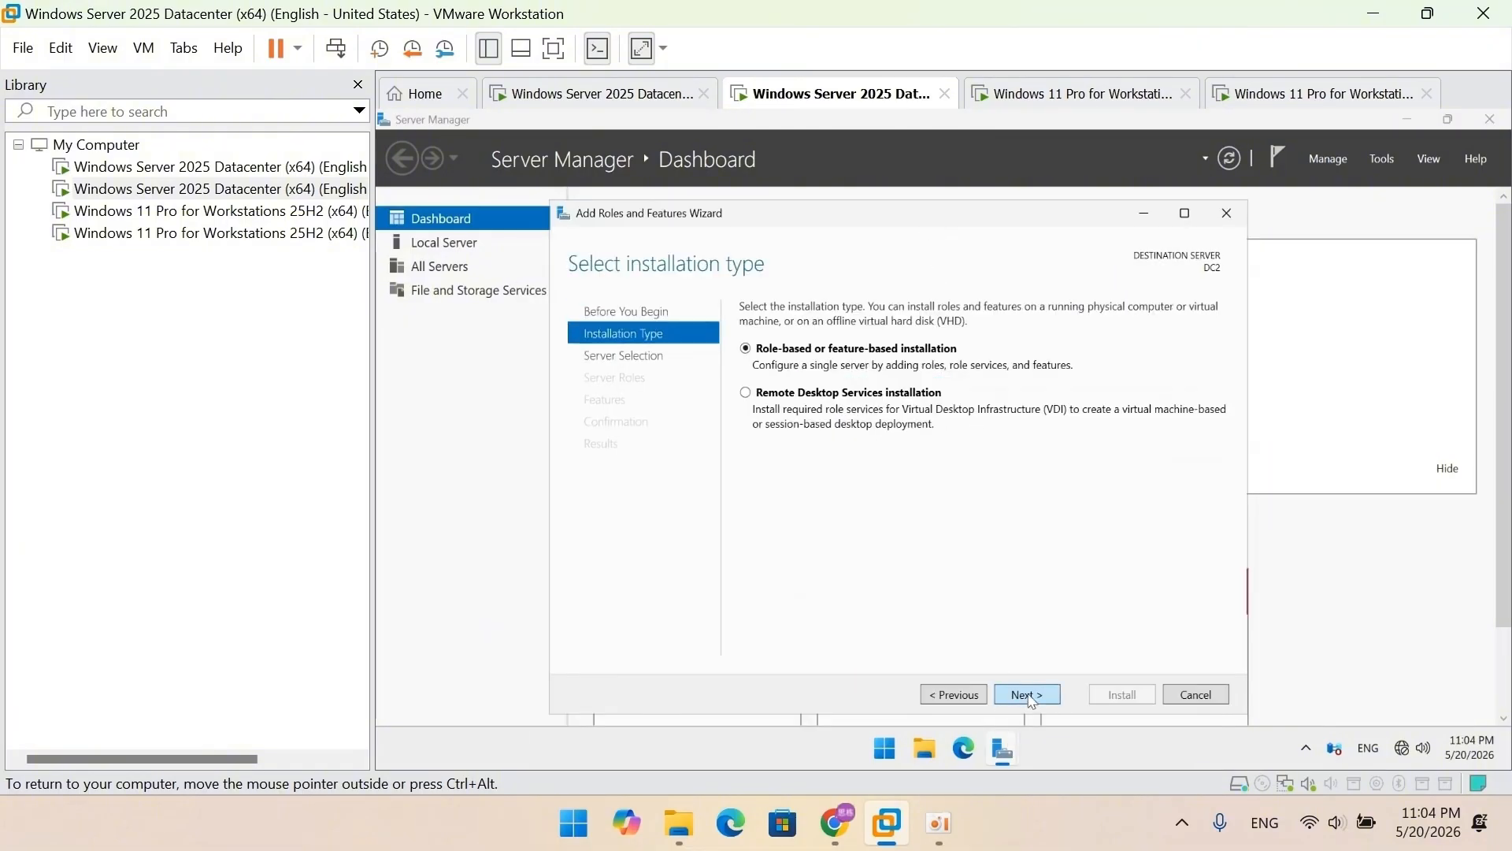
left_click(1028, 696)
left_click(1028, 697)
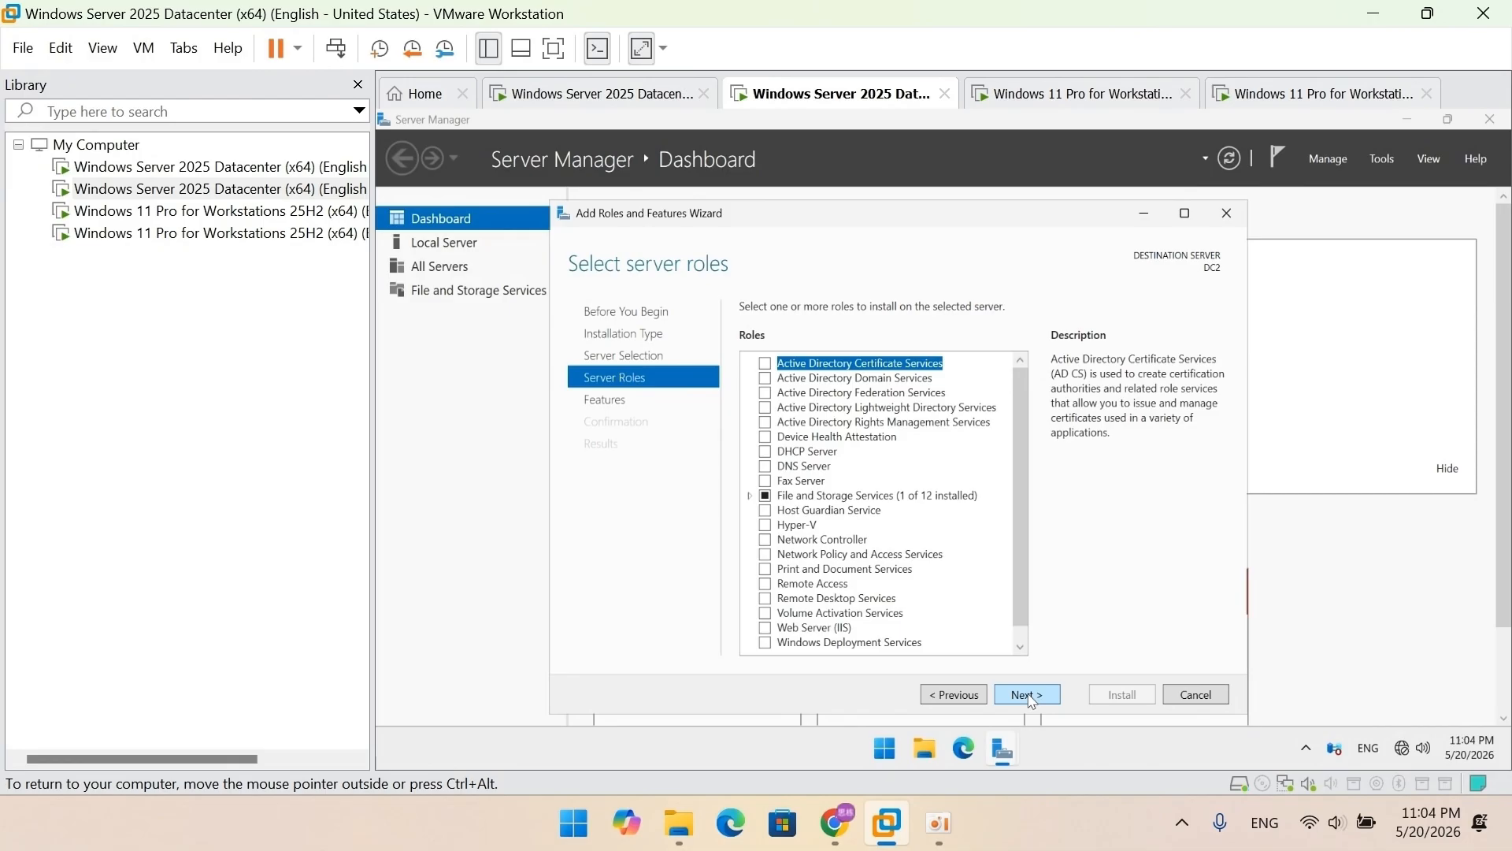
left_click(764, 379)
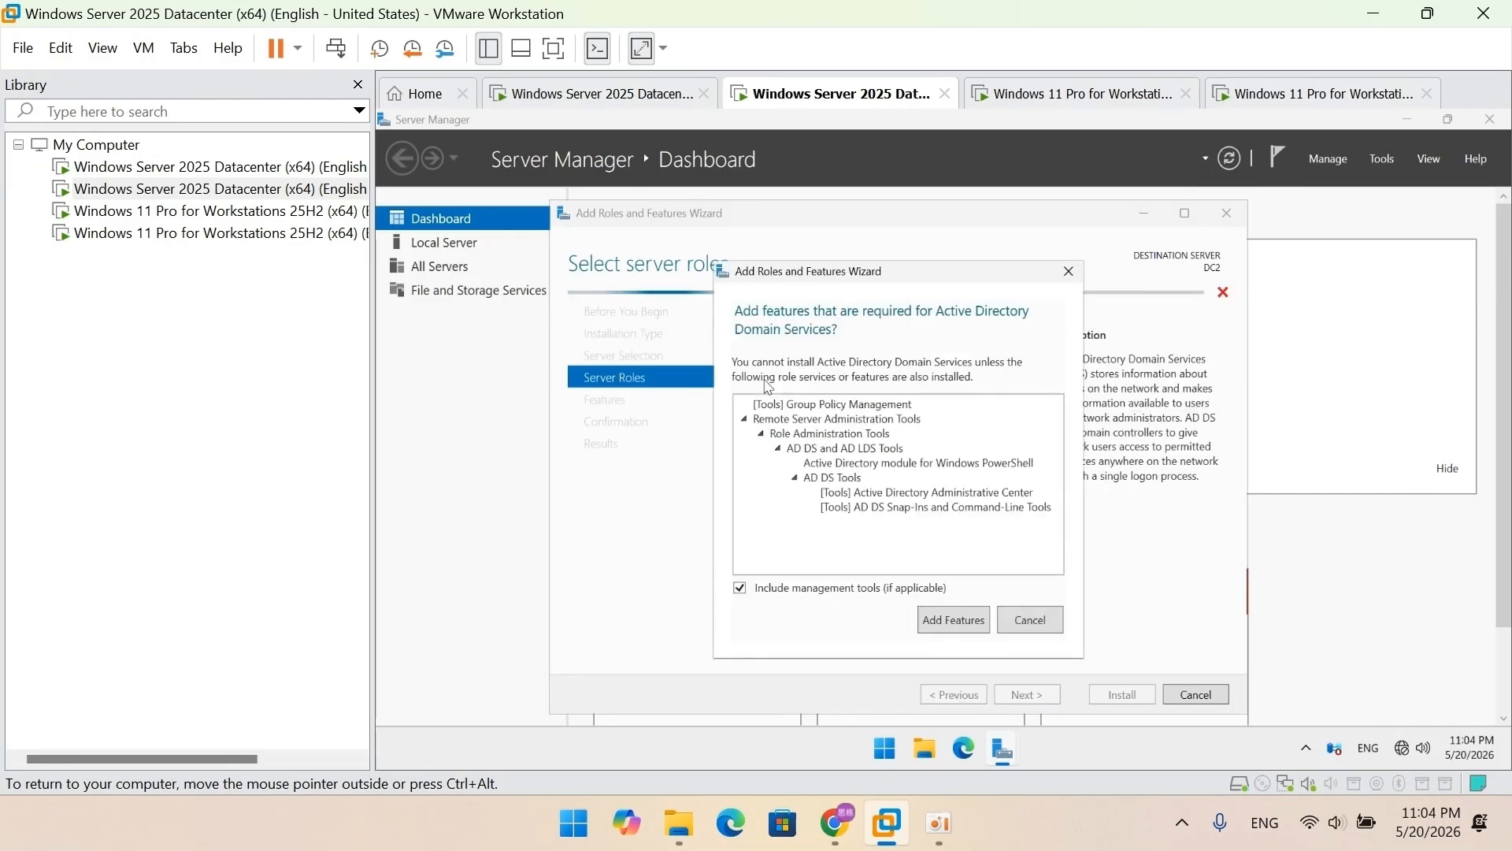
left_click(941, 622)
left_click(1021, 695)
left_click(1021, 695)
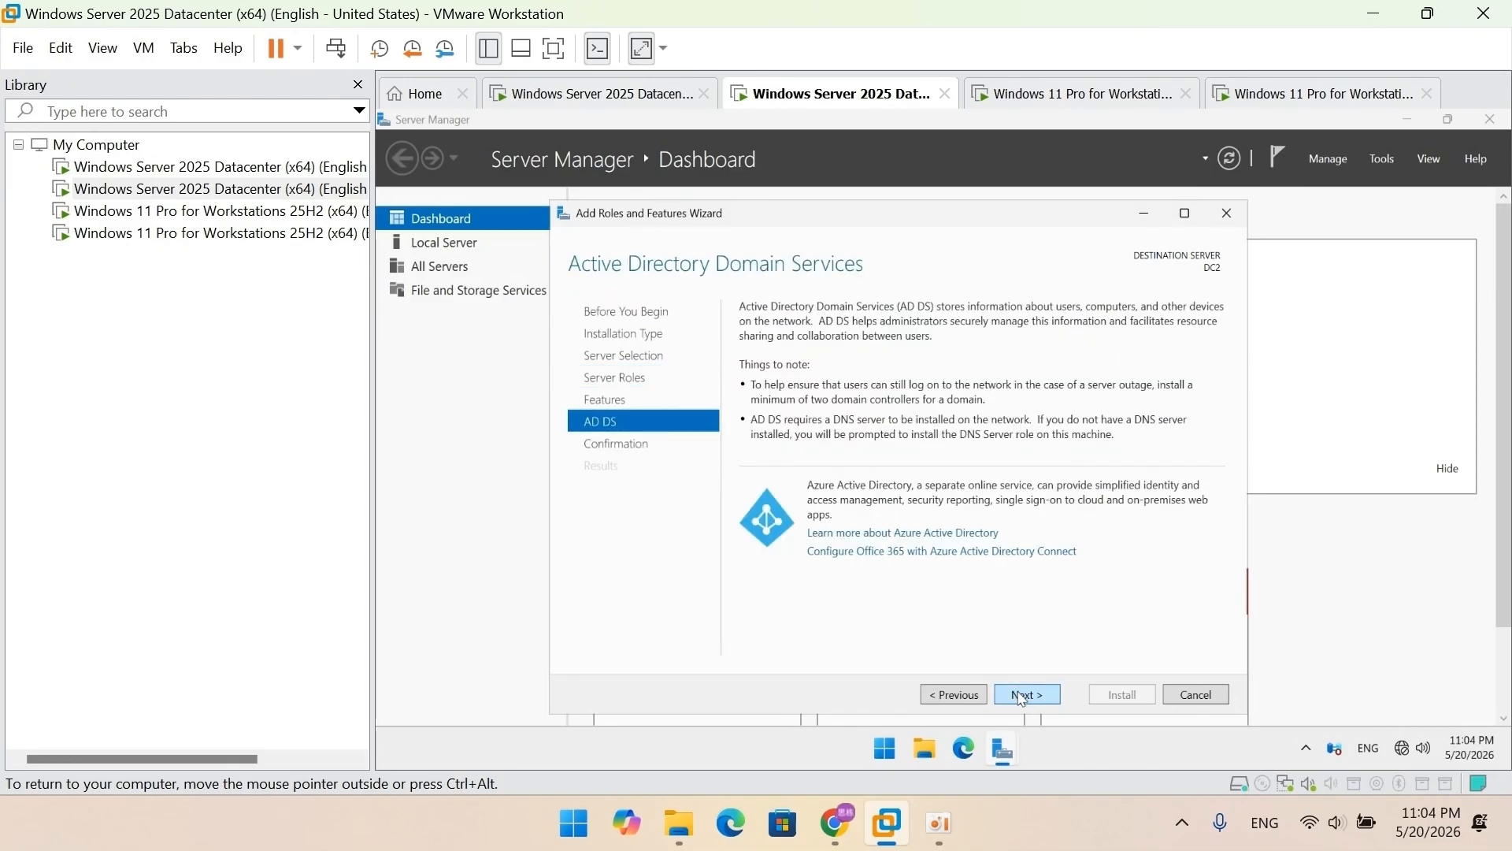
left_click(1021, 695)
left_click(1112, 696)
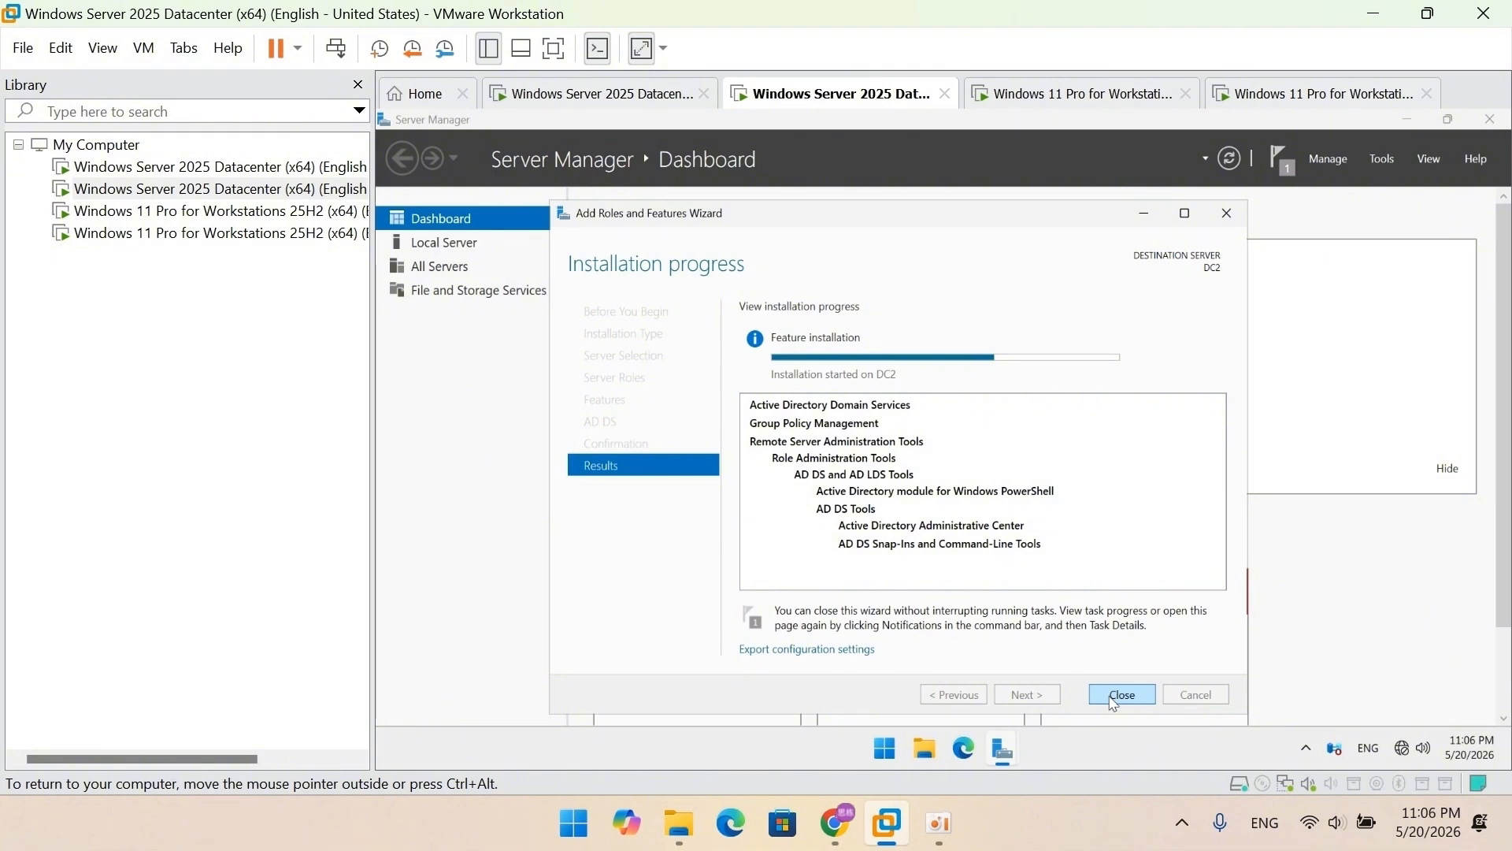
Step: Close the finished wizard and restart DC2 with a short restart comment
left_click(1111, 699)
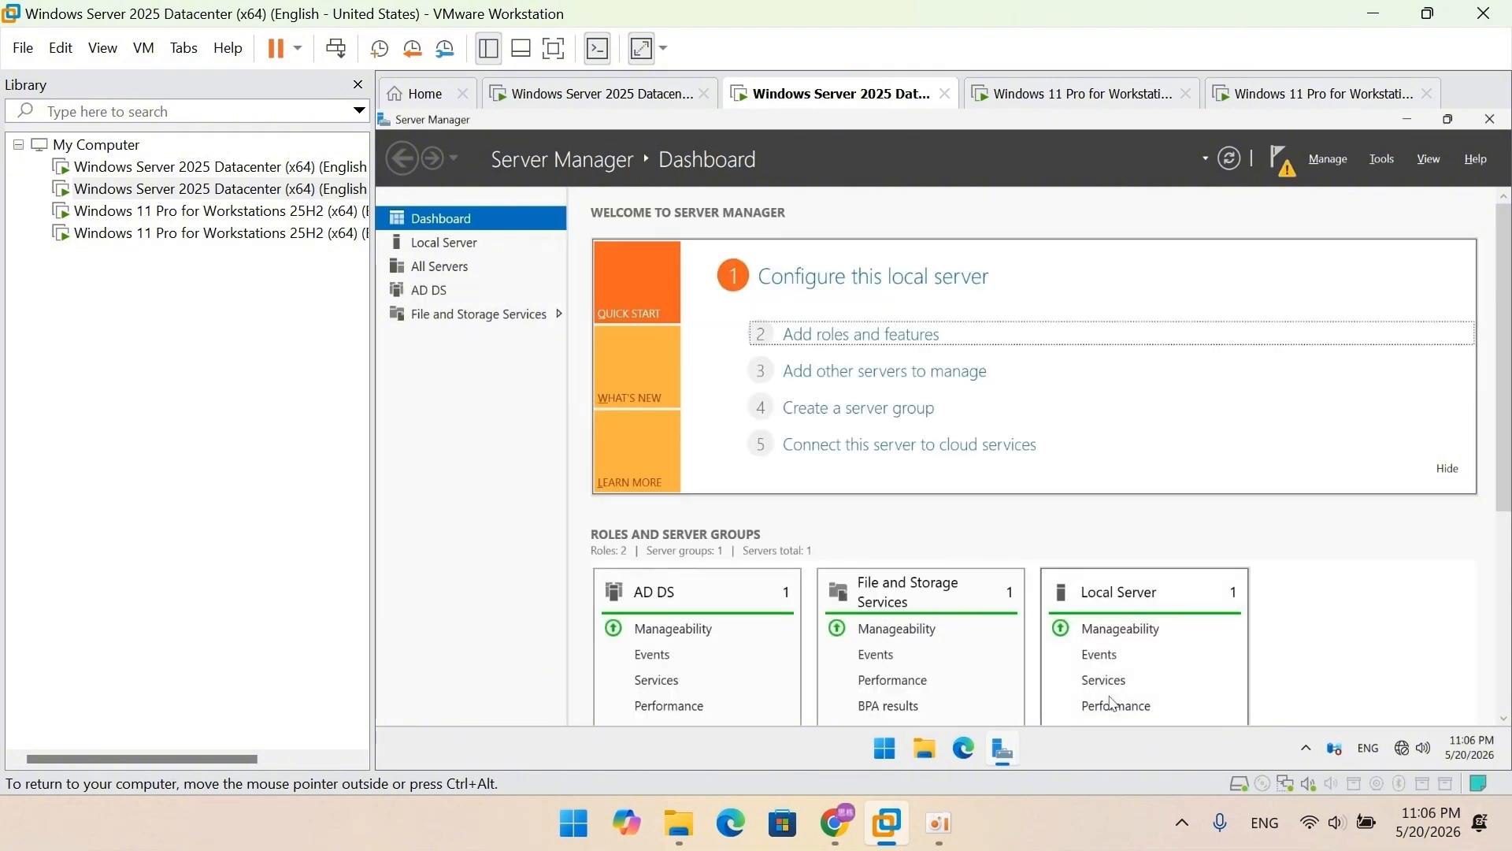
key("alt+F4")
key("alt+F4")
left_click(1087, 270)
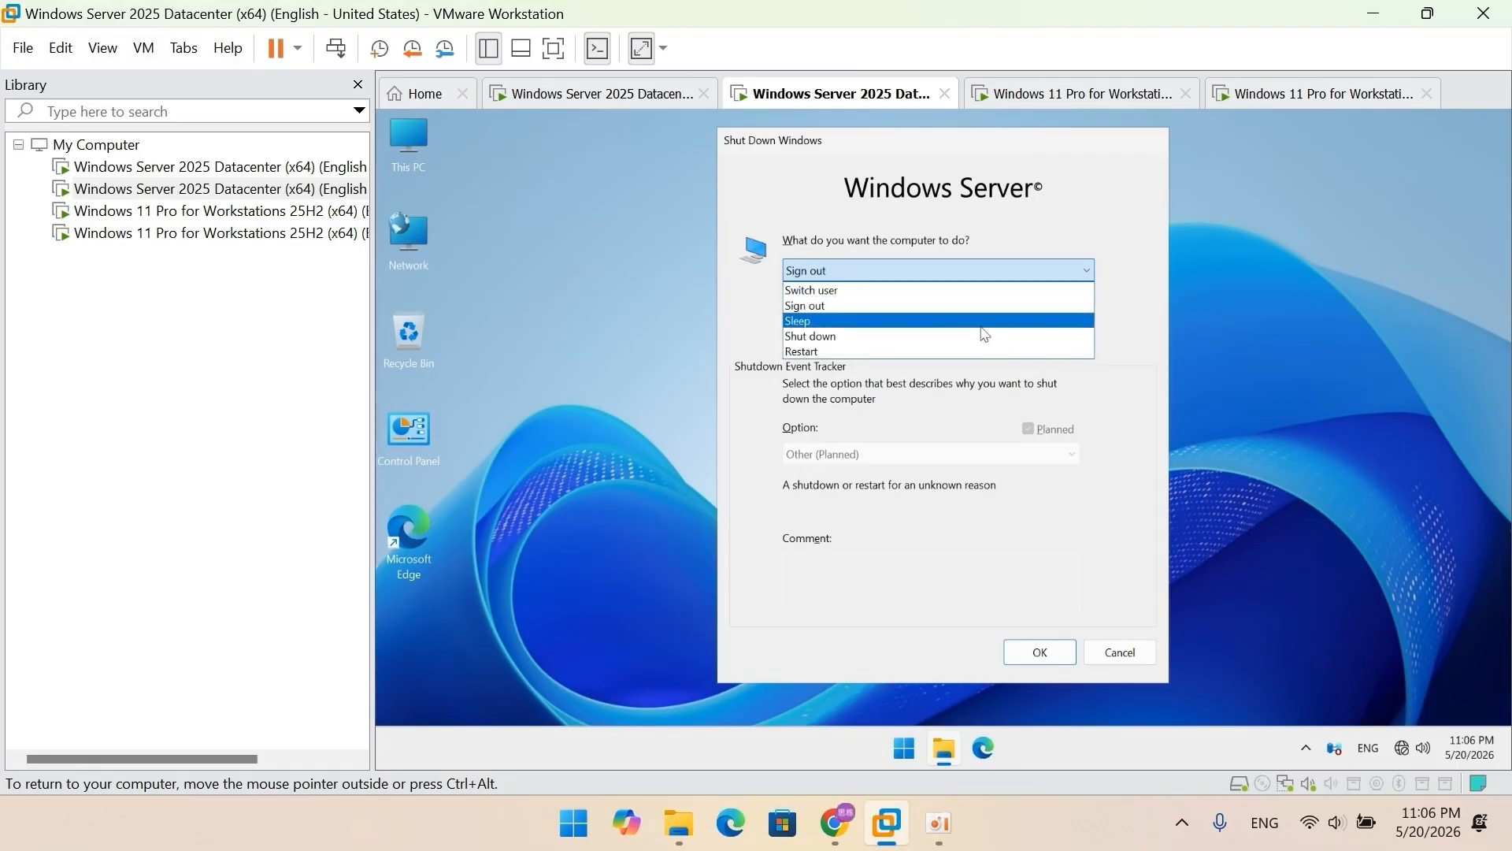
left_click(957, 352)
left_click(908, 572)
type("restart")
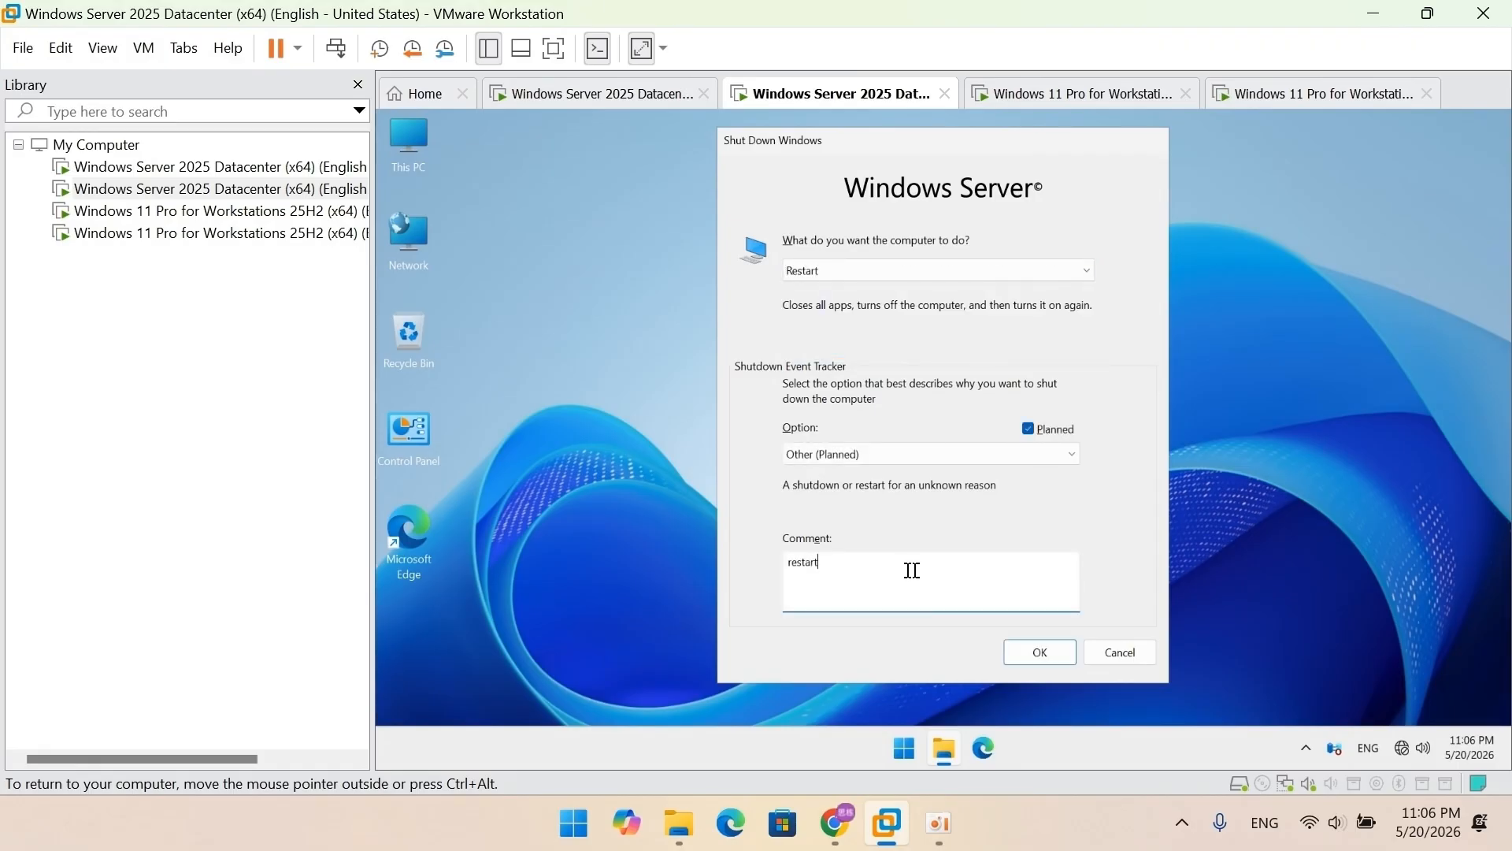
left_click(1015, 649)
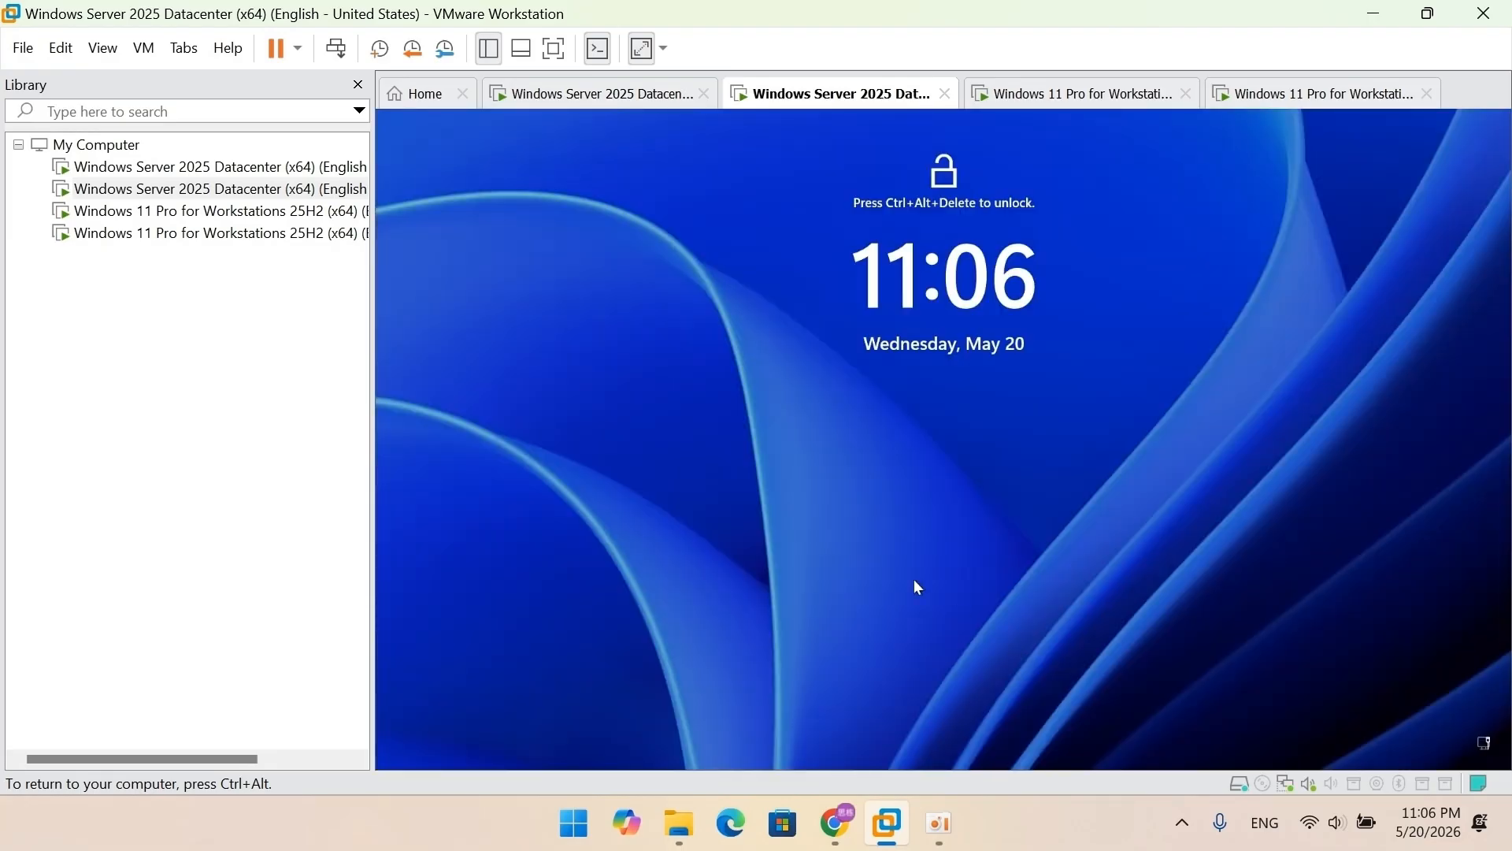
Step: Sign back in to DC2 as Administrator after sending Ctrl+Alt+Del
left_click(144, 48)
left_click(170, 175)
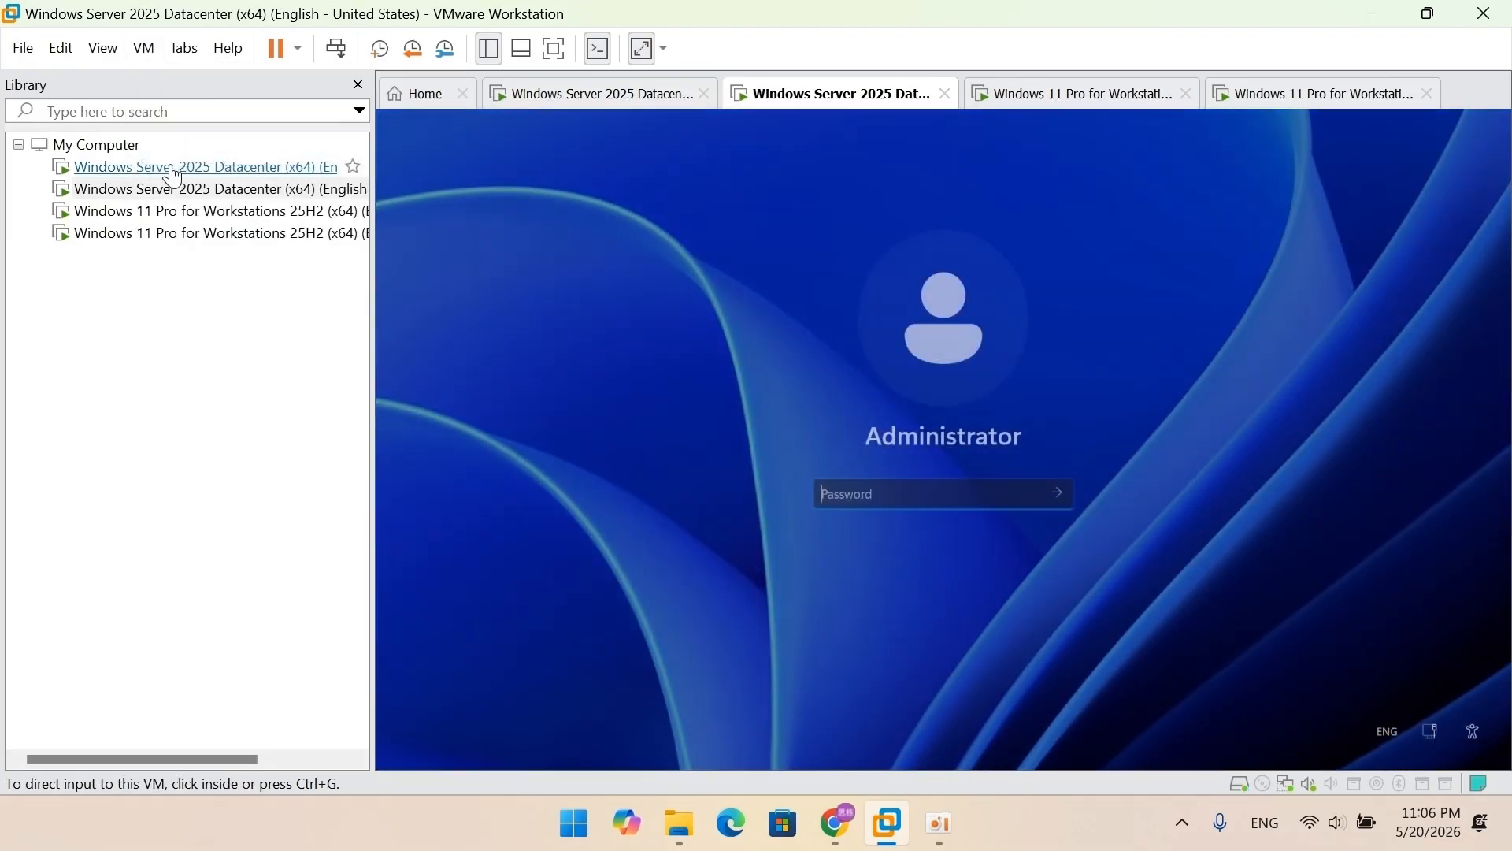
left_click(567, 456)
type("a")
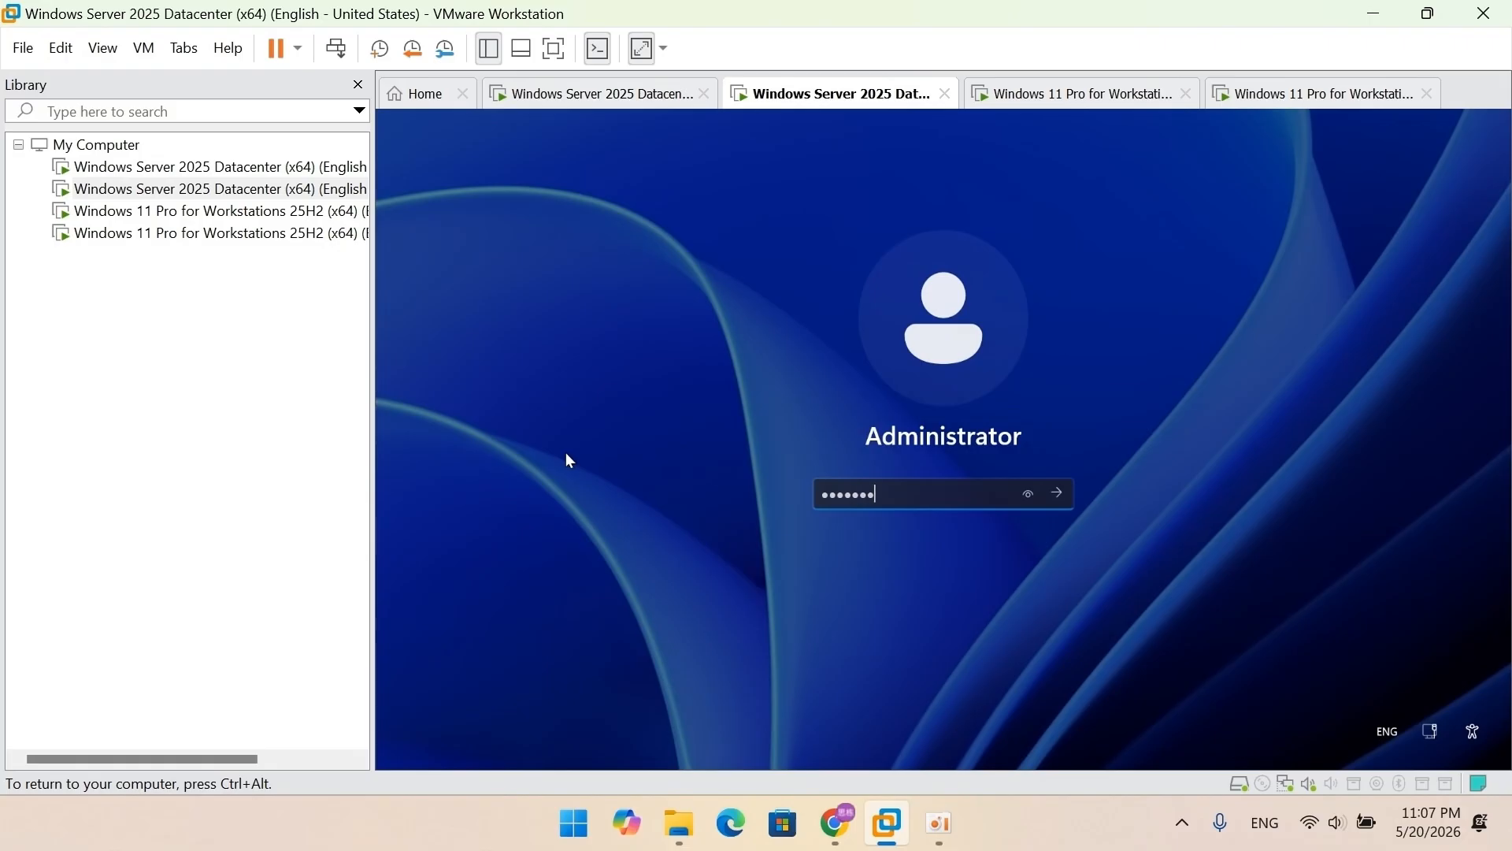
key("Return")
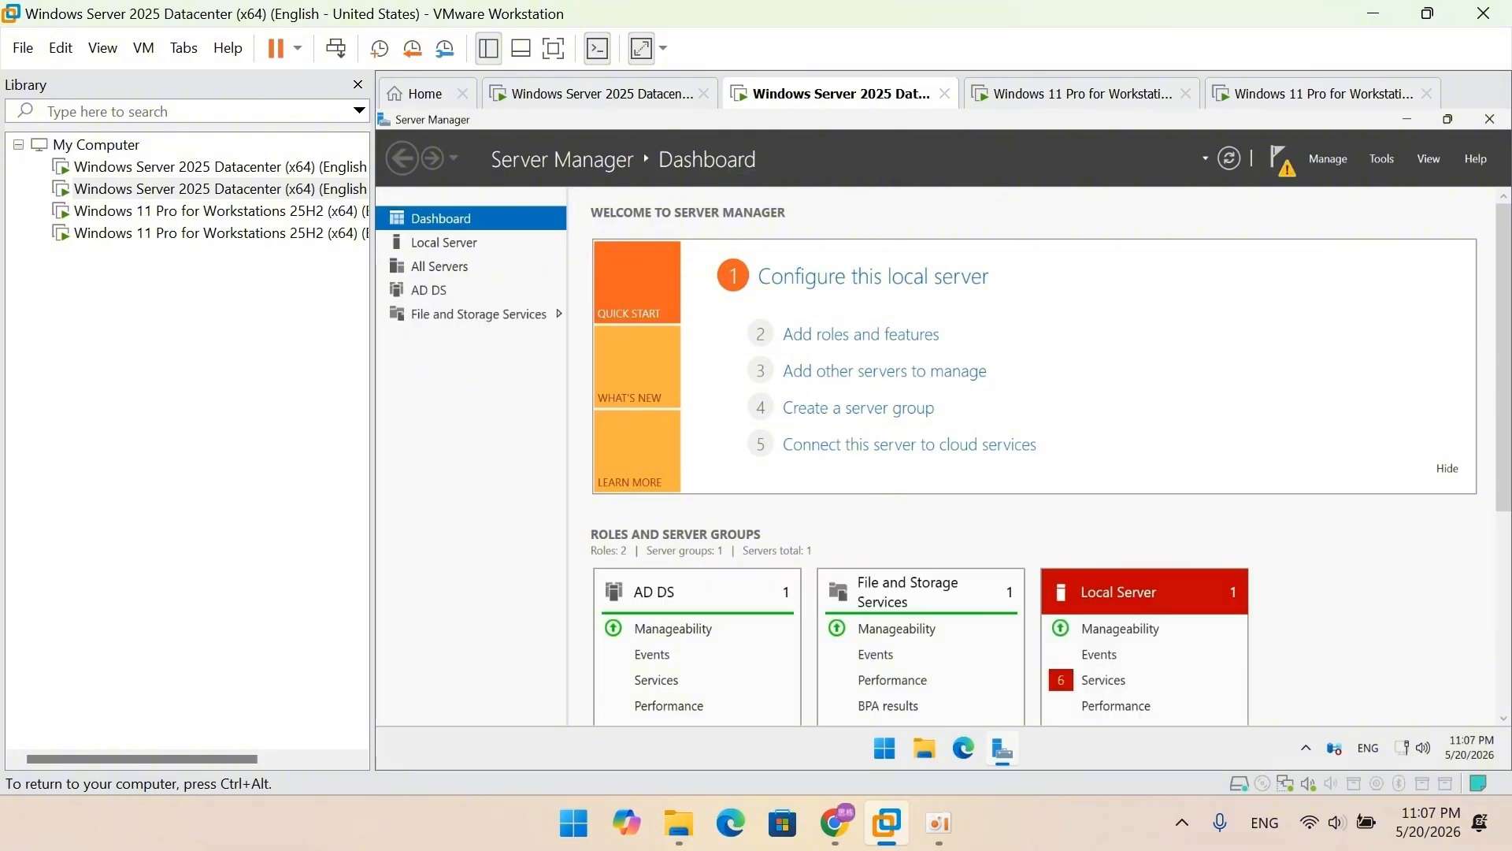
Step: Launch the promotion wizard and enter the existing domain training.server2025
left_click(1278, 161)
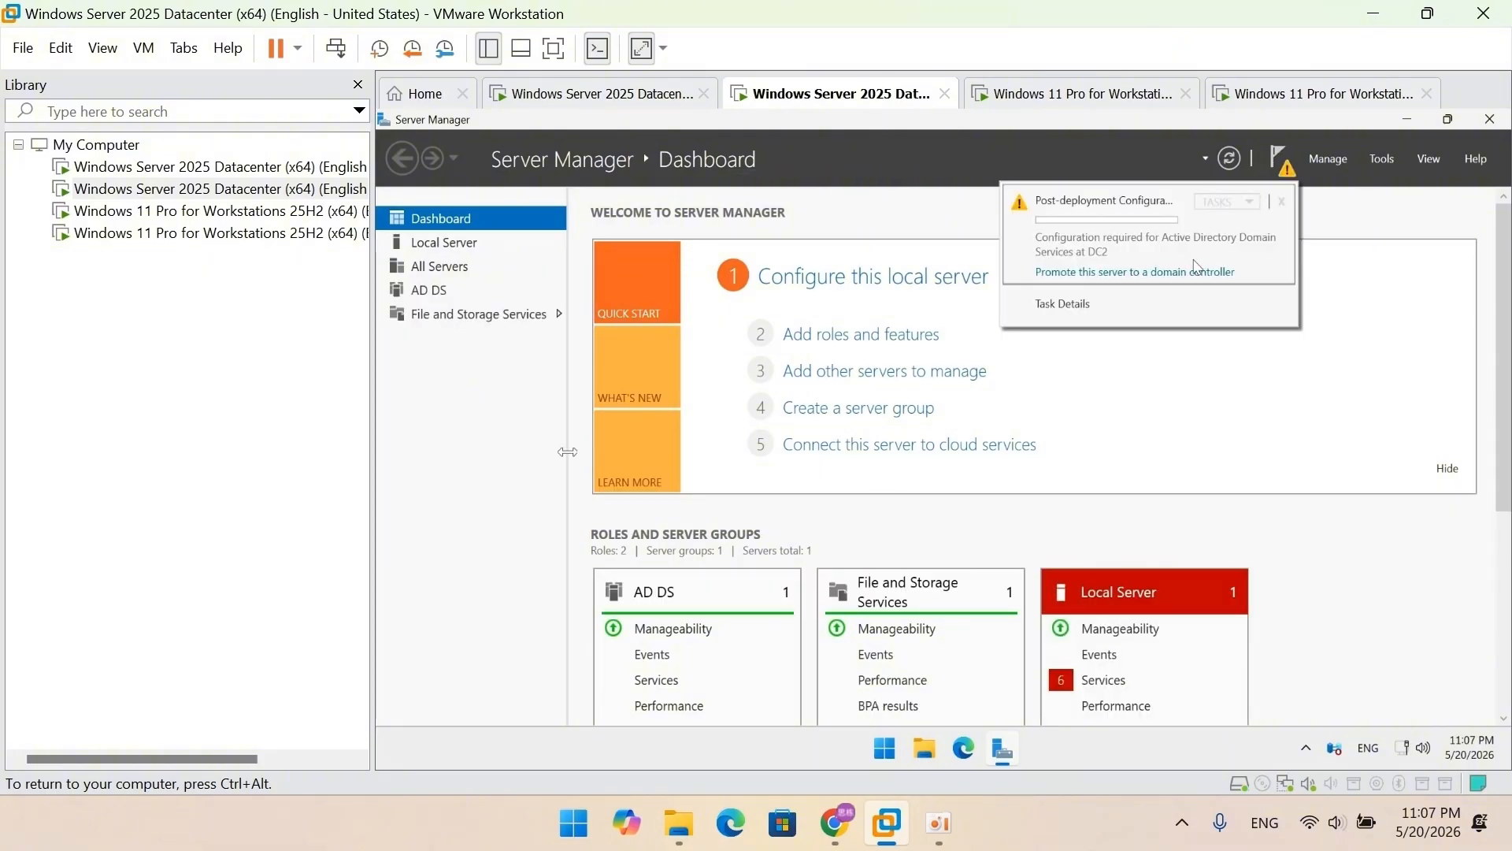
left_click(1195, 270)
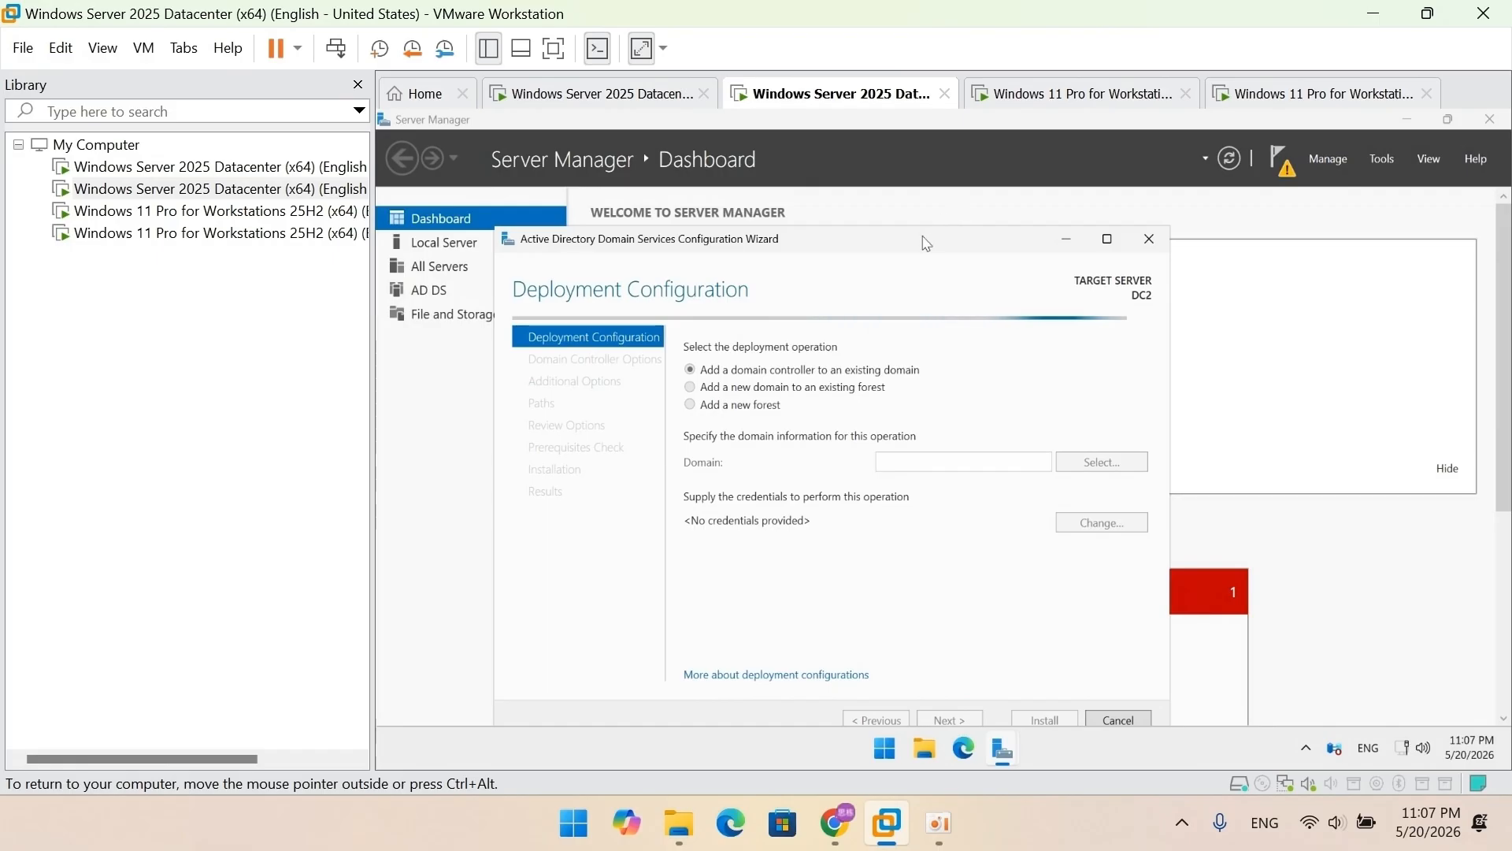
left_click_drag(926, 243, 962, 199)
left_click(983, 420)
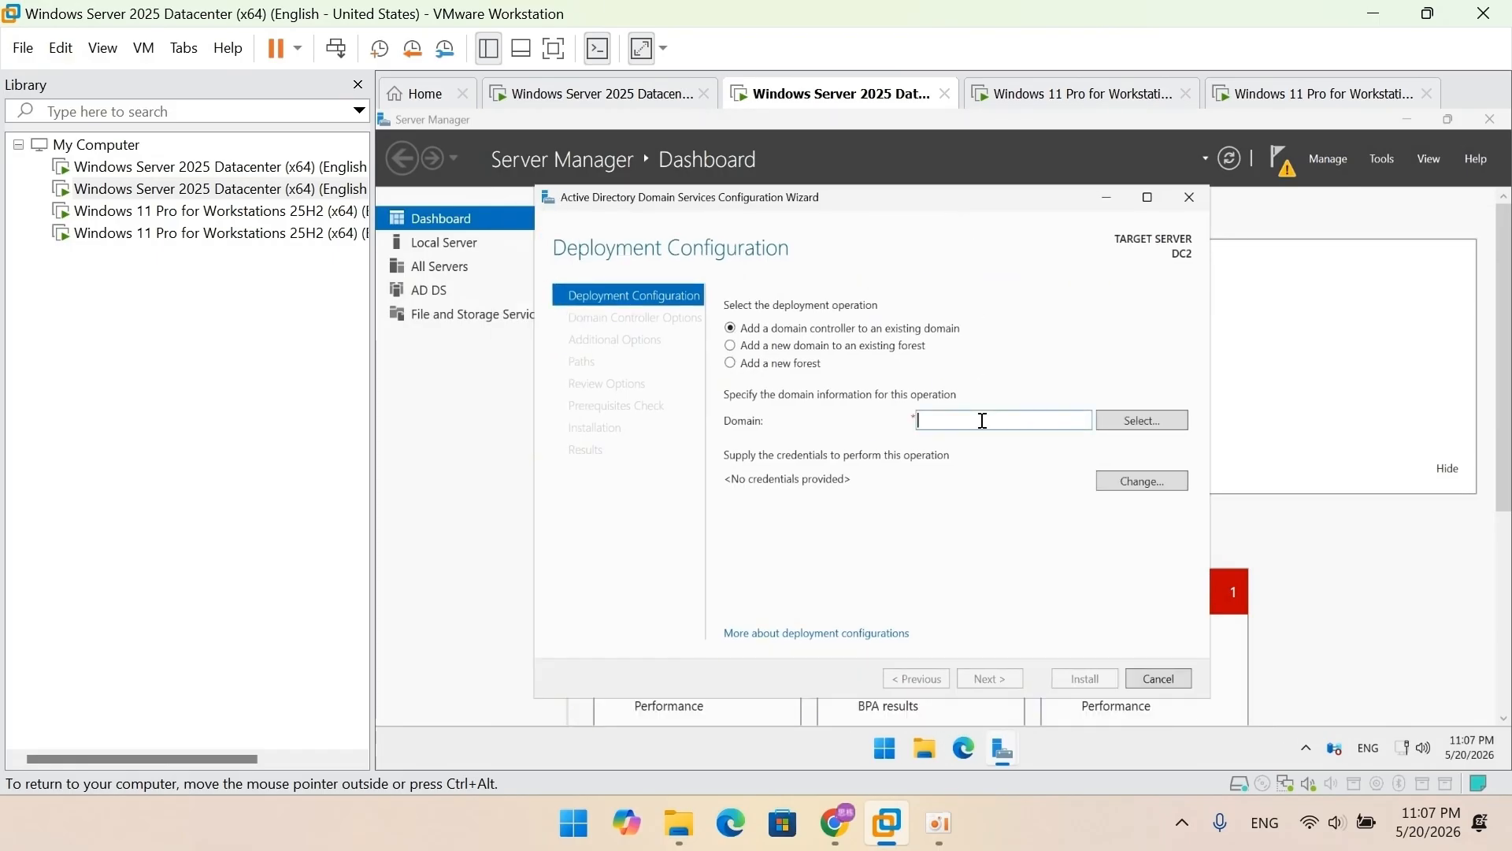
type("training")
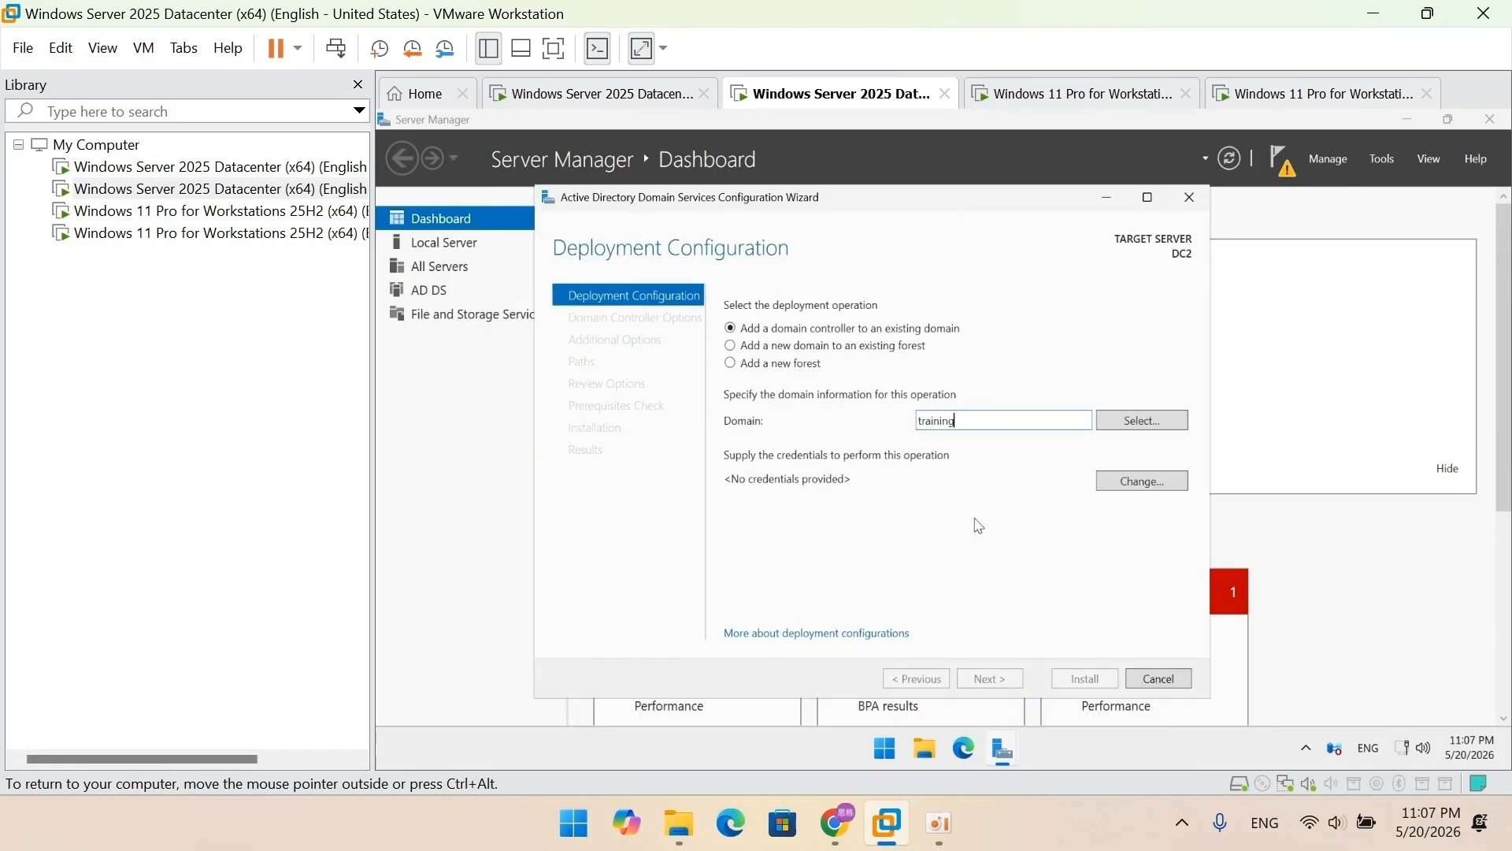
type(".server2025.com")
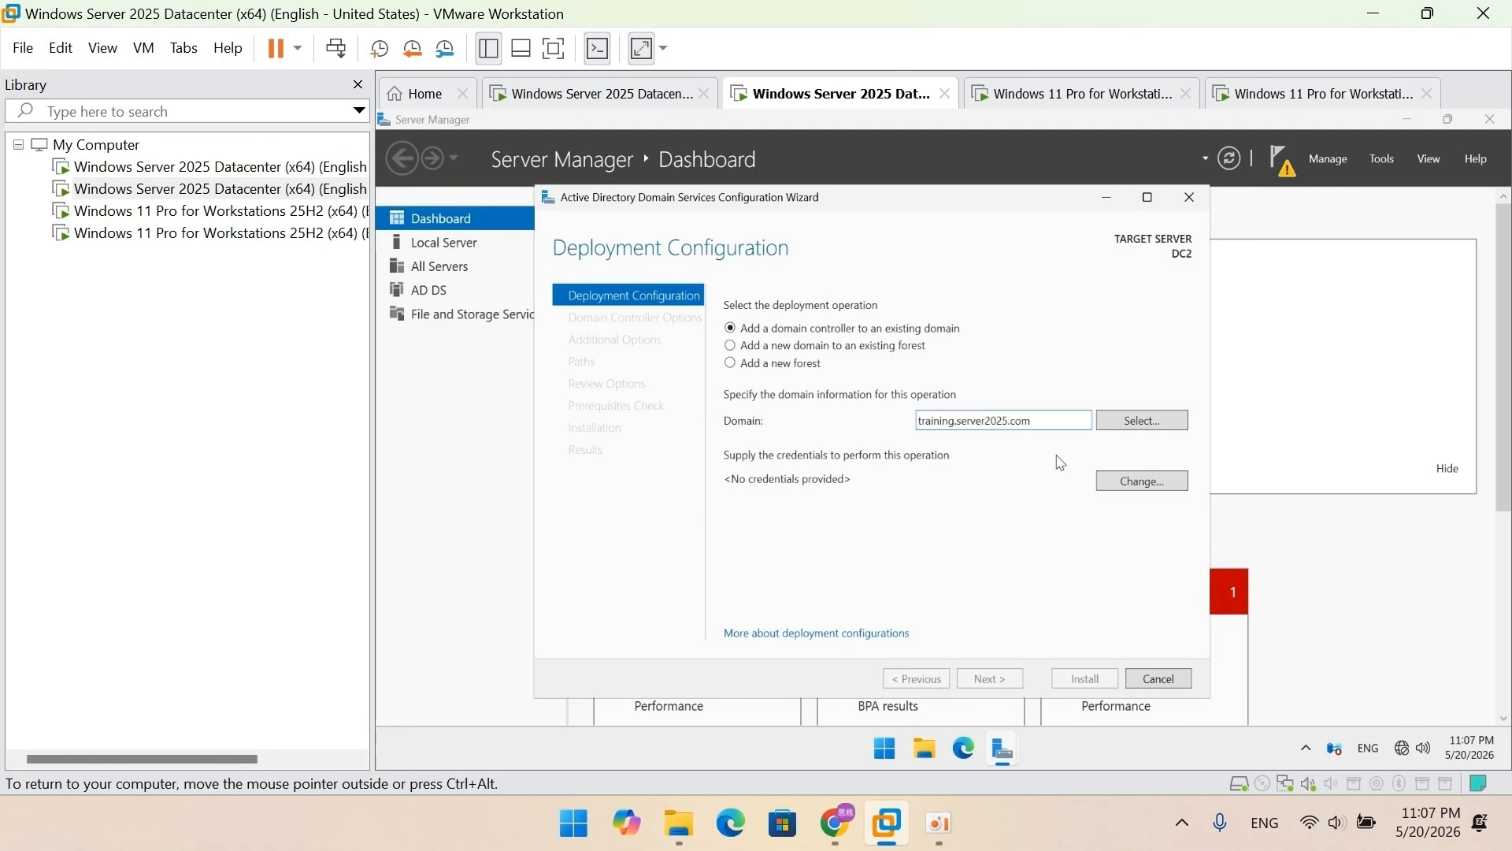
Step: Supply training.server2025.com\administrator credentials, confirm the domain, and continue to Domain Controller Options
left_click(1103, 424)
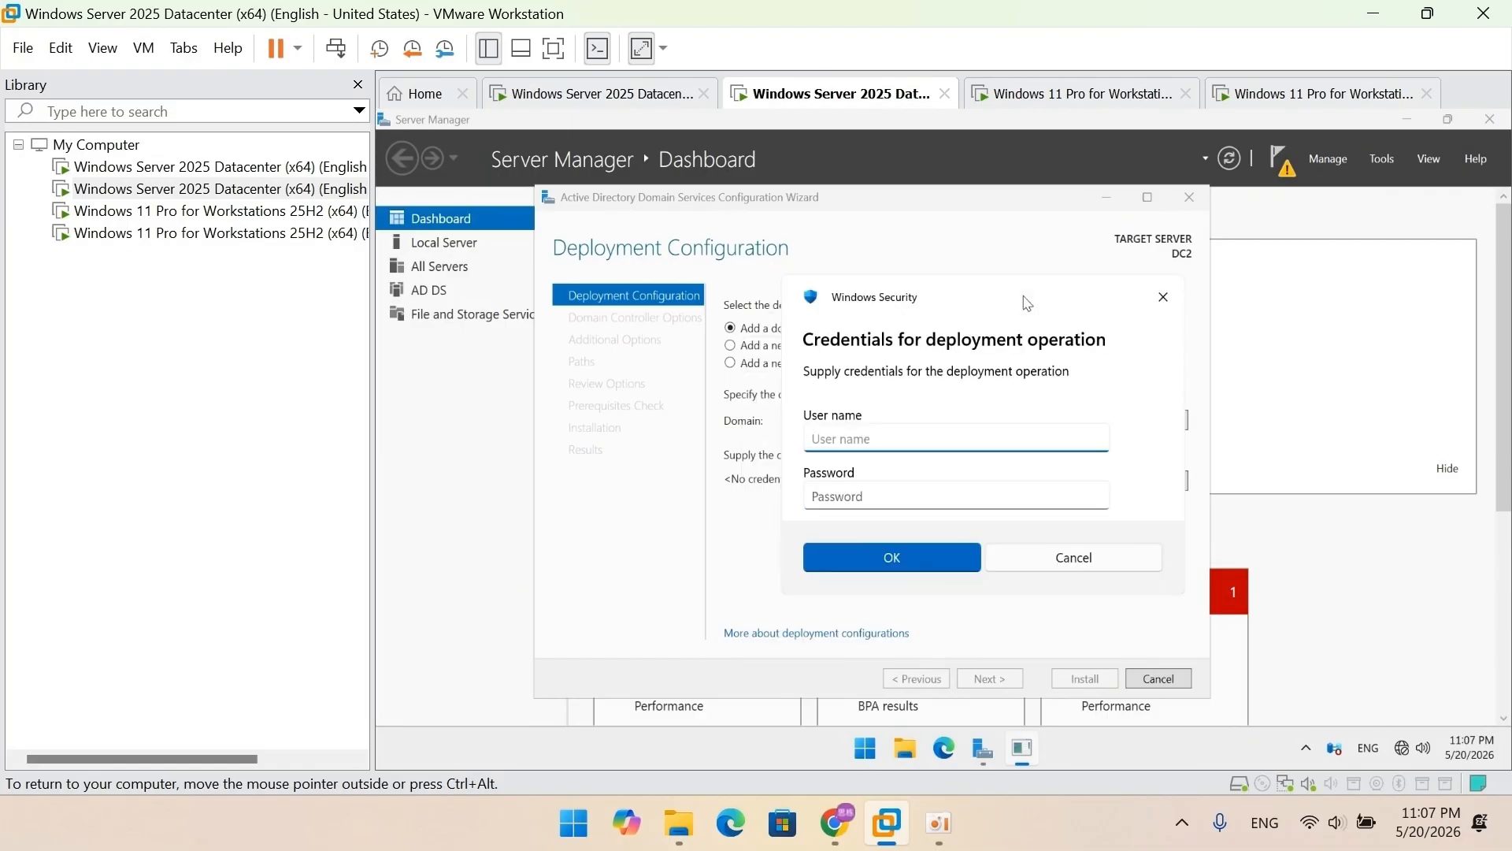
type("training.server2025.com\\admini")
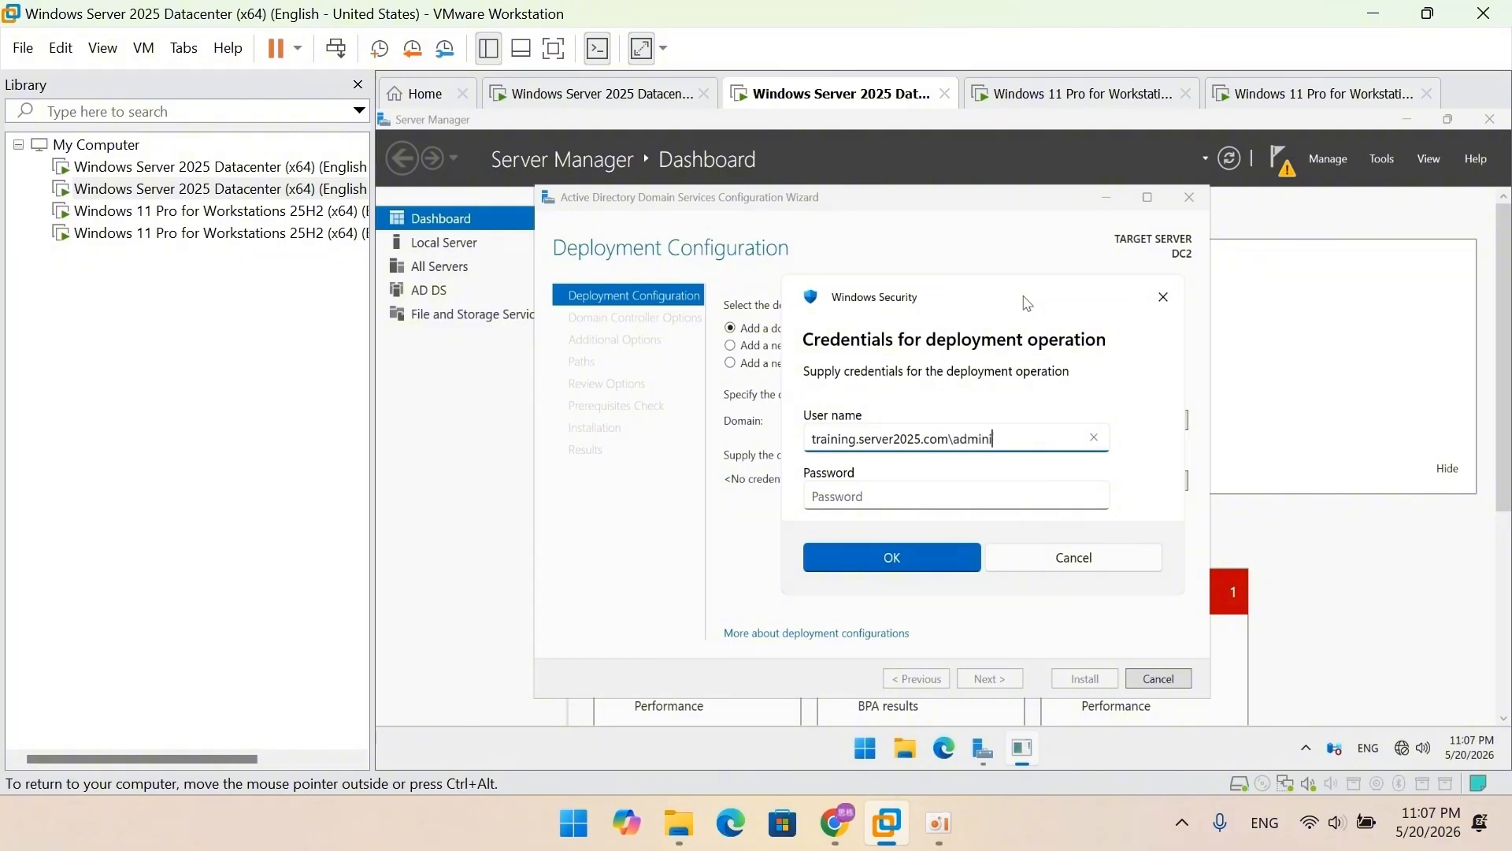
type("strator")
left_click(1031, 500)
type("••••")
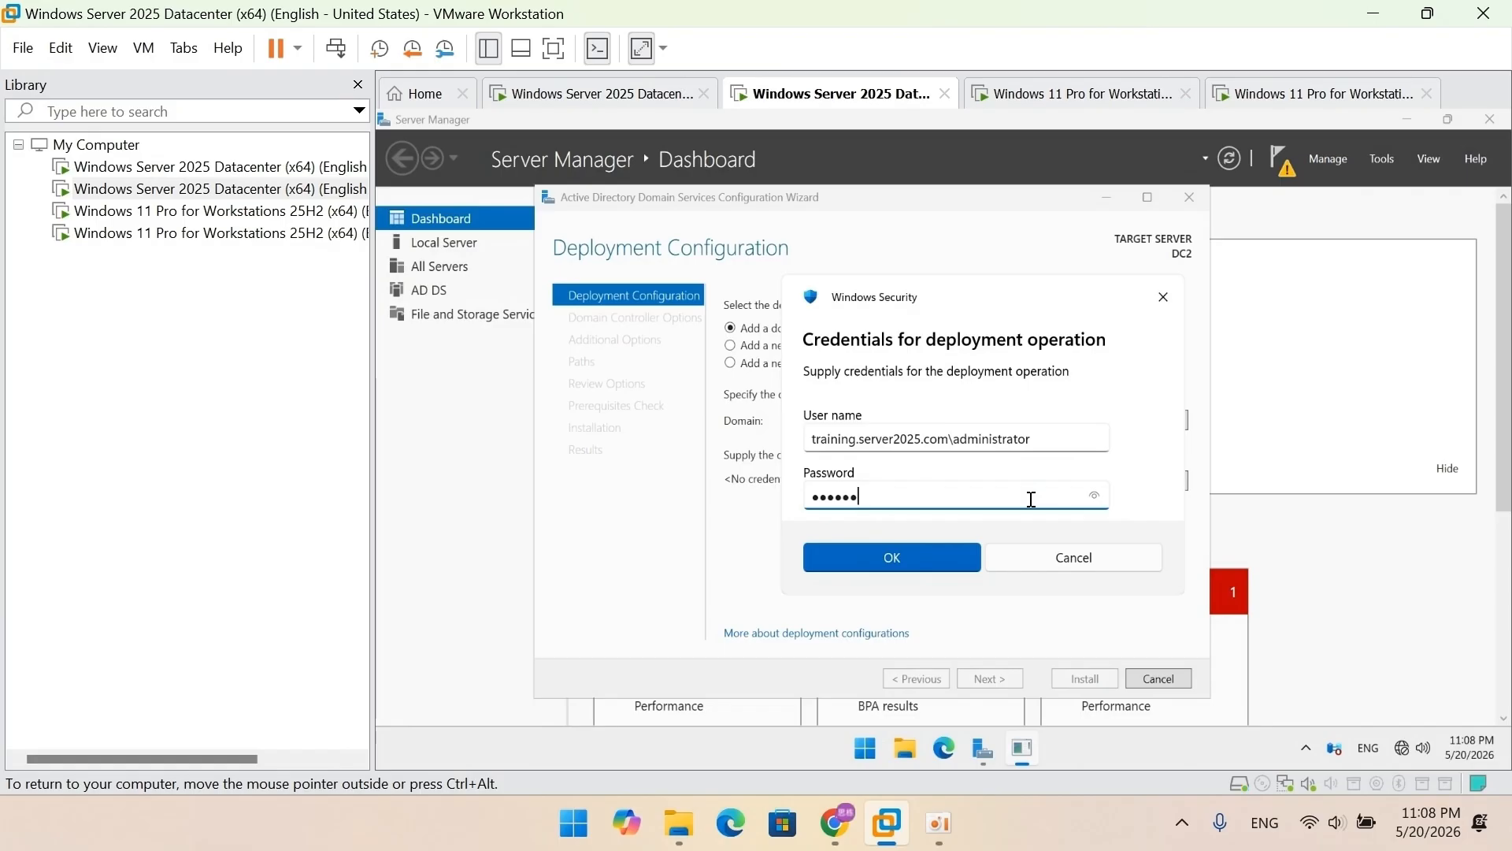
type("••••••••••••")
left_click(939, 564)
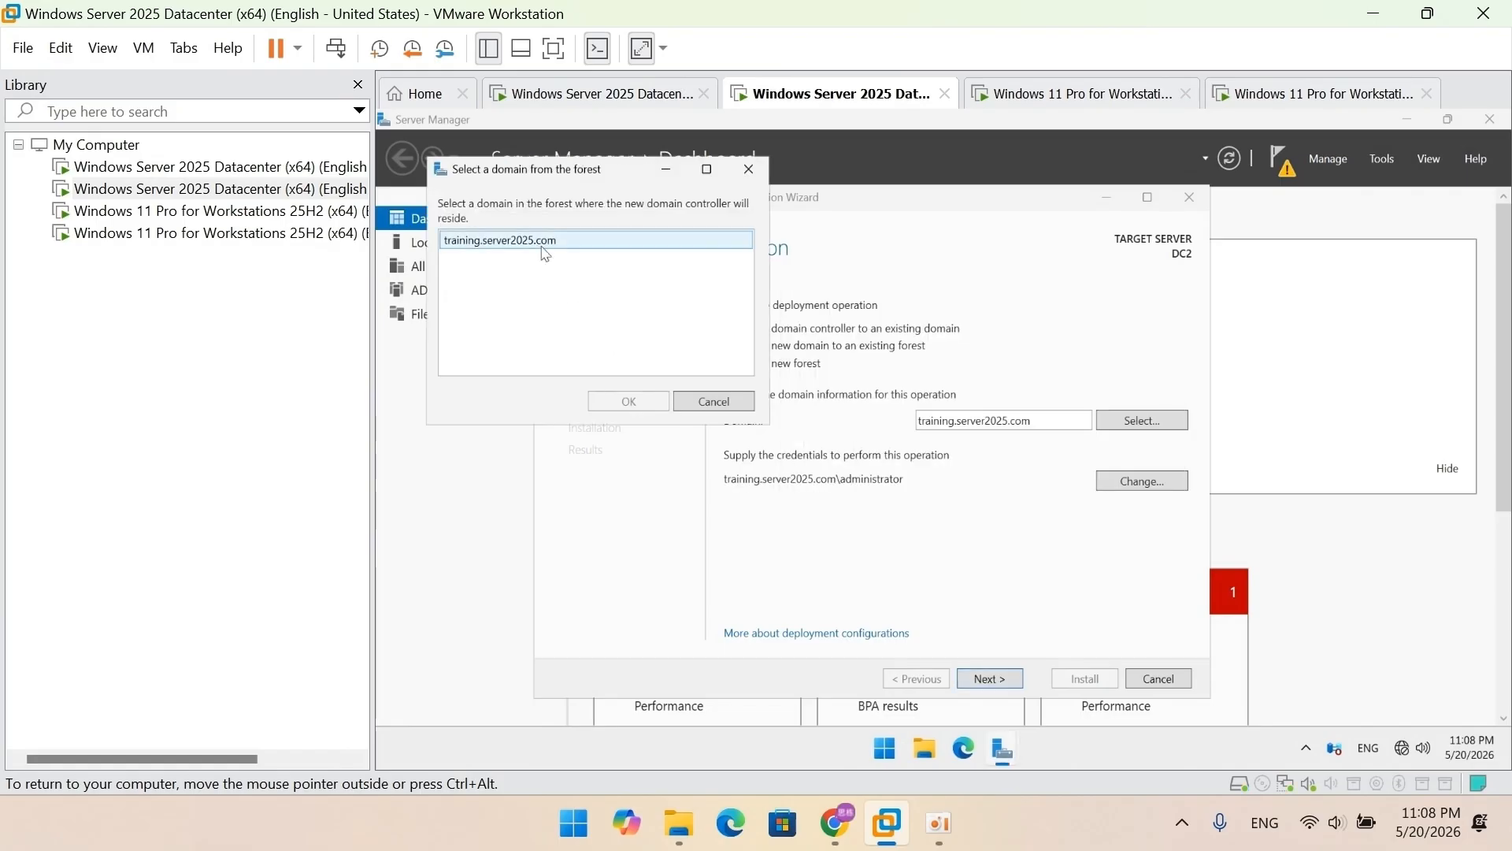
left_click(622, 399)
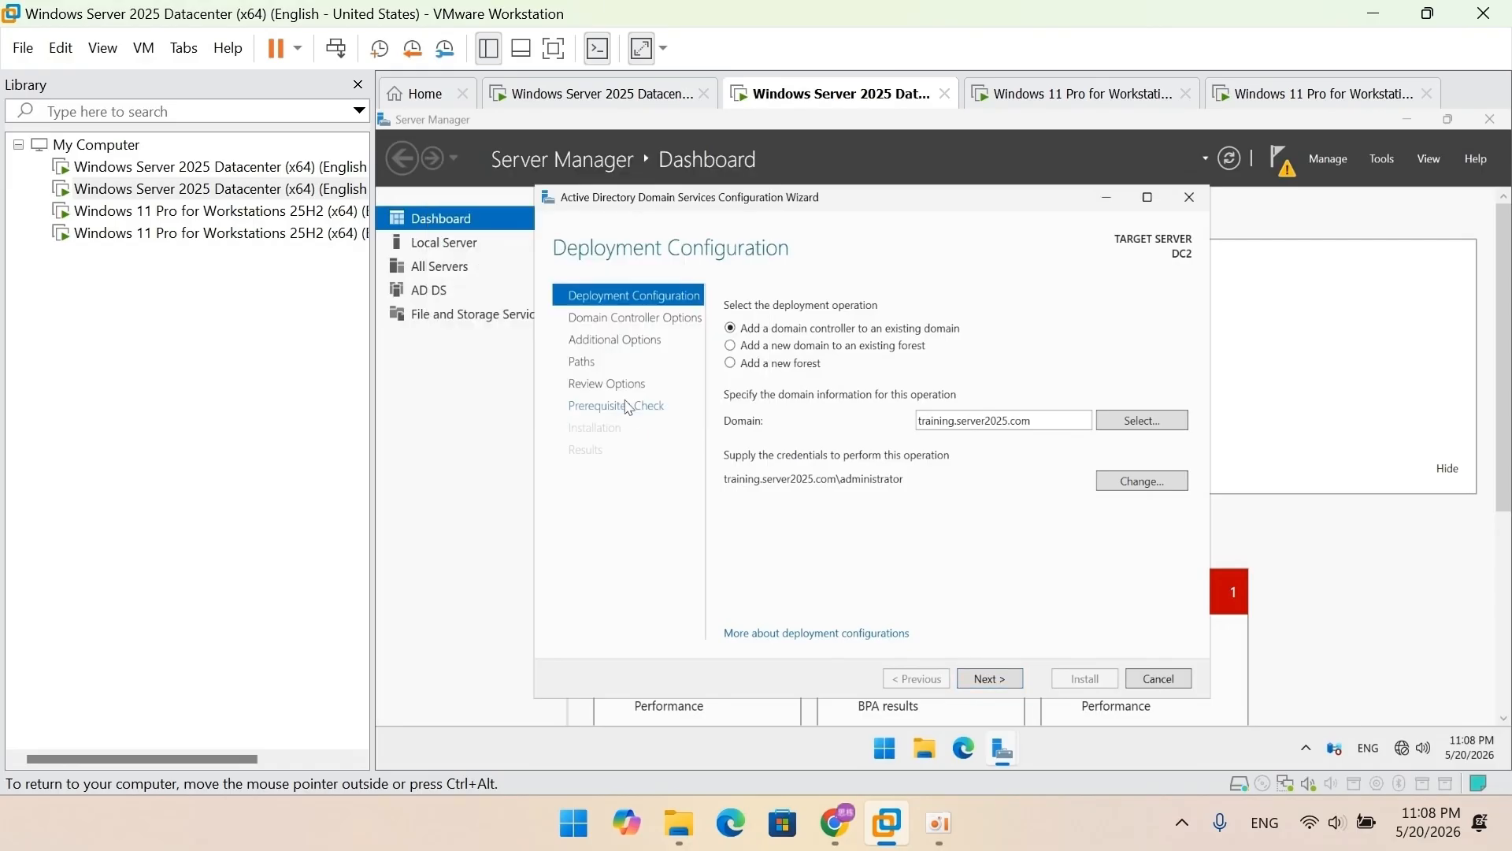
left_click(986, 679)
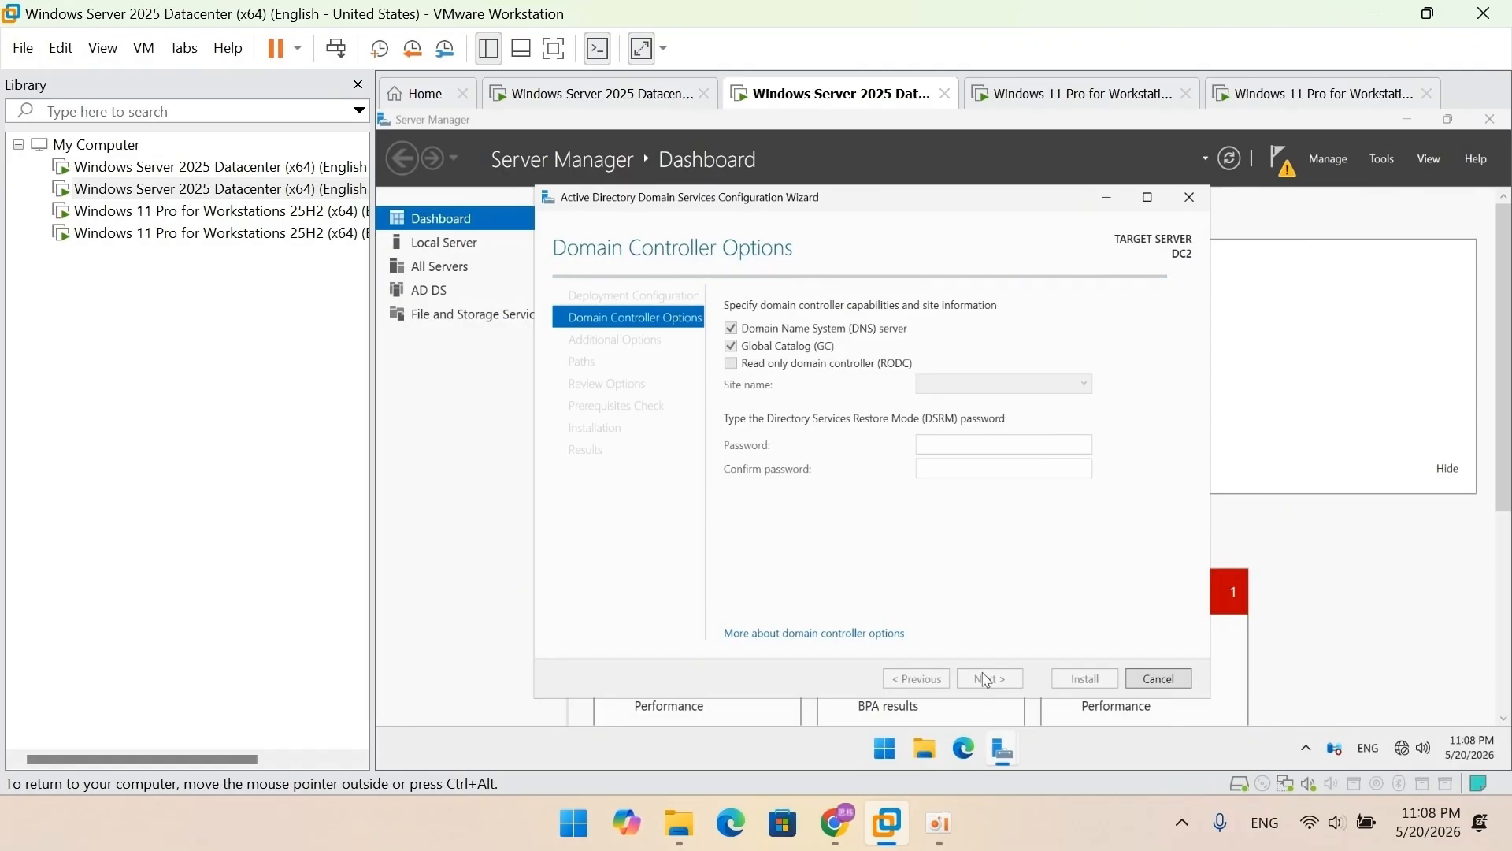
Step: Enter and confirm the DSRM password
left_click(1033, 444)
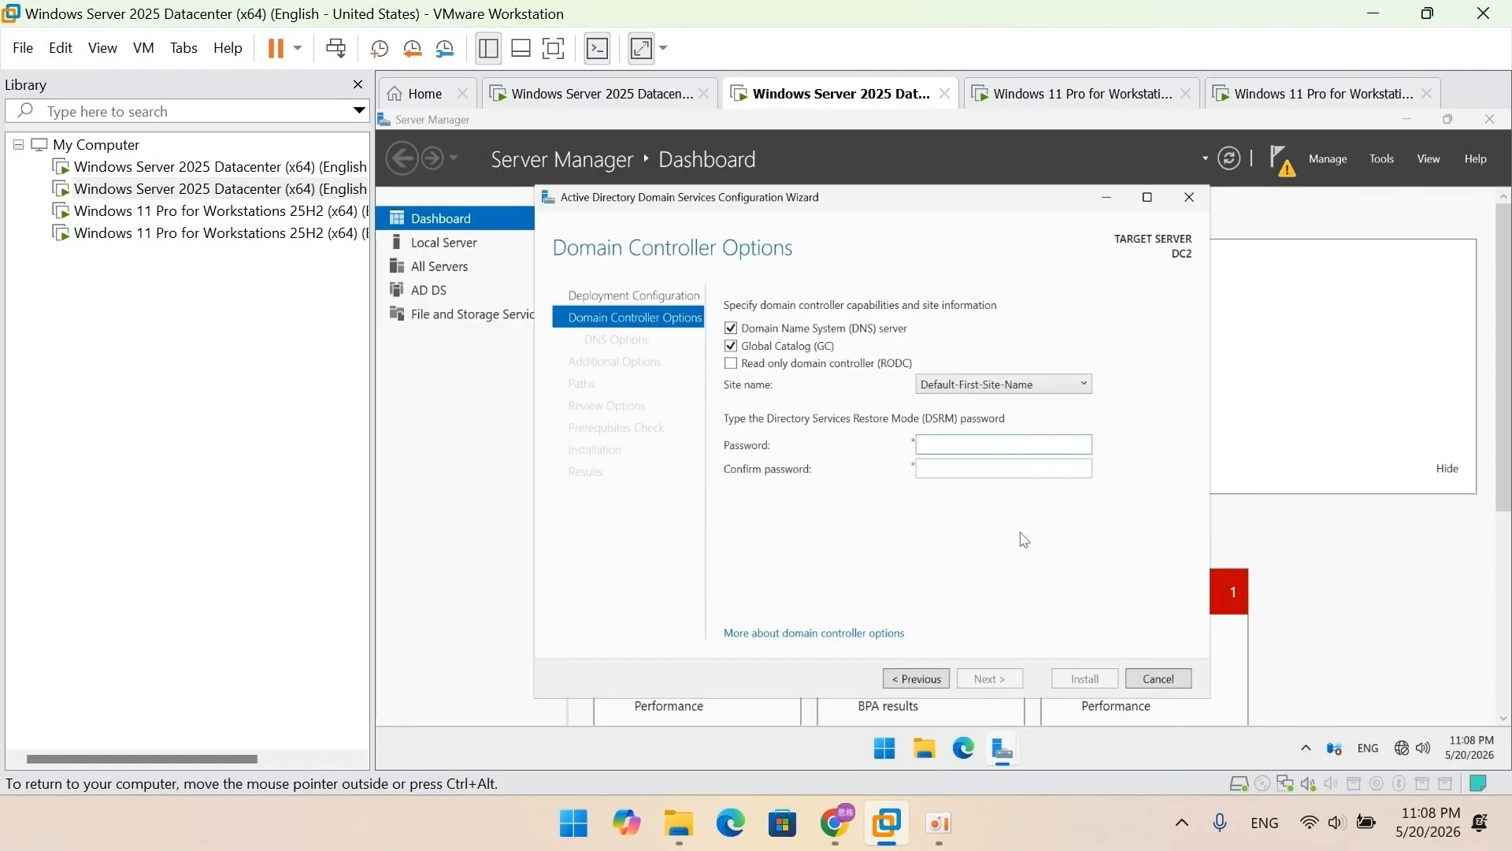
type("P")
left_click(1050, 468)
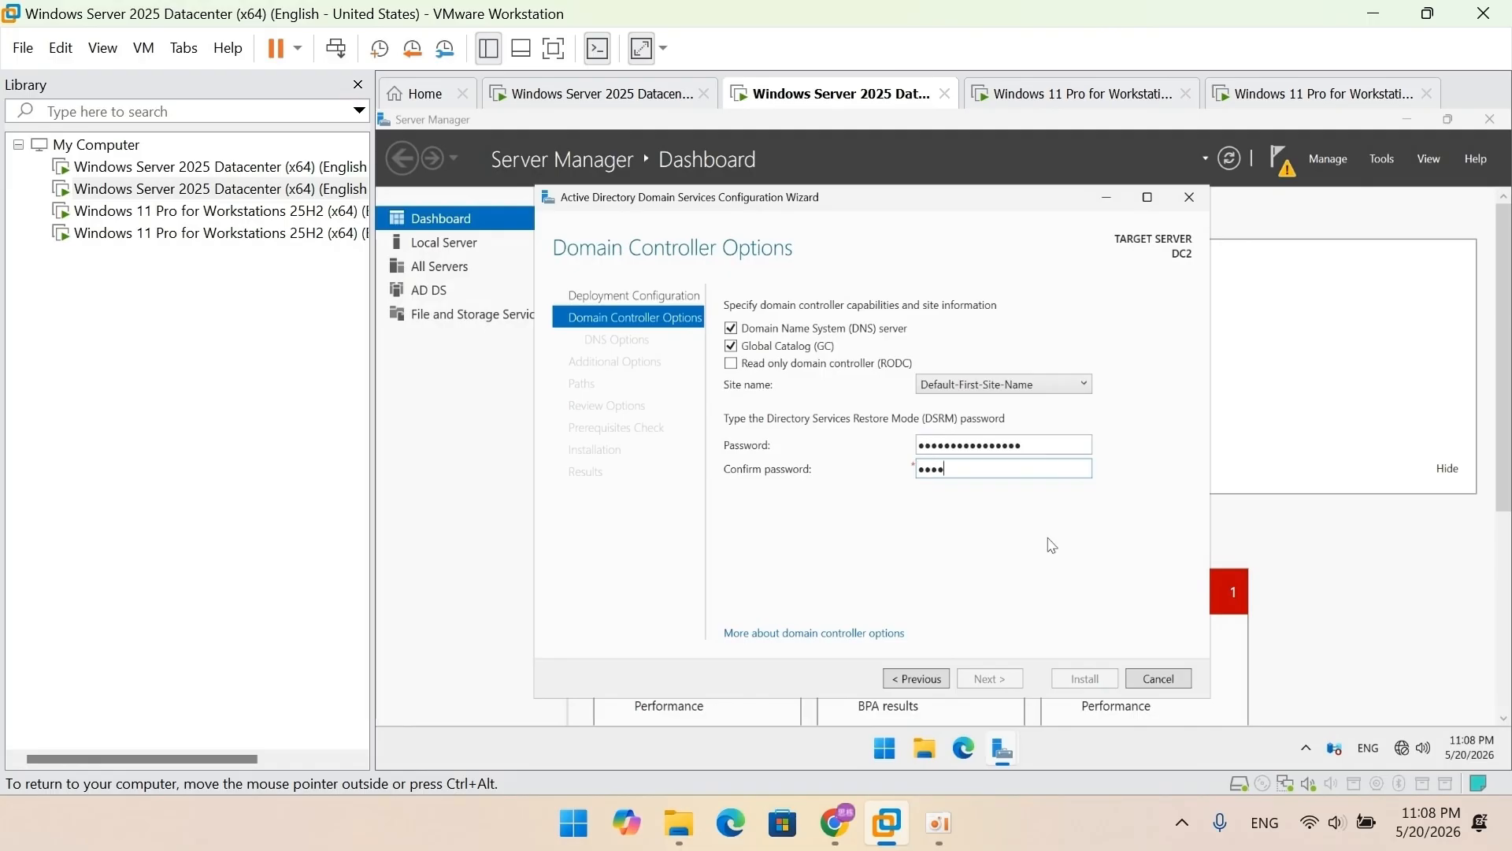
type("••••••••••••••")
Step: Accept default DNS, additional options and paths, then install the domain controller and close
left_click(1012, 679)
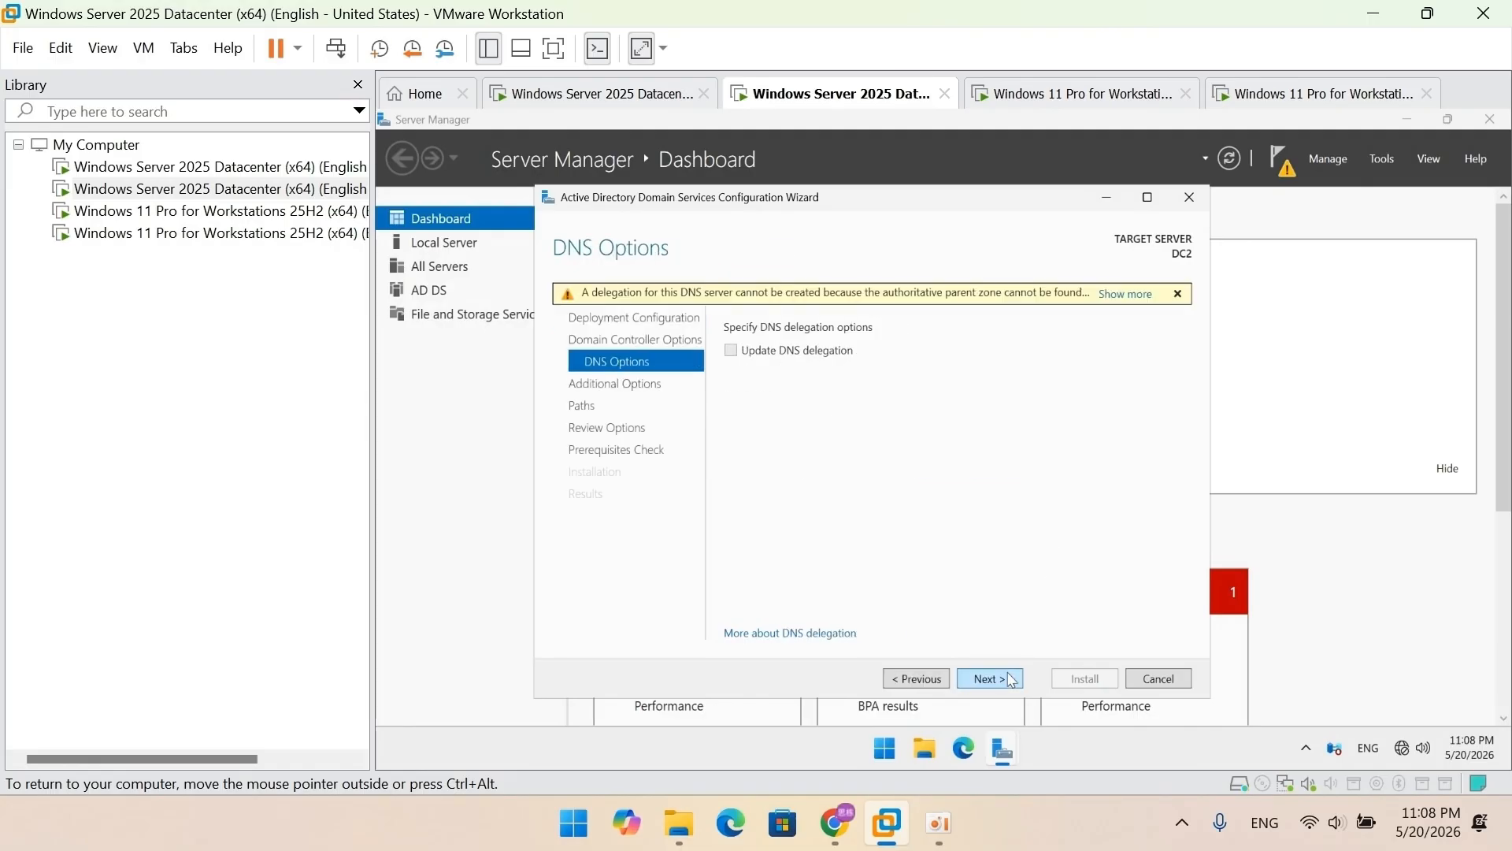
left_click(1012, 679)
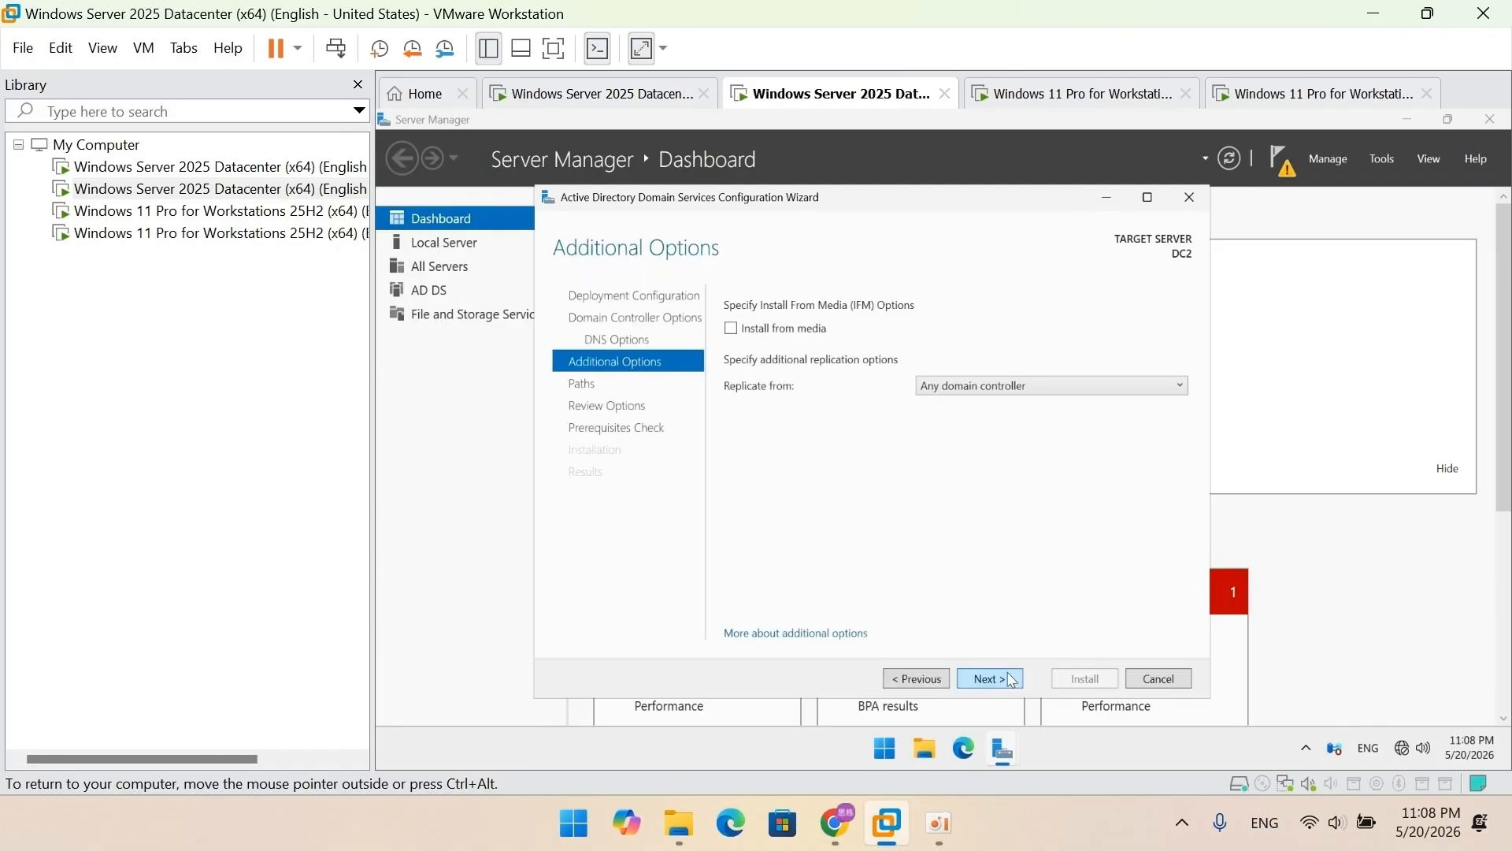
left_click(1011, 679)
left_click(1012, 679)
left_click(1012, 679)
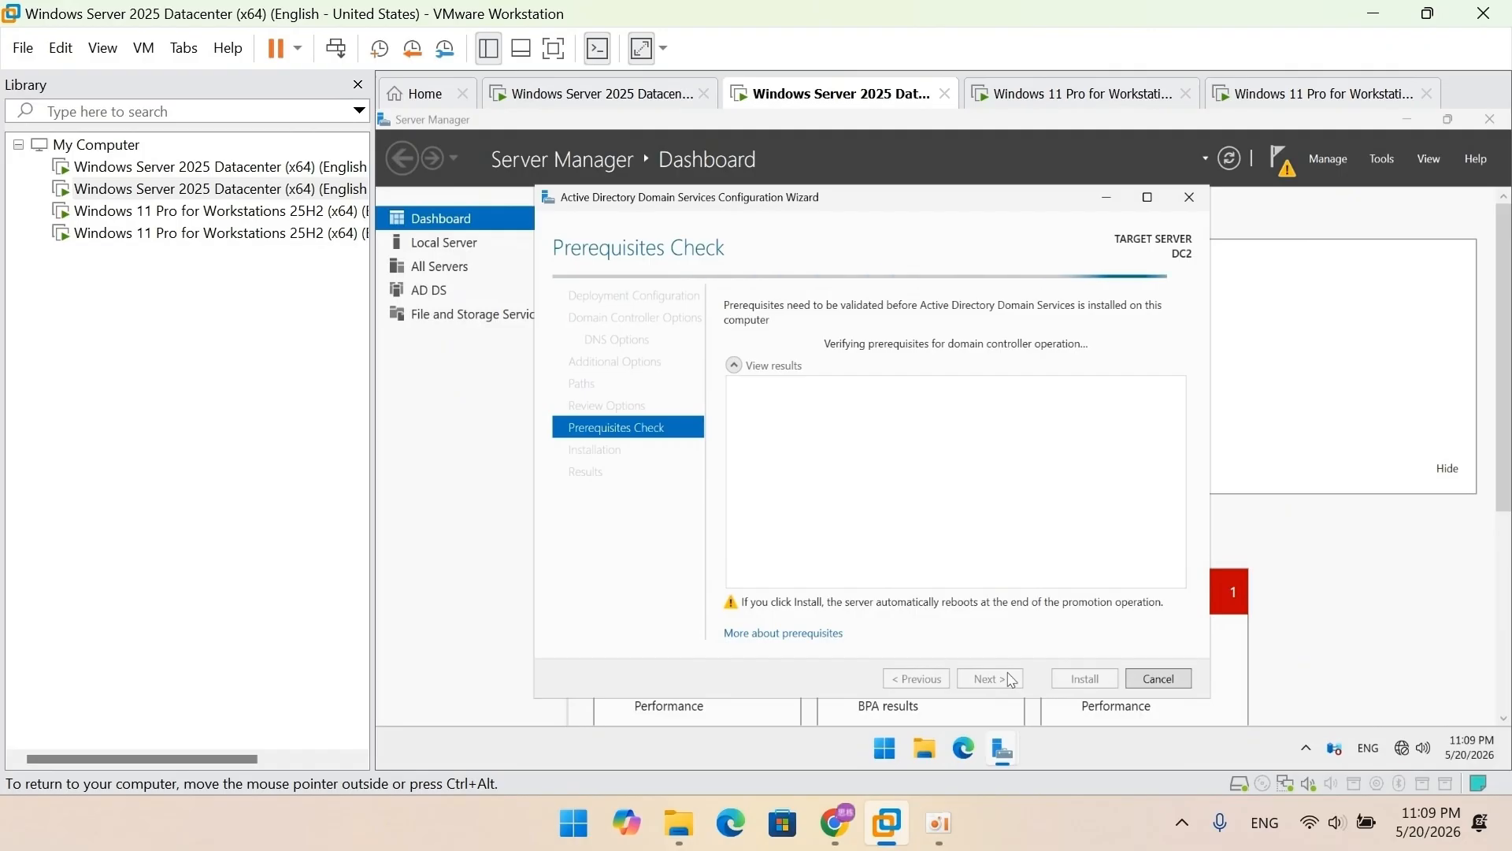
left_click(1080, 688)
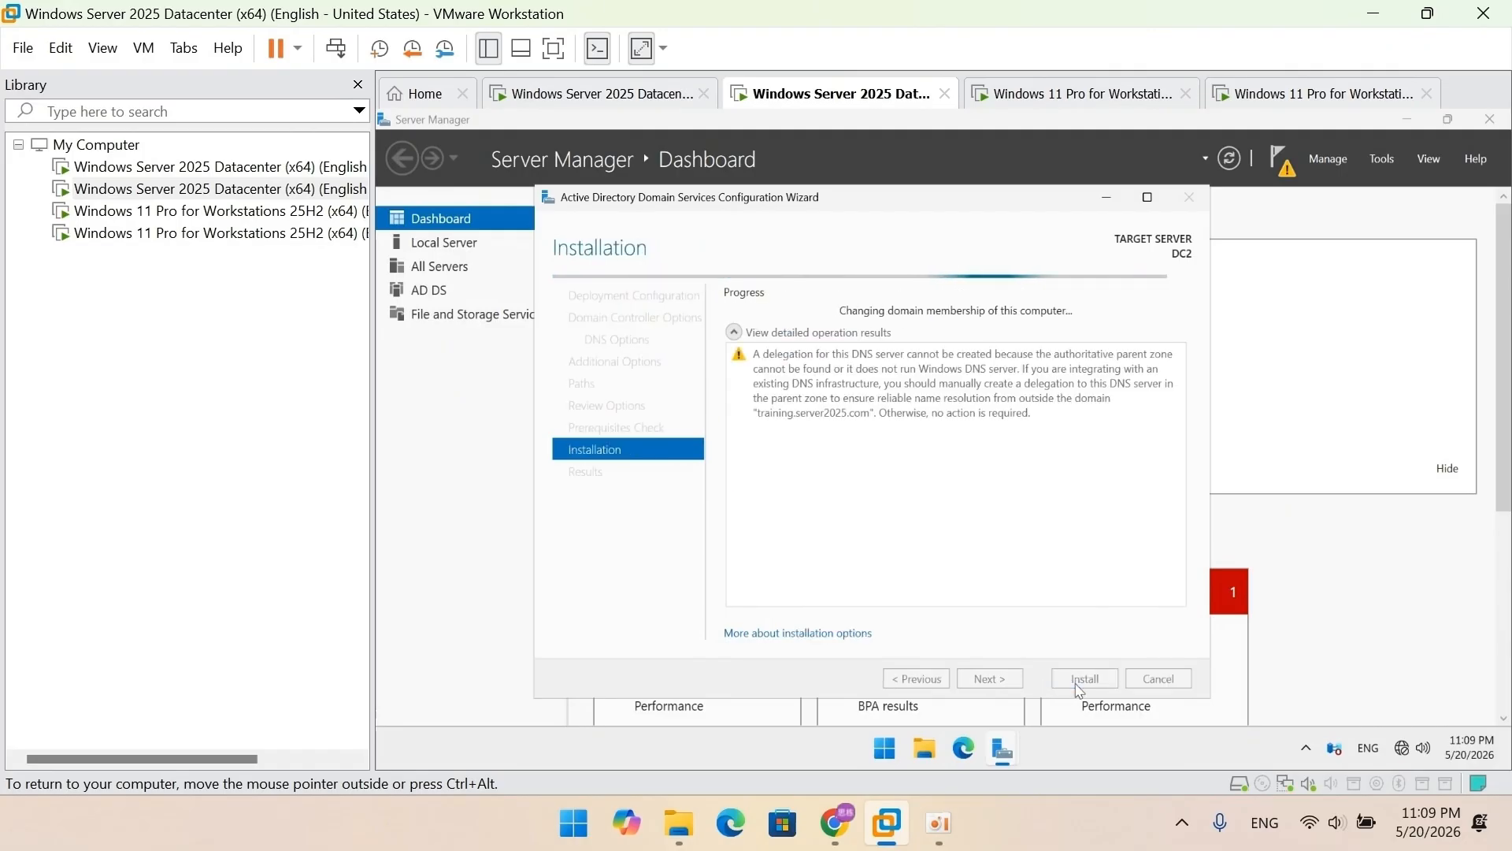
left_click(1079, 686)
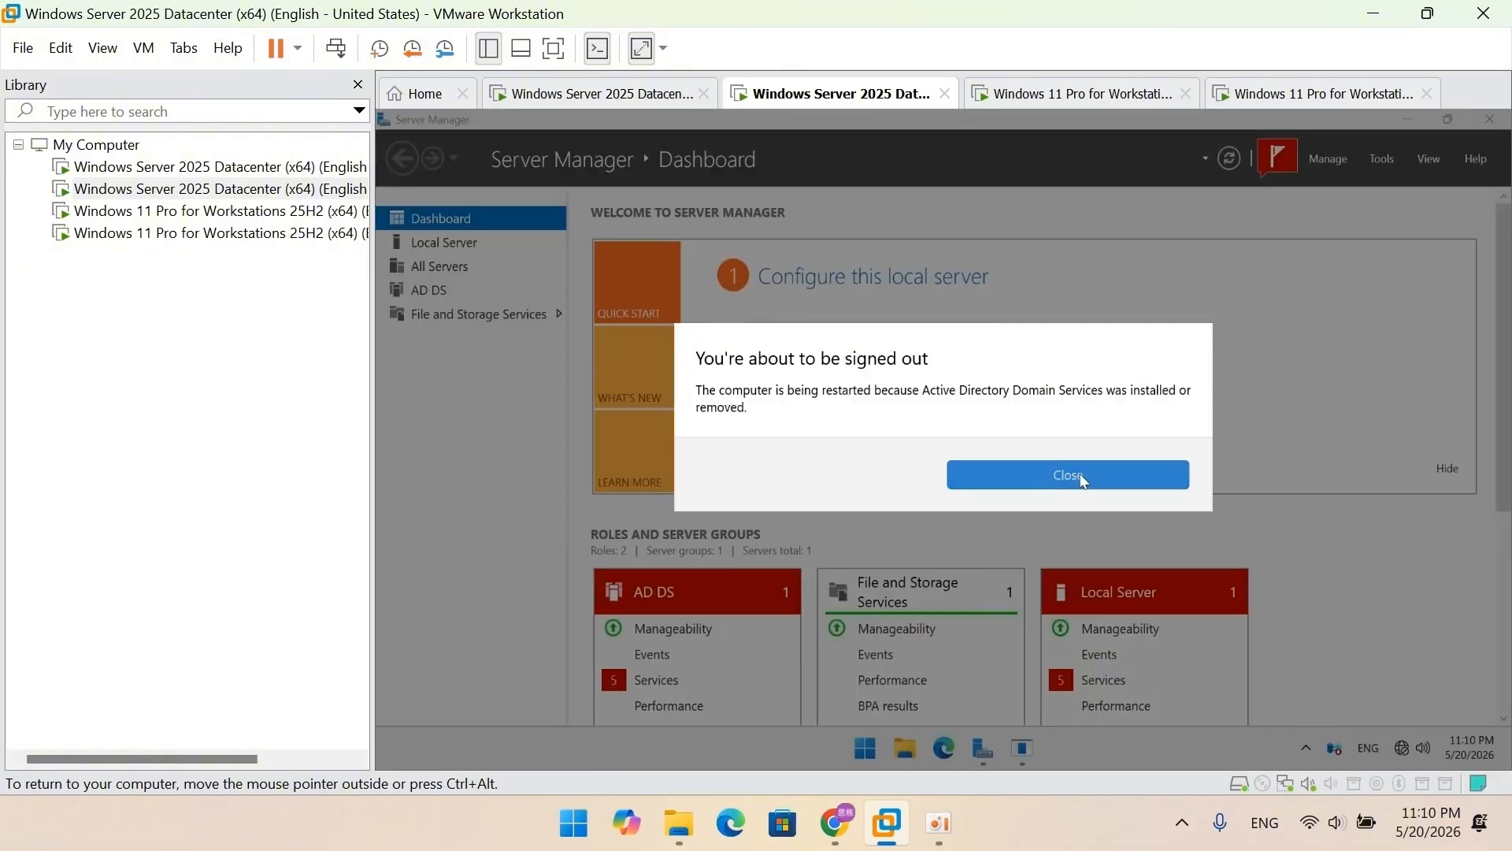
left_click(1079, 476)
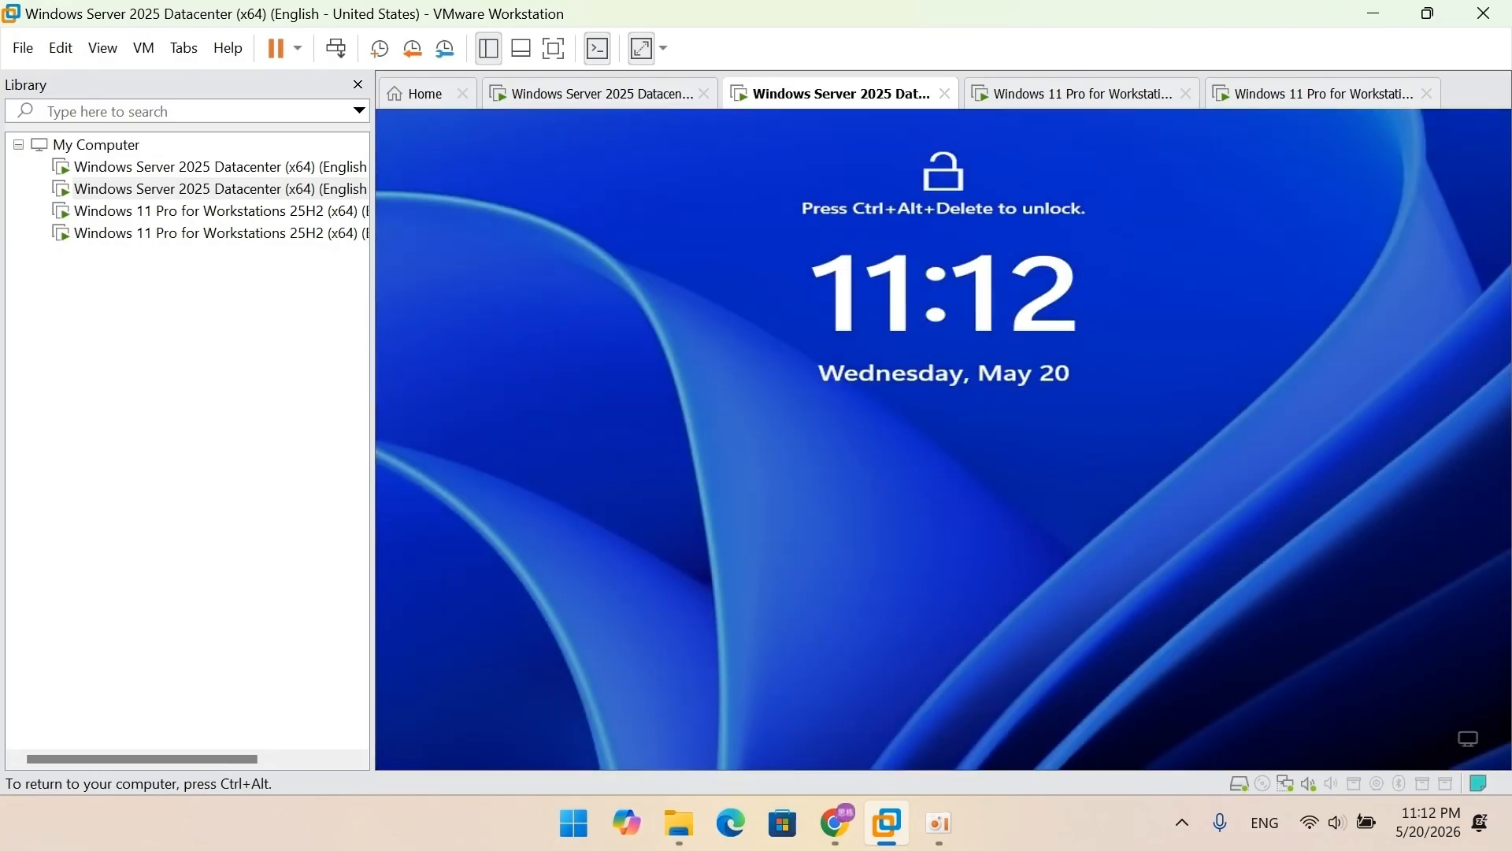
Step: Sign in to the restarted DC2 as TRAINING\Administrator with the domain password
left_click(144, 48)
left_click(189, 165)
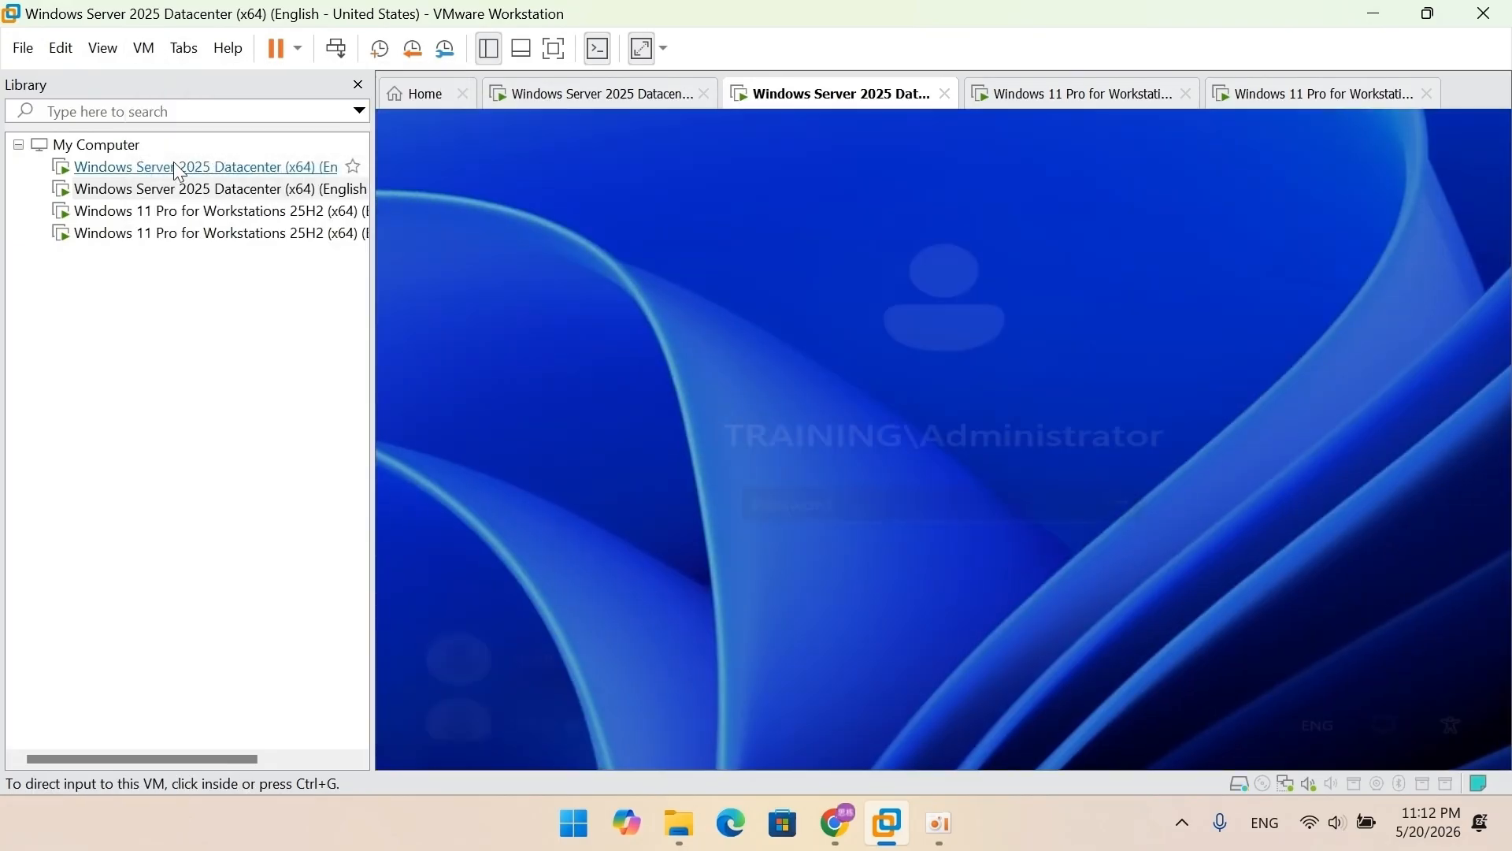
type("Password1")
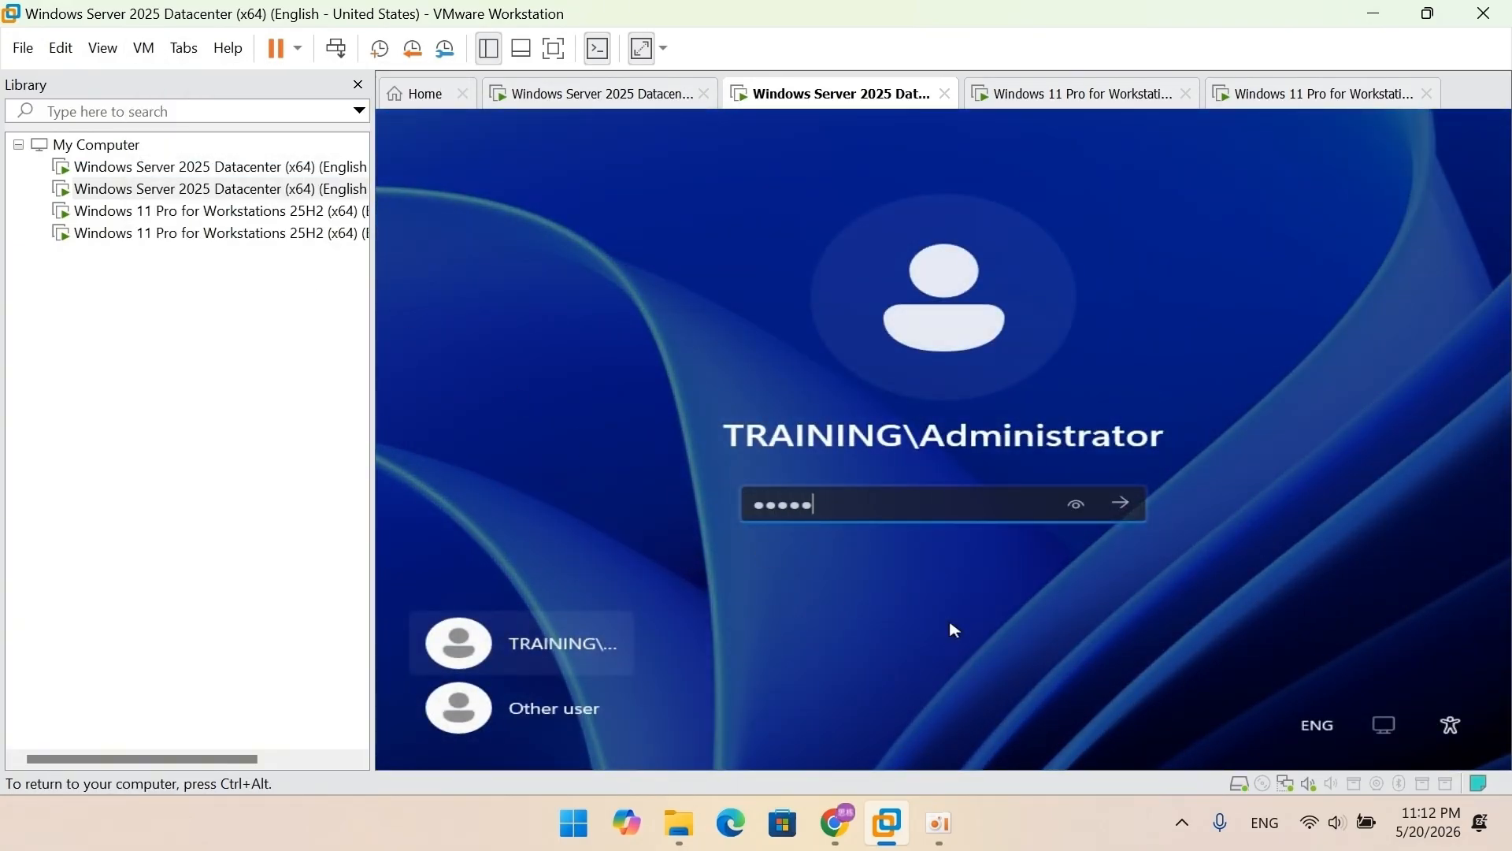
type("234567")
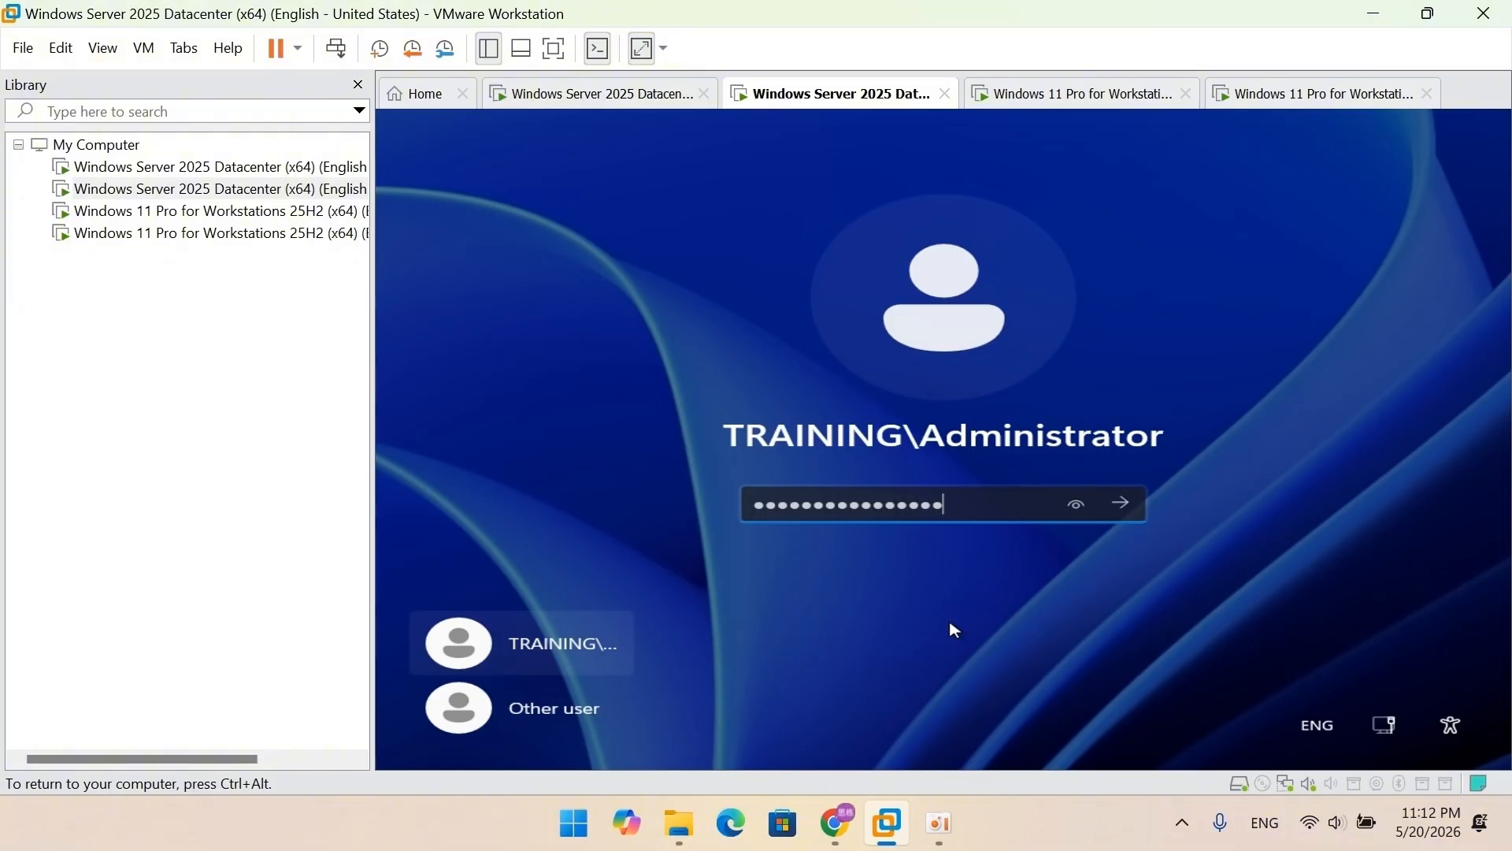
key("Return")
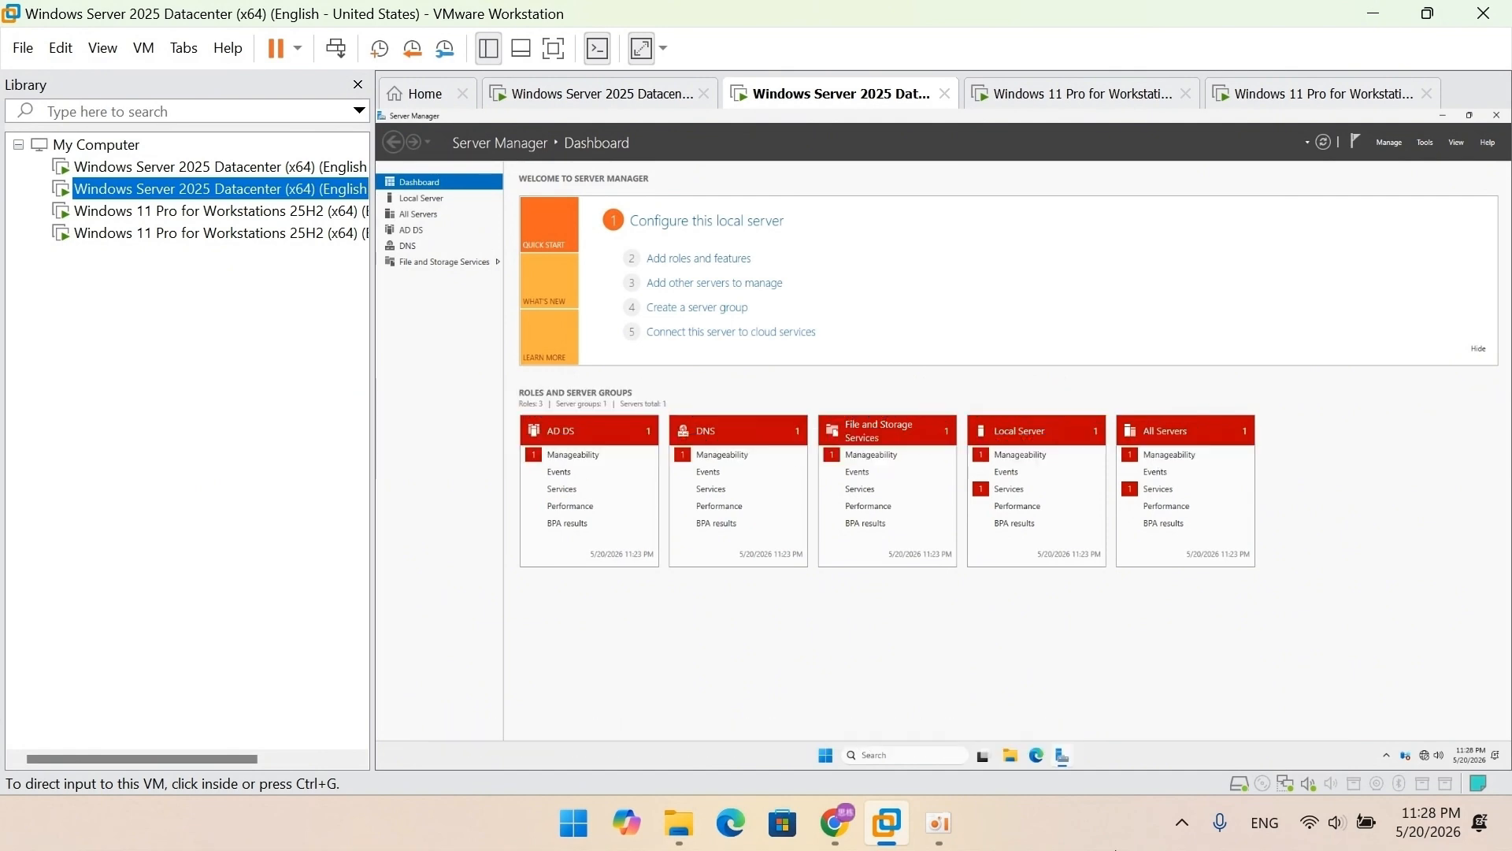
Step: On the Windows 11 client, verify IPv4 uses 192.168.0.10 with DNS 192.168.0.1
left_click(1048, 93)
left_click(920, 285)
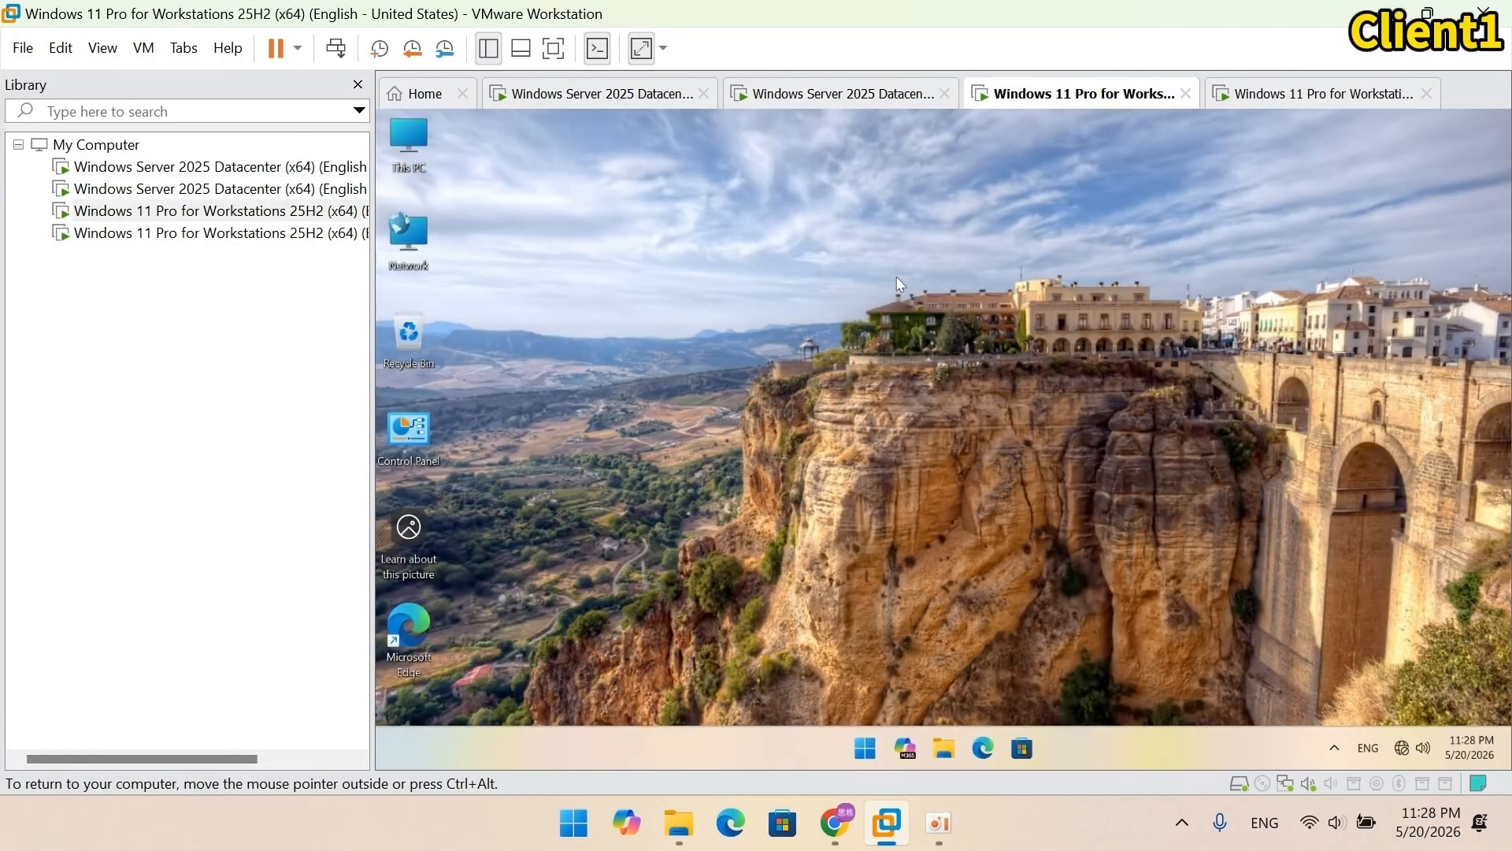
double_click(428, 434)
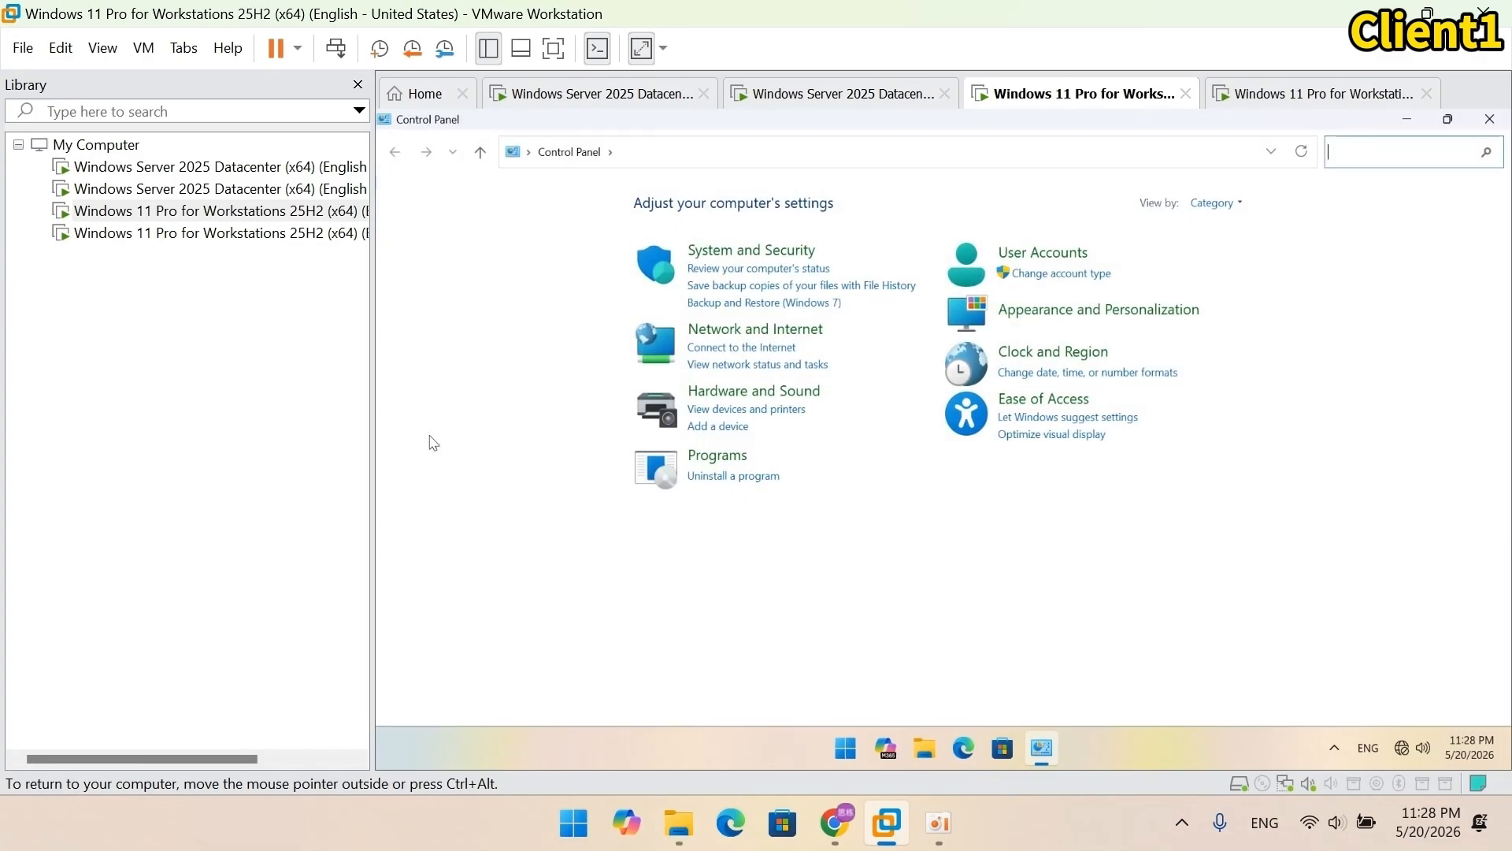
left_click(695, 329)
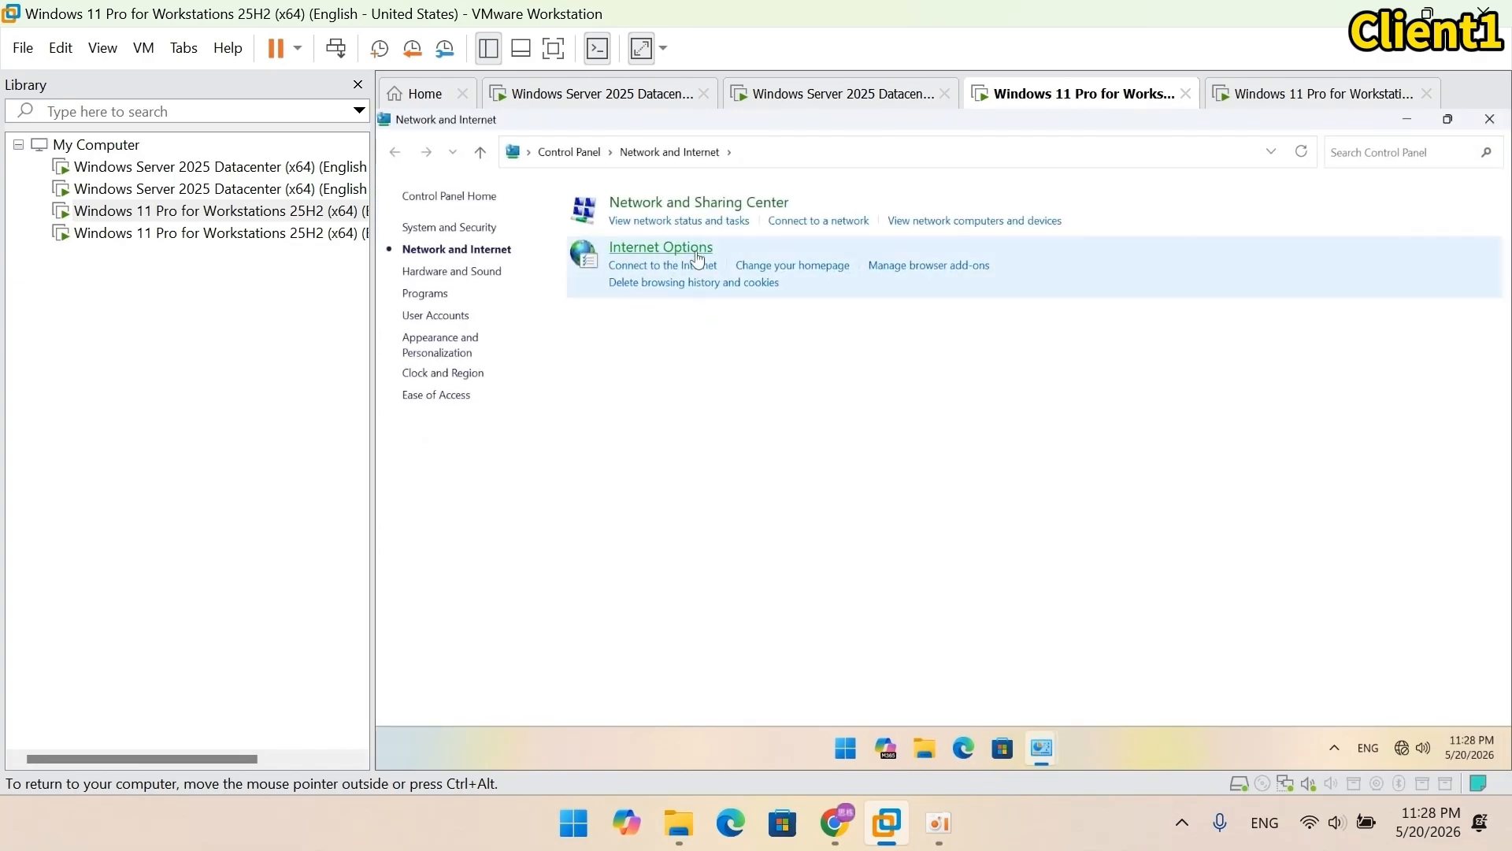
left_click(697, 207)
left_click(953, 273)
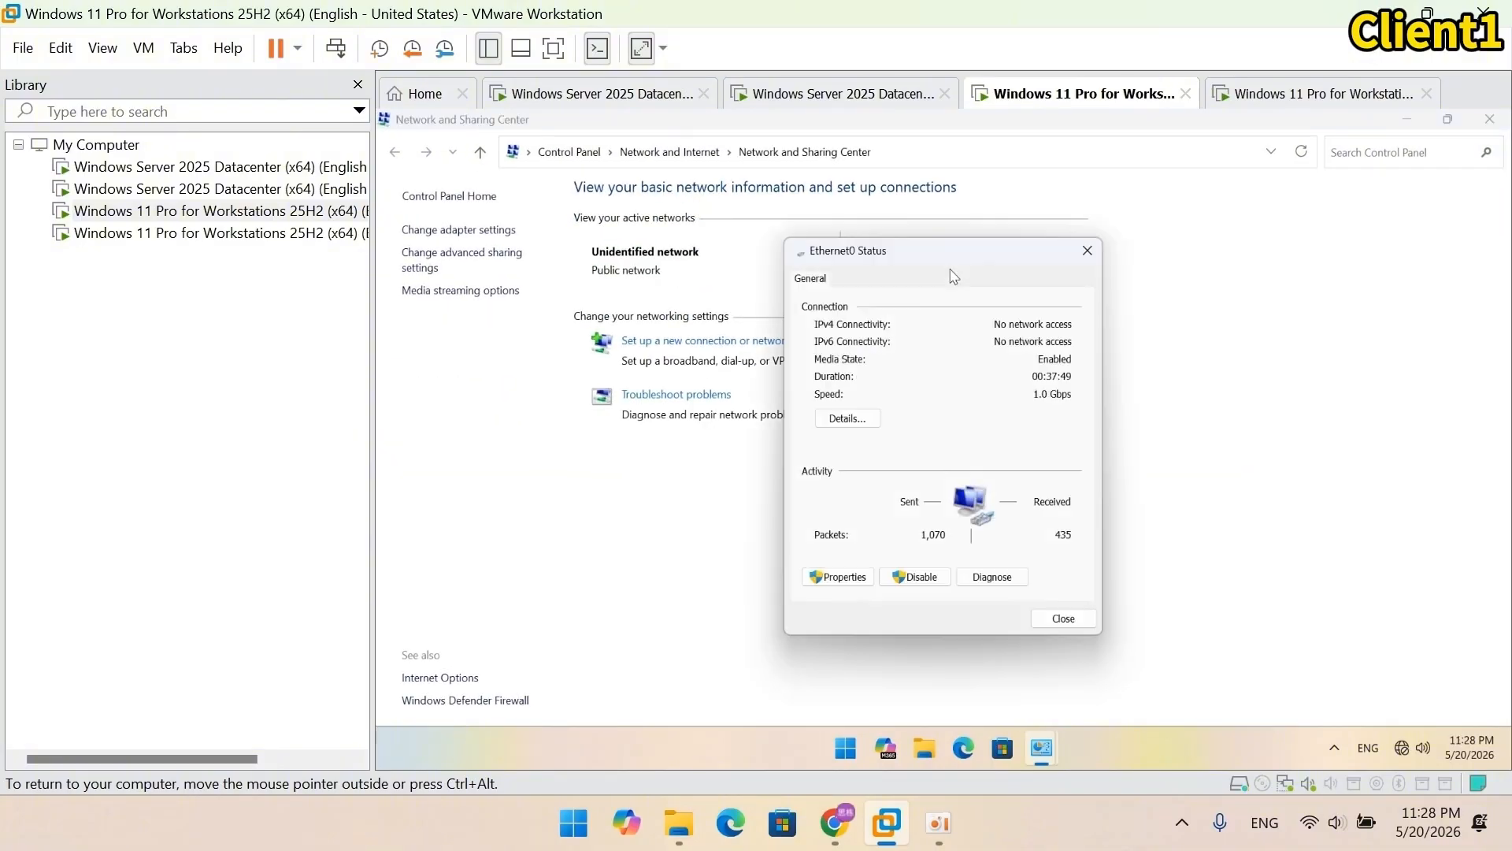
left_click(840, 577)
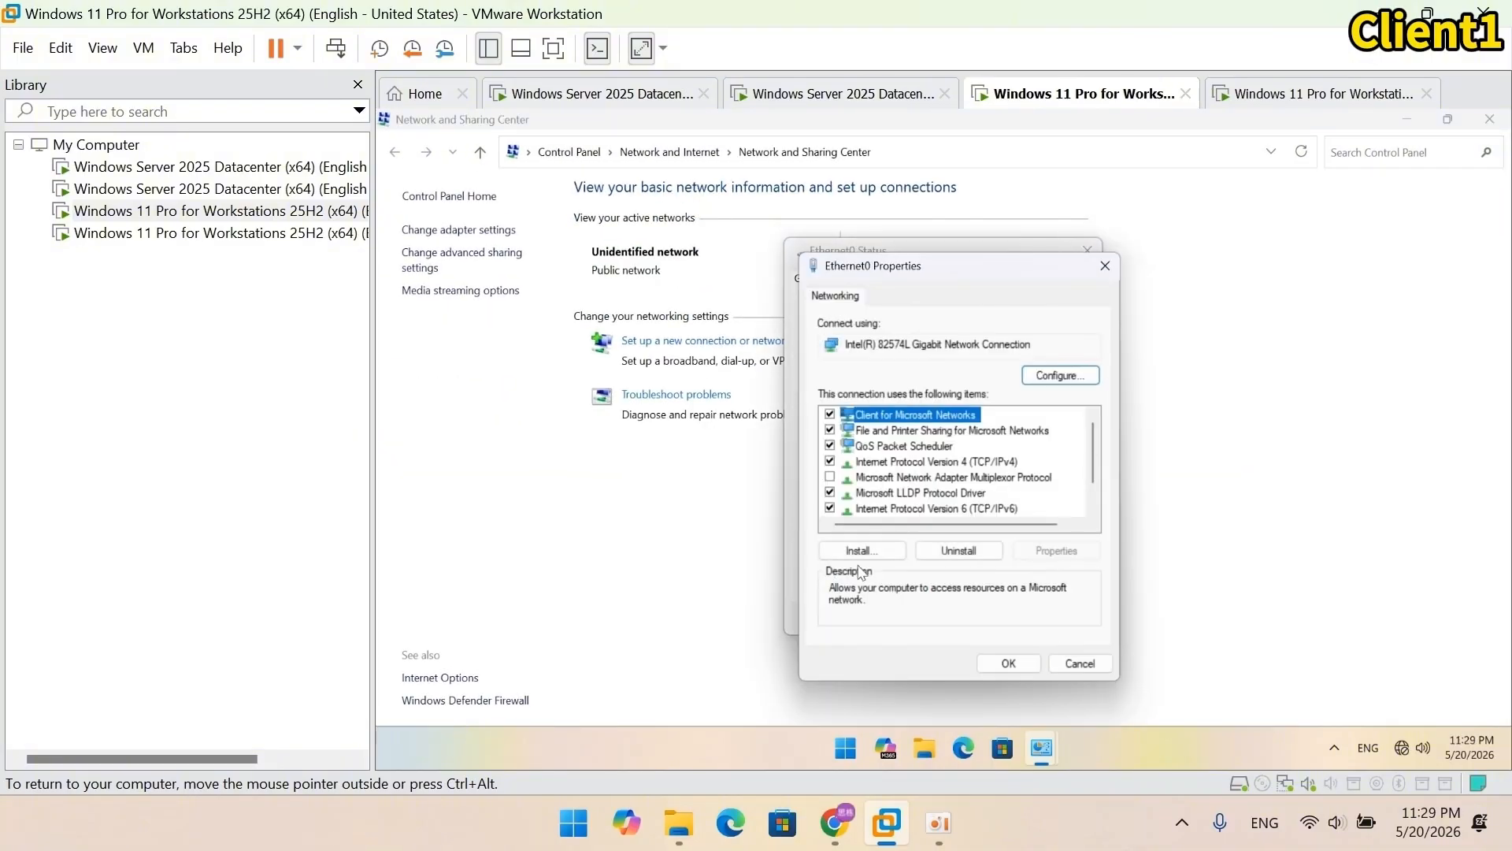
left_click(926, 464)
left_click(1057, 550)
left_click(1028, 591)
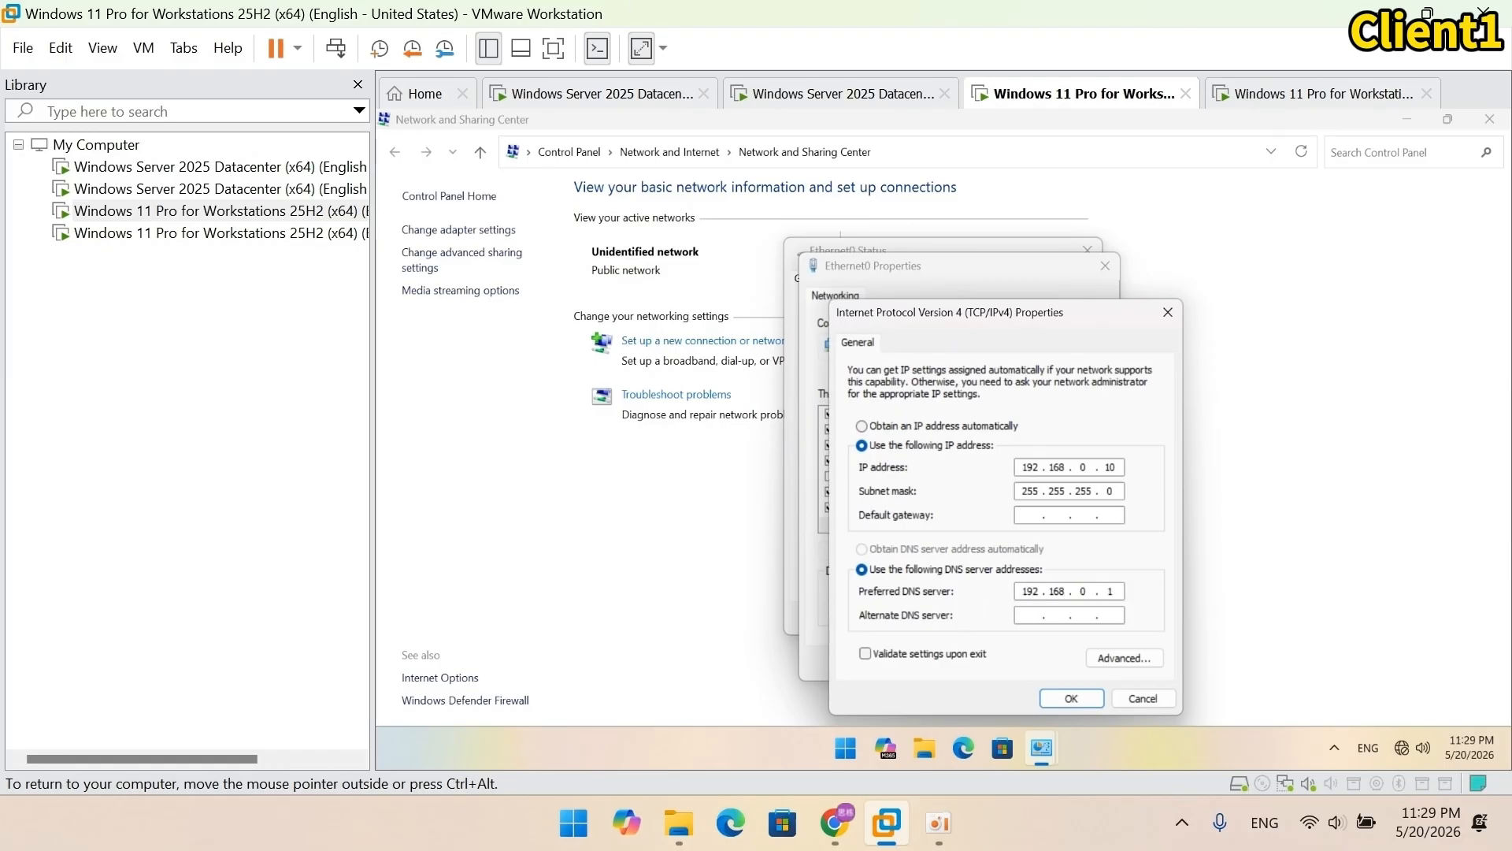
left_click(1072, 698)
left_click(1002, 652)
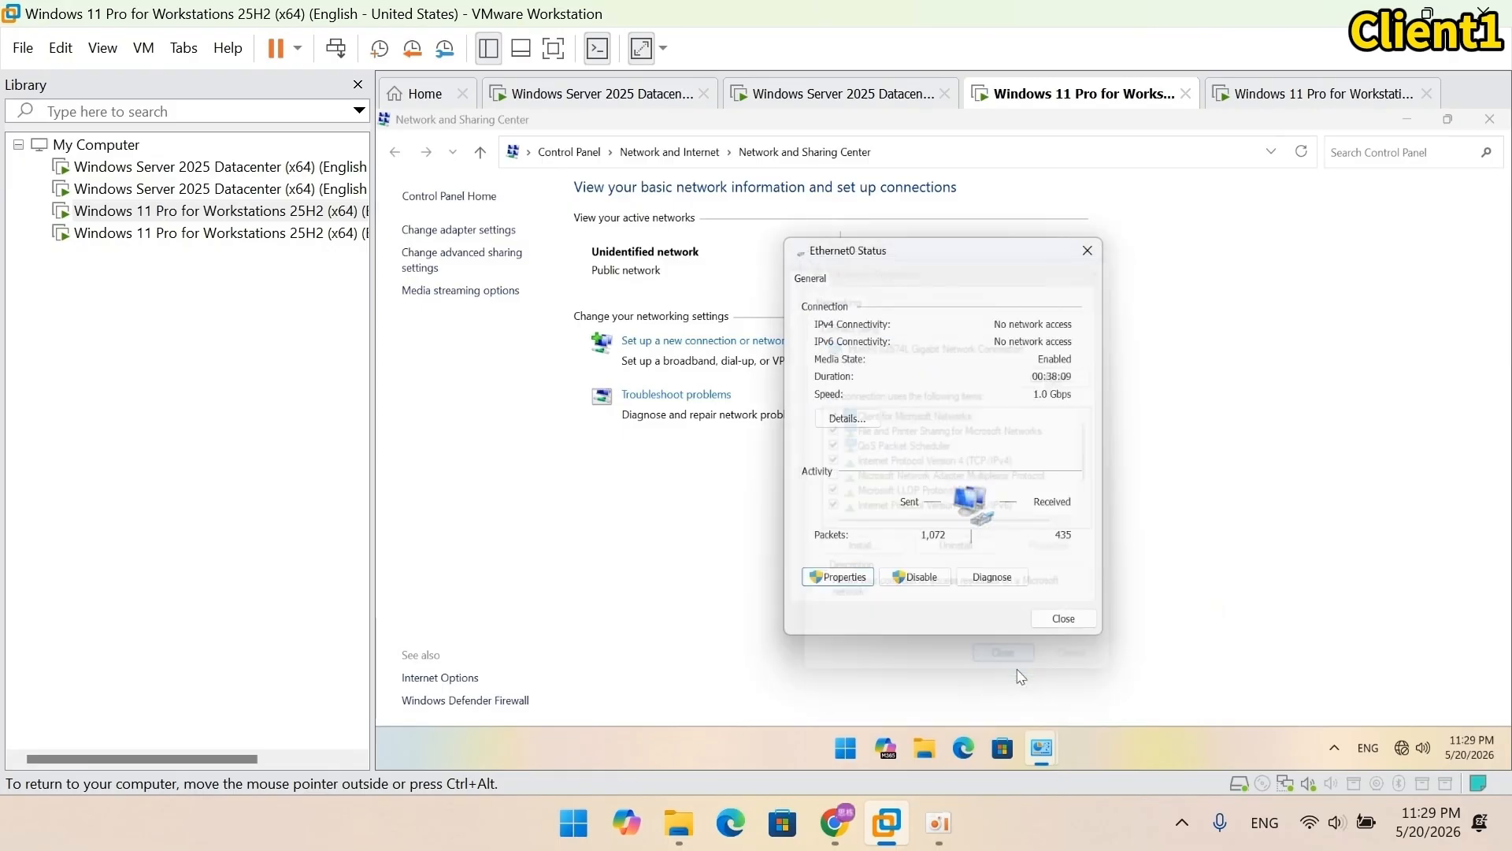
left_click(1064, 618)
left_click(1491, 123)
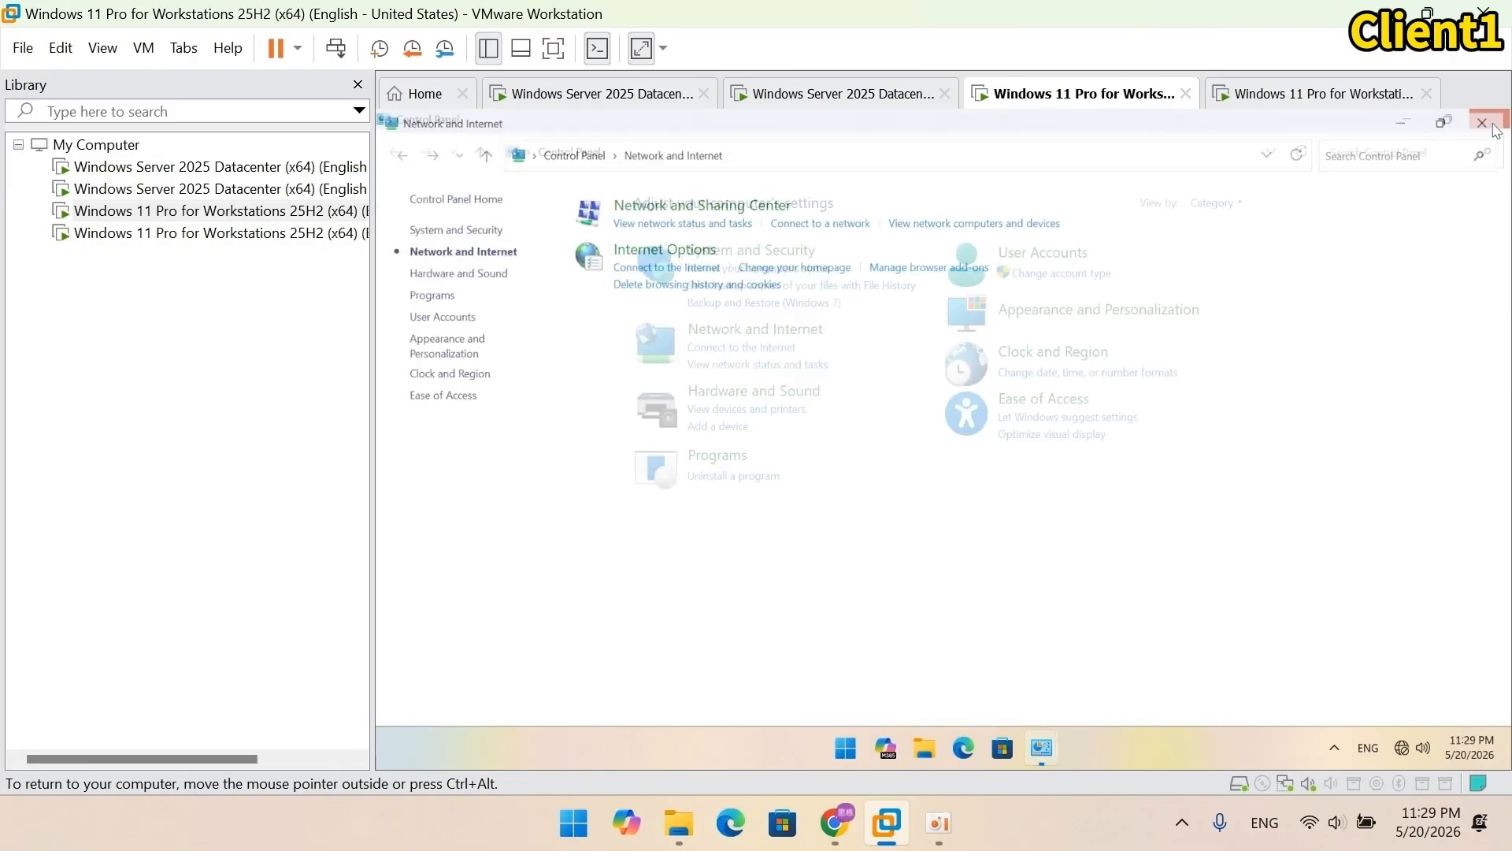
left_click(1491, 124)
Step: Rename the computer to Client1 from the About page
right_click(438, 162)
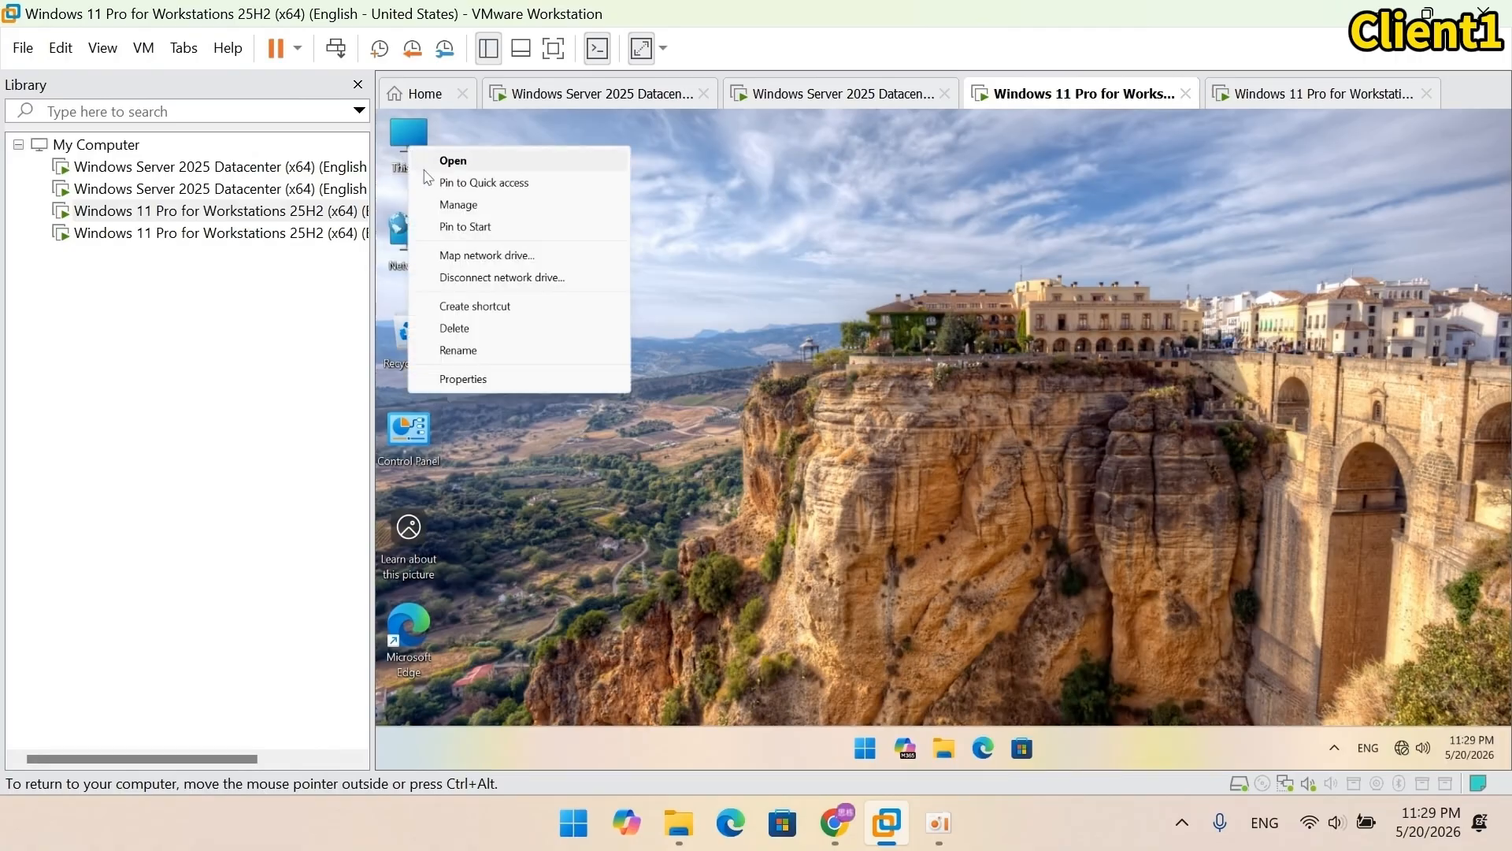
left_click(528, 379)
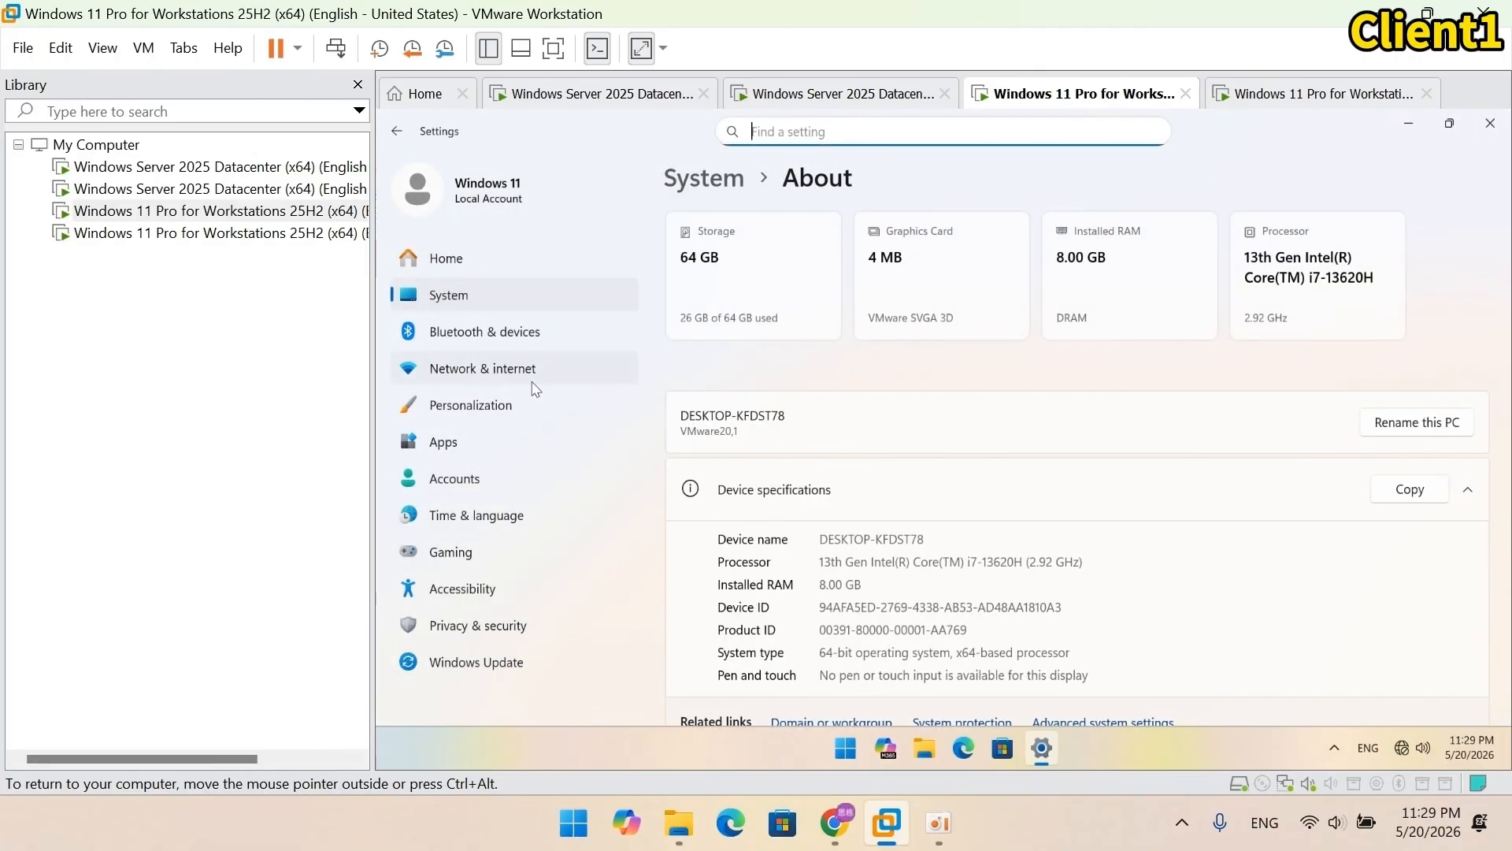
left_click(1415, 424)
type("Client1")
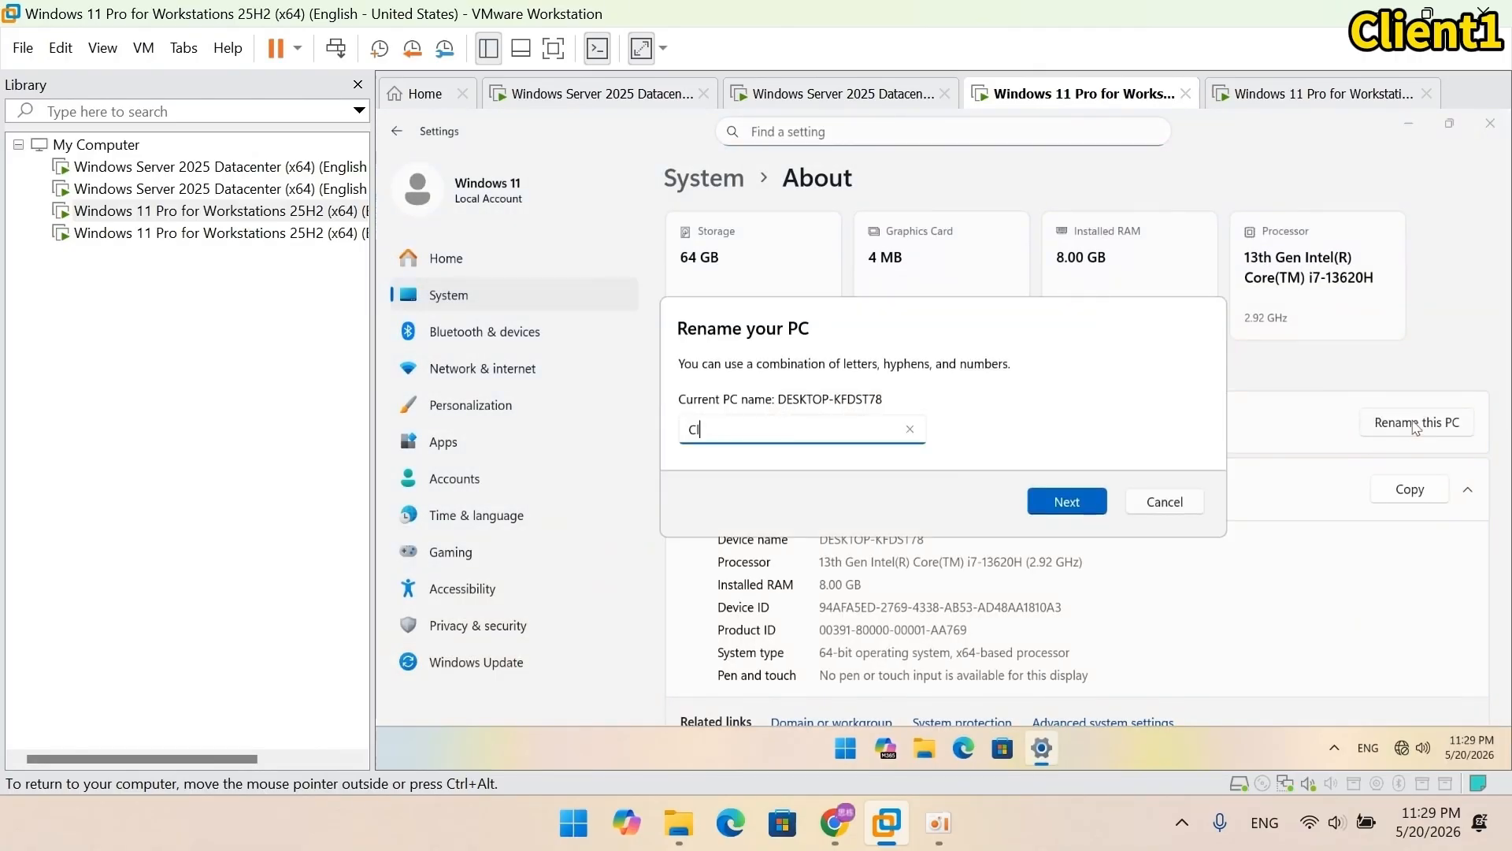
left_click(1098, 511)
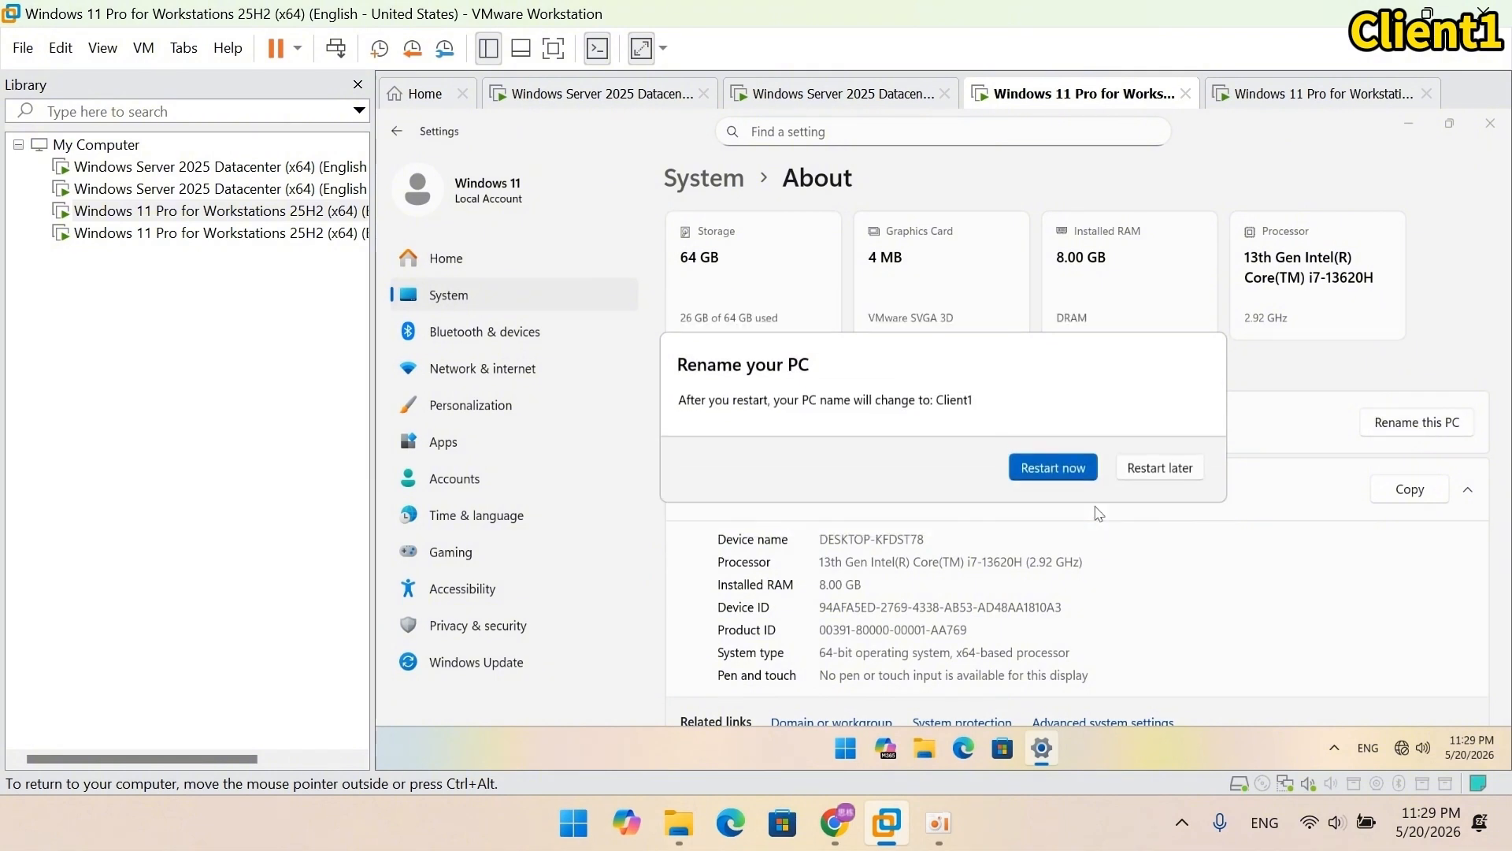
Step: Restart to apply the name, then view the About page showing device name Client1
left_click(1060, 463)
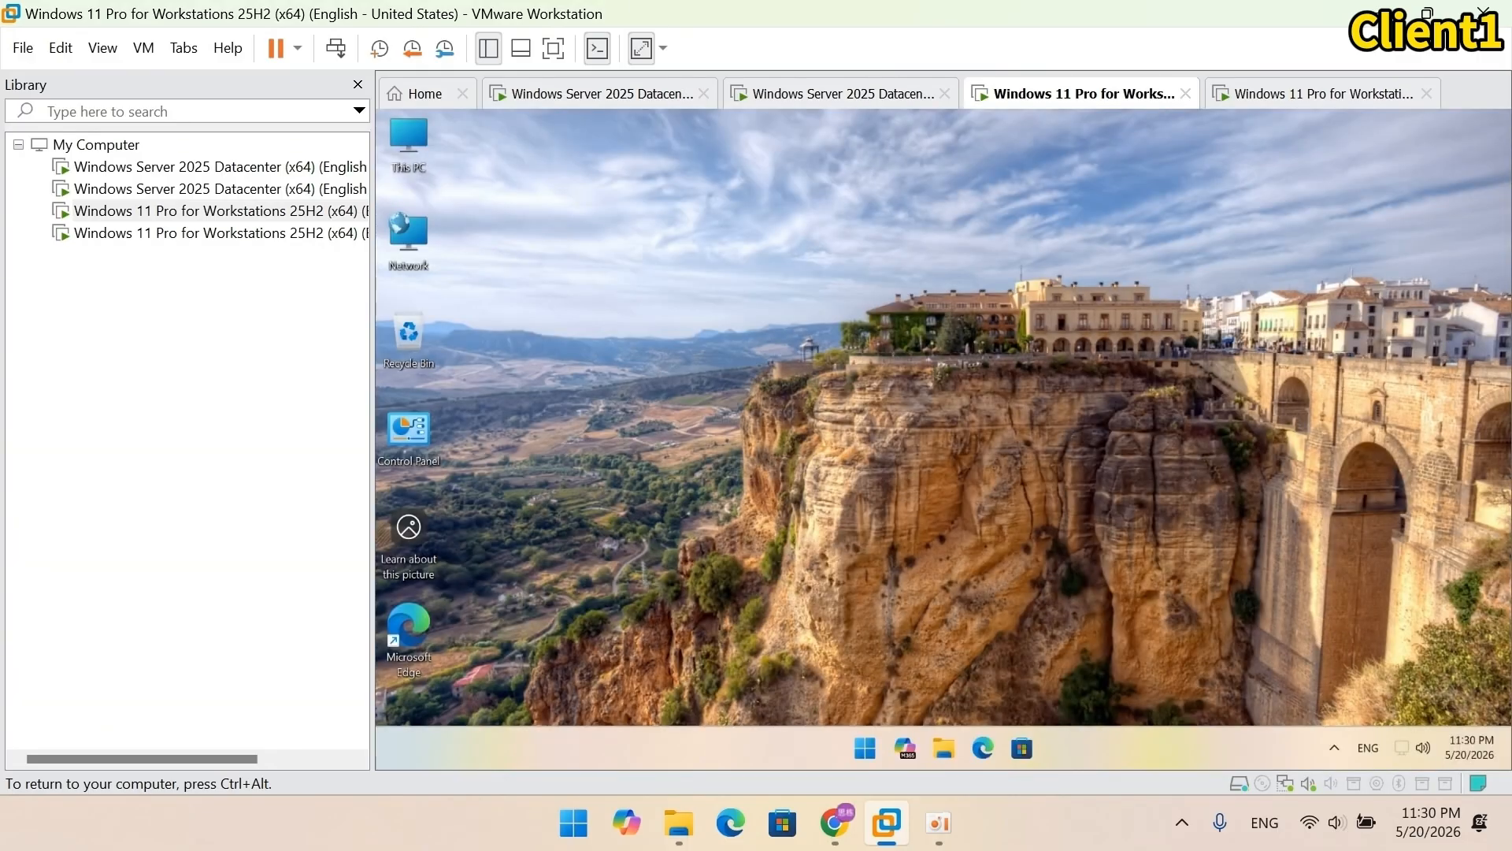
right_click(406, 146)
left_click(502, 377)
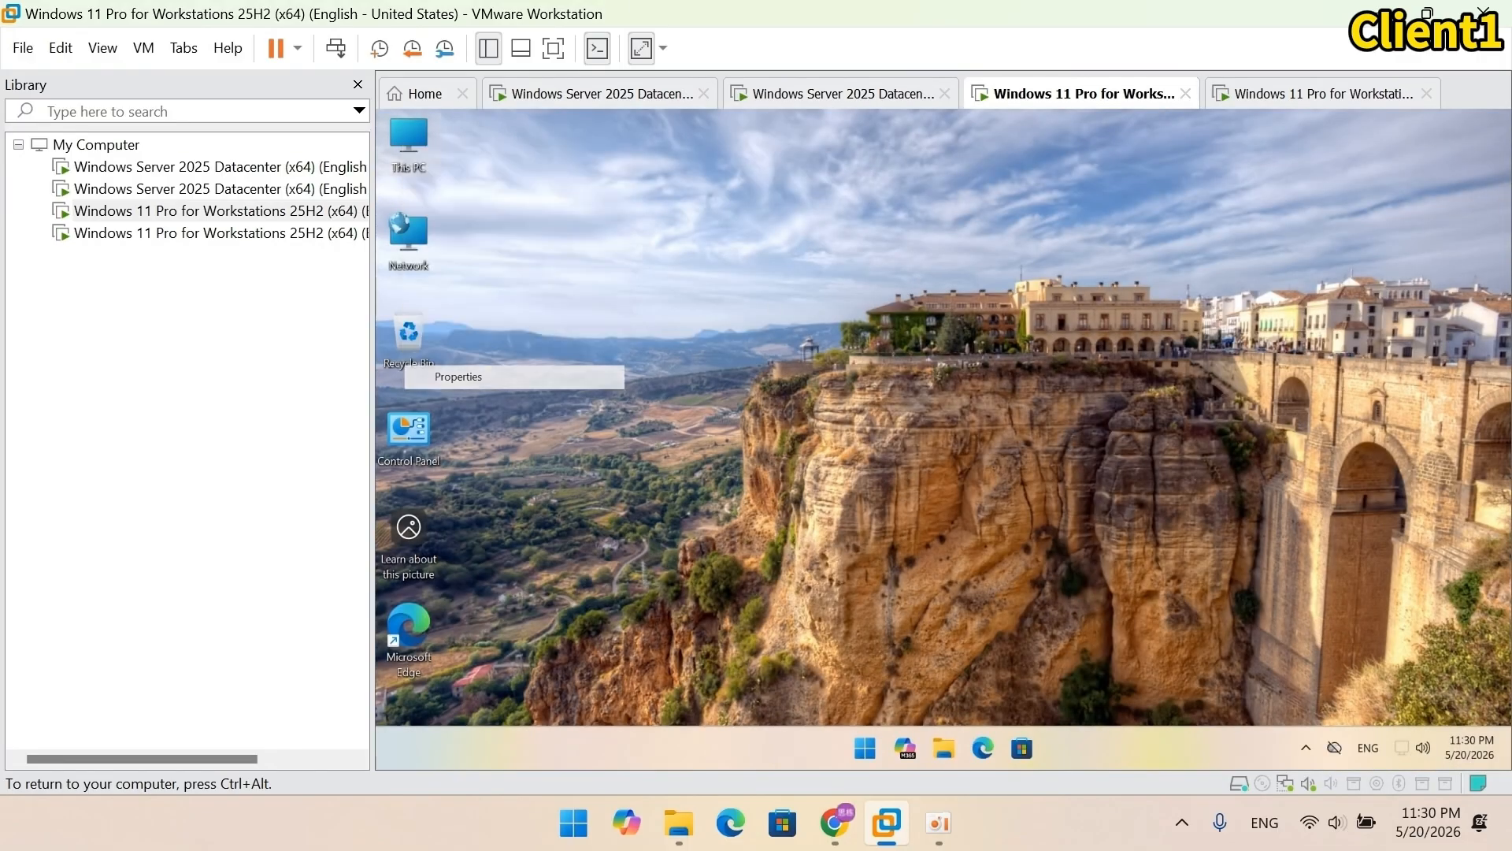
scroll(788, 412, "down", 2)
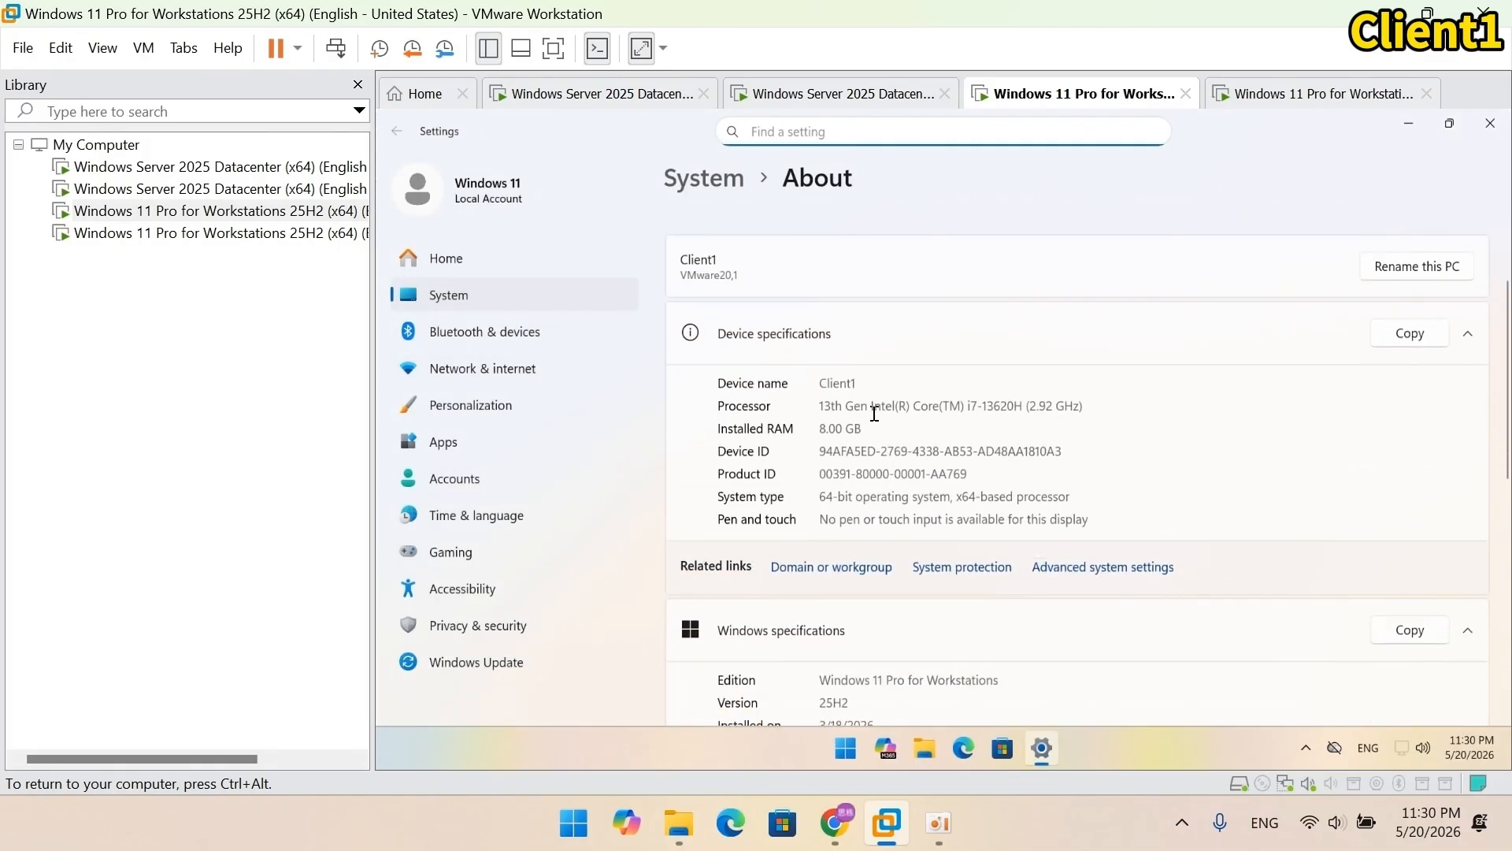
Step: Set Client1 to join the domain training.server2025.com in System Properties
left_click(857, 567)
left_click(713, 403)
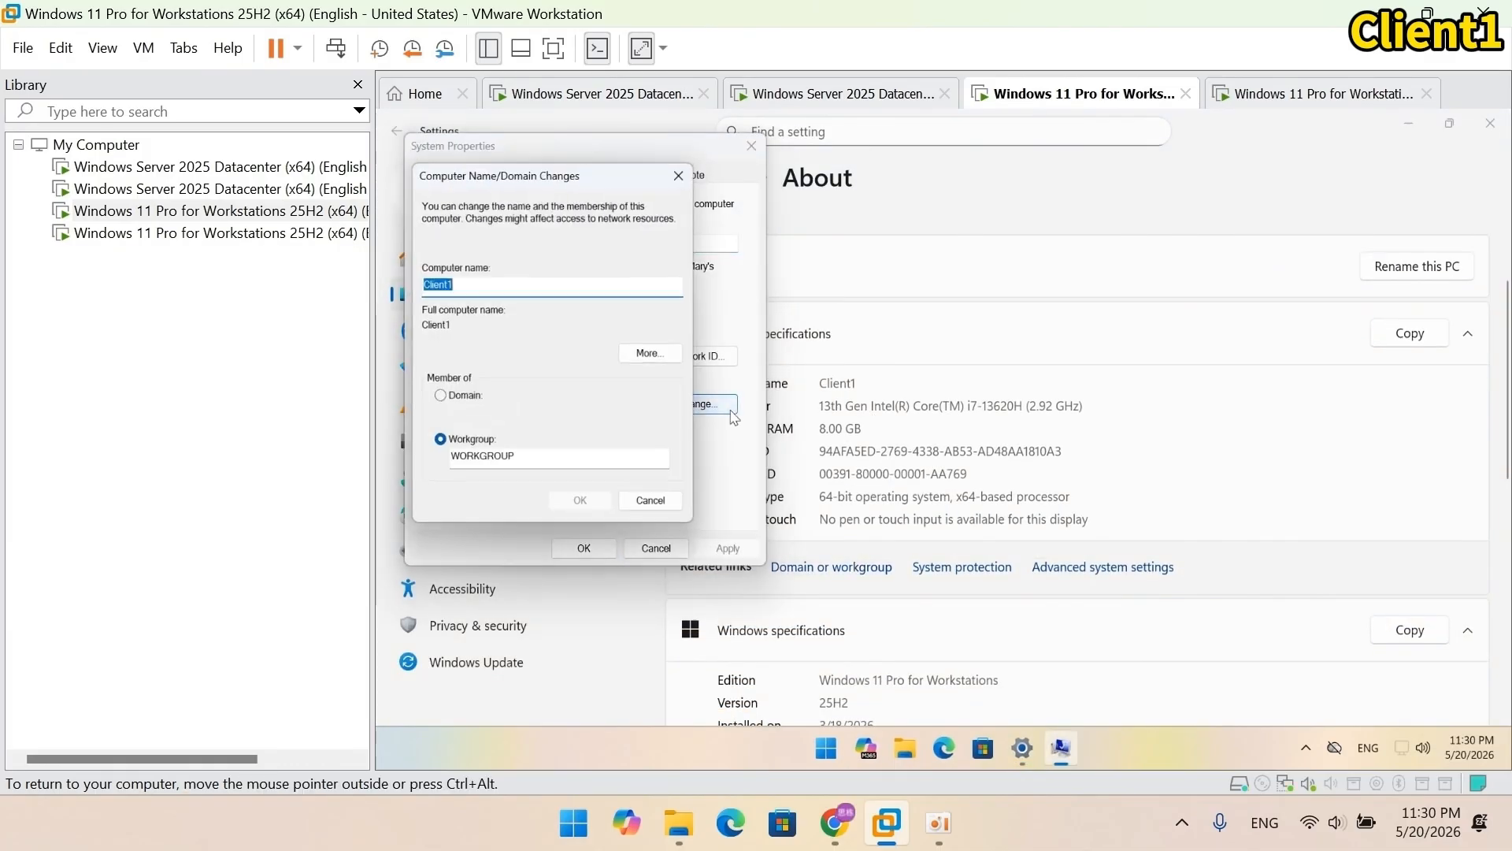
left_click(465, 396)
left_click(628, 417)
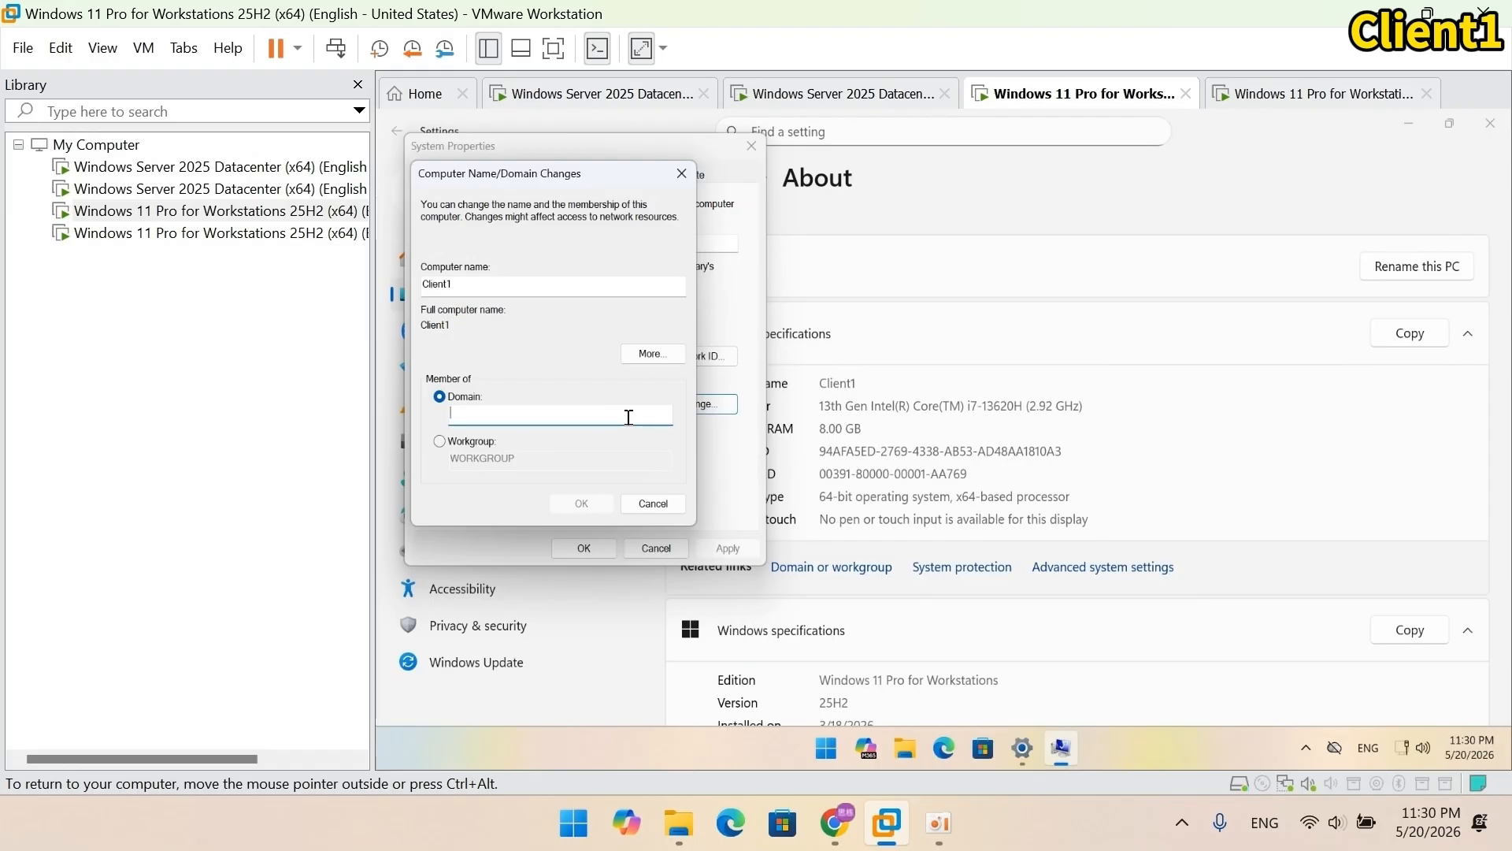
type("training.server2025")
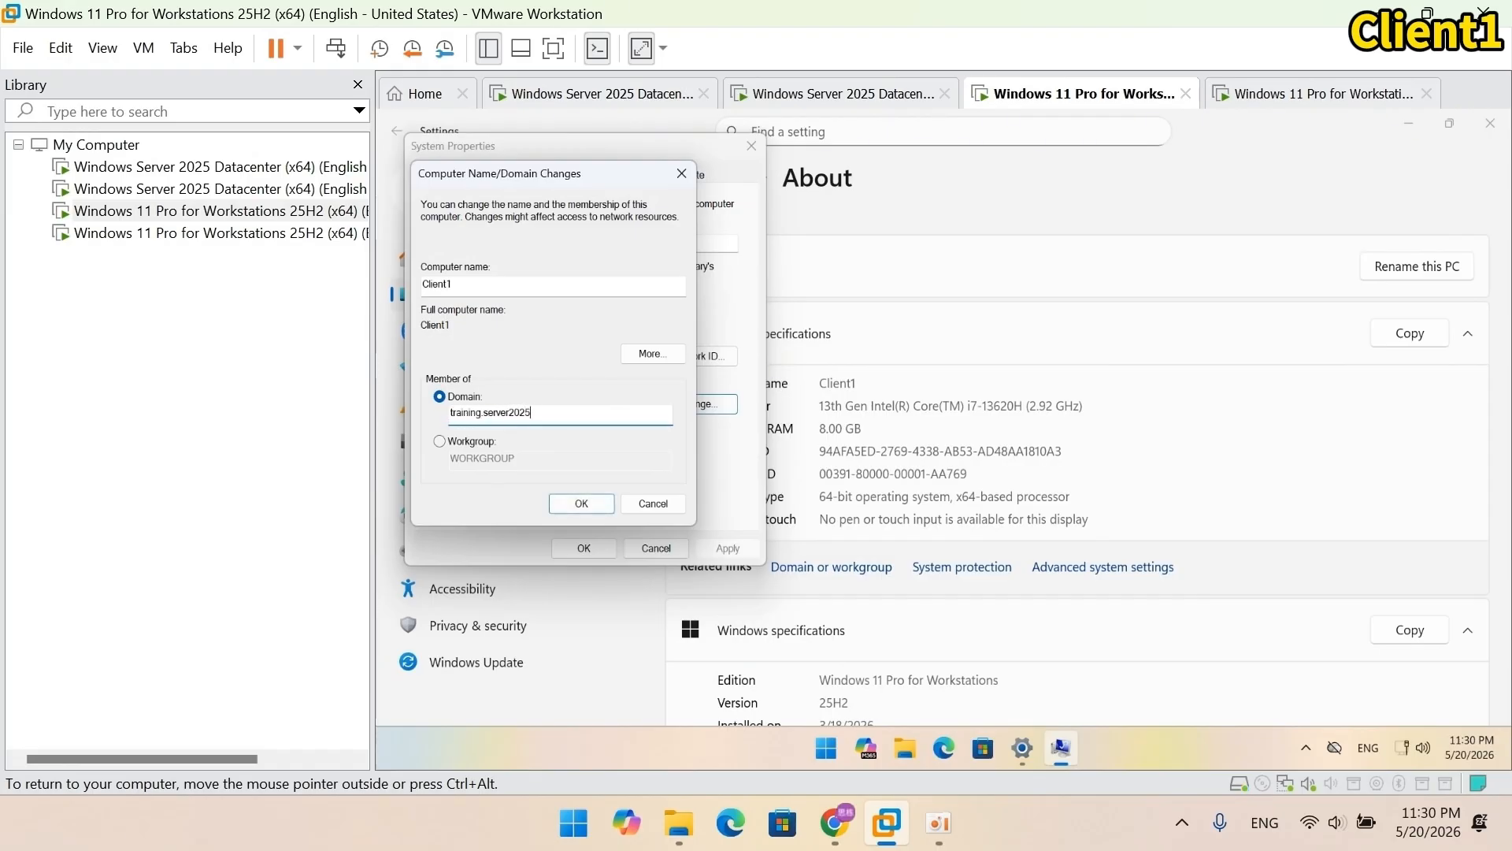
type(".com")
left_click(600, 504)
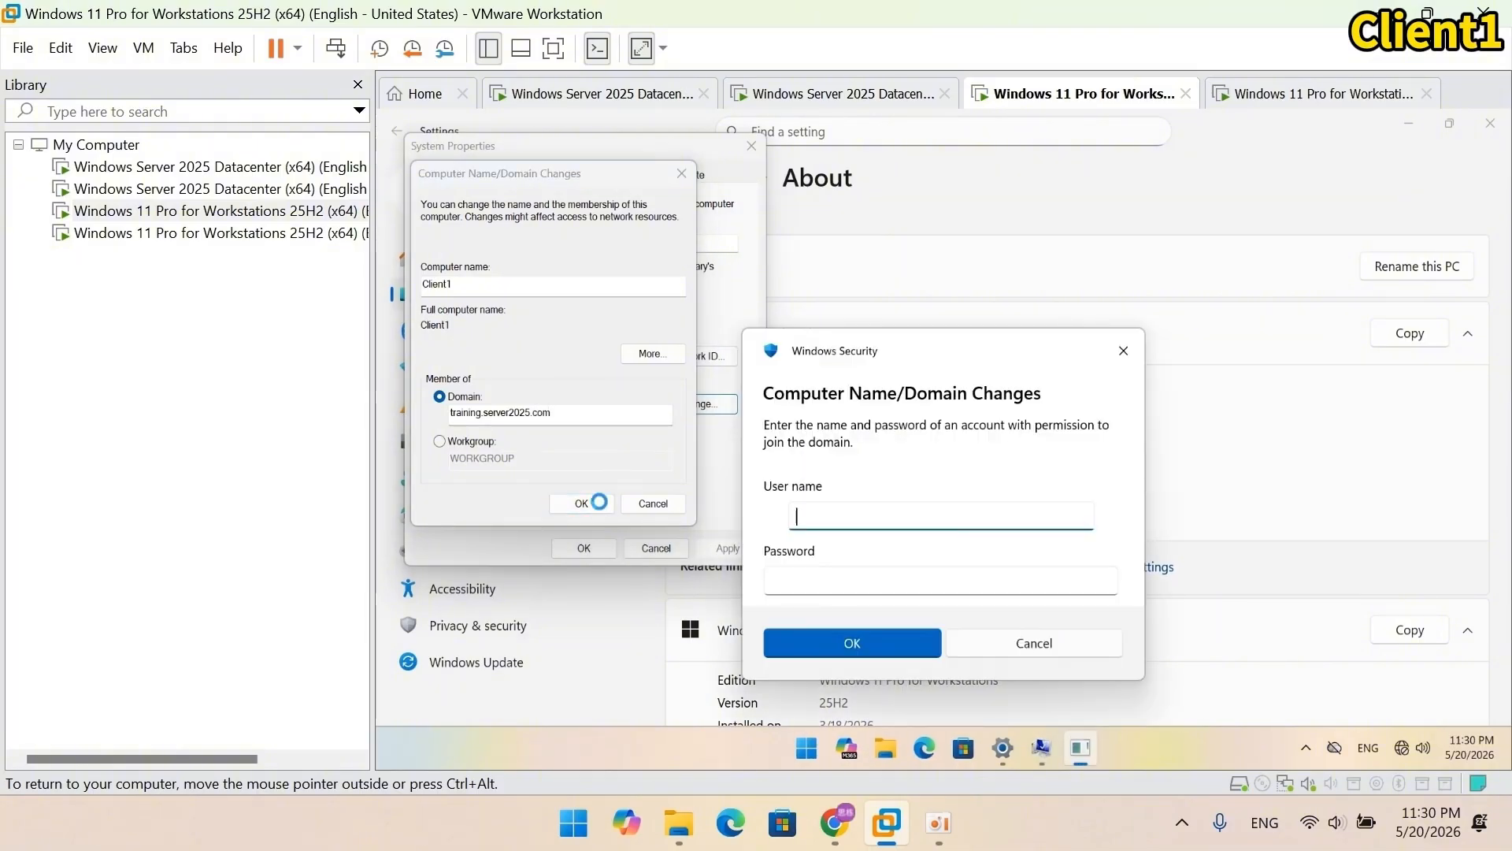
Step: Authenticate as training.server2025.com\administrator, acknowledge the welcome message, and restart Client1
type("training.server2025.com\\adminis")
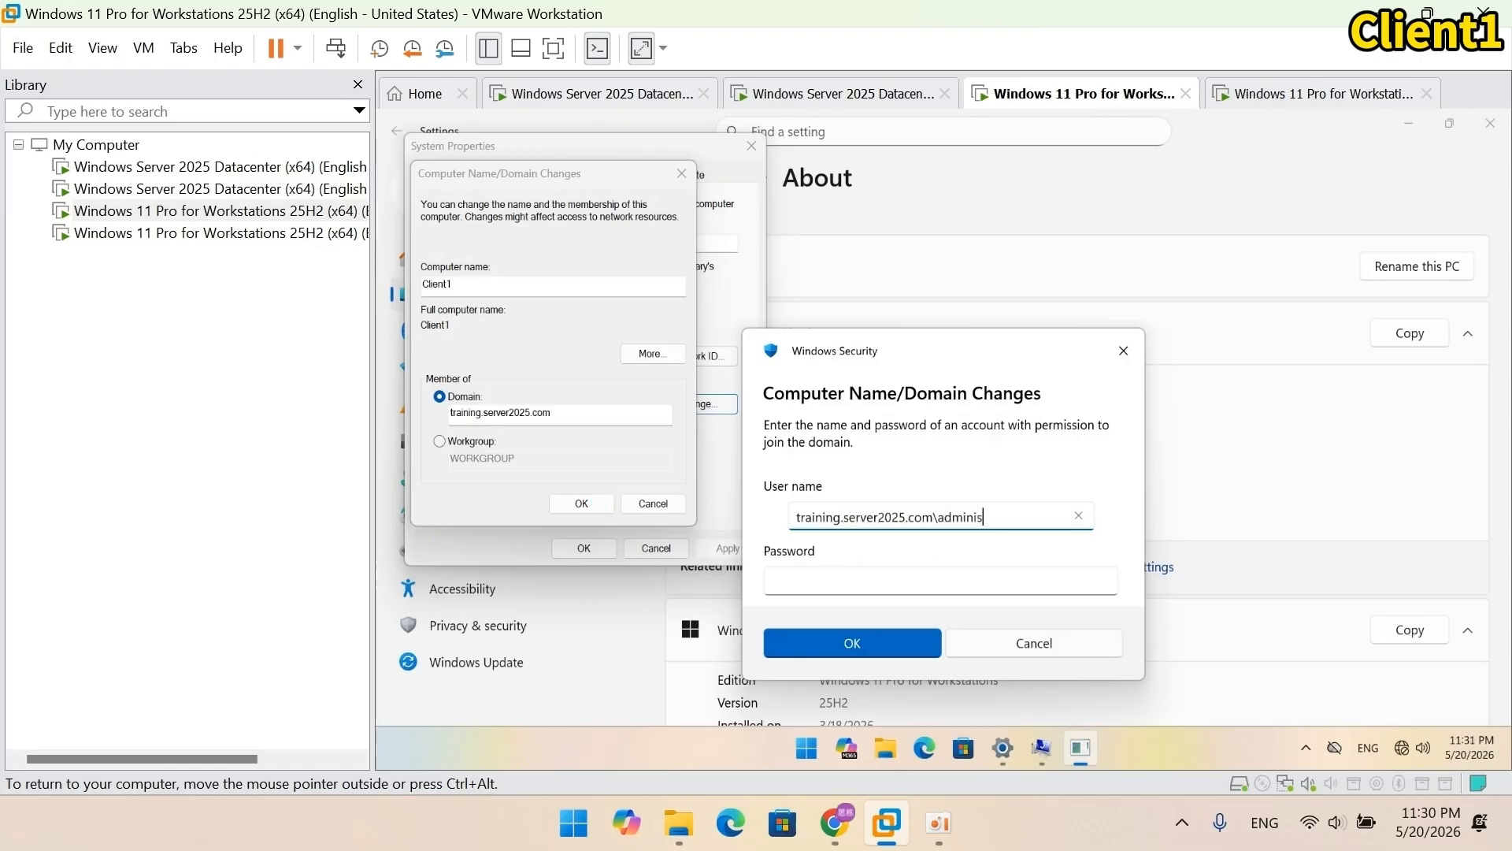
type("trator")
left_click(874, 583)
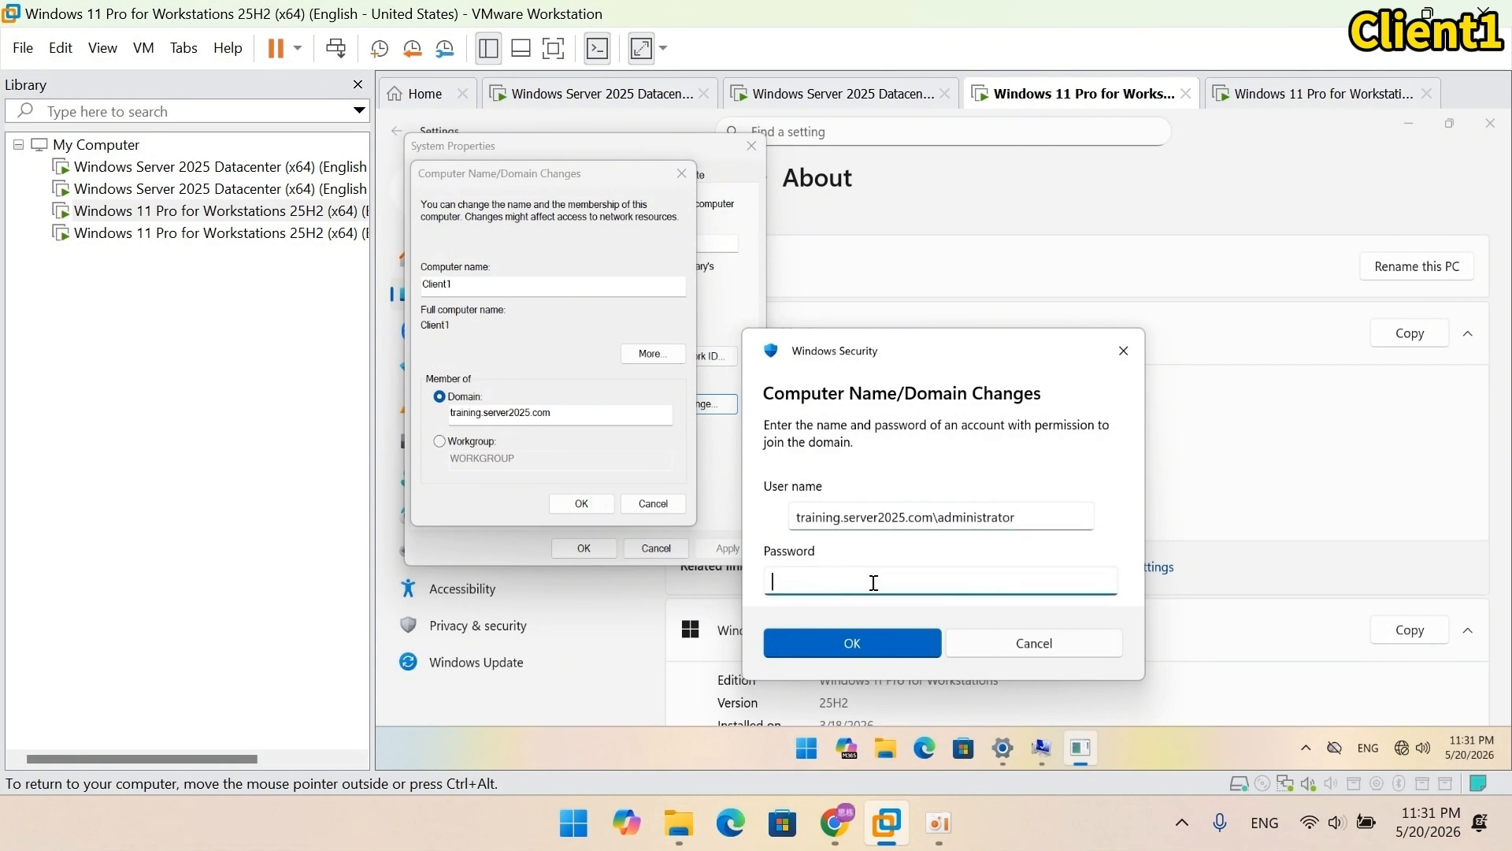
type("•••••••")
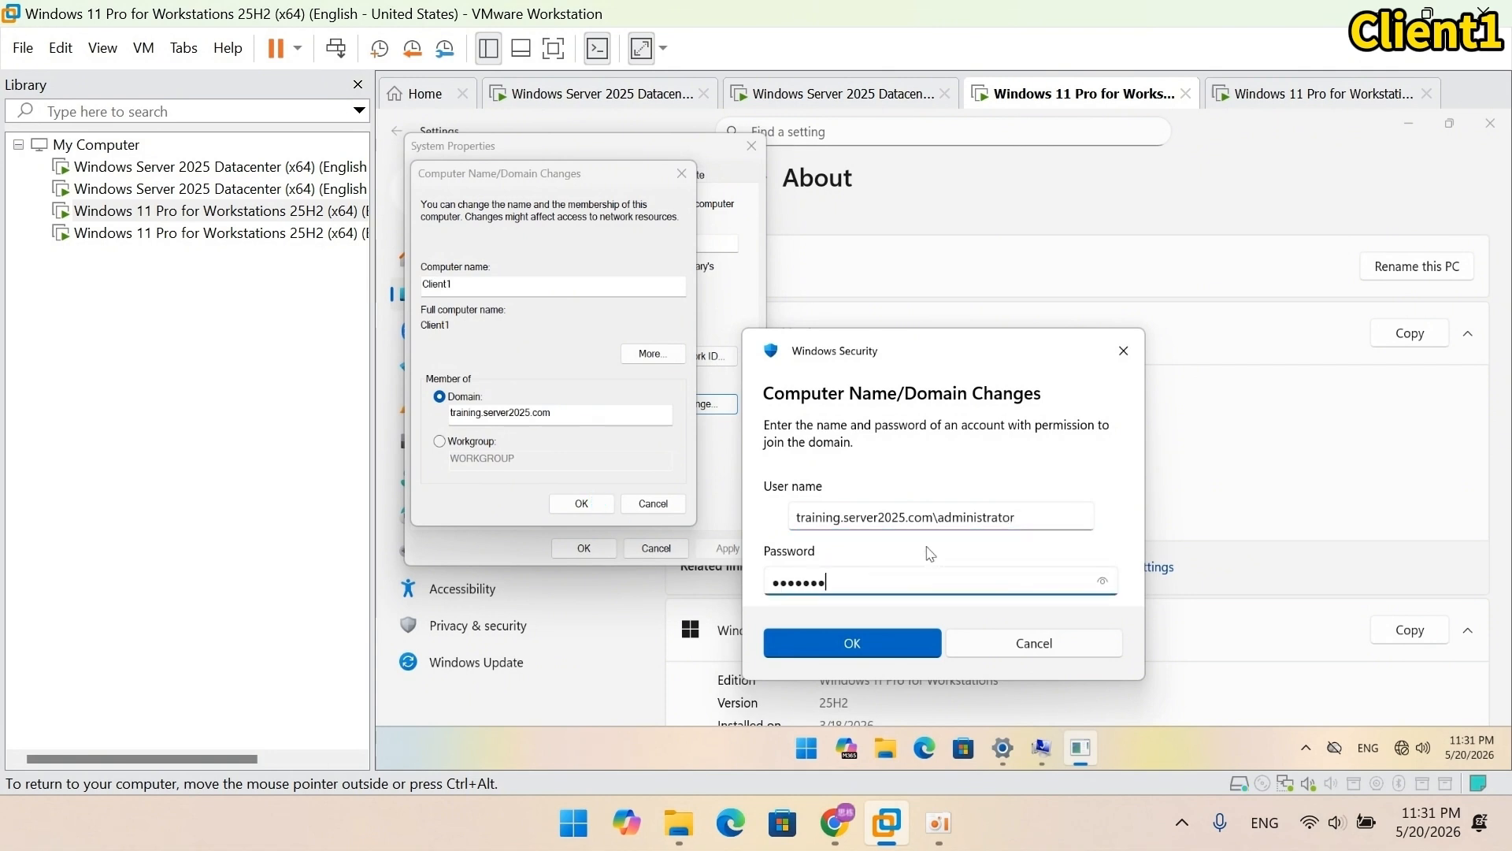
type("•••••••••")
left_click(888, 650)
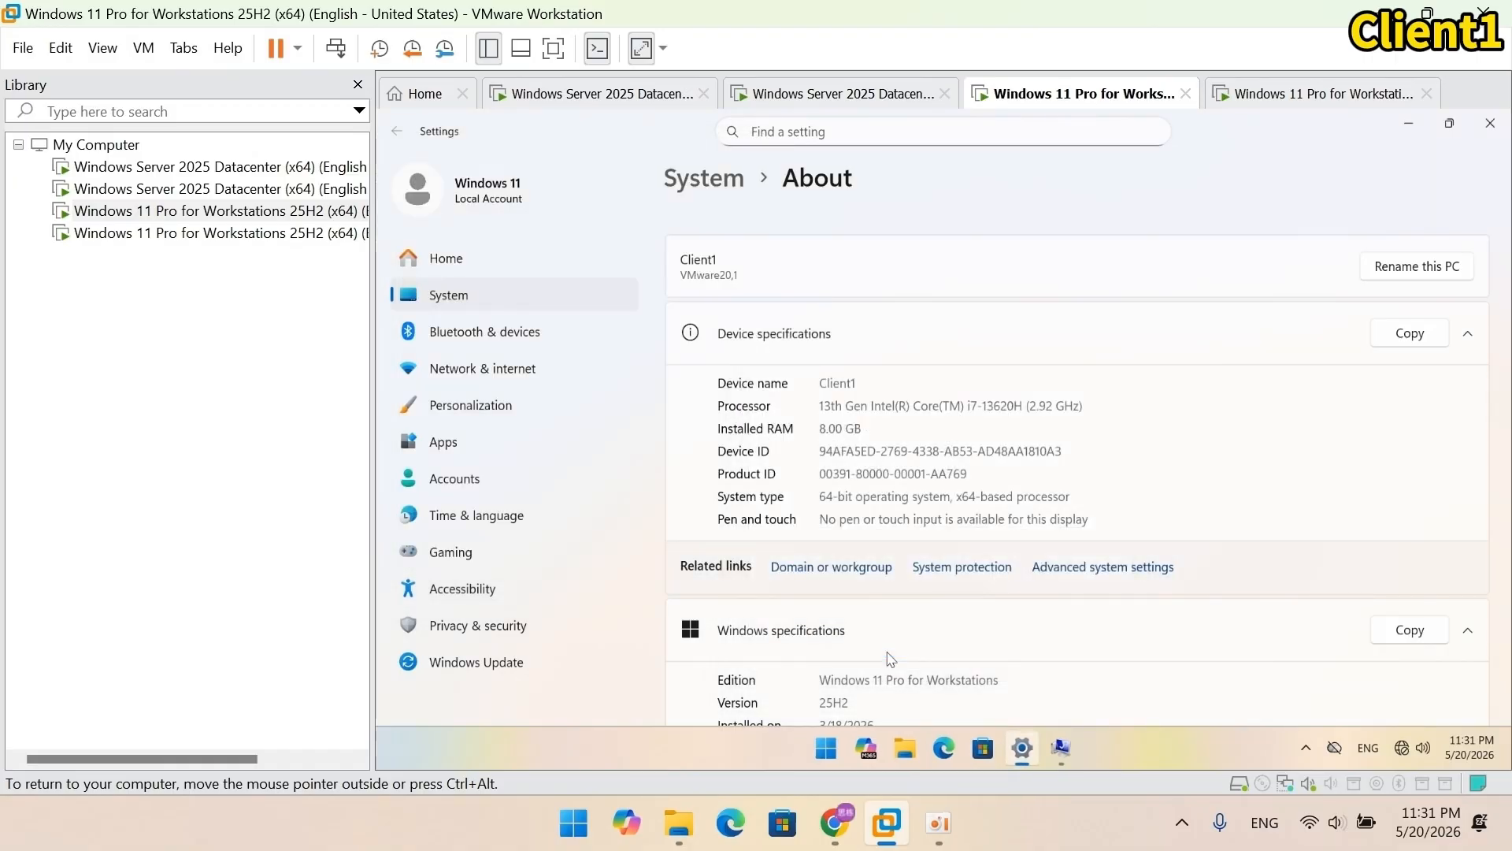
left_click(1050, 494)
left_click(1060, 452)
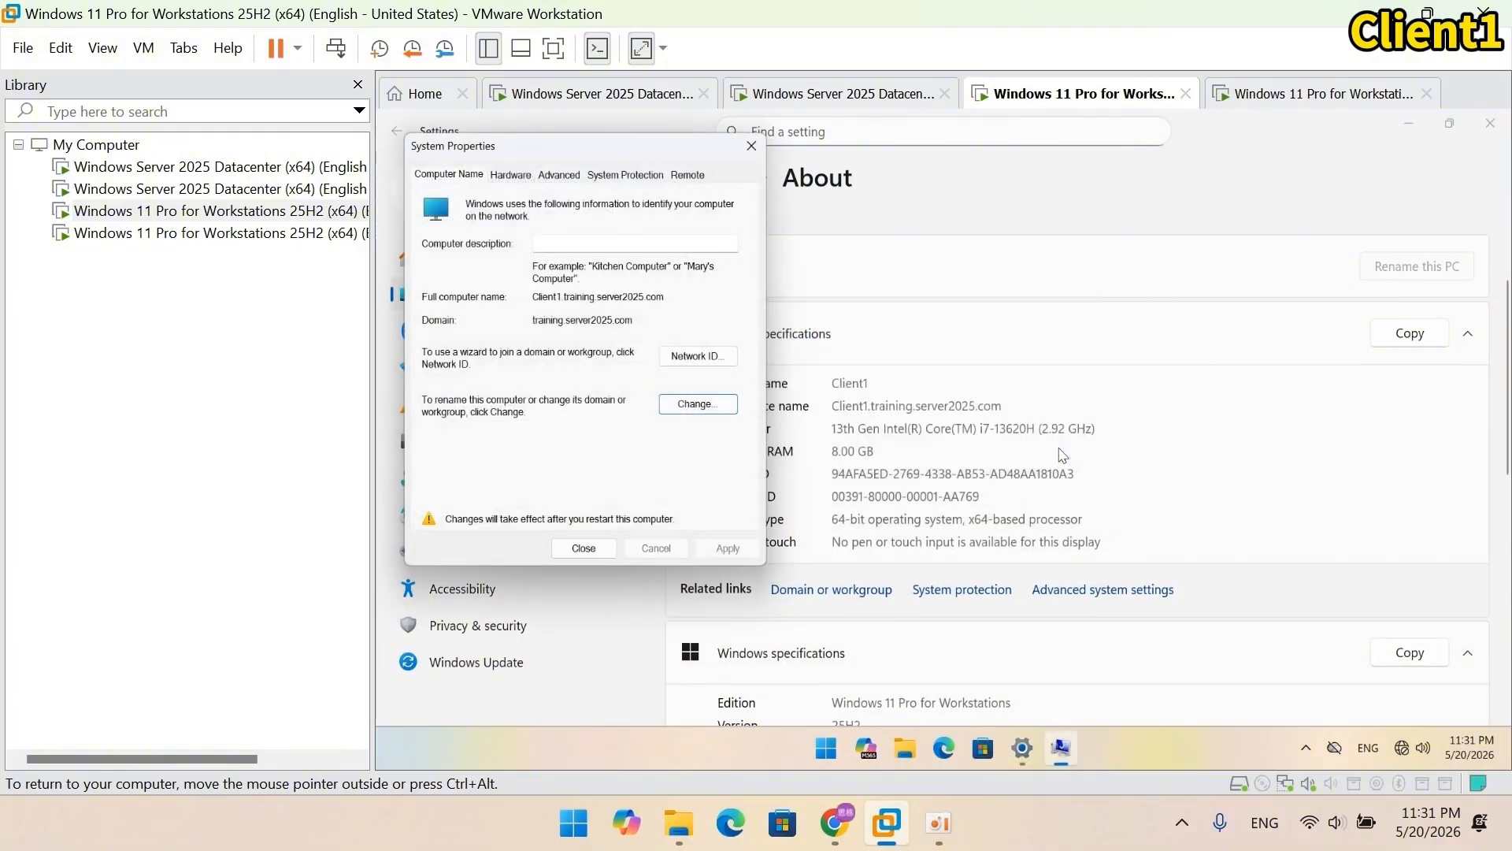
left_click(584, 547)
left_click(933, 445)
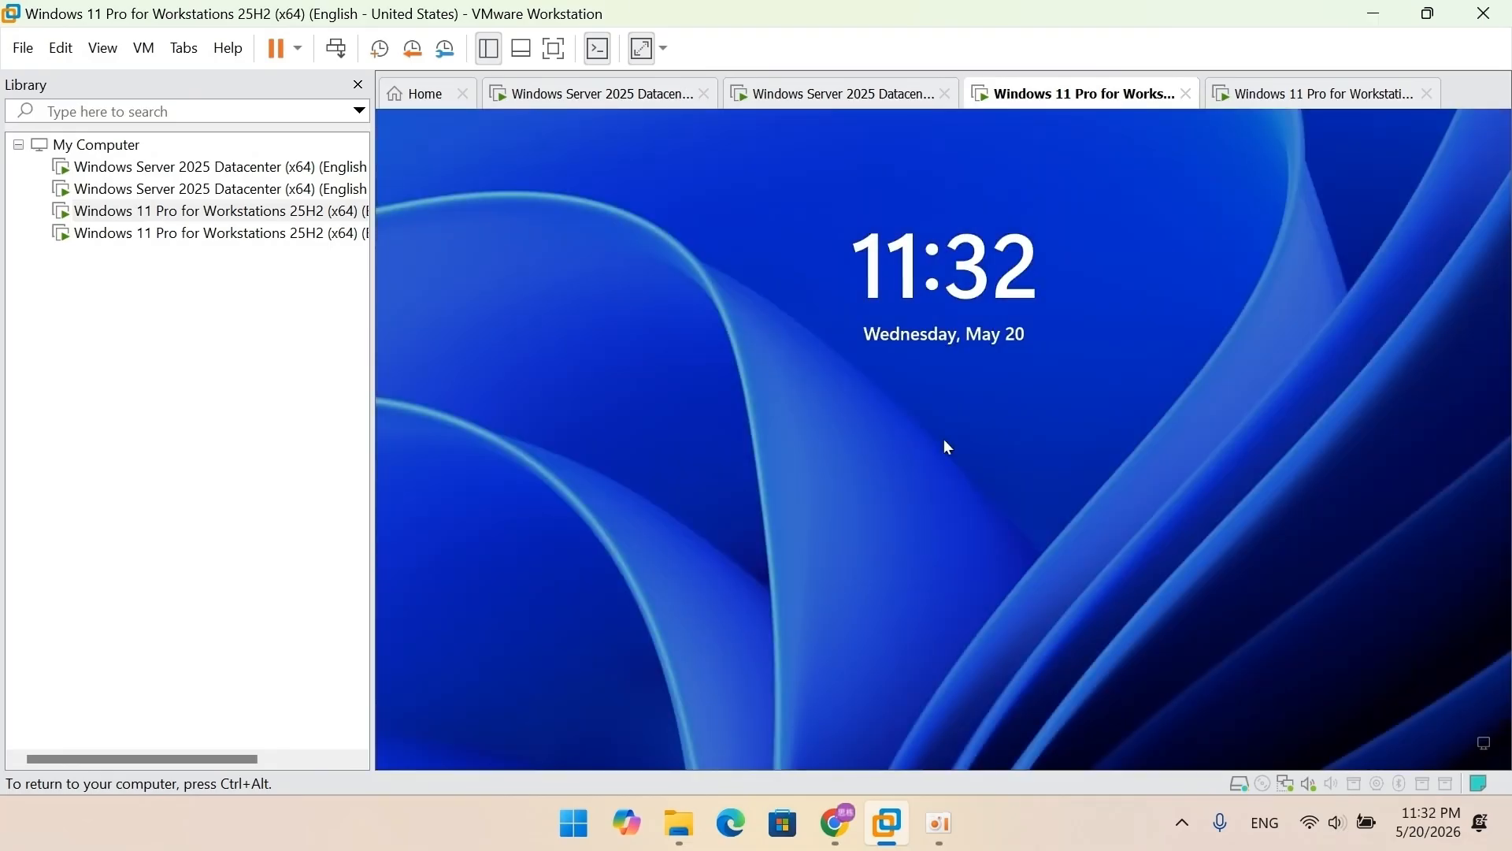
Step: On Client2, open the Ethernet0 IPv4 properties via Network and Sharing Center
left_click(1264, 95)
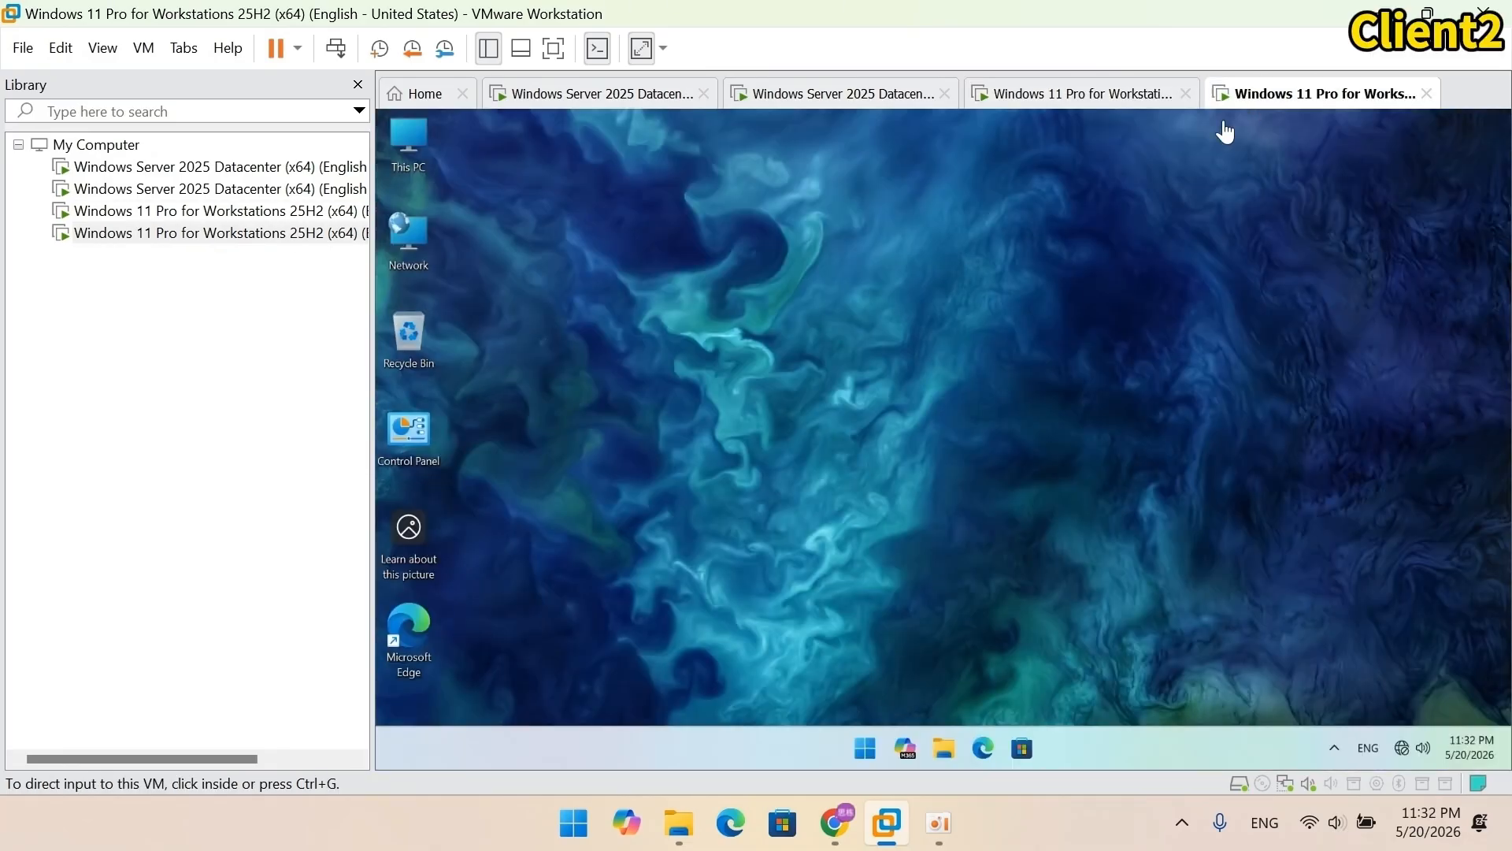
double_click(425, 433)
left_click(701, 331)
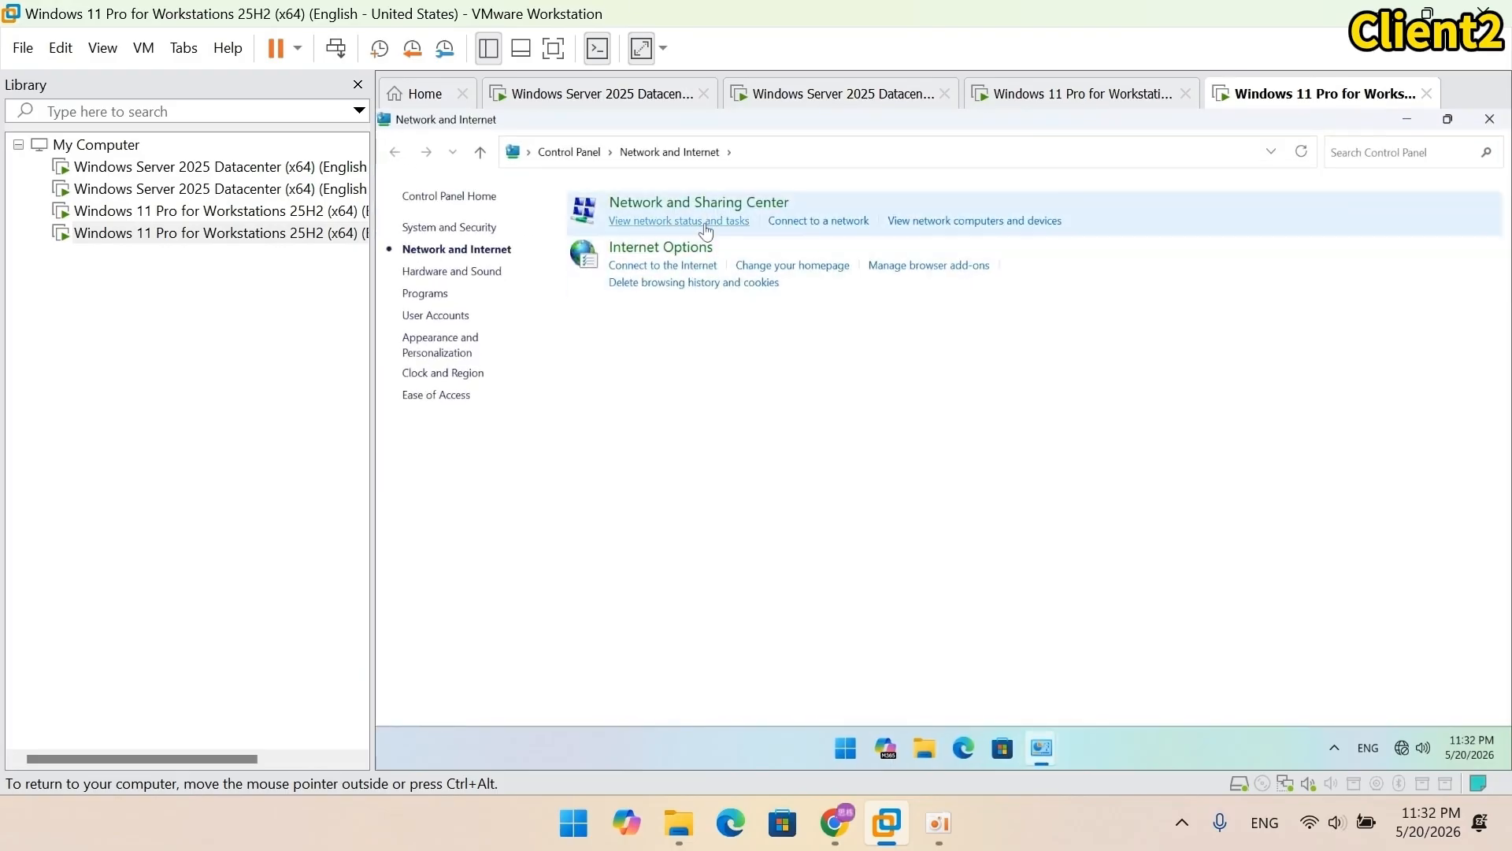
left_click(714, 206)
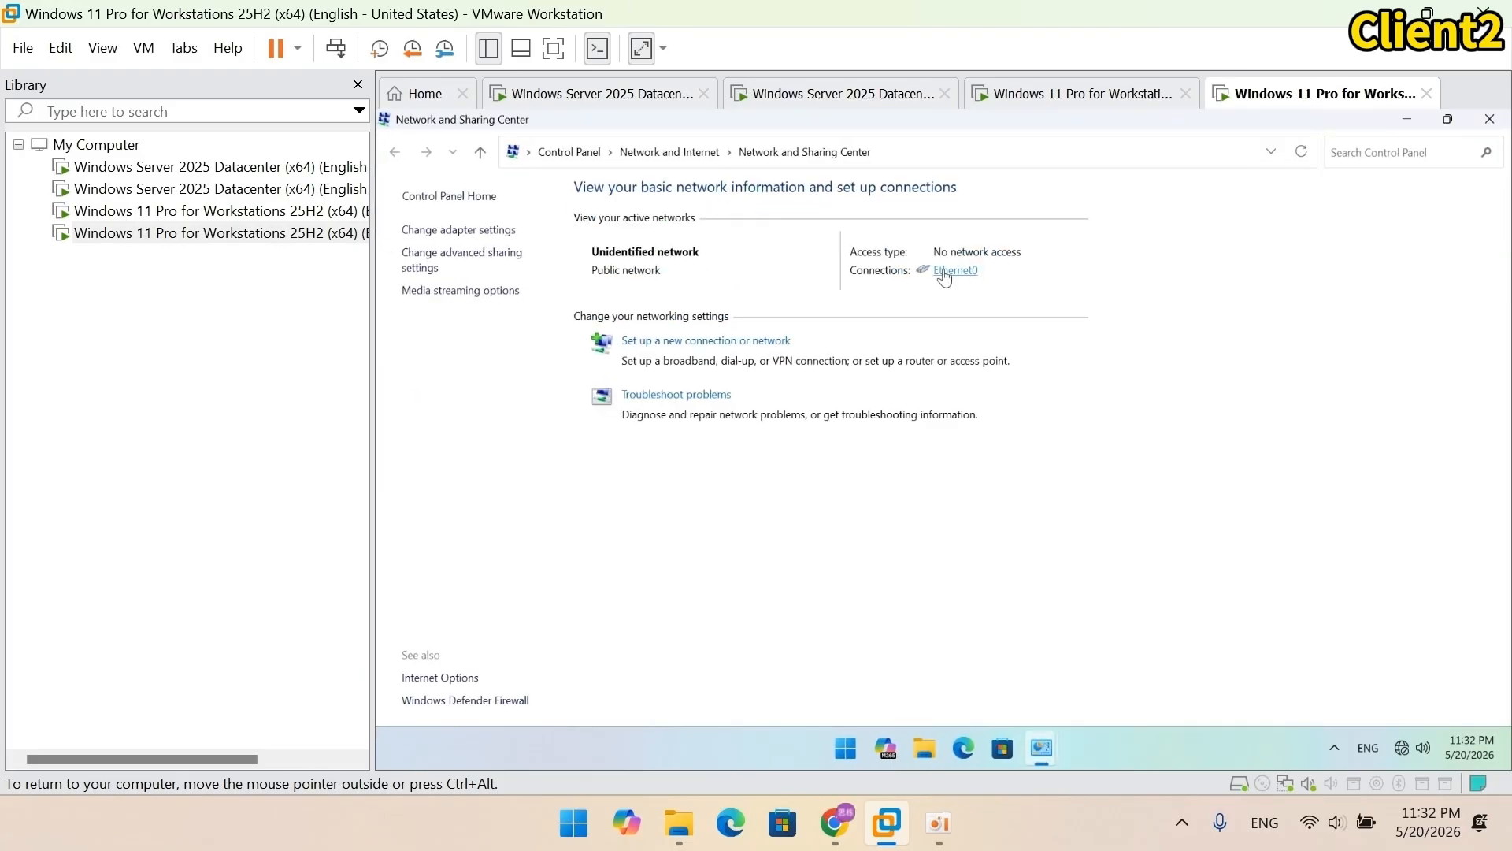
left_click(941, 271)
left_click(840, 577)
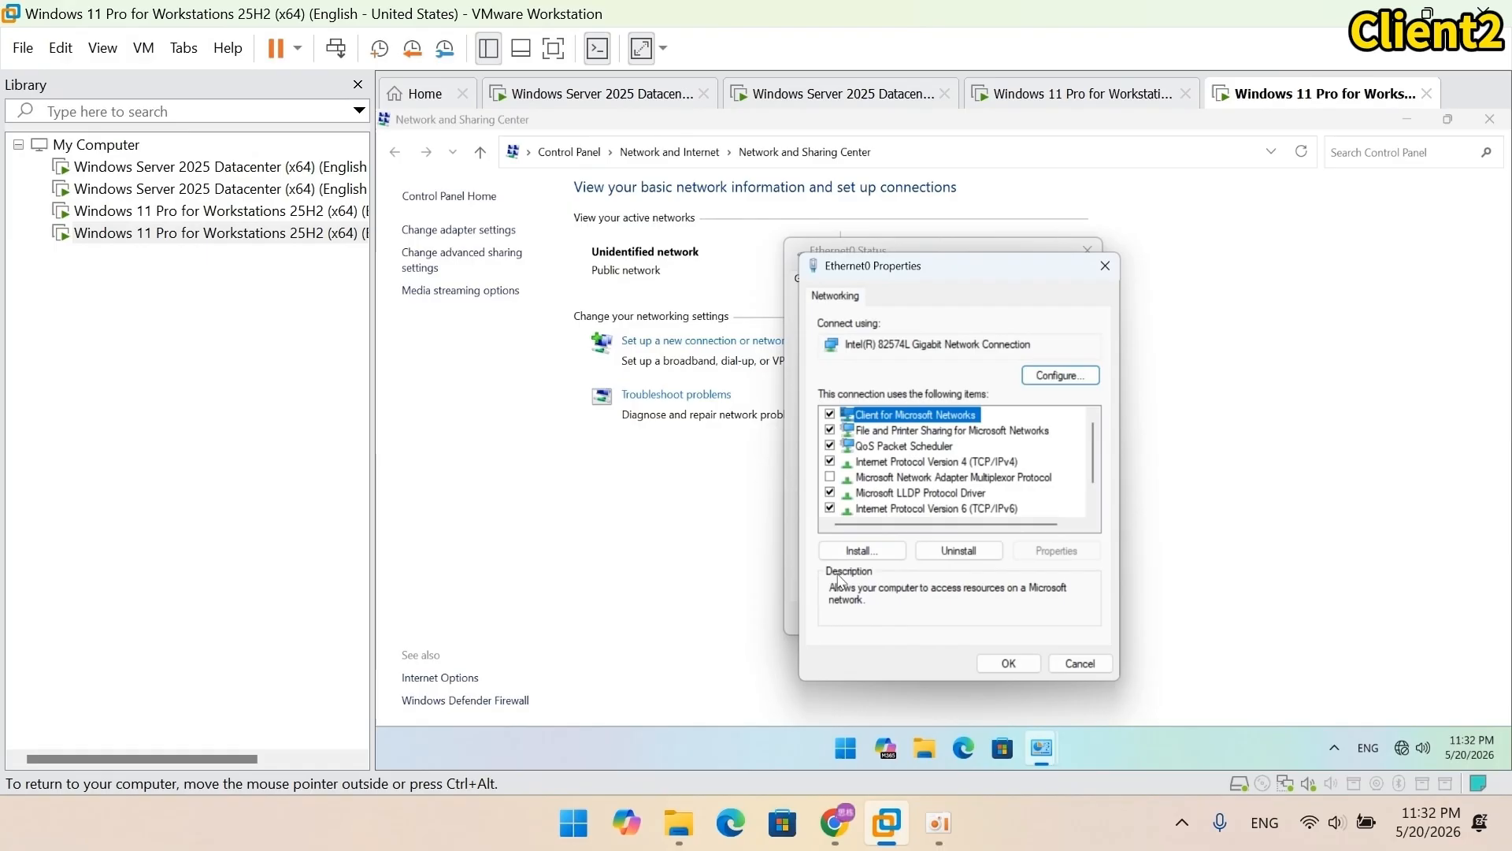
left_click(924, 465)
left_click(1057, 550)
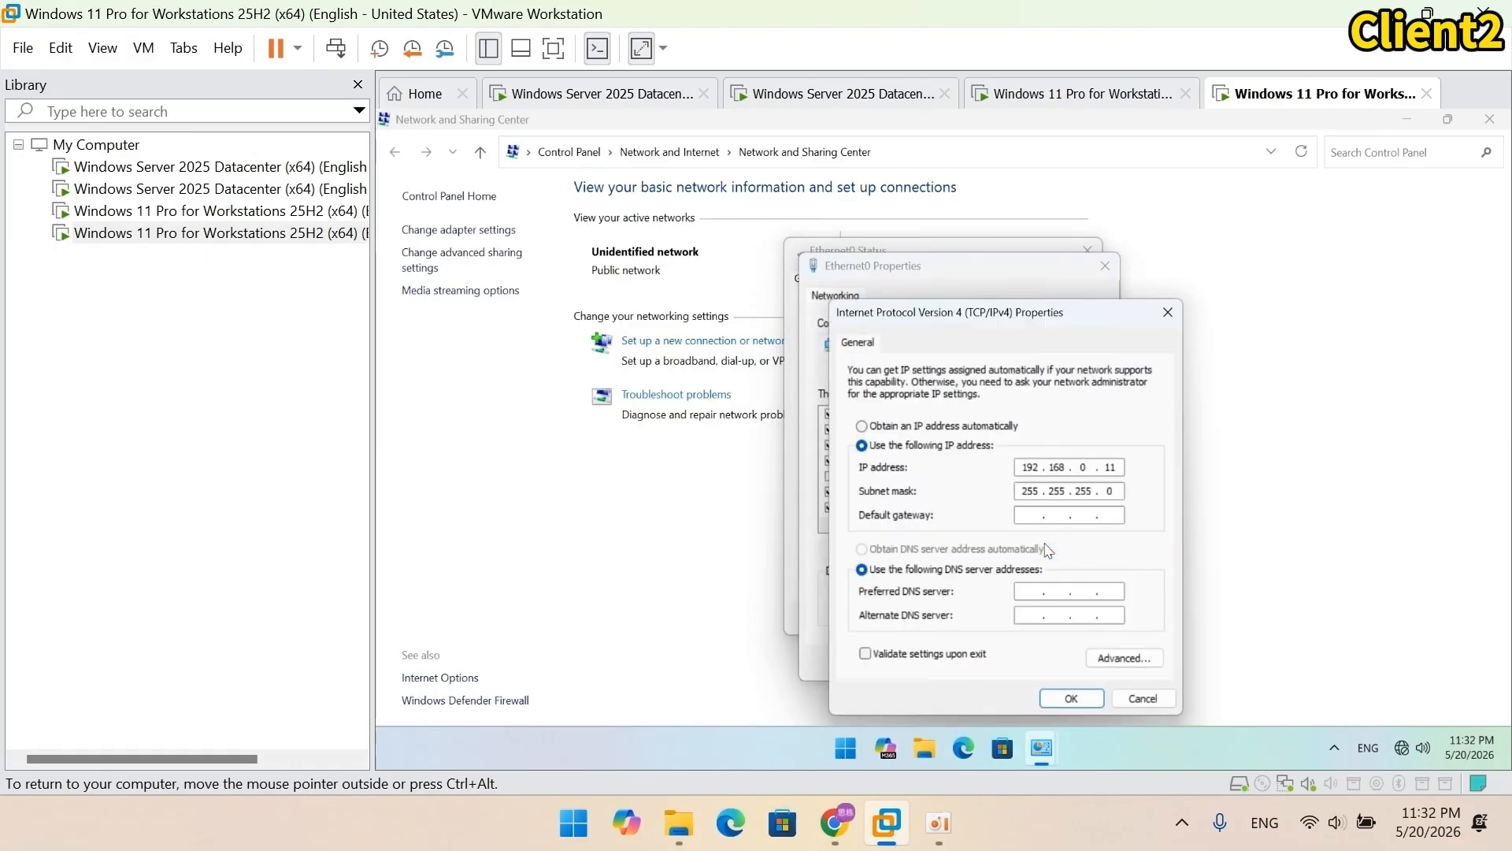
Step: Set the preferred DNS server to 192.168.0.1, save, and close the network windows
left_click(1028, 590)
type("192 . 168 . 0 . 1")
left_click(1069, 698)
left_click(1021, 658)
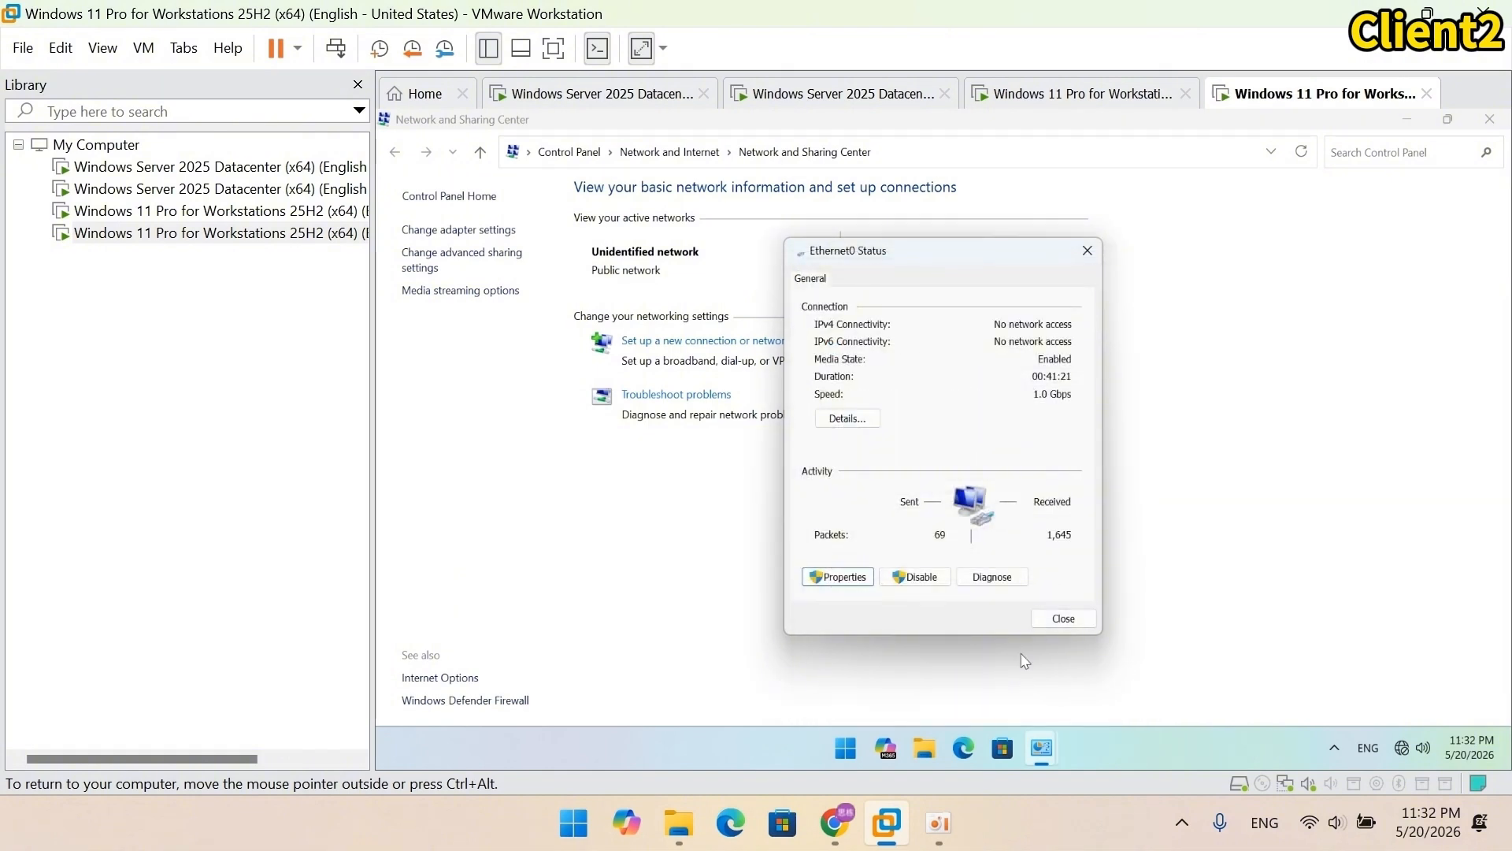
left_click(1061, 618)
left_click(1494, 125)
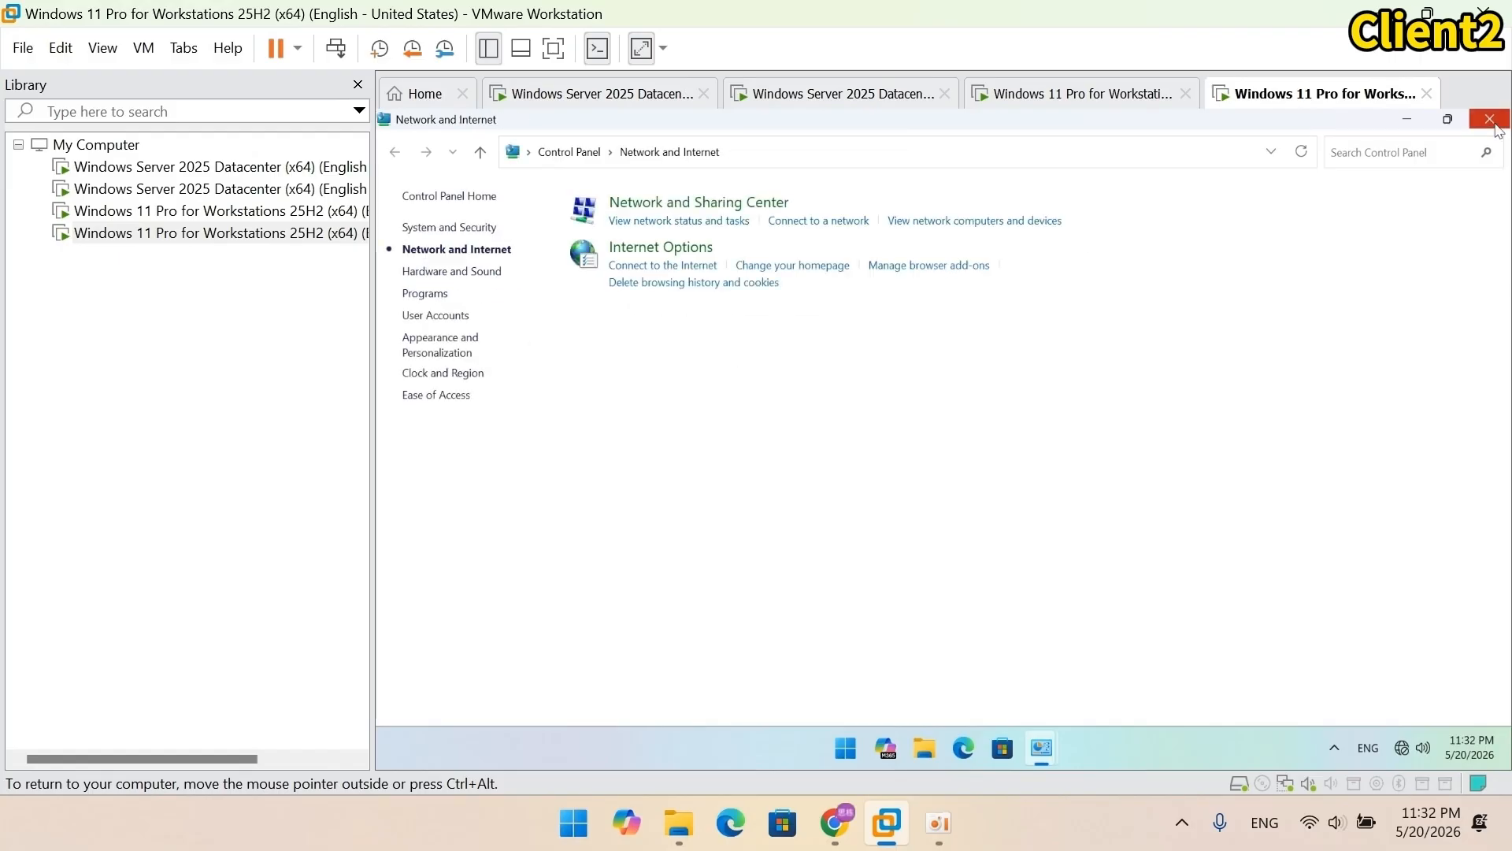
left_click(1489, 119)
Step: Rename the second Windows 11 PC to Client2 and restart it
left_click(1490, 119)
right_click(415, 146)
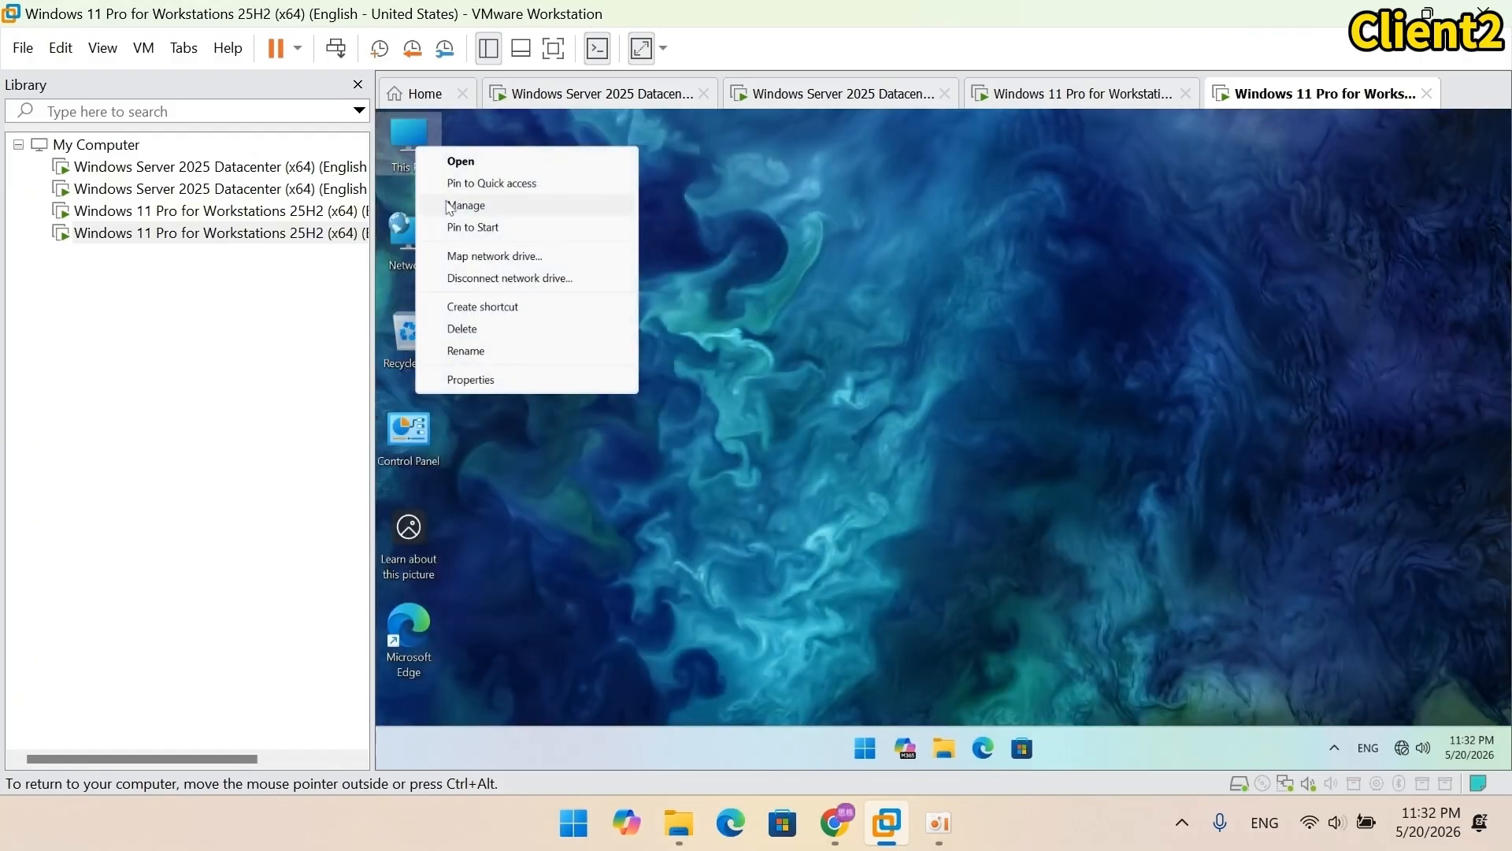
left_click(522, 382)
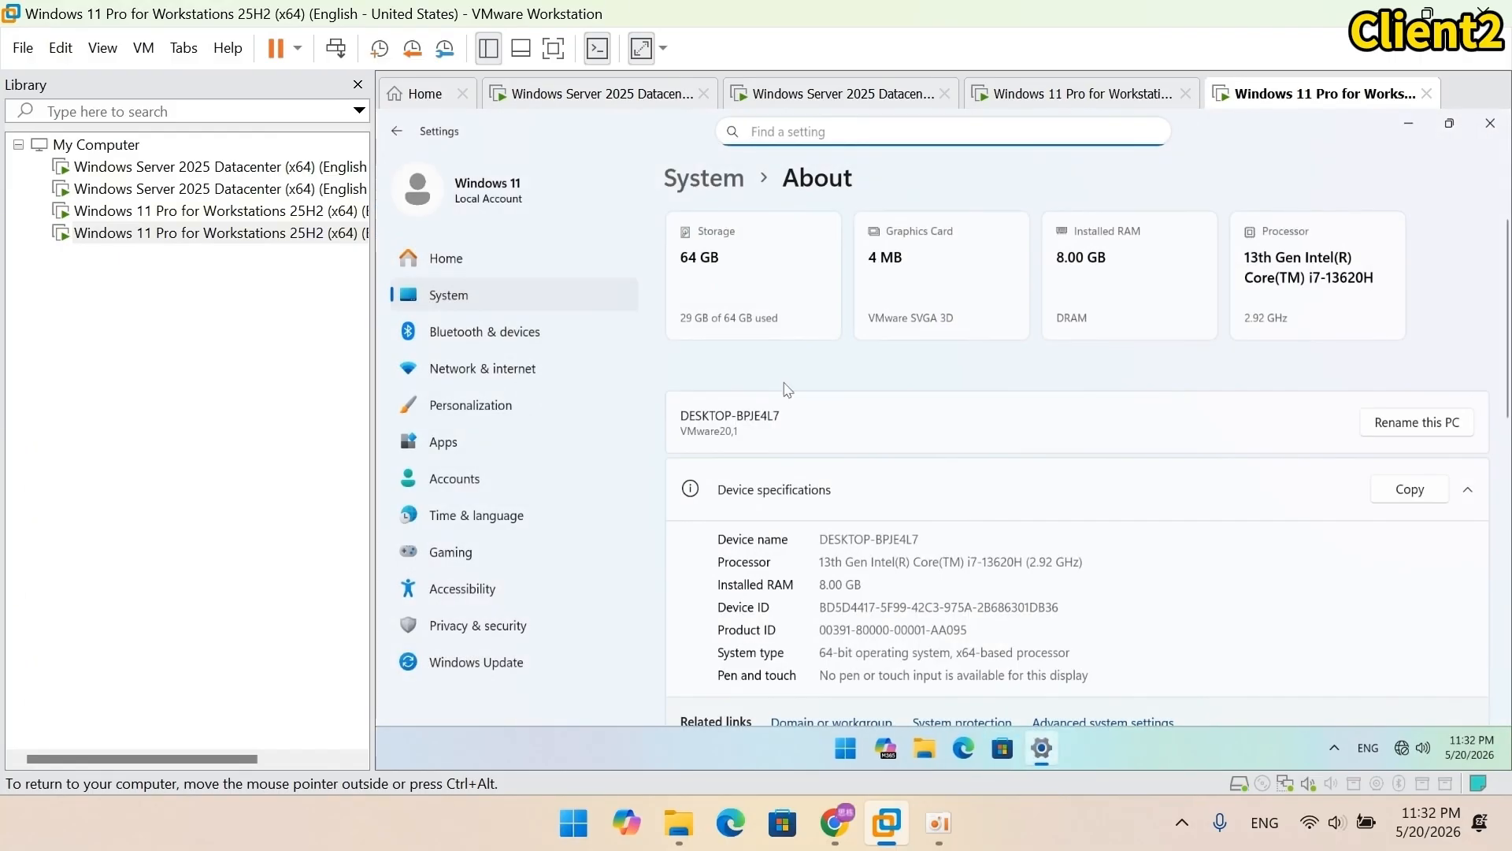
left_click(1385, 424)
type("Client2")
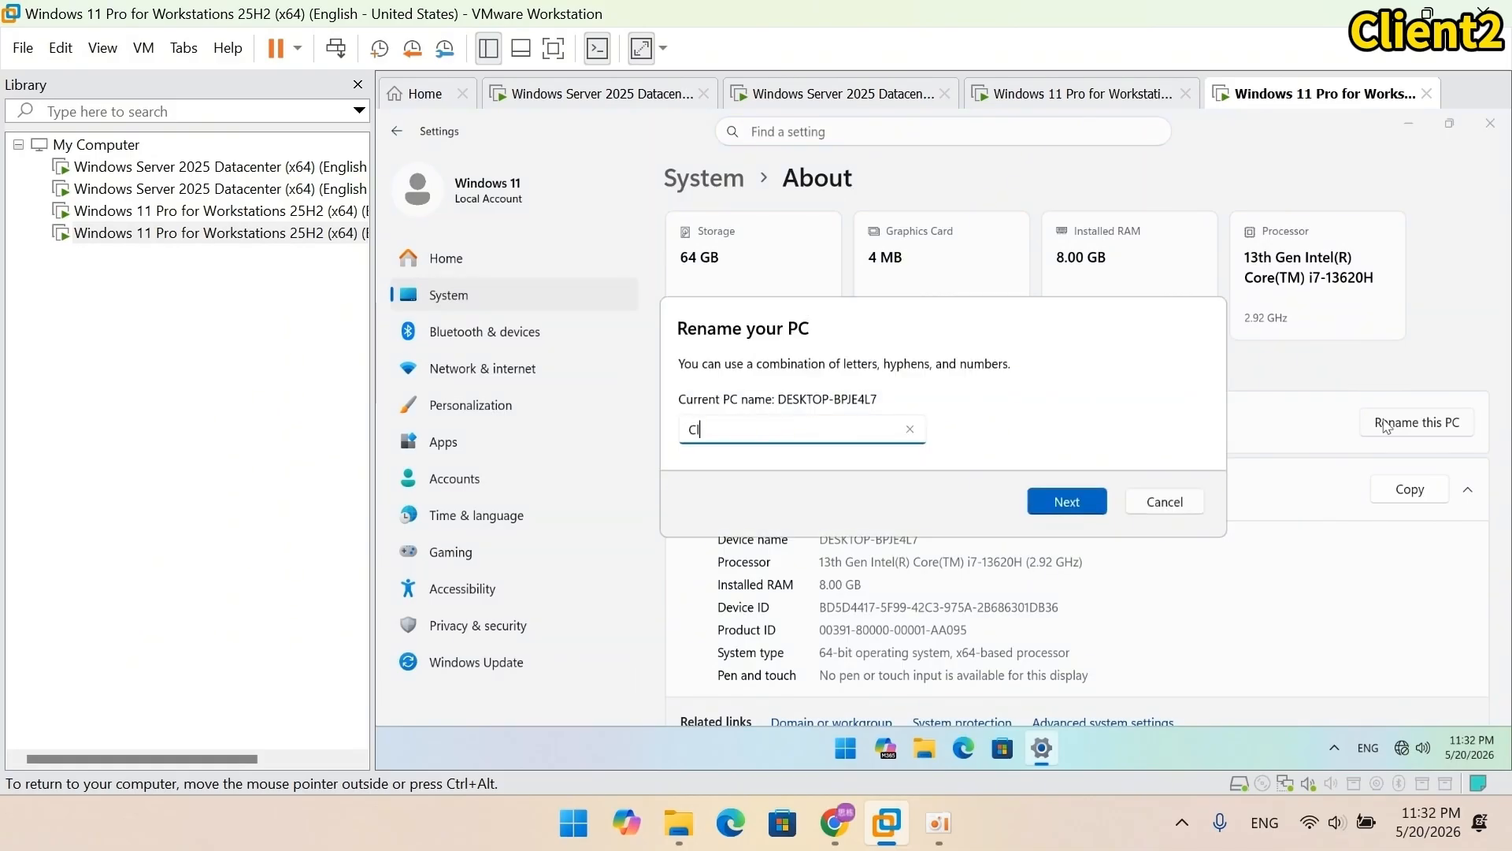
left_click(1076, 504)
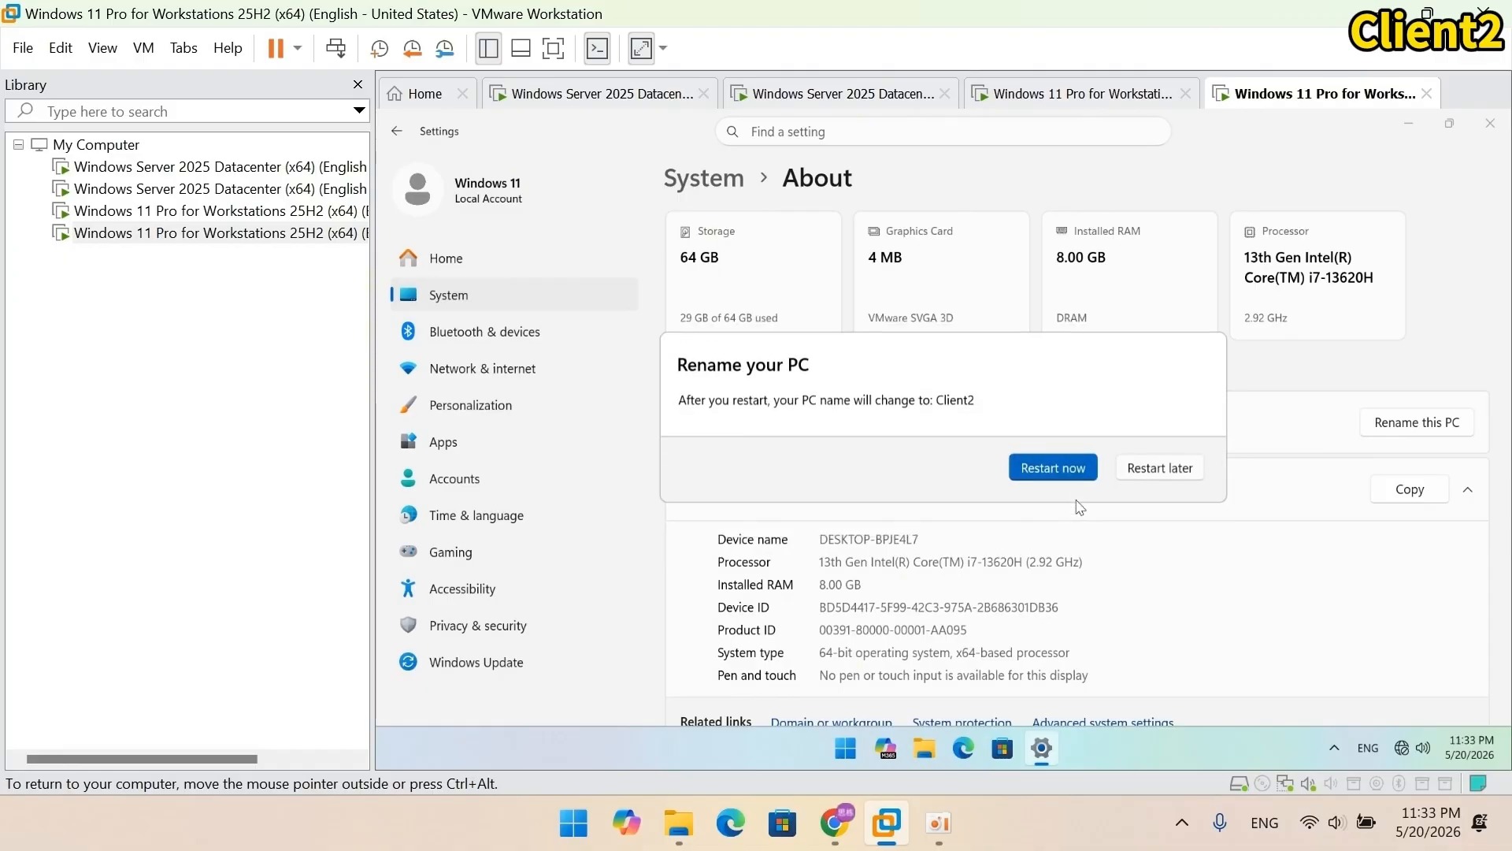
left_click(1068, 469)
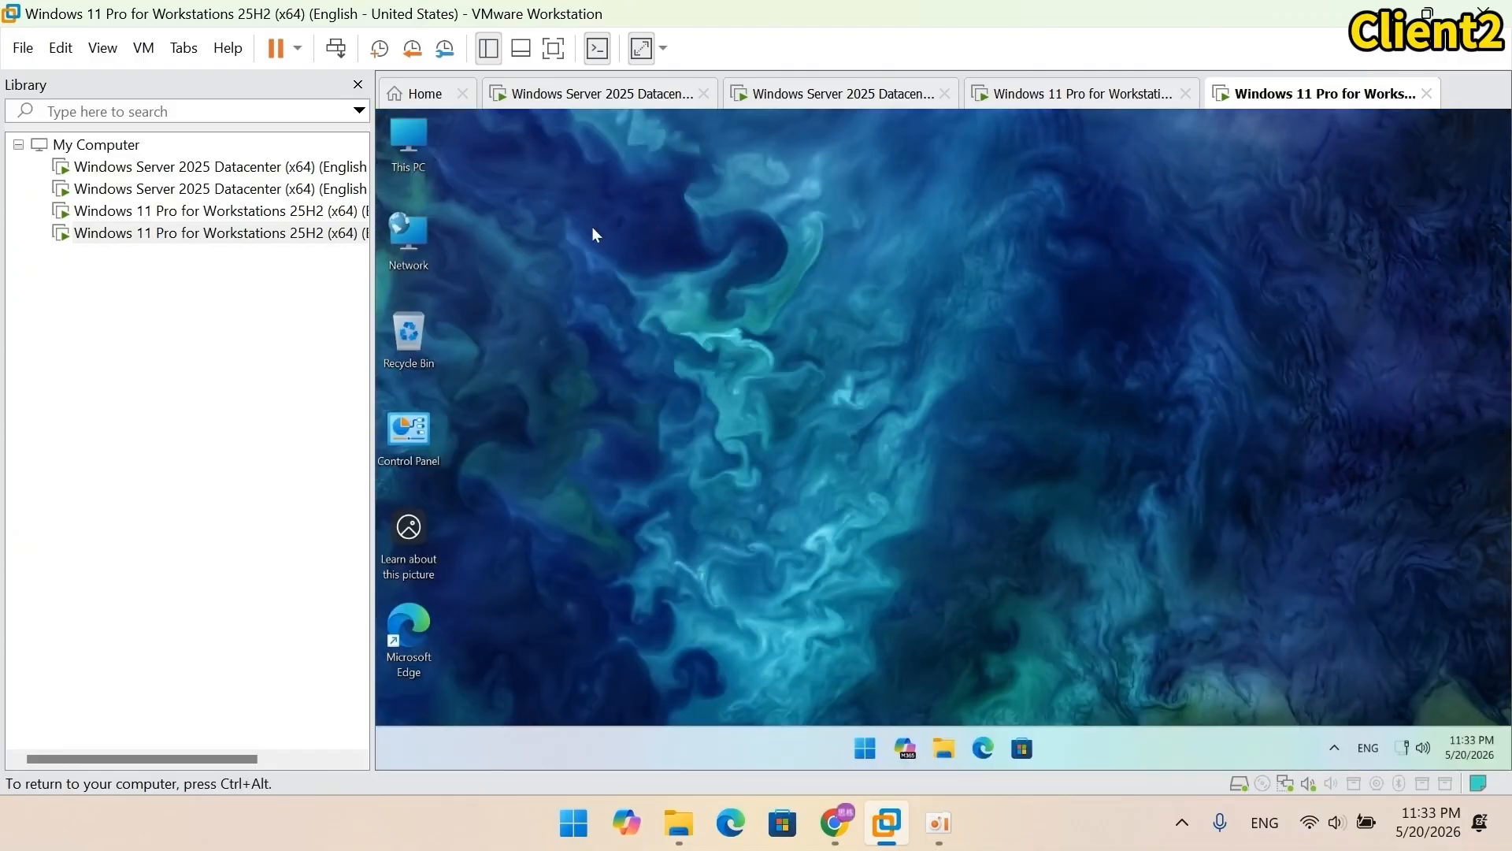
Step: From This PC's About page, set Client2 to join the training.server2025.com domain
right_click(407, 144)
left_click(561, 378)
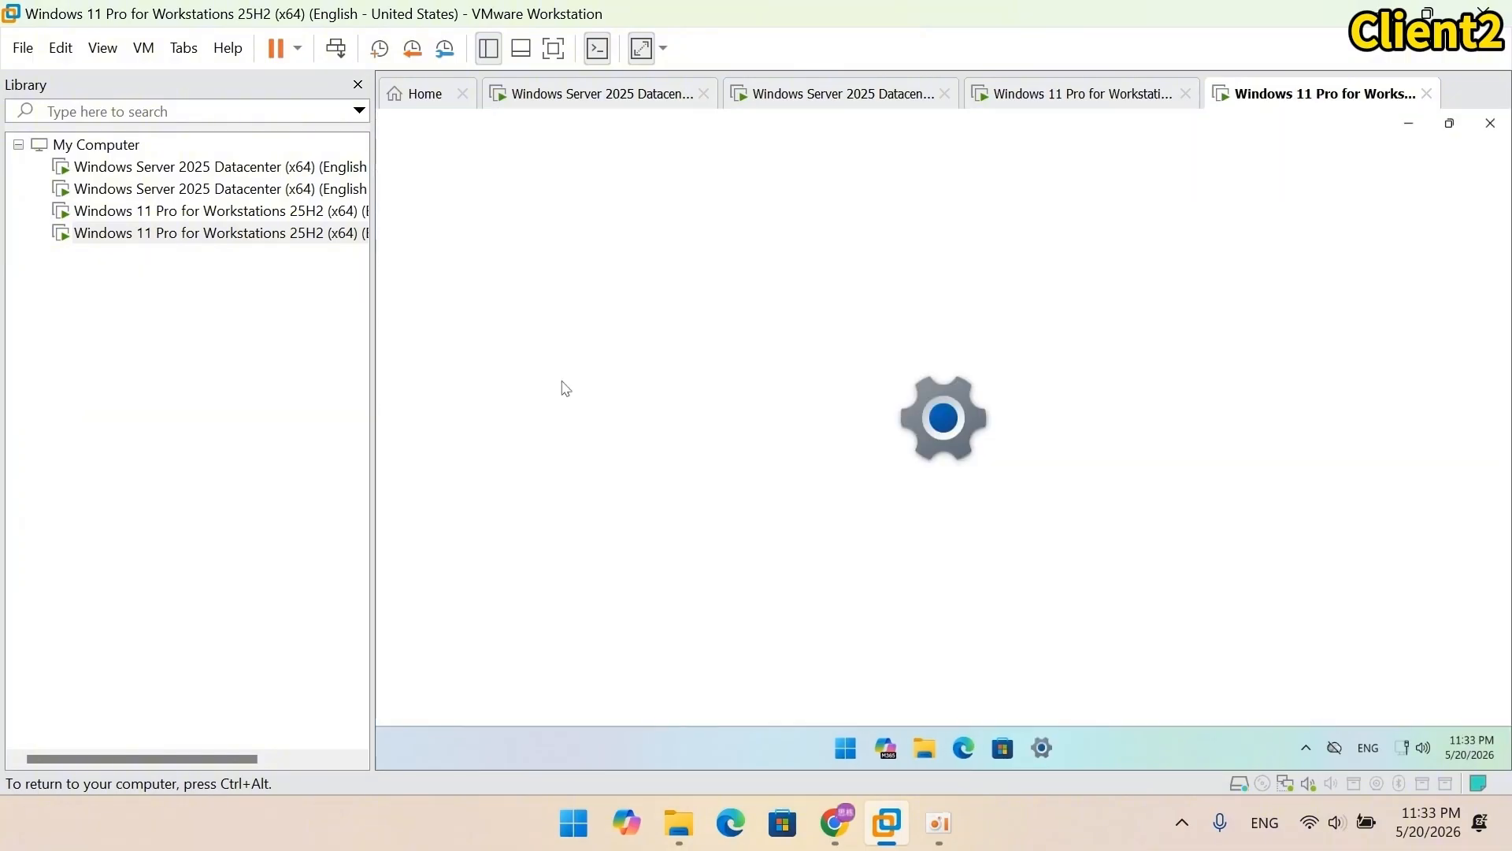
scroll(891, 449, "down", 3)
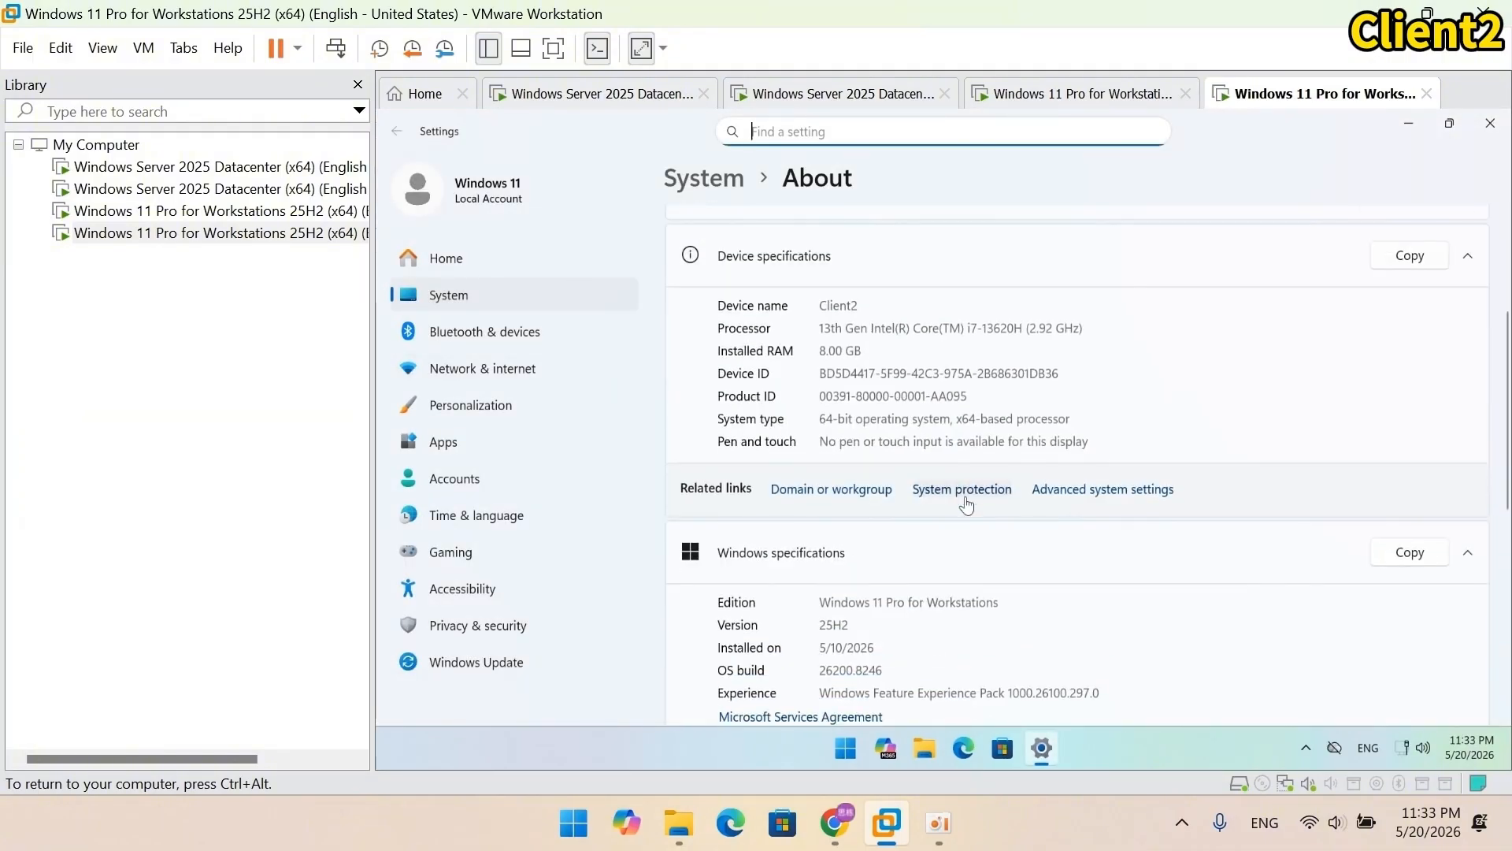
left_click(853, 490)
left_click(798, 497)
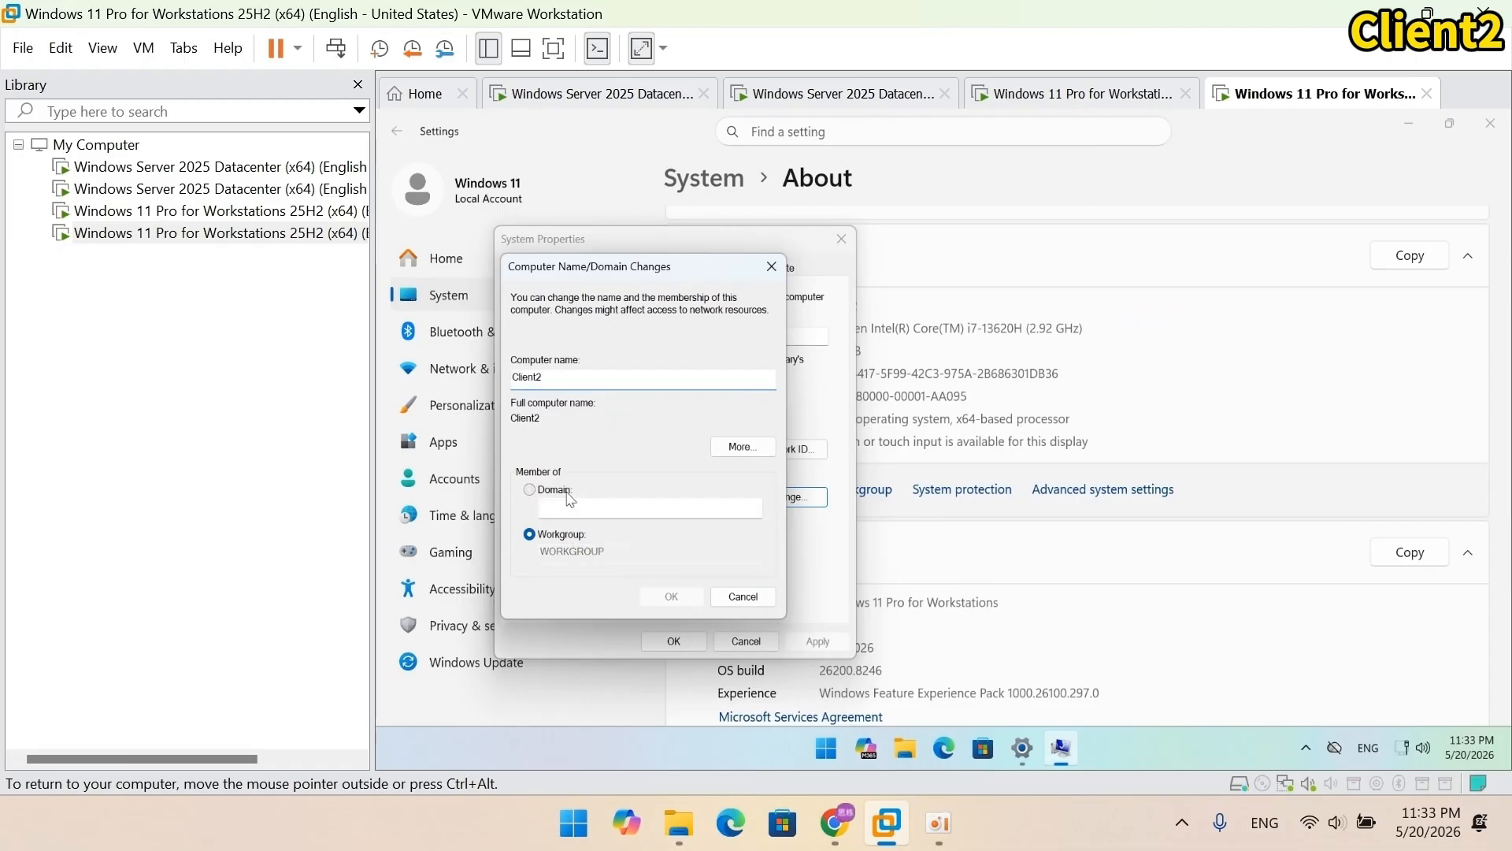
left_click(568, 492)
left_click(709, 512)
type("trai")
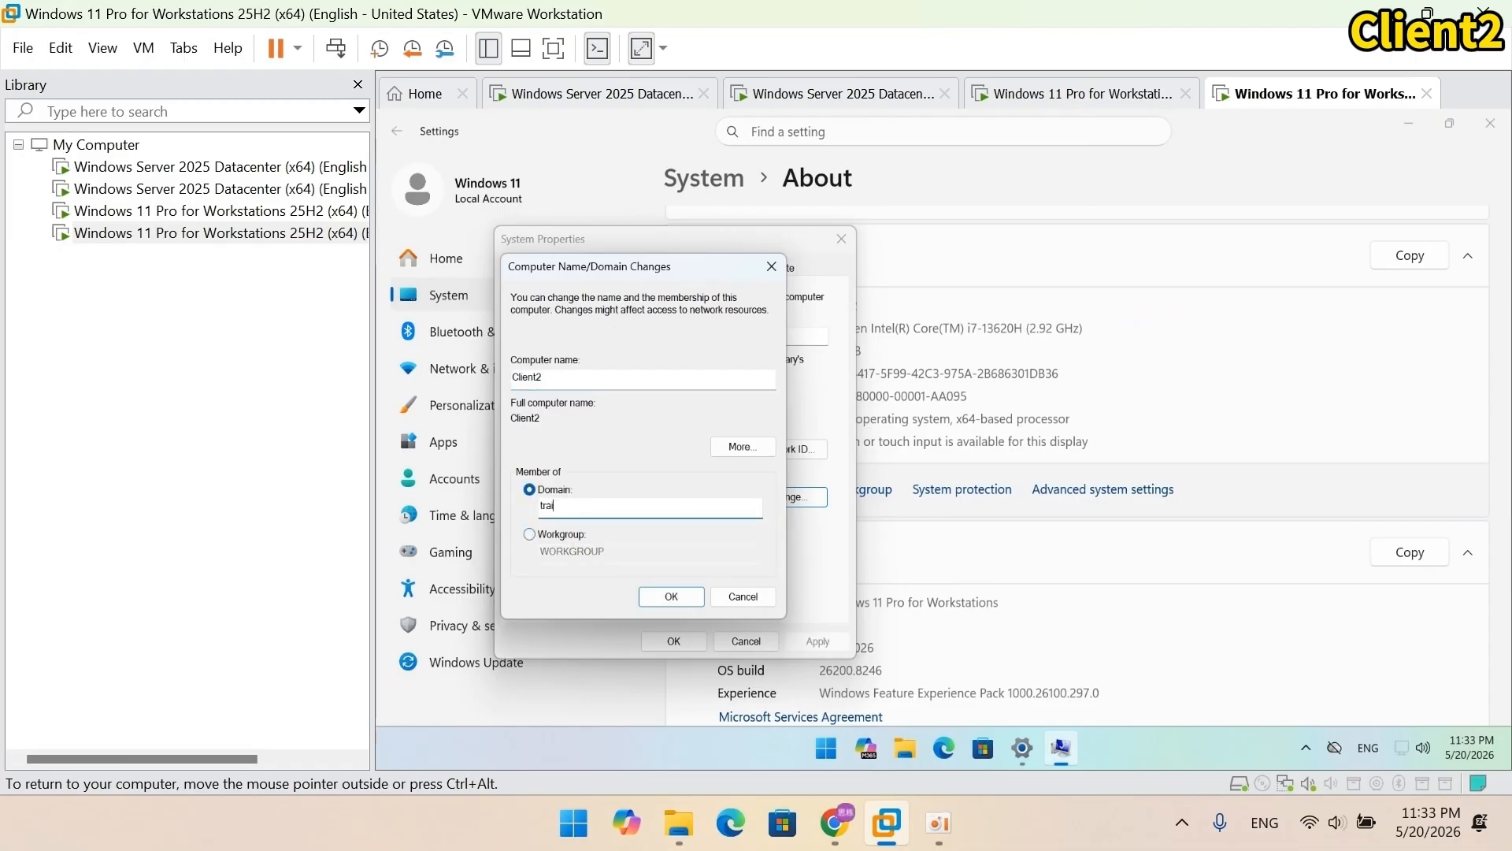
type("ning.server2025.com")
left_click(671, 596)
Step: Authorize the join with the domain administrator account and its password
type("t")
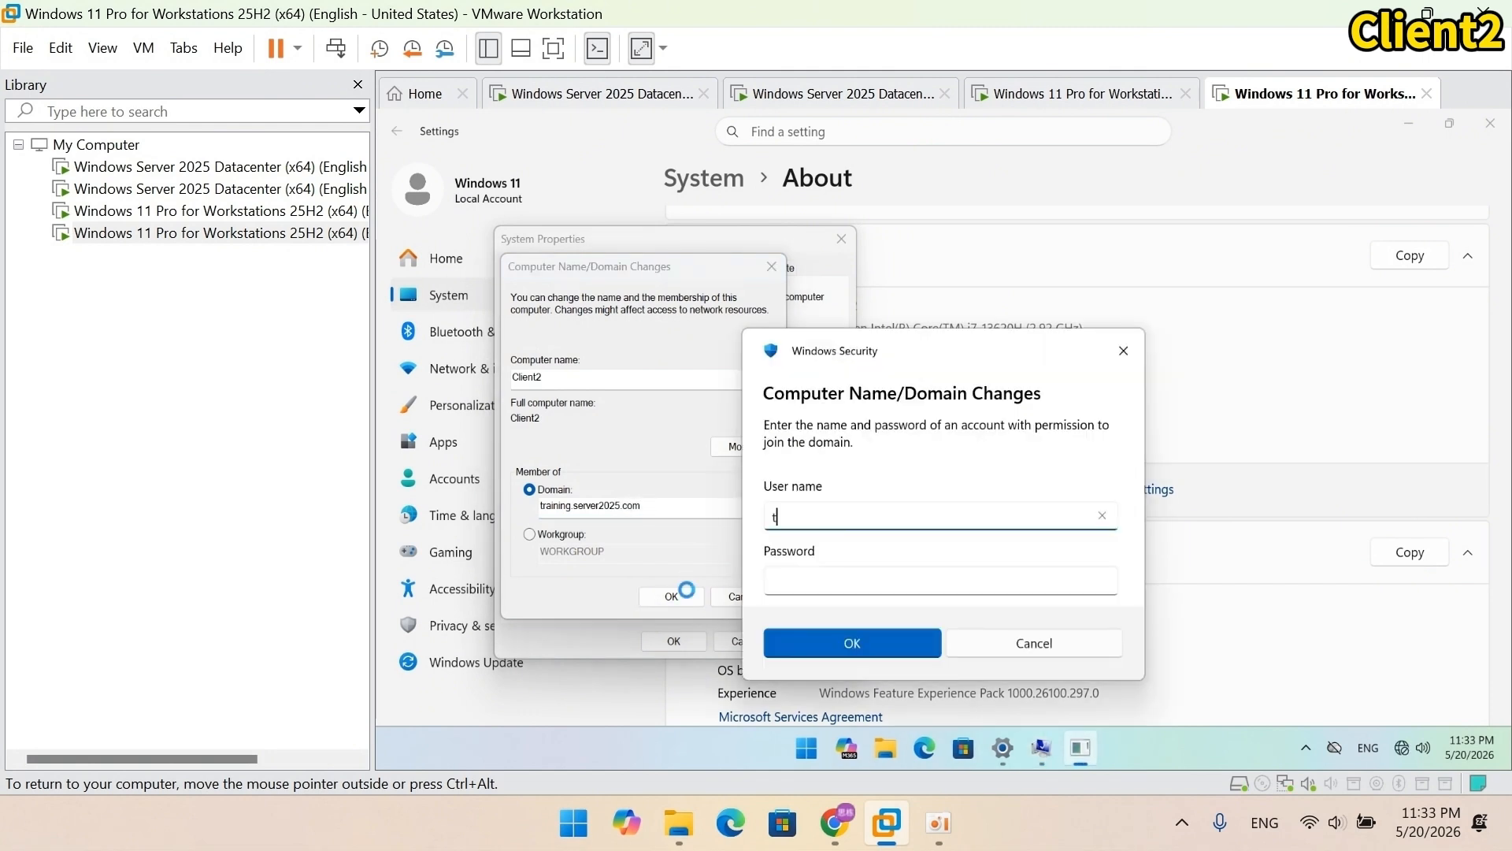
type("raining.serv")
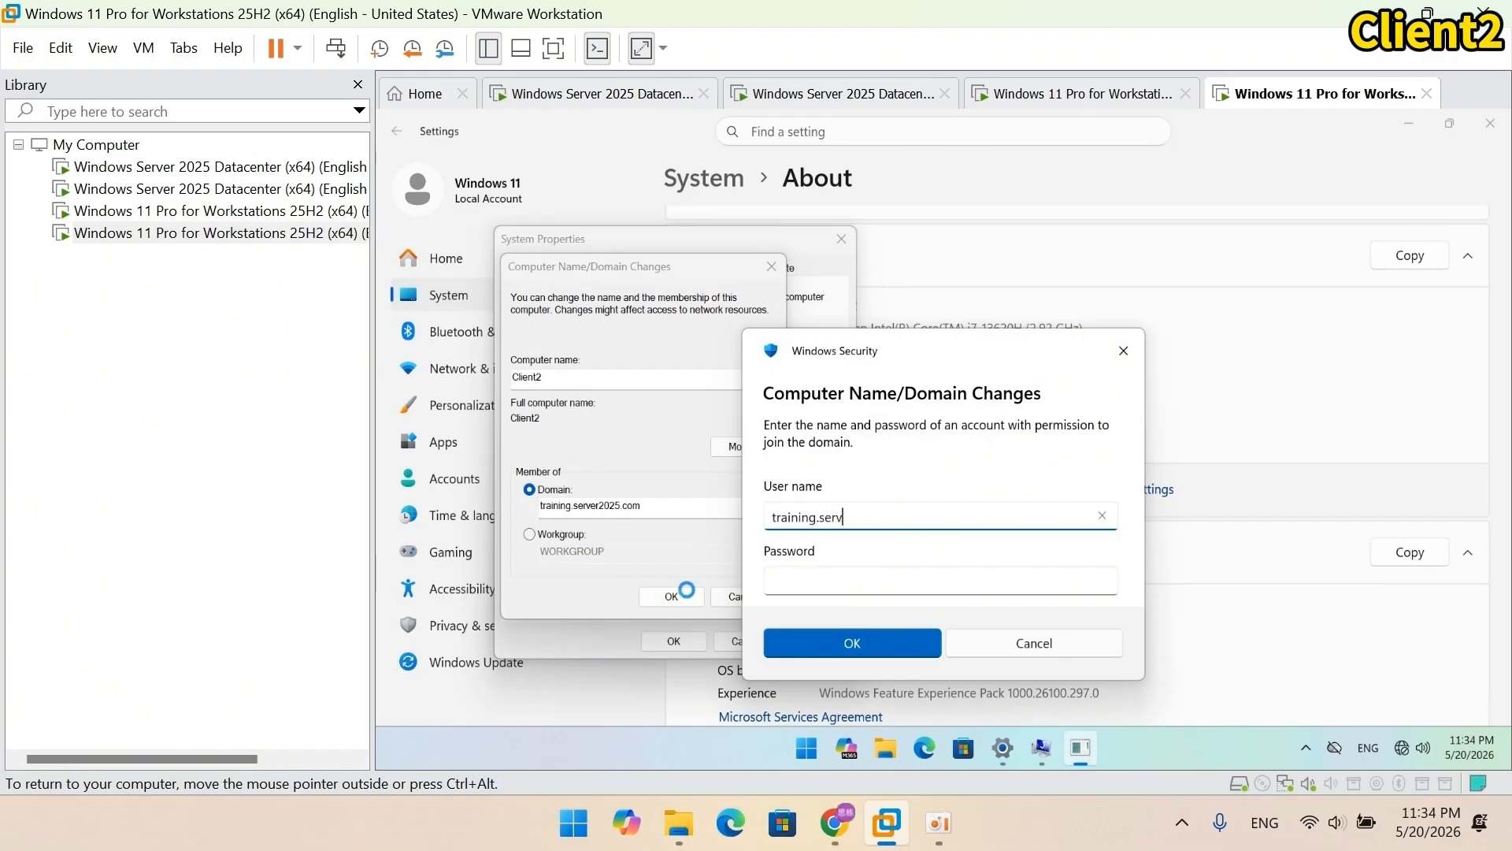
type("er2025.com")
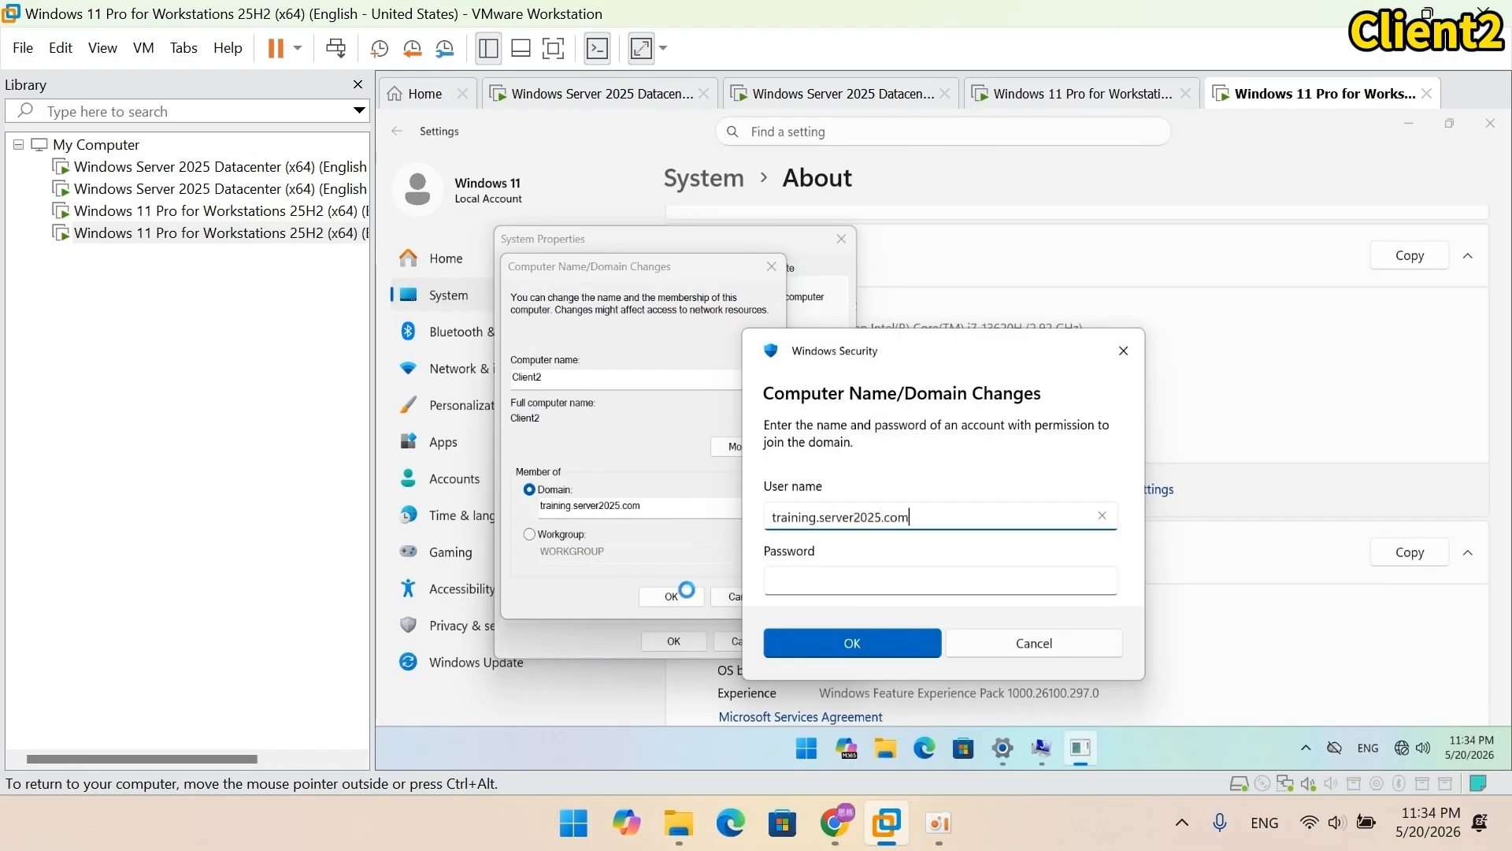
type("\\administrator")
left_click(787, 585)
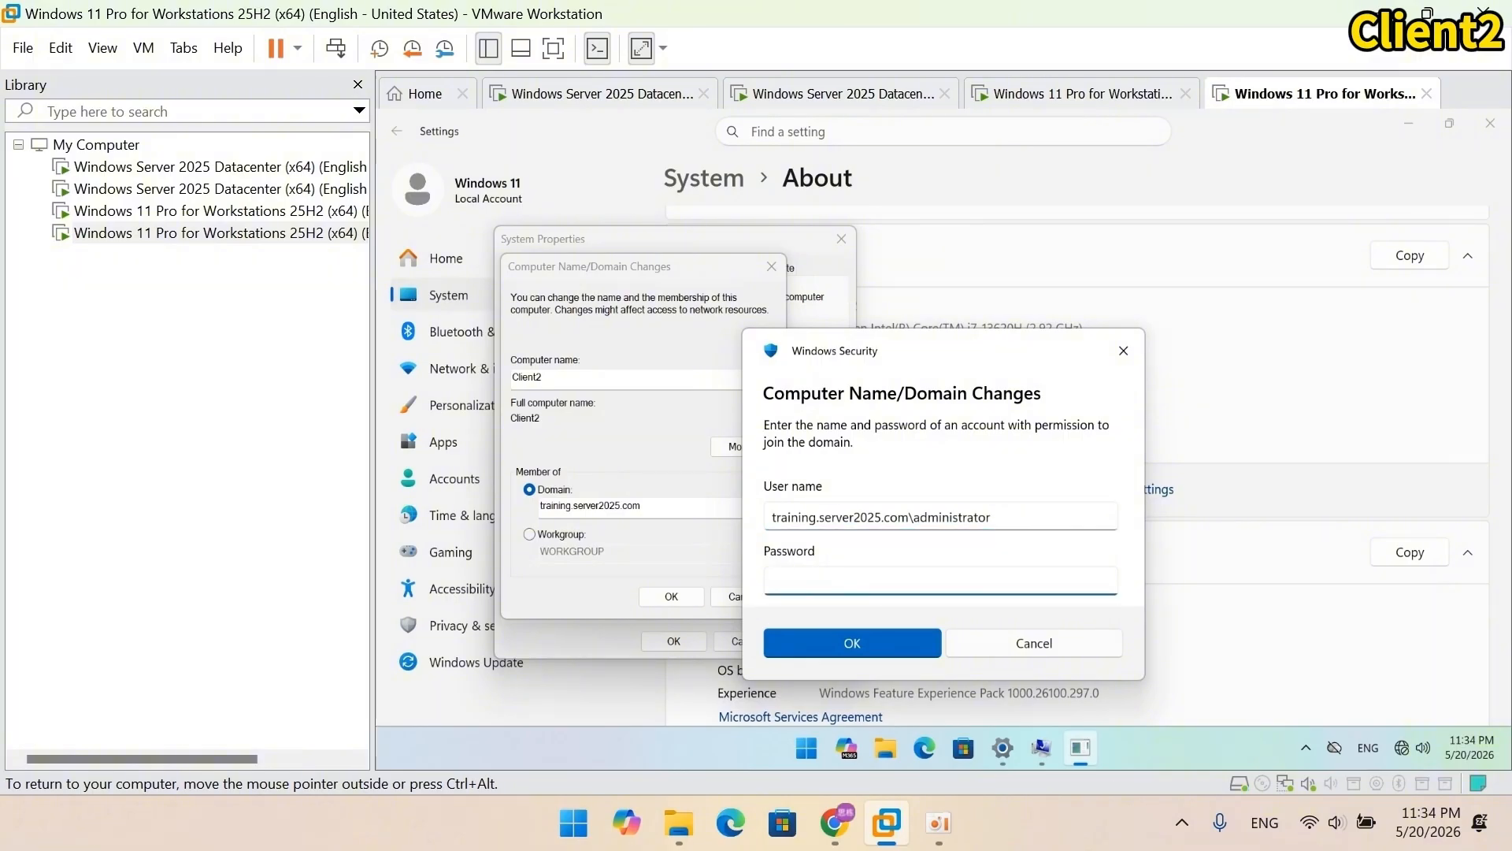
type("Password12345678")
left_click(796, 638)
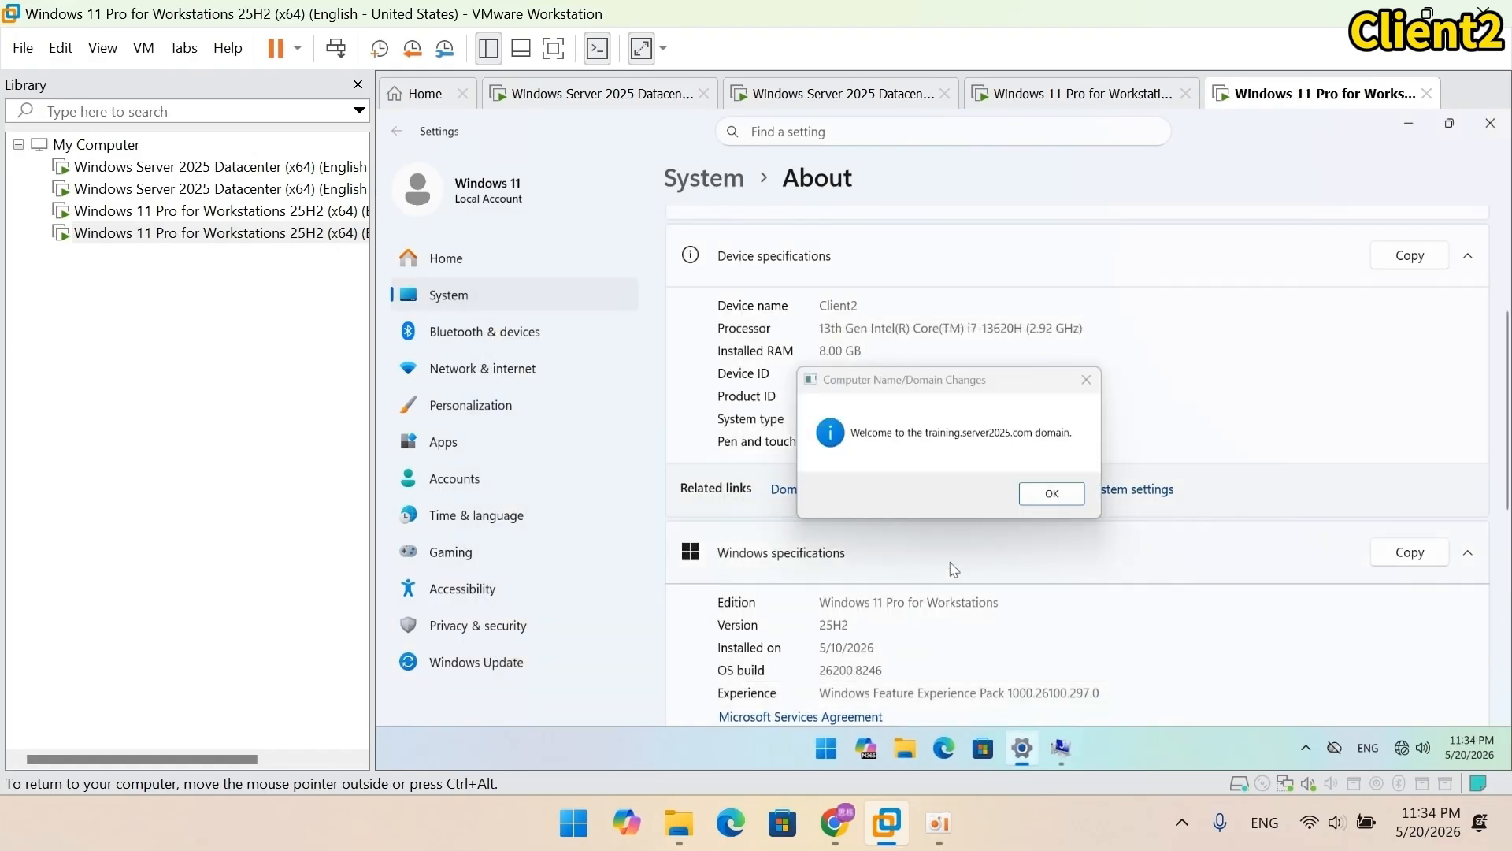
Step: Dismiss the welcome and restart notices, close System Properties and restart Client2 now
left_click(1049, 493)
left_click(1053, 453)
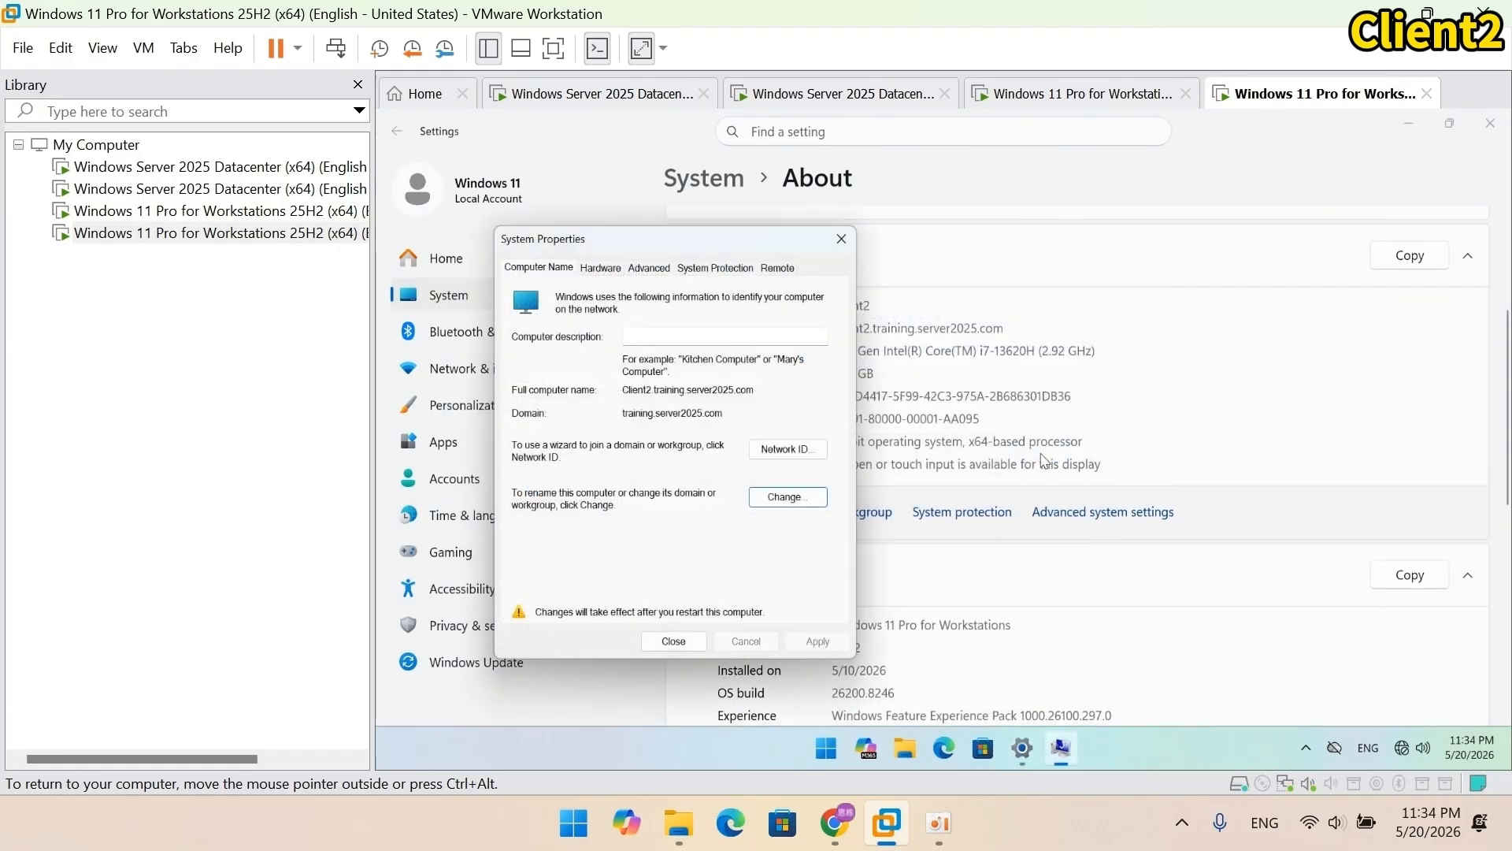
left_click(674, 640)
left_click(924, 447)
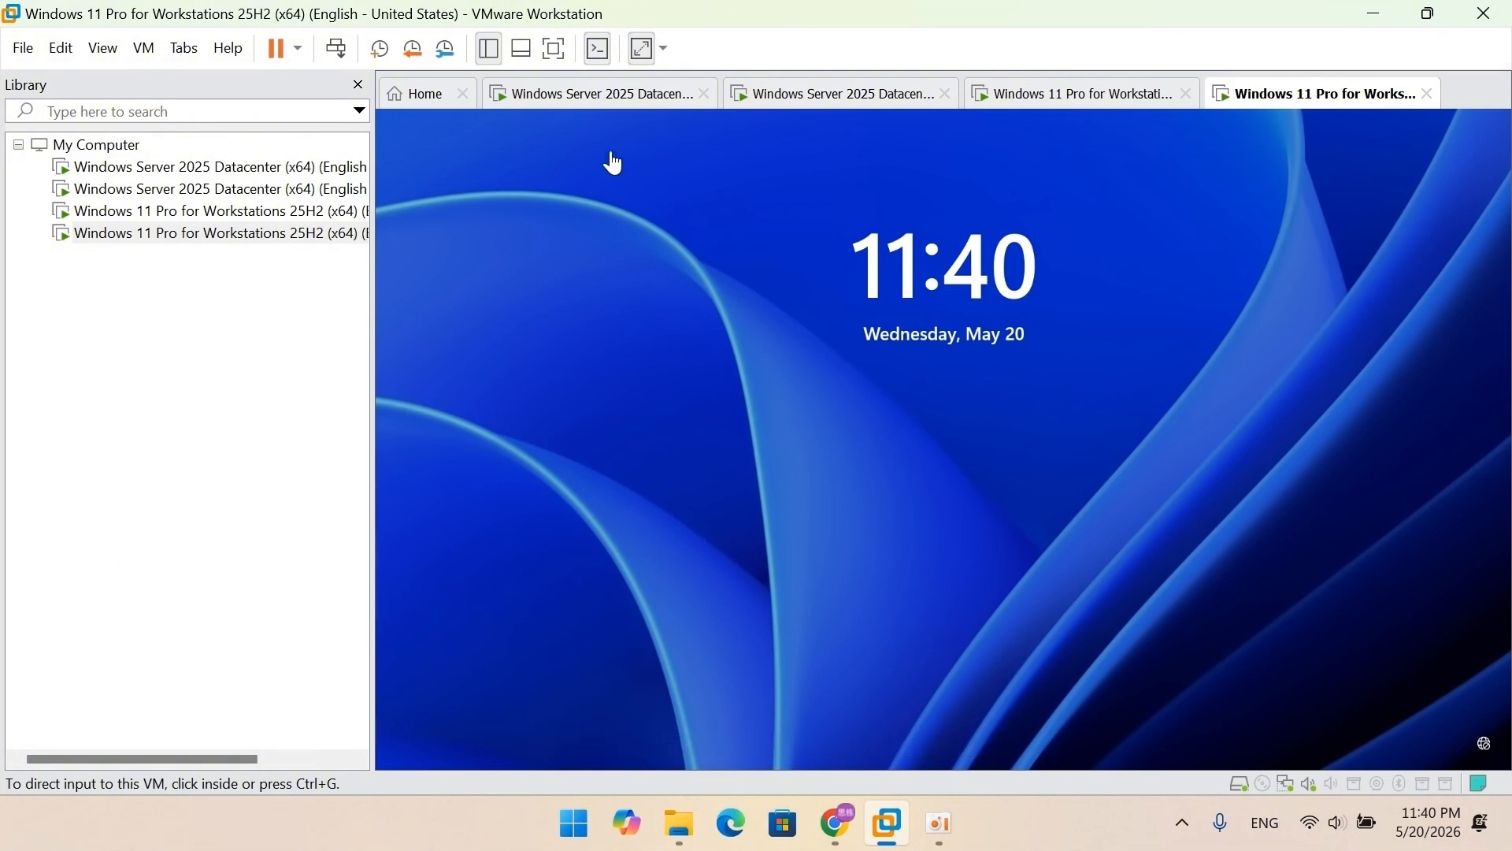
Step: On the domain controller, open Active Directory Users and Computers and check CLIENT1 and CLIENT2 under Computers
left_click(605, 101)
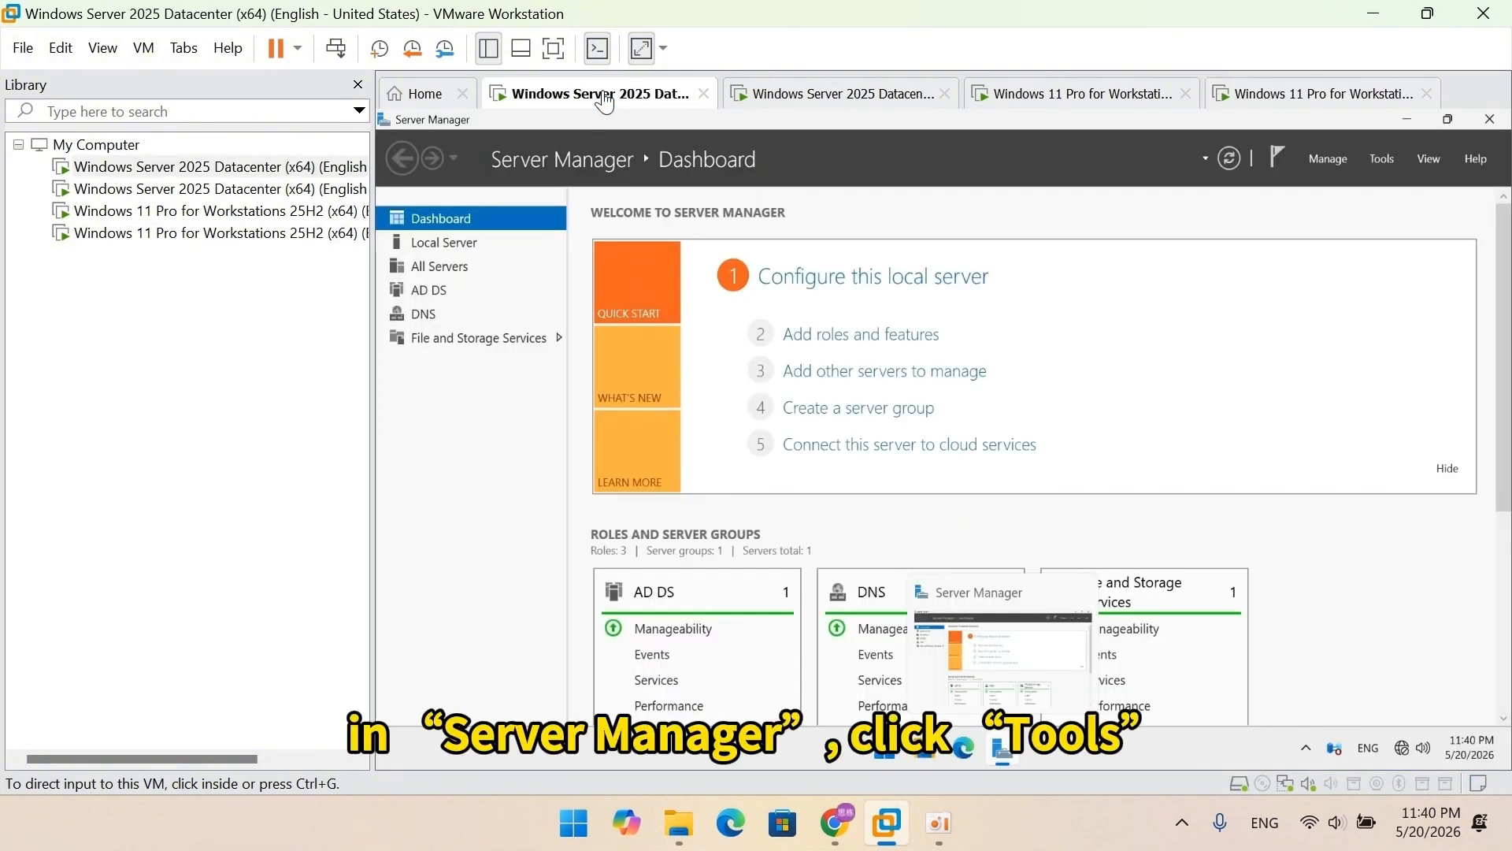
left_click(1384, 158)
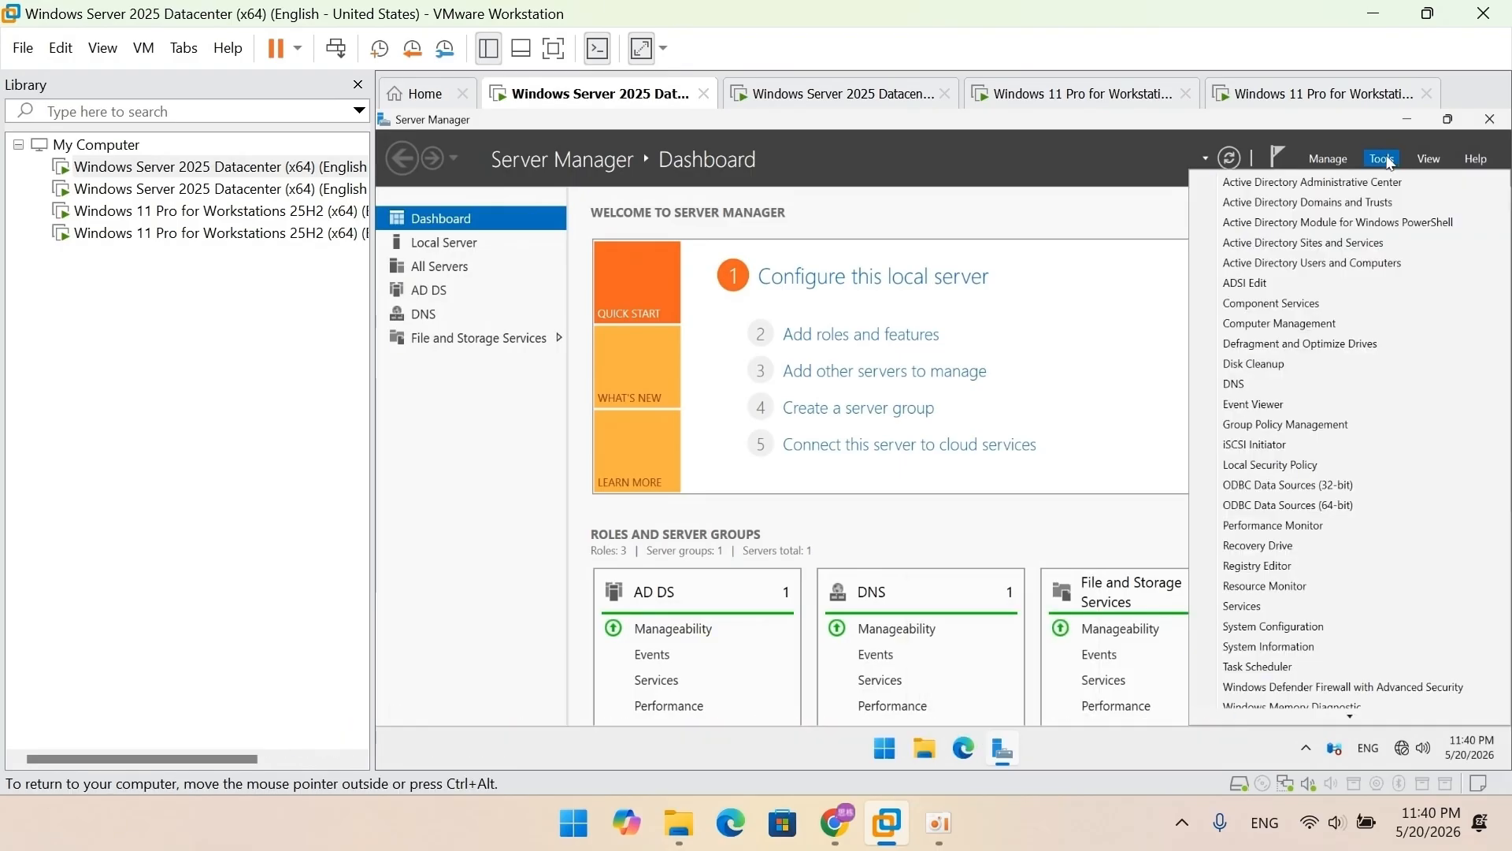
left_click(1407, 263)
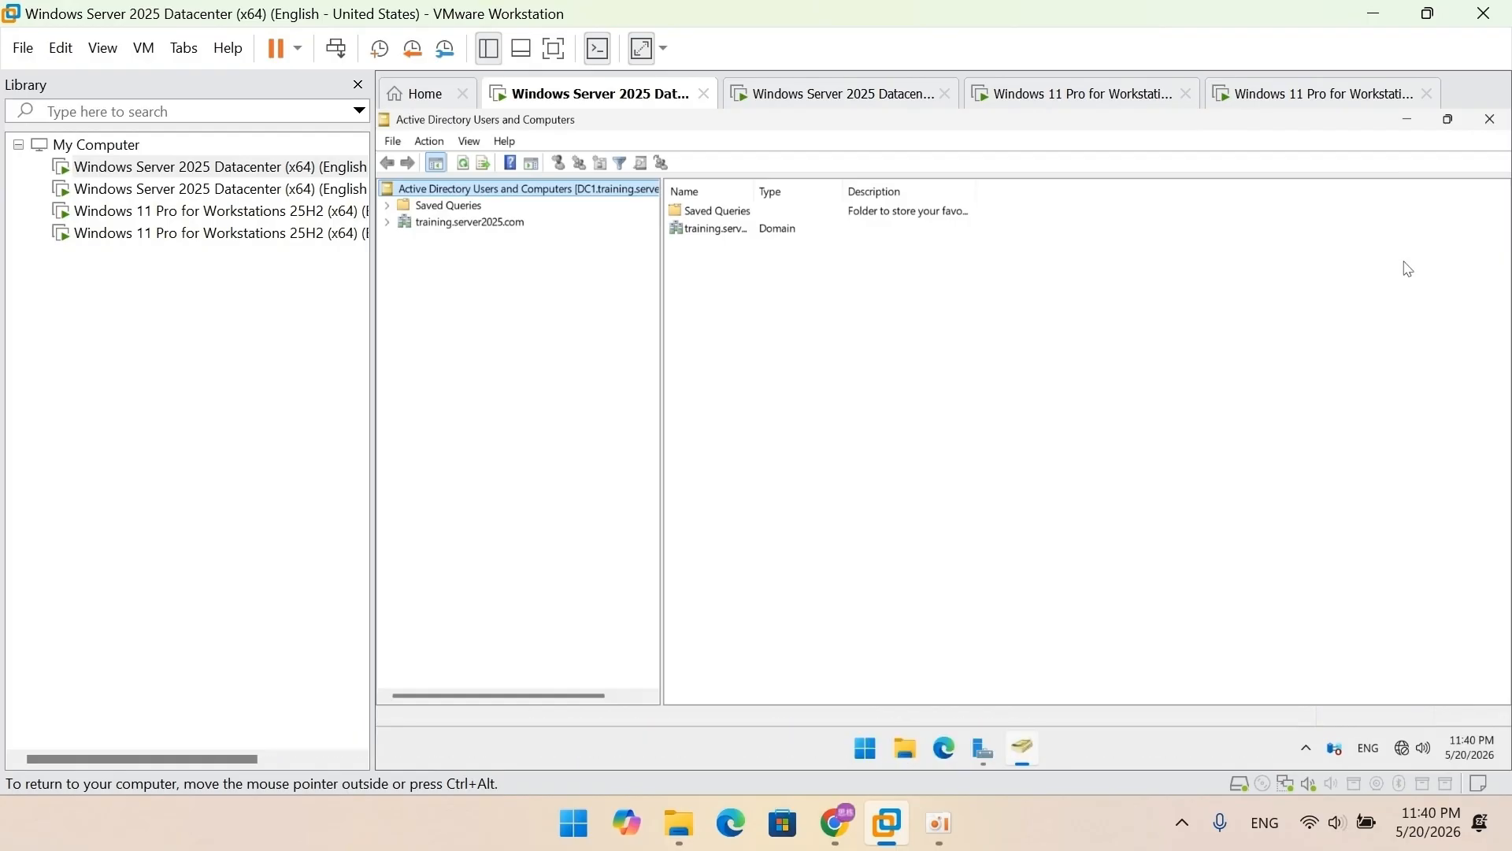
left_click(388, 223)
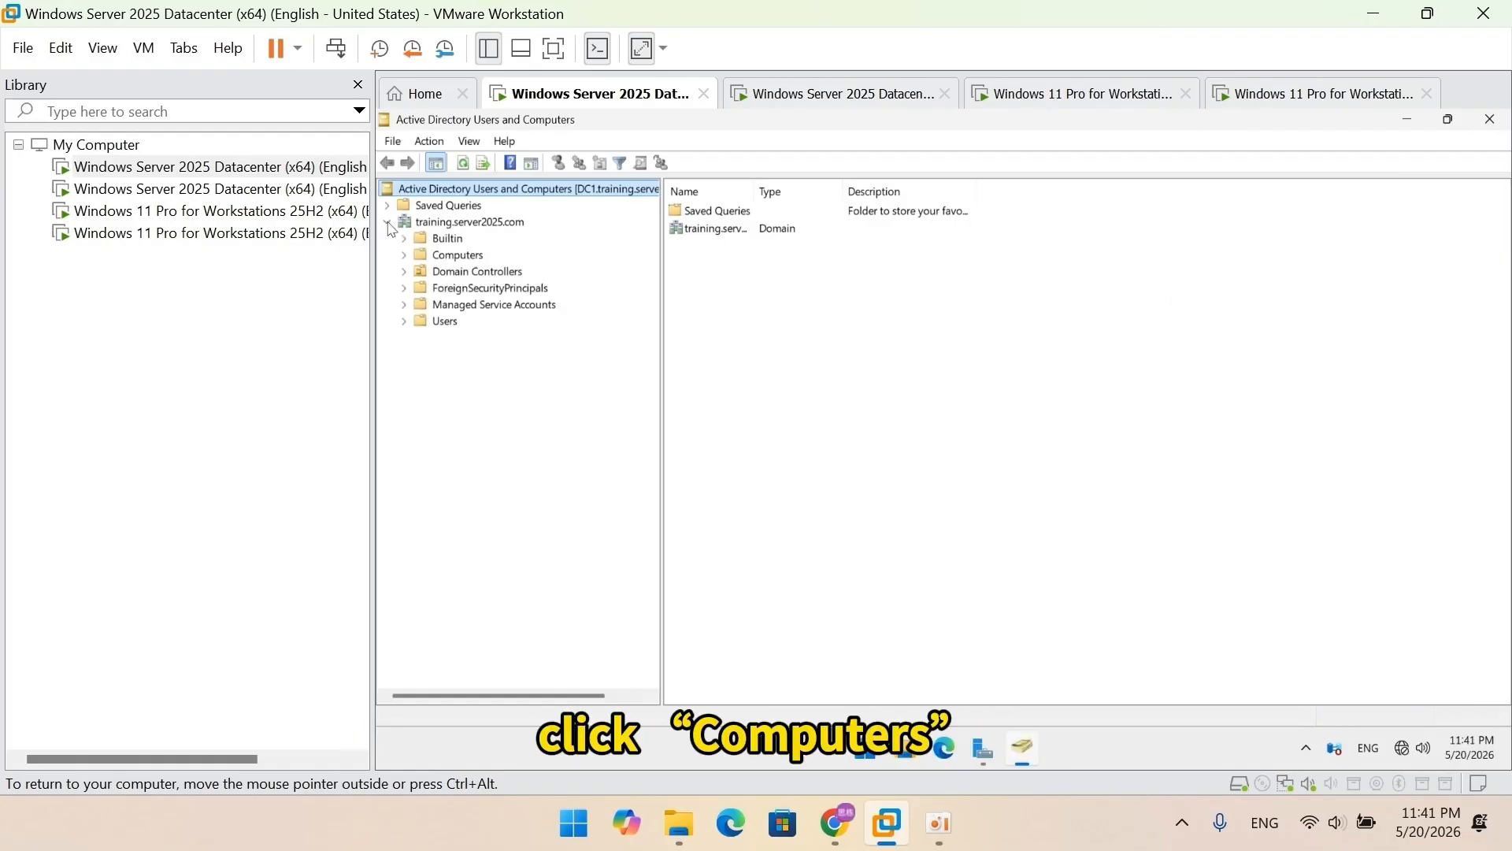
left_click(442, 257)
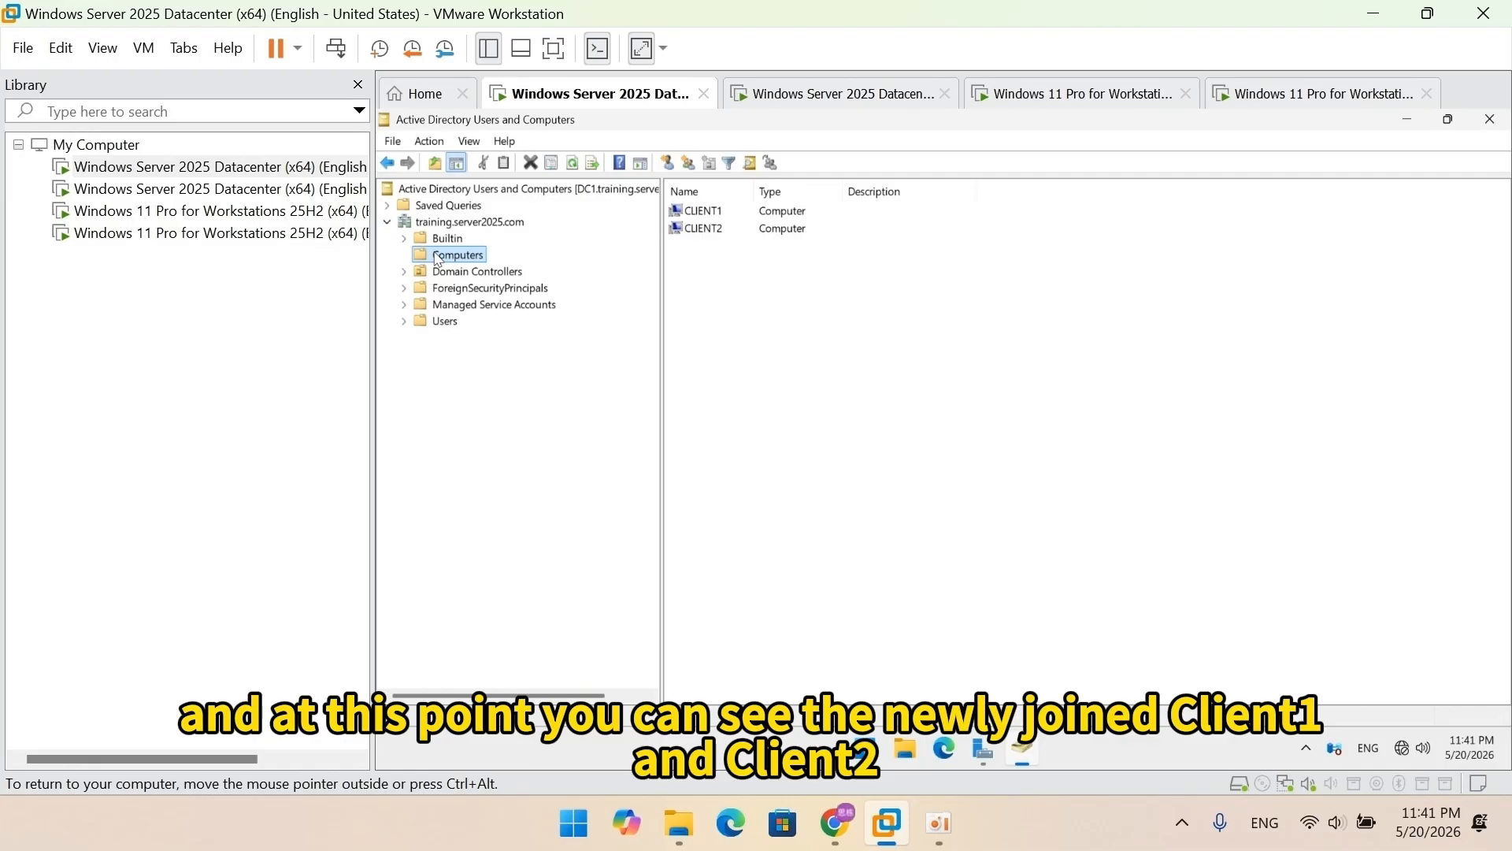
left_click(703, 212)
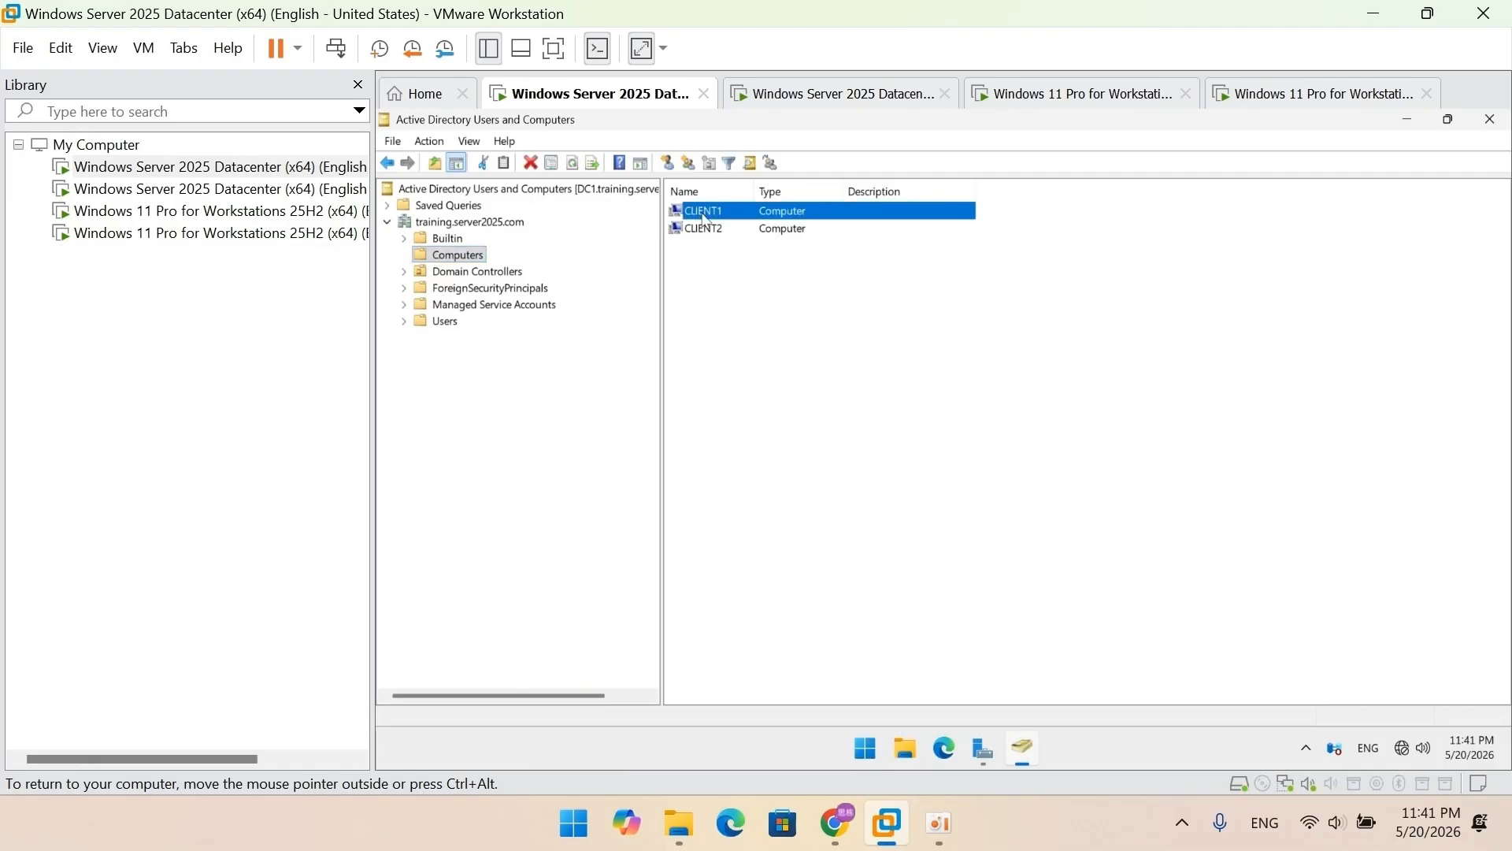
left_click(708, 230)
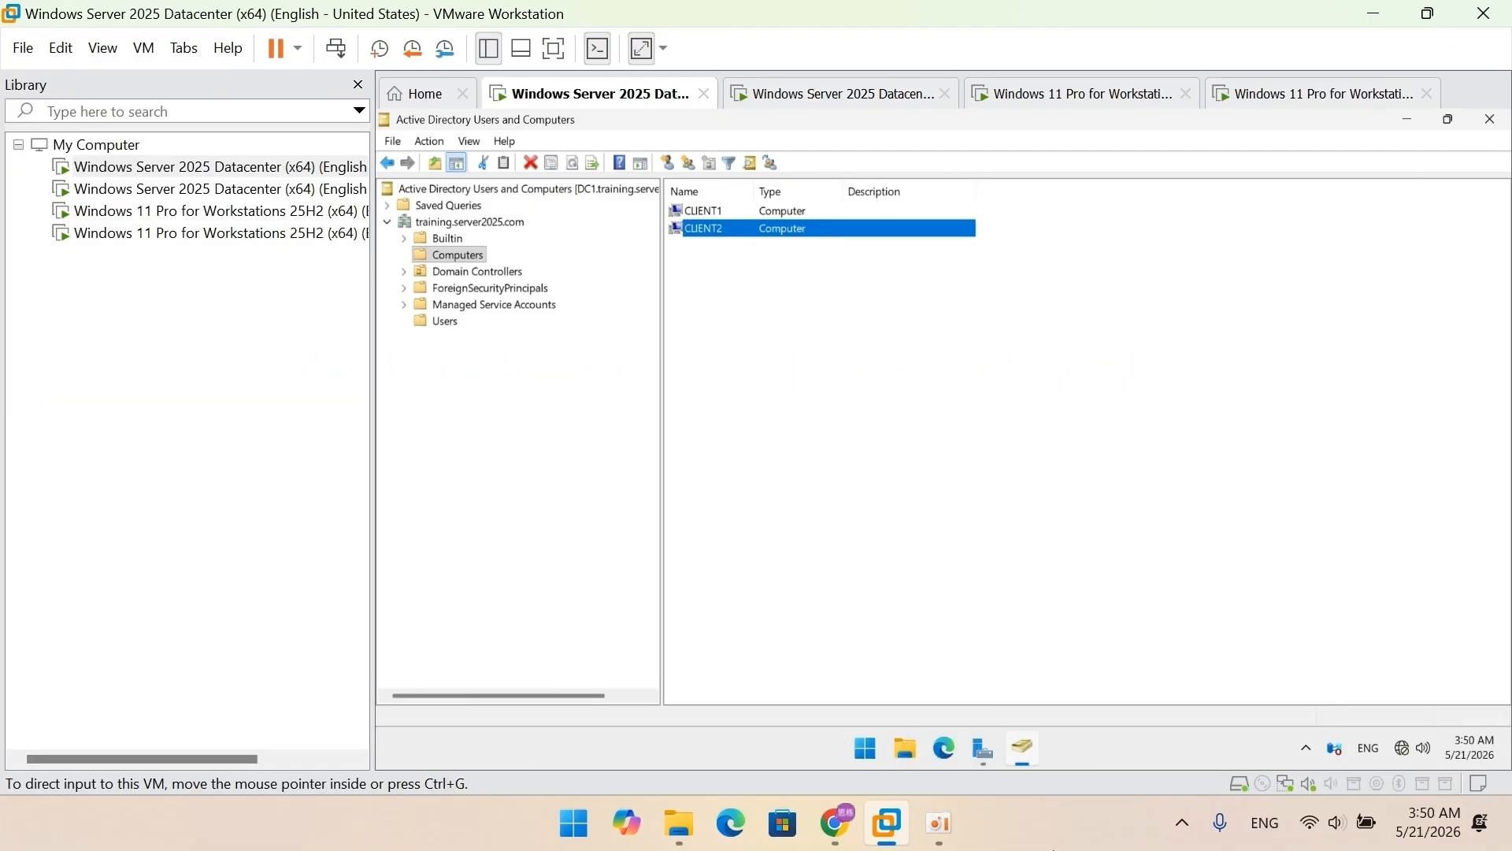
Step: Create an unprotected organizational unit named sales under training.server2025.com
left_click(486, 221)
right_click(712, 370)
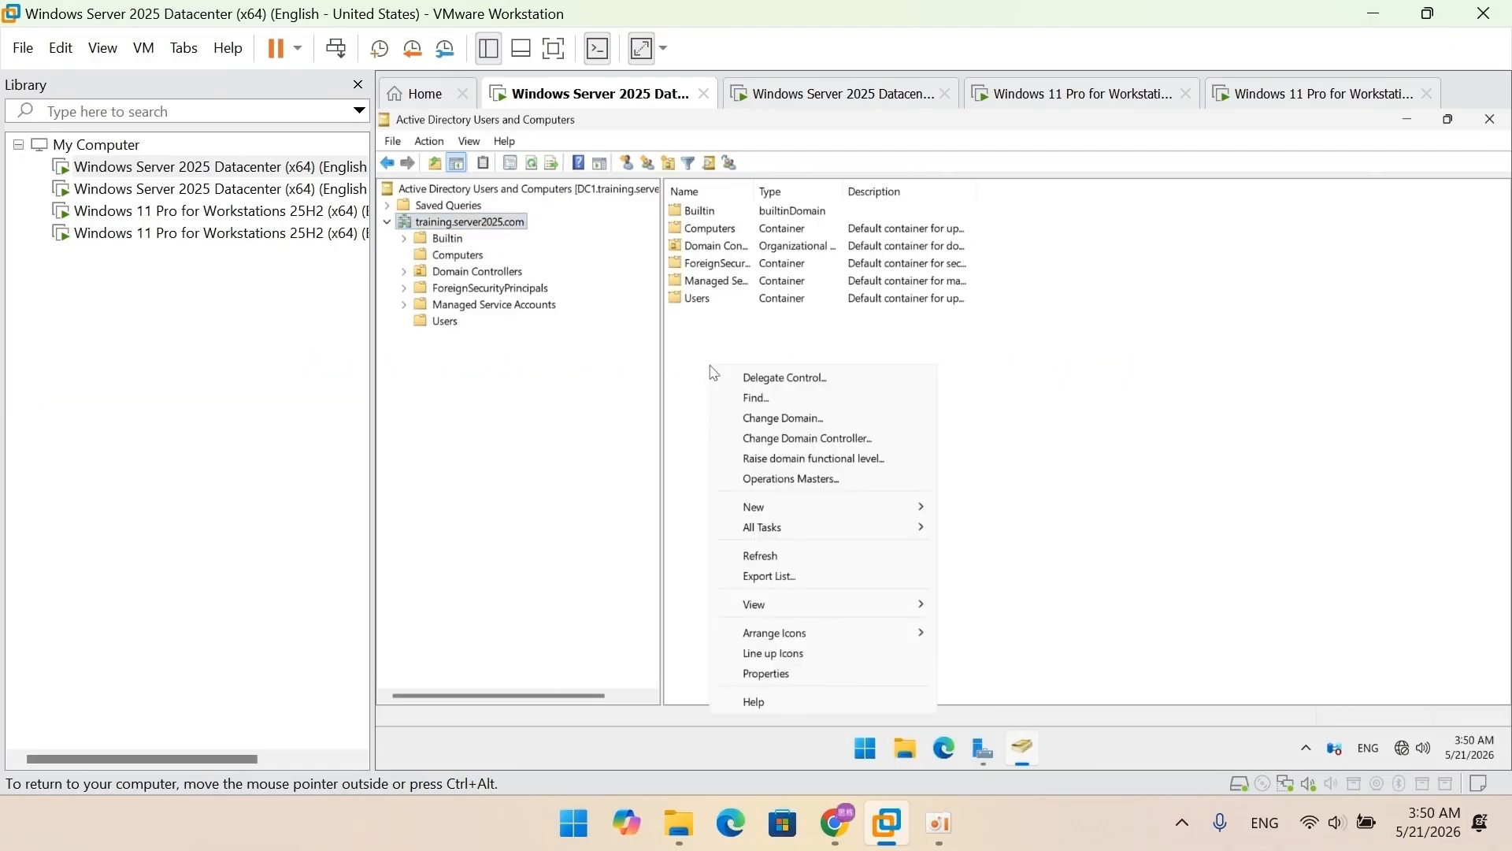
mouse_move(913, 507)
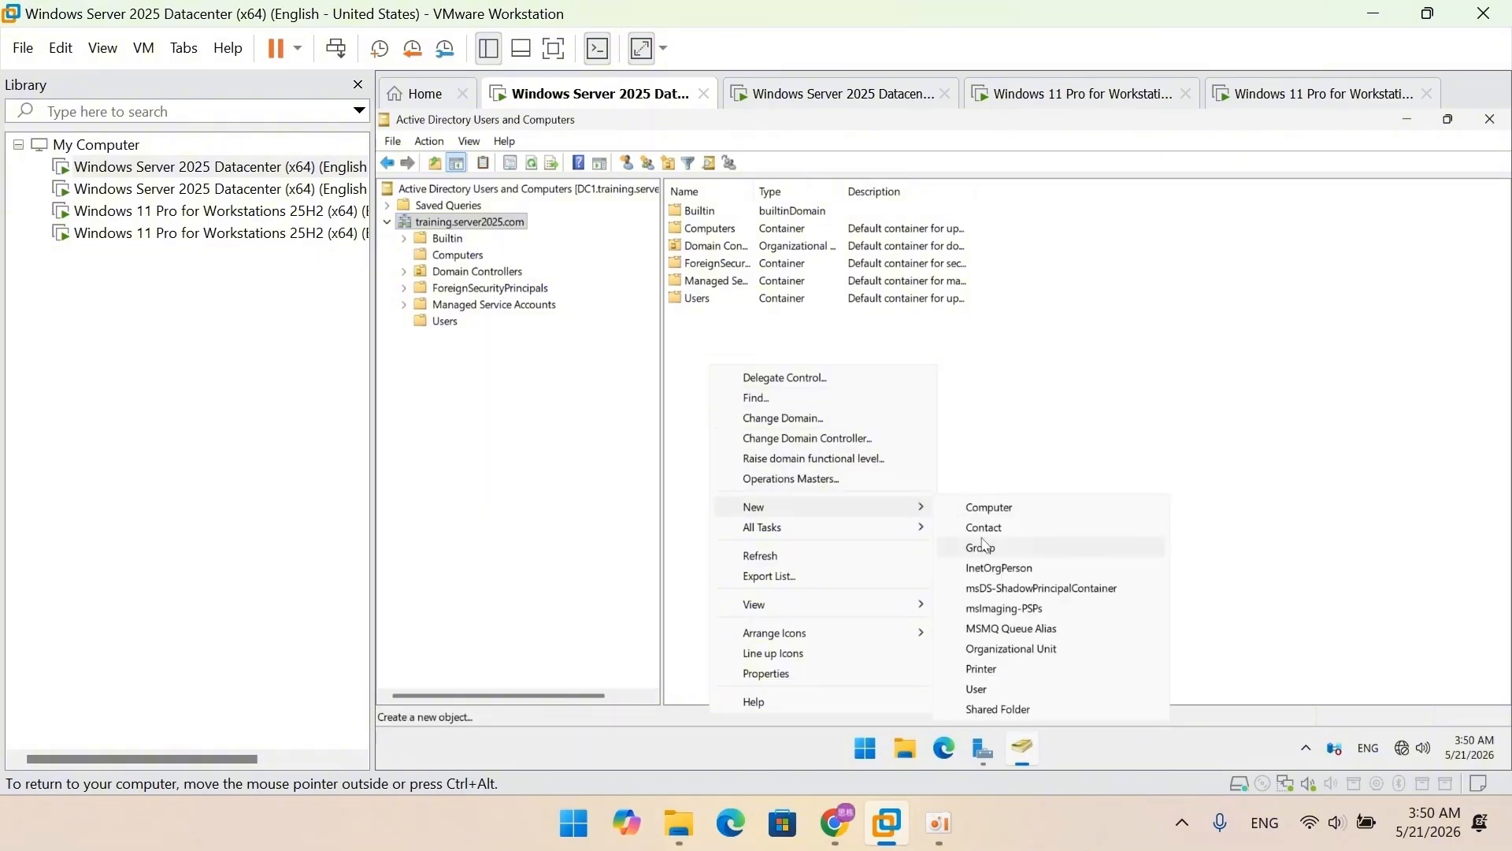
left_click(1032, 650)
left_click(415, 269)
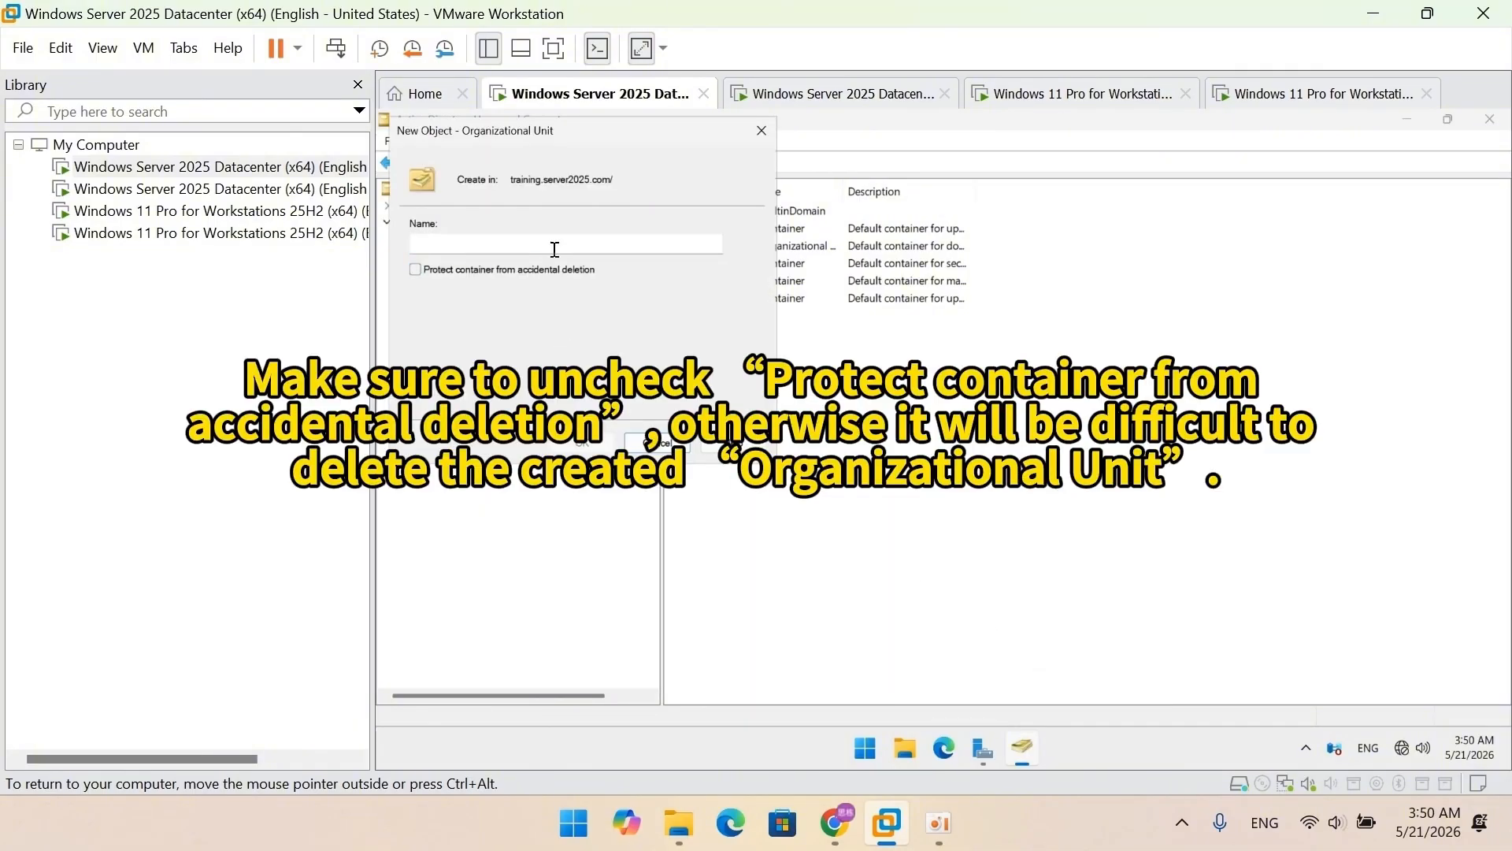
left_click(556, 247)
type("sales")
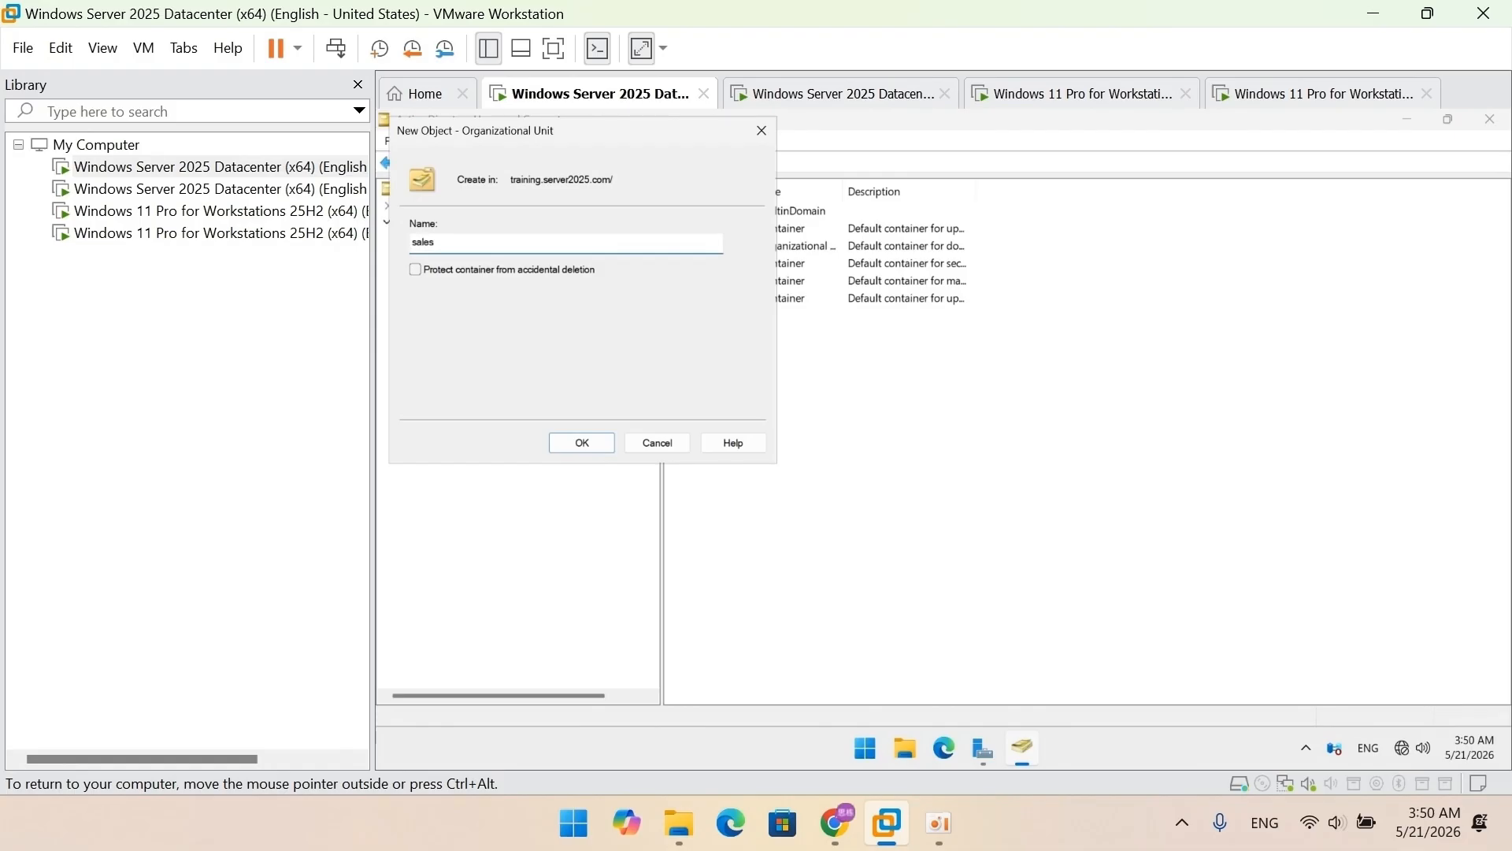
left_click(571, 443)
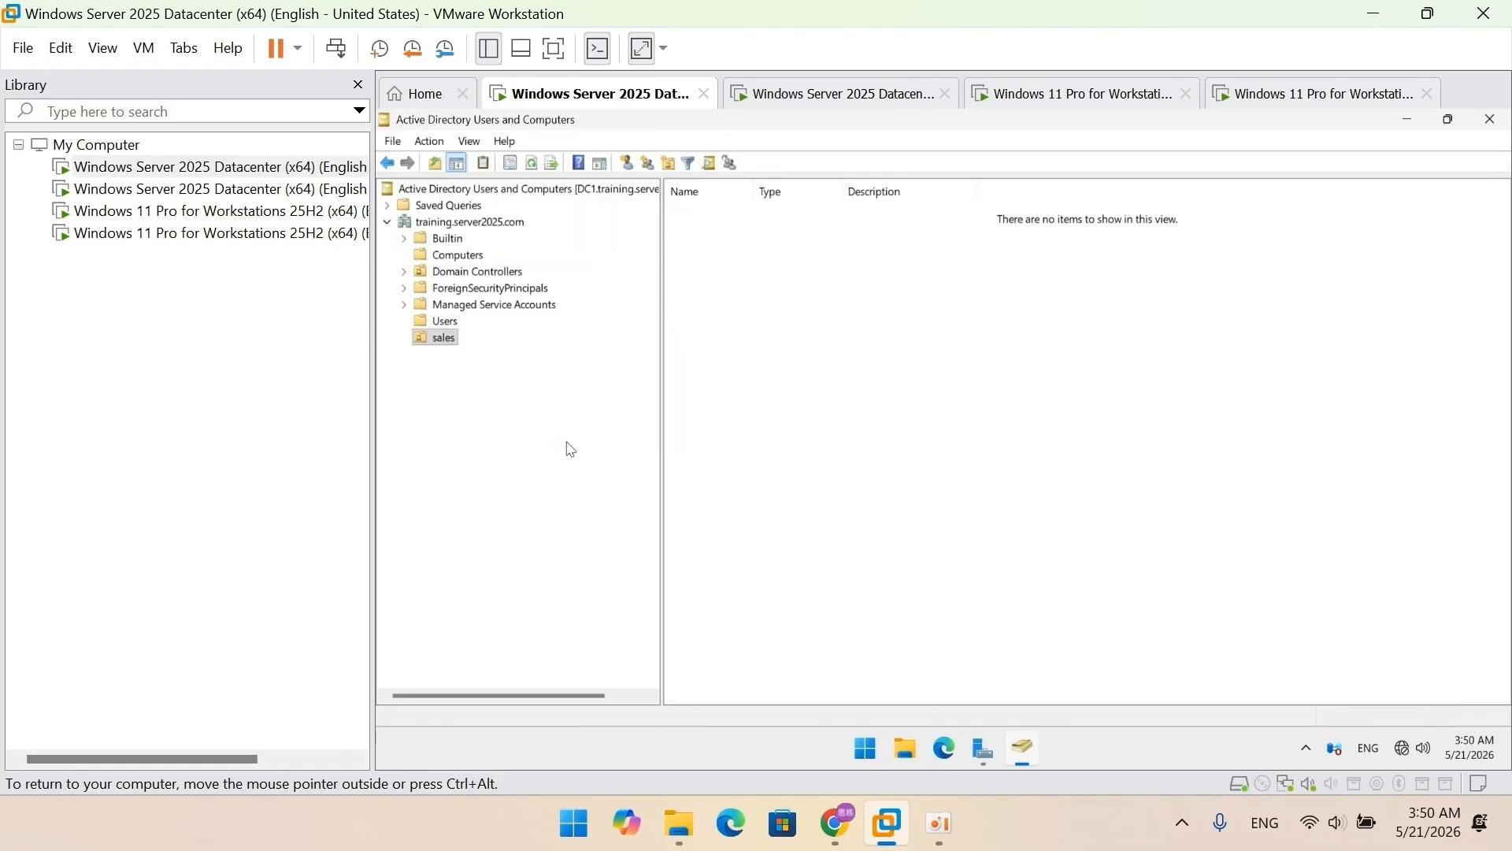
Step: Create a second unprotected organizational unit named marketing under the domain
left_click(516, 226)
right_click(838, 452)
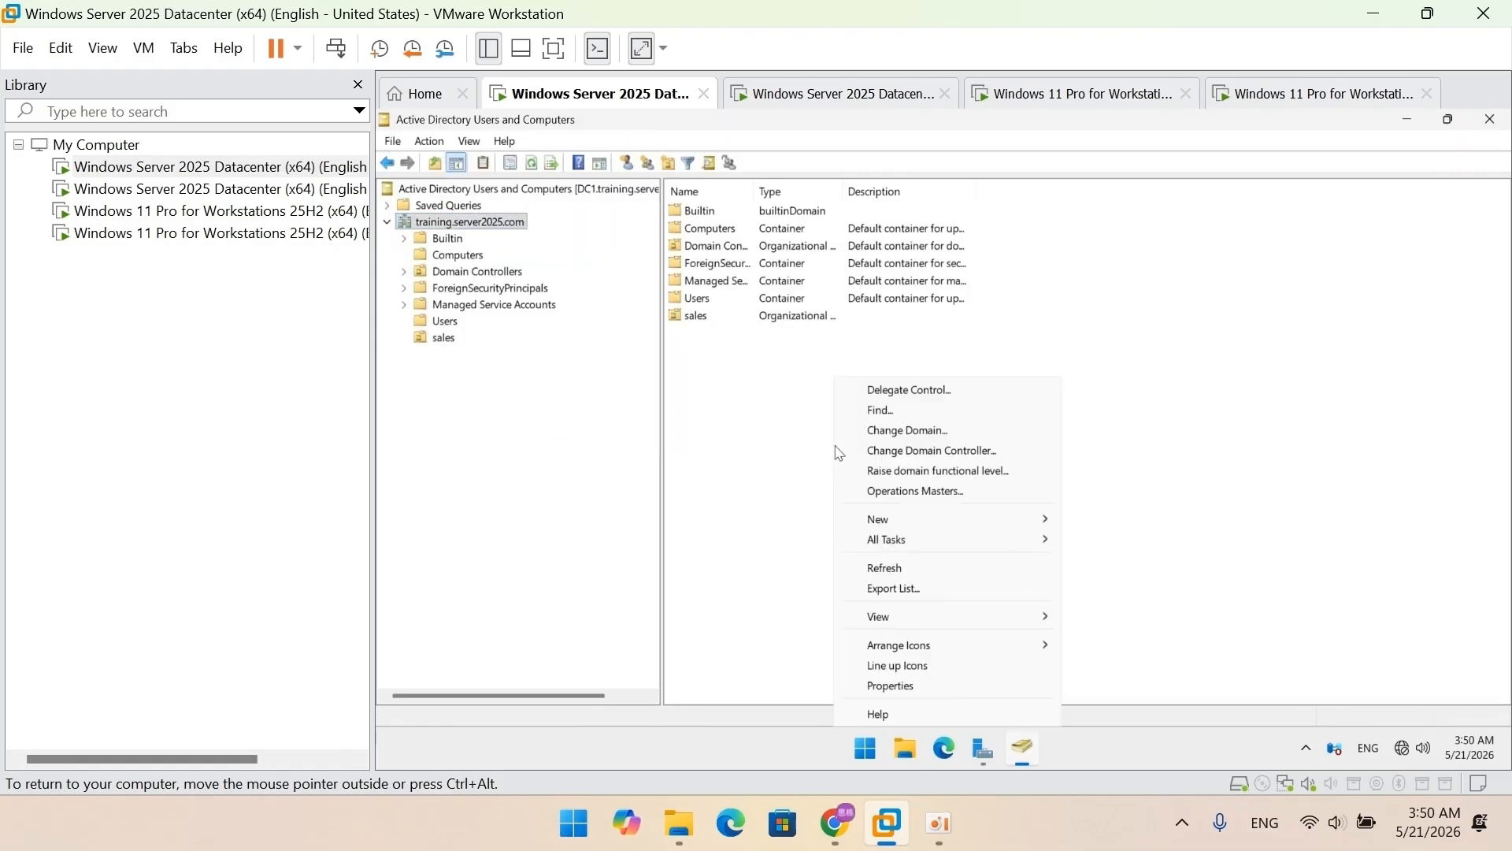
mouse_move(1020, 519)
left_click(1141, 660)
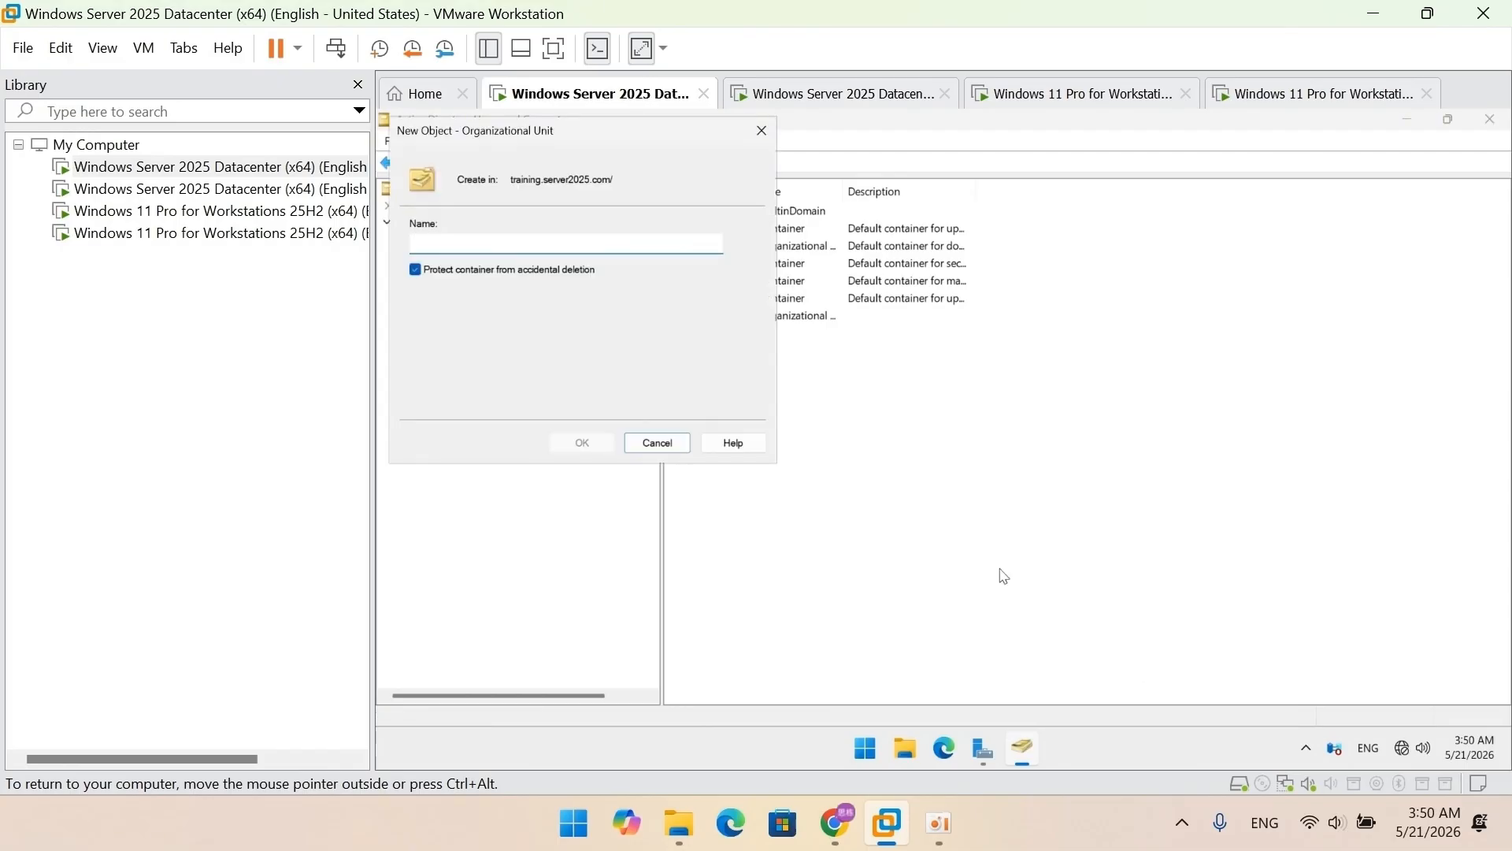
left_click(579, 270)
left_click(618, 243)
type("m")
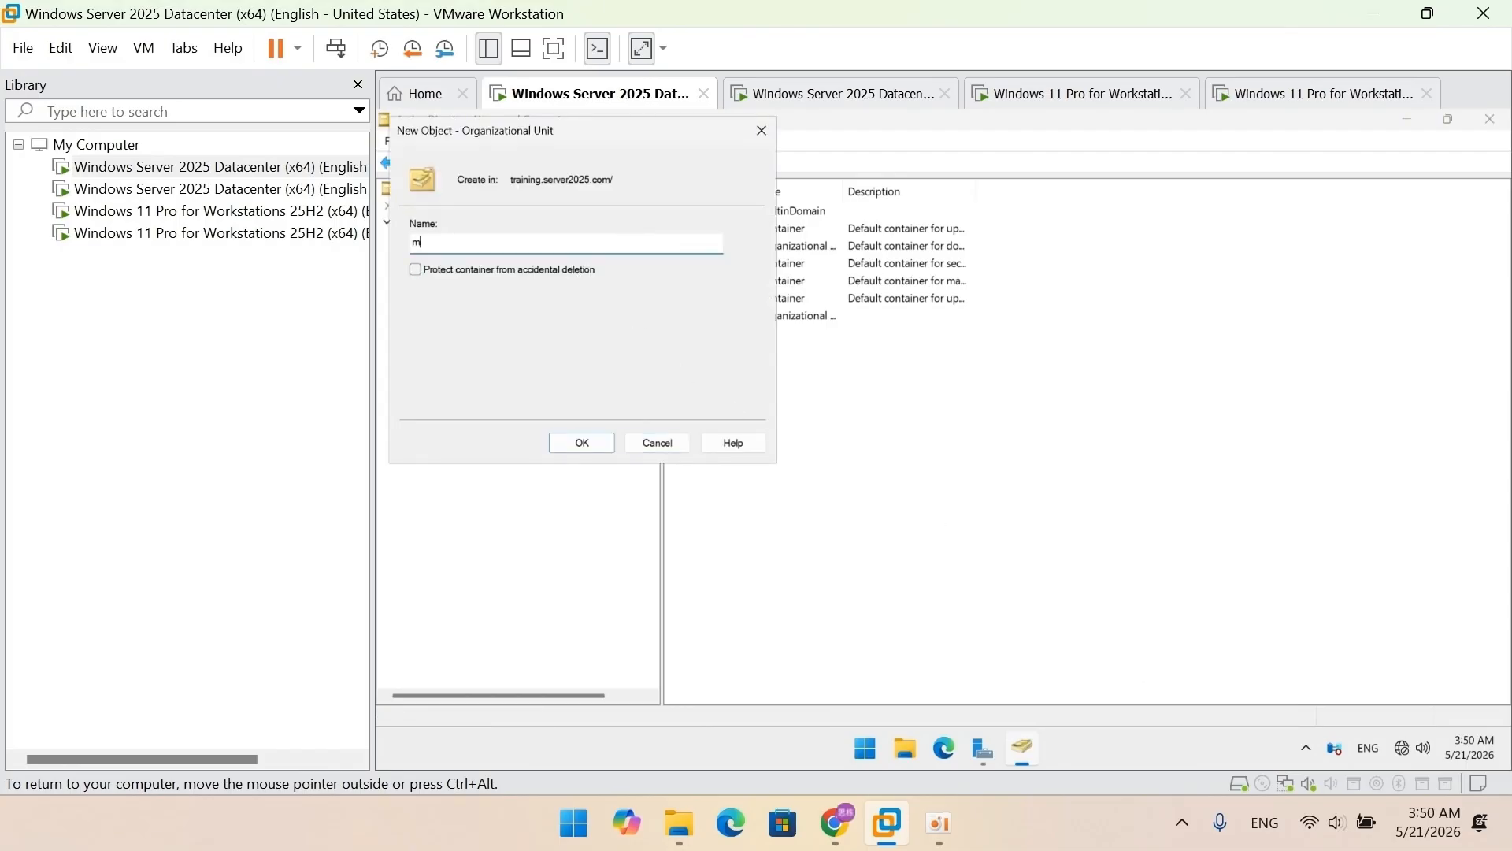
type("arketing")
left_click(582, 443)
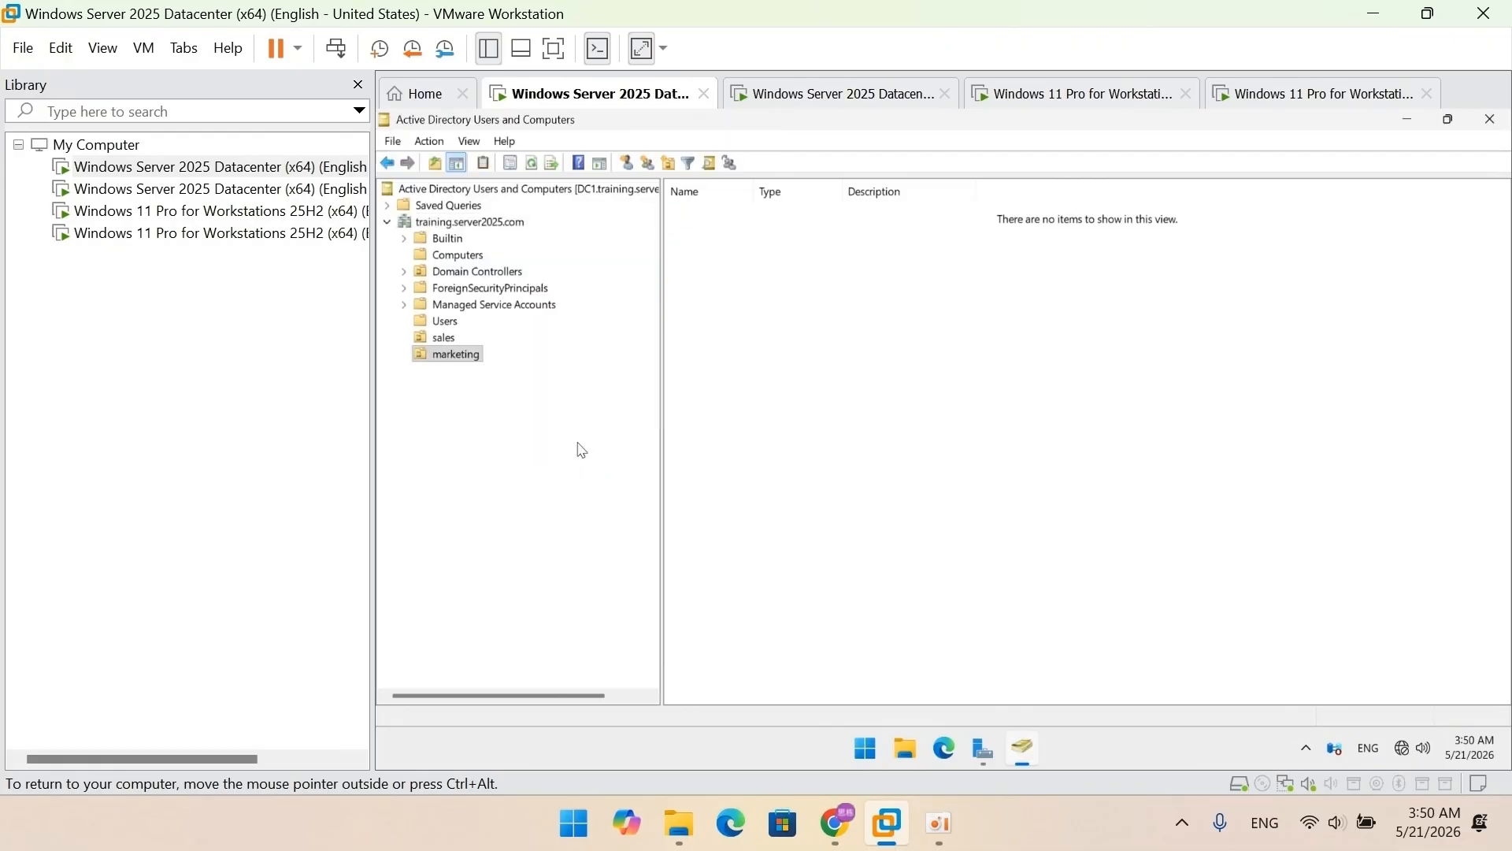
left_click(445, 322)
Step: Move one domain user into the sales OU and the other into marketing
right_click(690, 647)
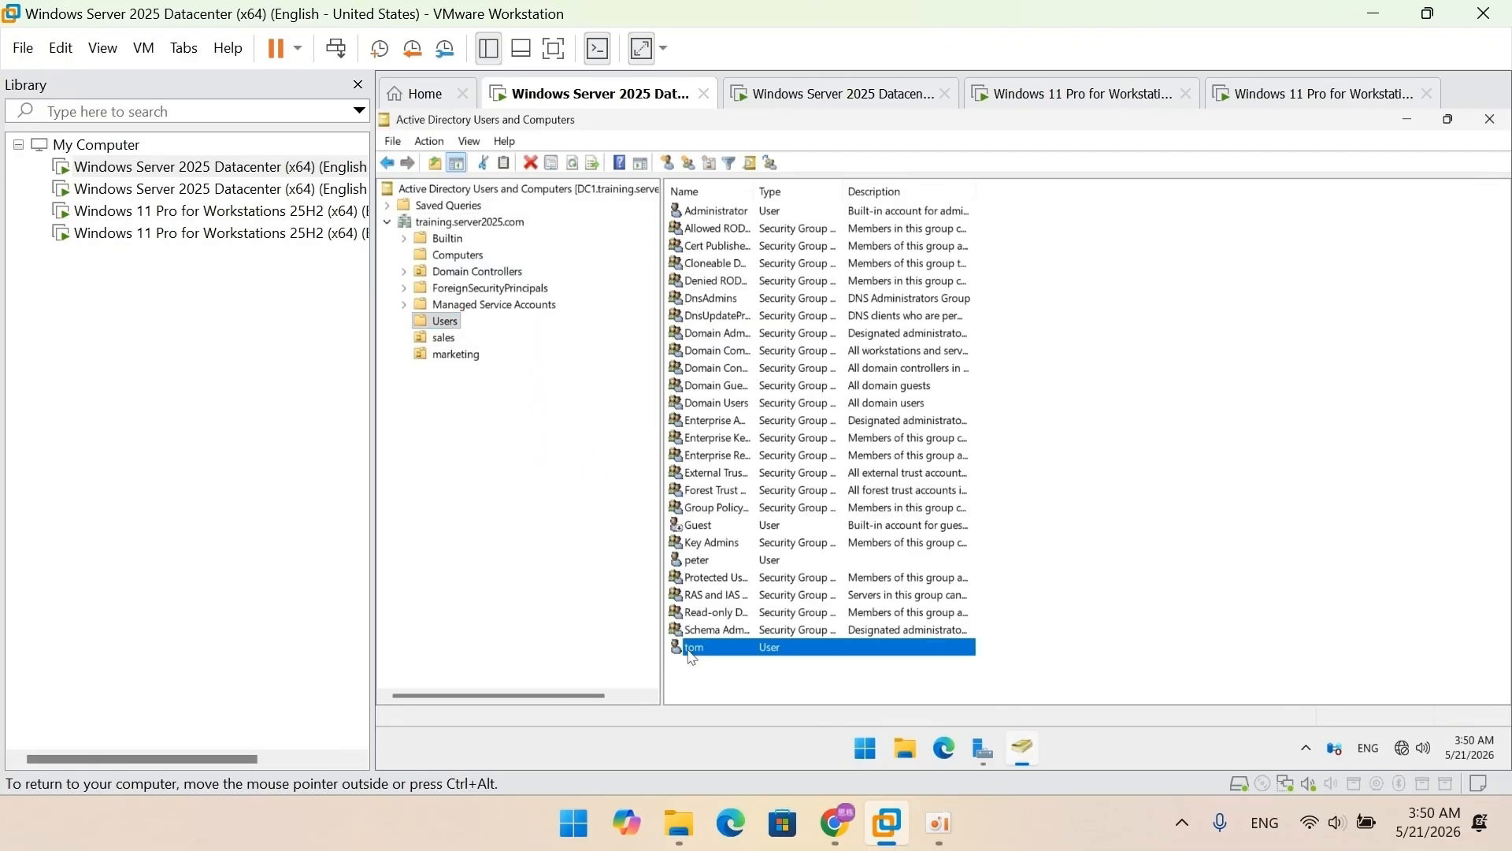
left_click(745, 443)
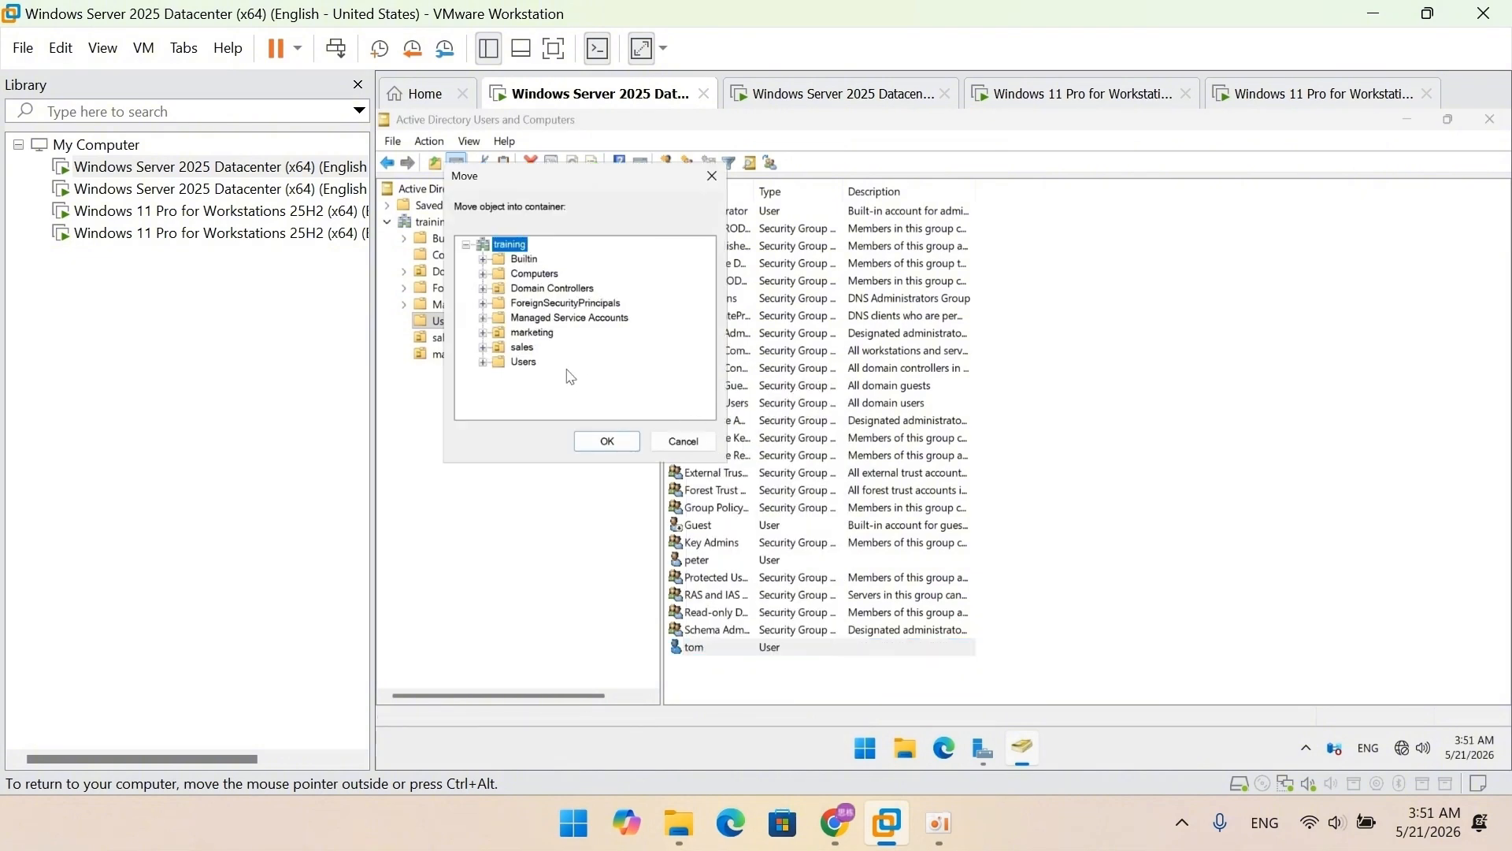
left_click(522, 347)
left_click(604, 443)
left_click(703, 562)
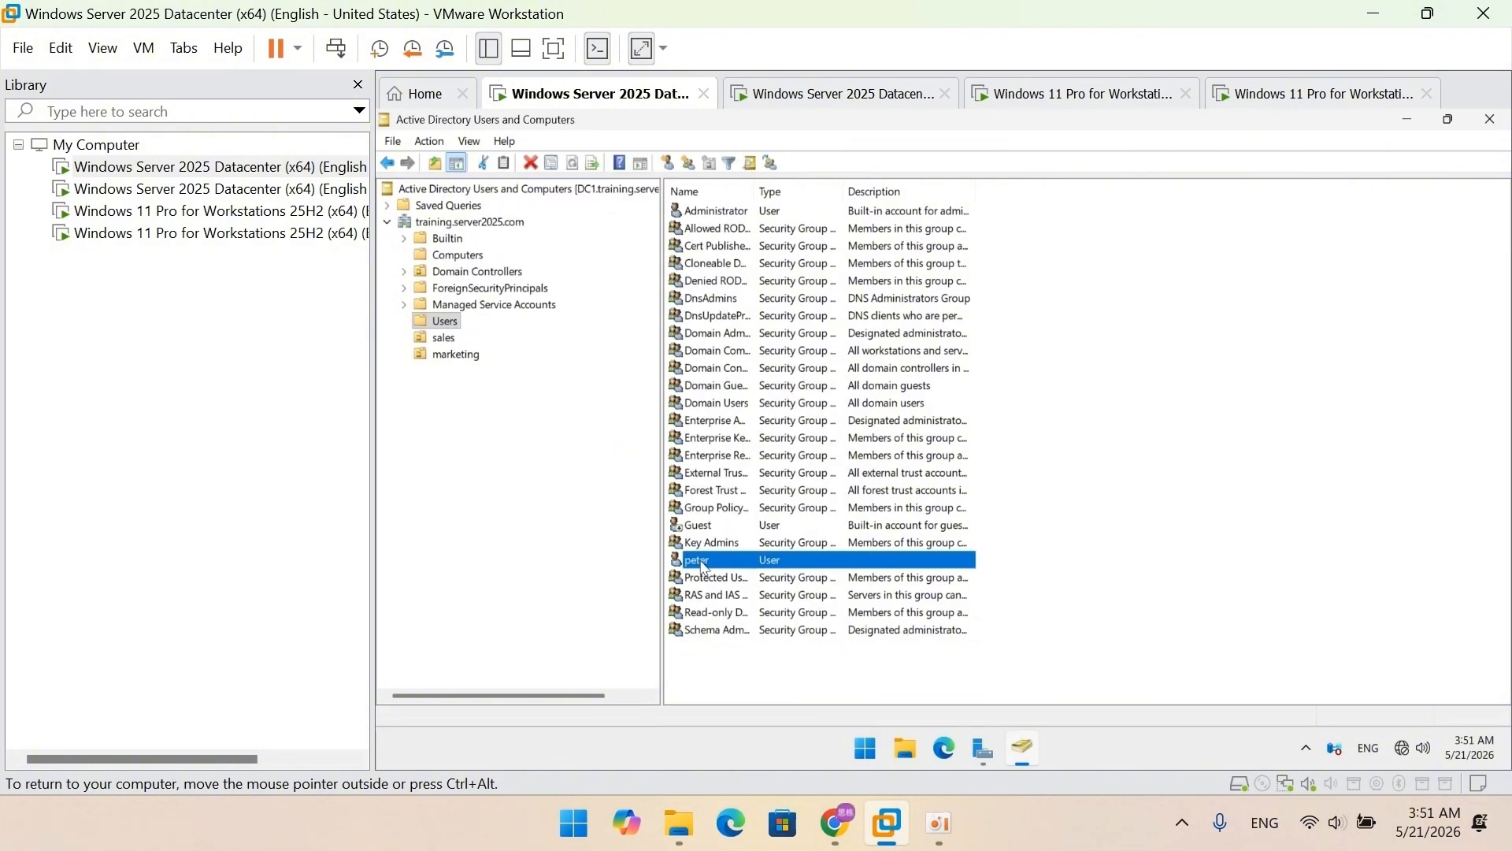
right_click(718, 561)
left_click(764, 349)
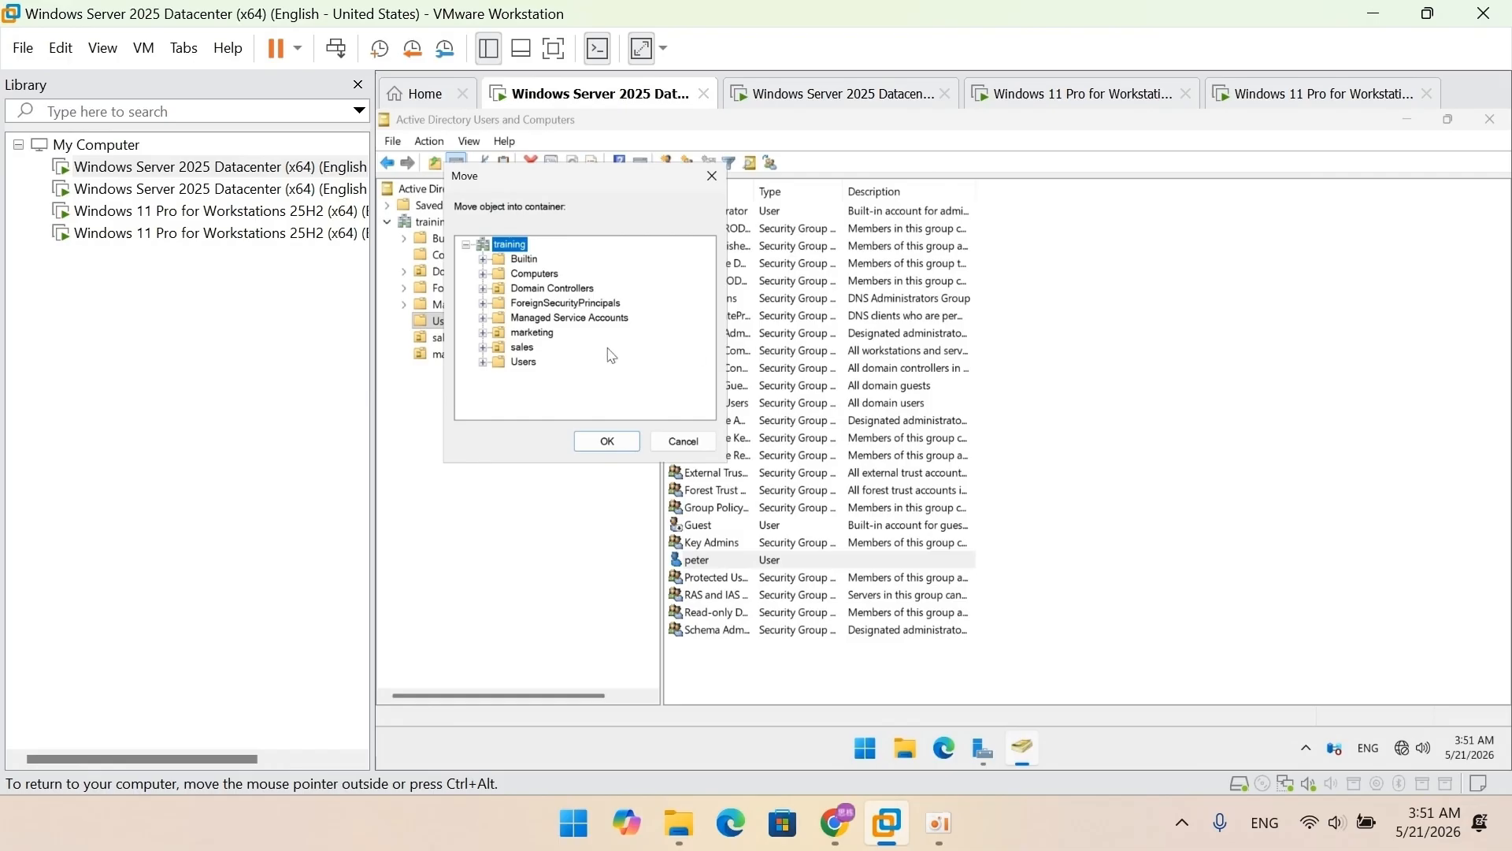
left_click(533, 332)
left_click(603, 442)
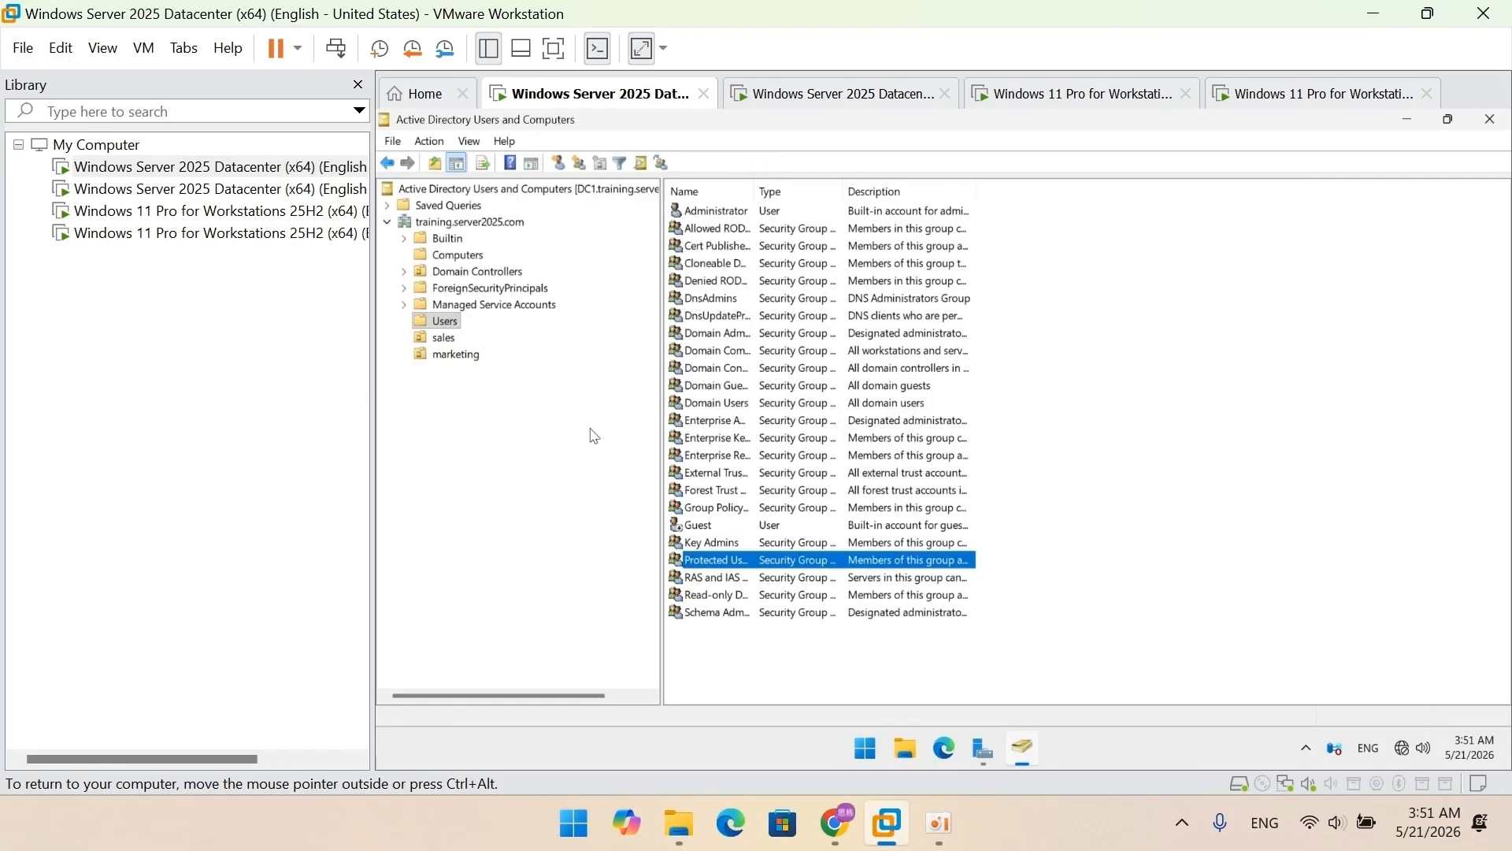
Step: Move CLIENT1 into the sales OU and CLIENT2 into the marketing OU
left_click(477, 256)
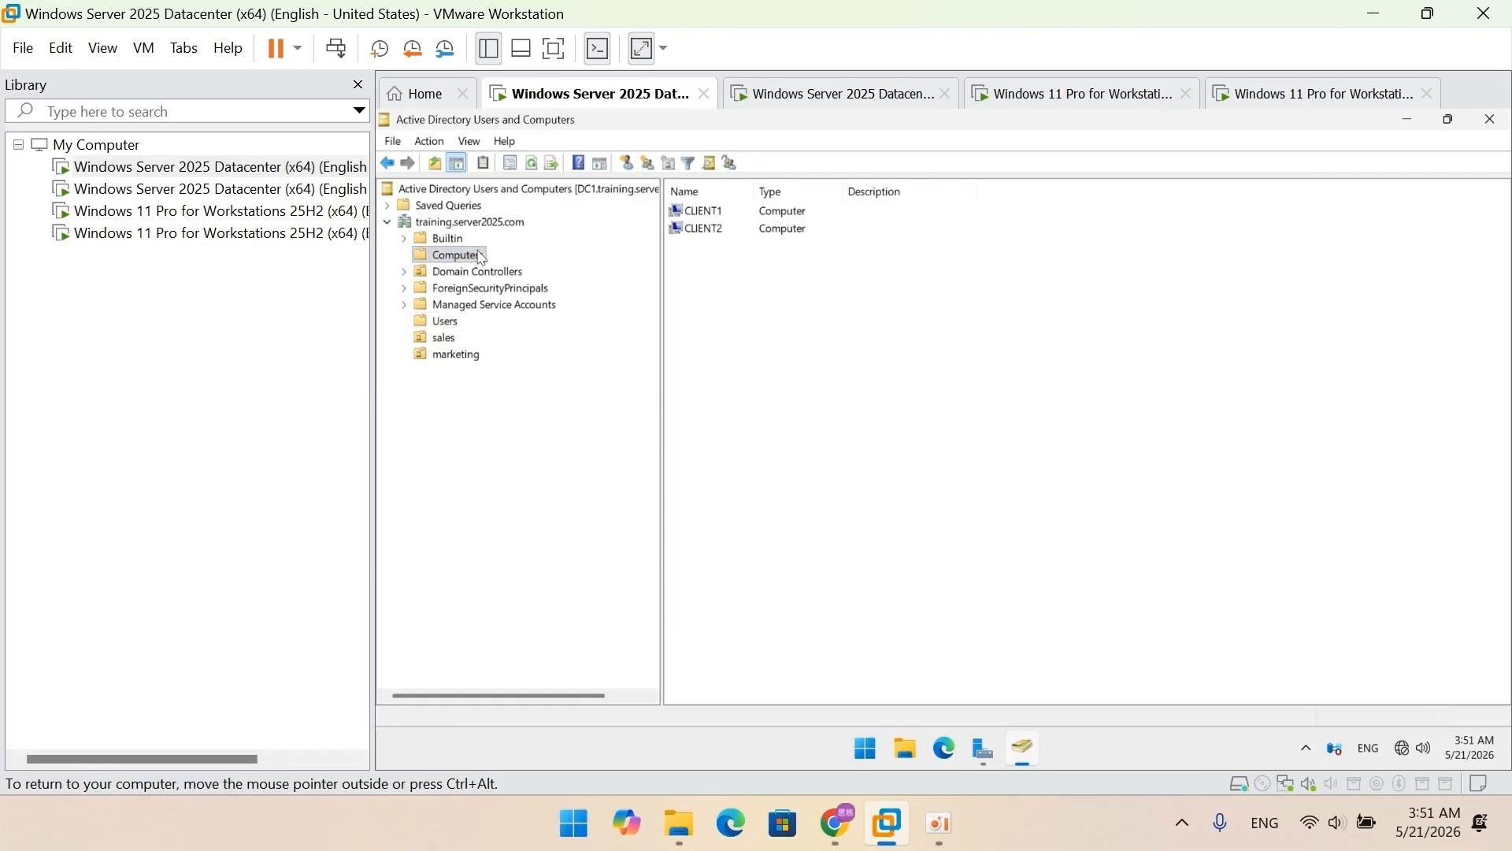
right_click(701, 211)
left_click(747, 281)
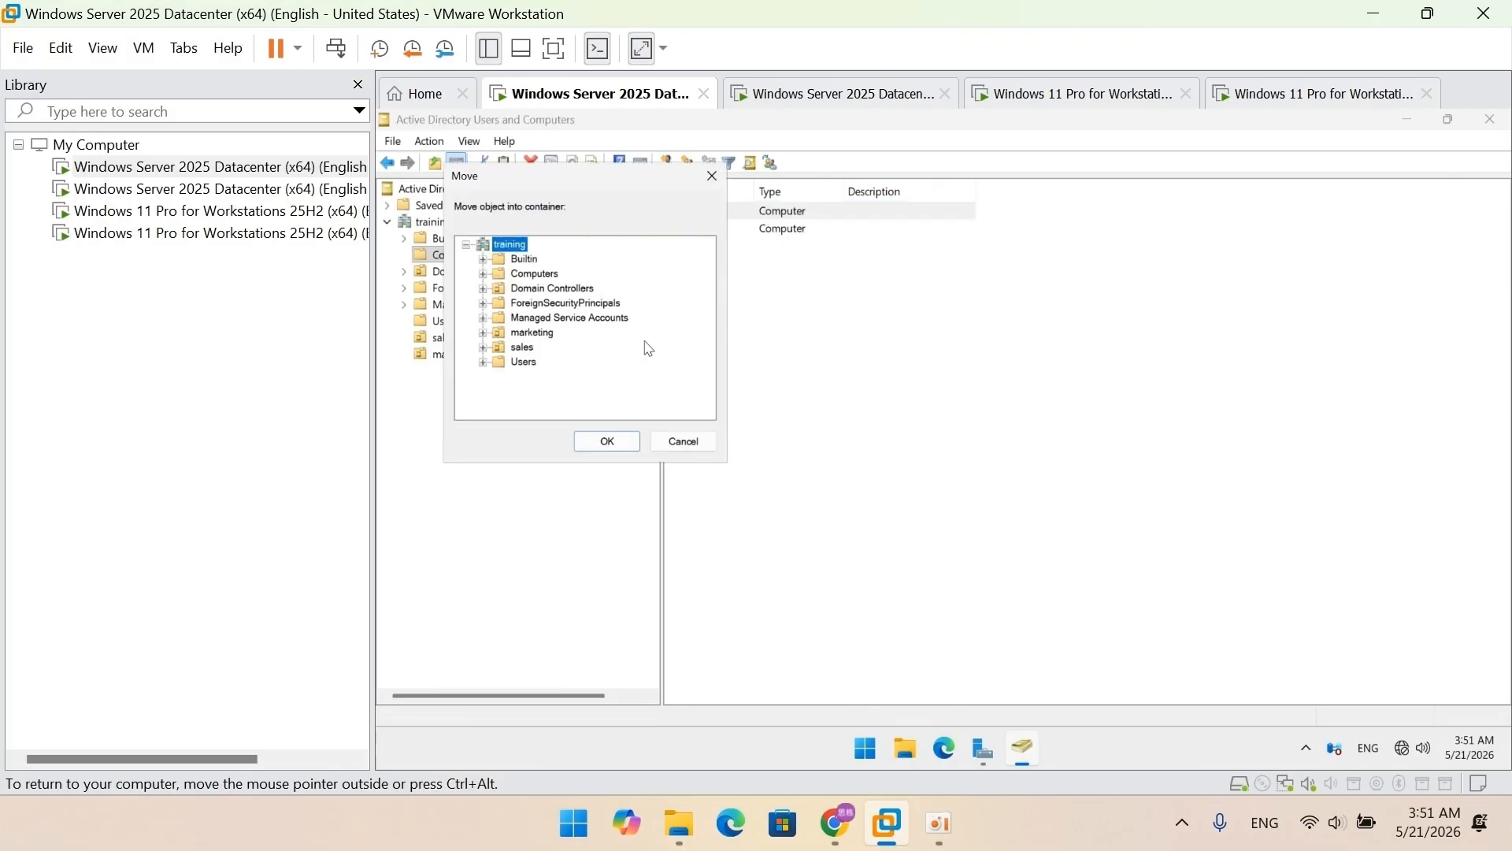
left_click(522, 349)
left_click(607, 442)
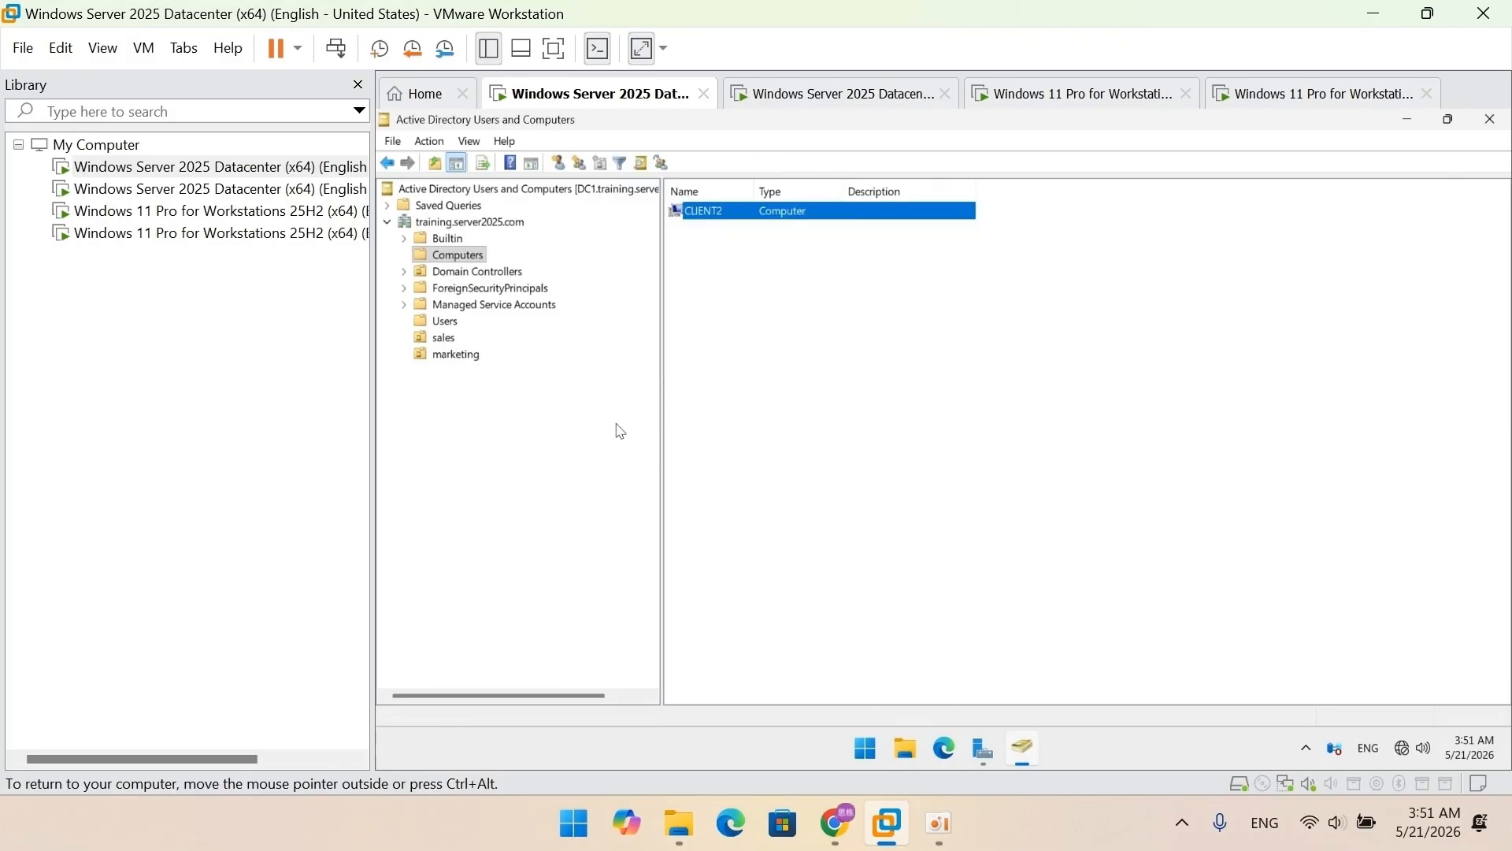
right_click(708, 214)
left_click(729, 286)
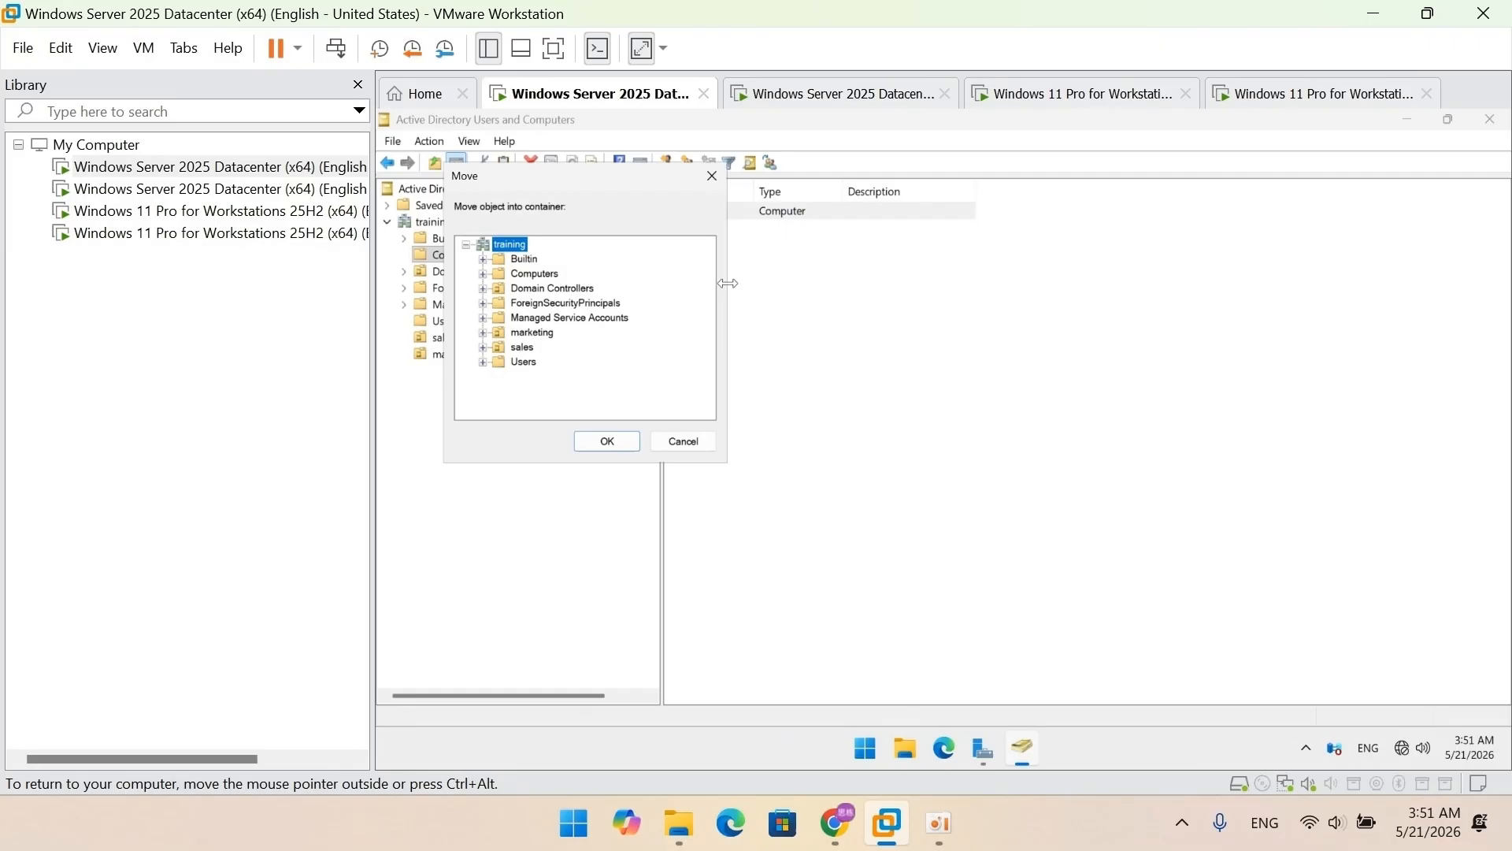
left_click(553, 334)
left_click(605, 441)
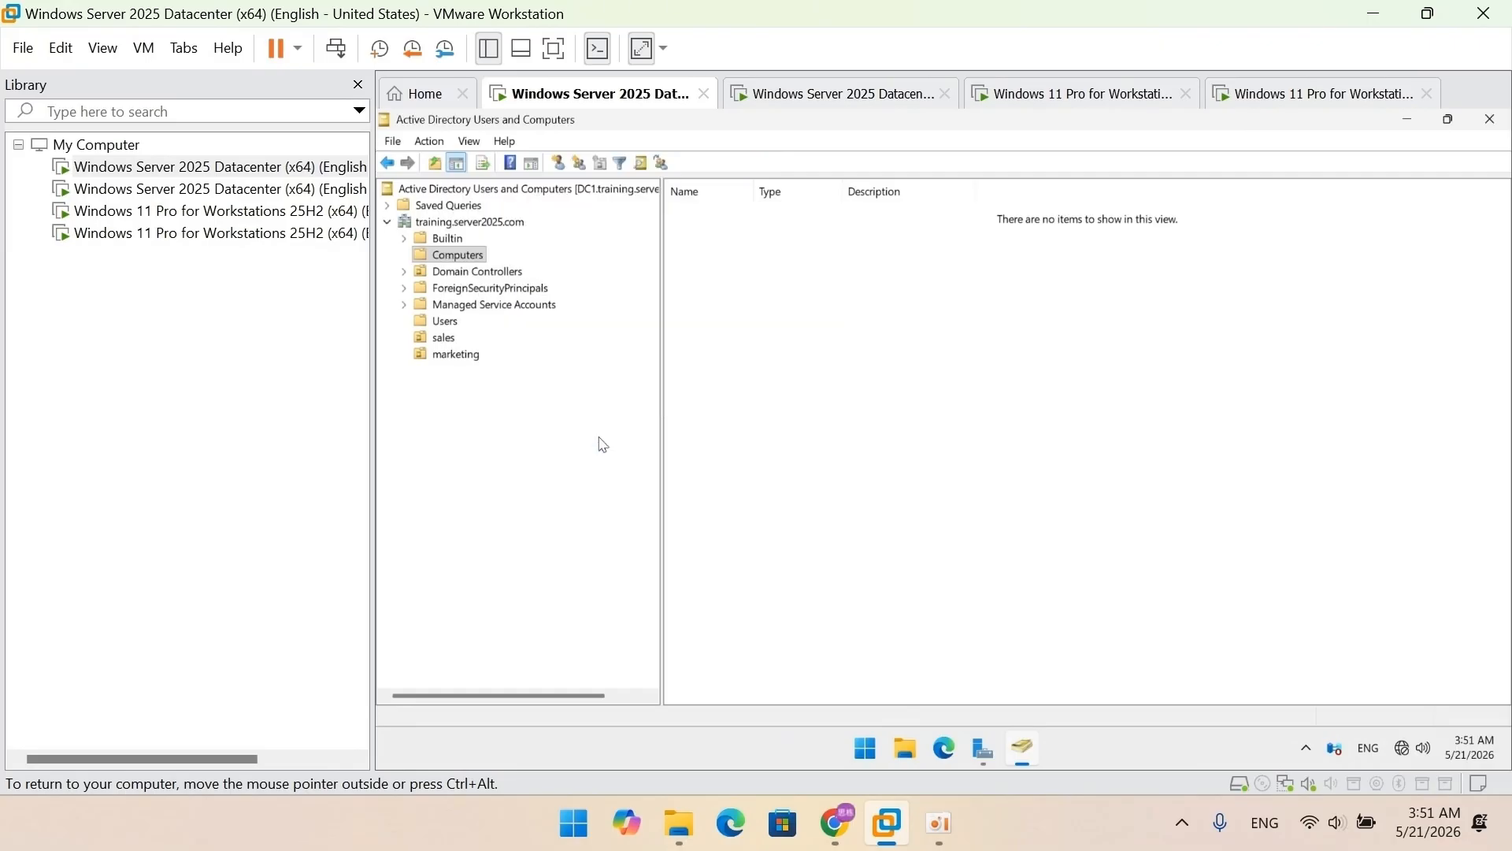
Step: Verify sales holds its user and CLIENT1, and marketing holds its user and CLIENT2
left_click(441, 340)
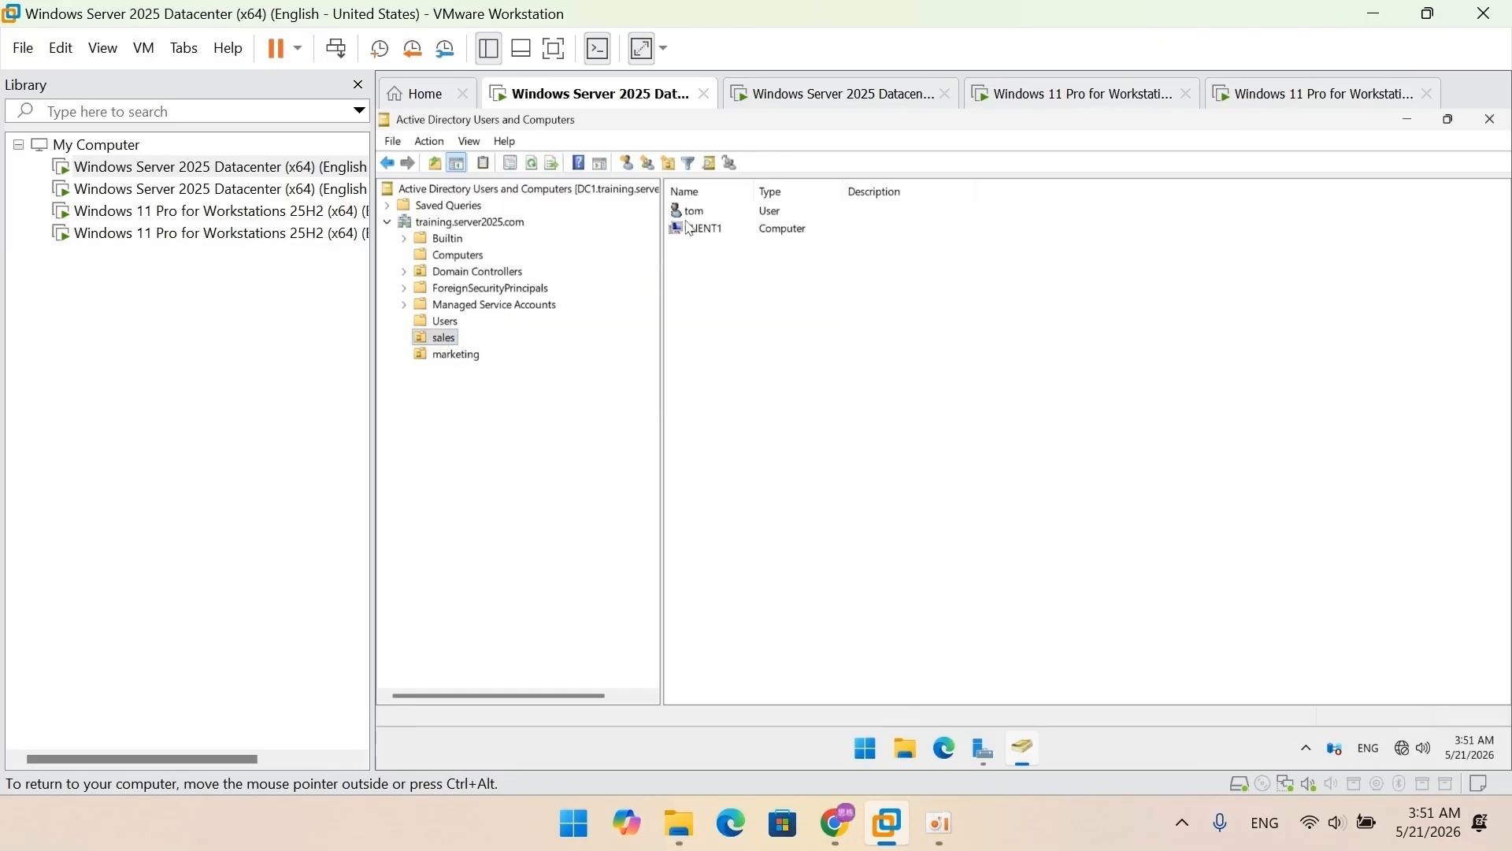
left_click(690, 221)
left_click(697, 232)
left_click(461, 354)
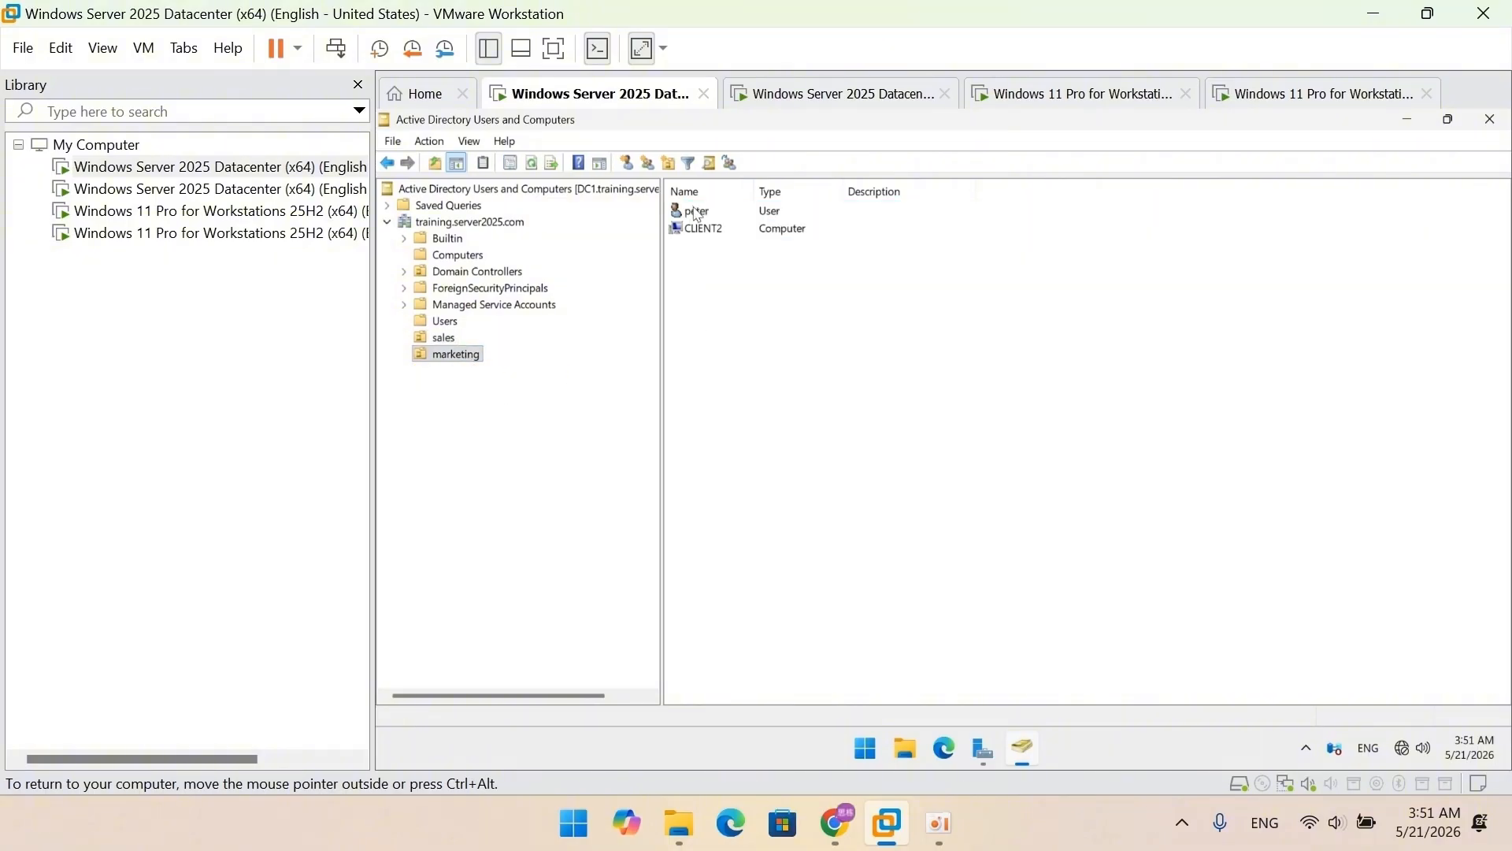
left_click(697, 211)
left_click(704, 228)
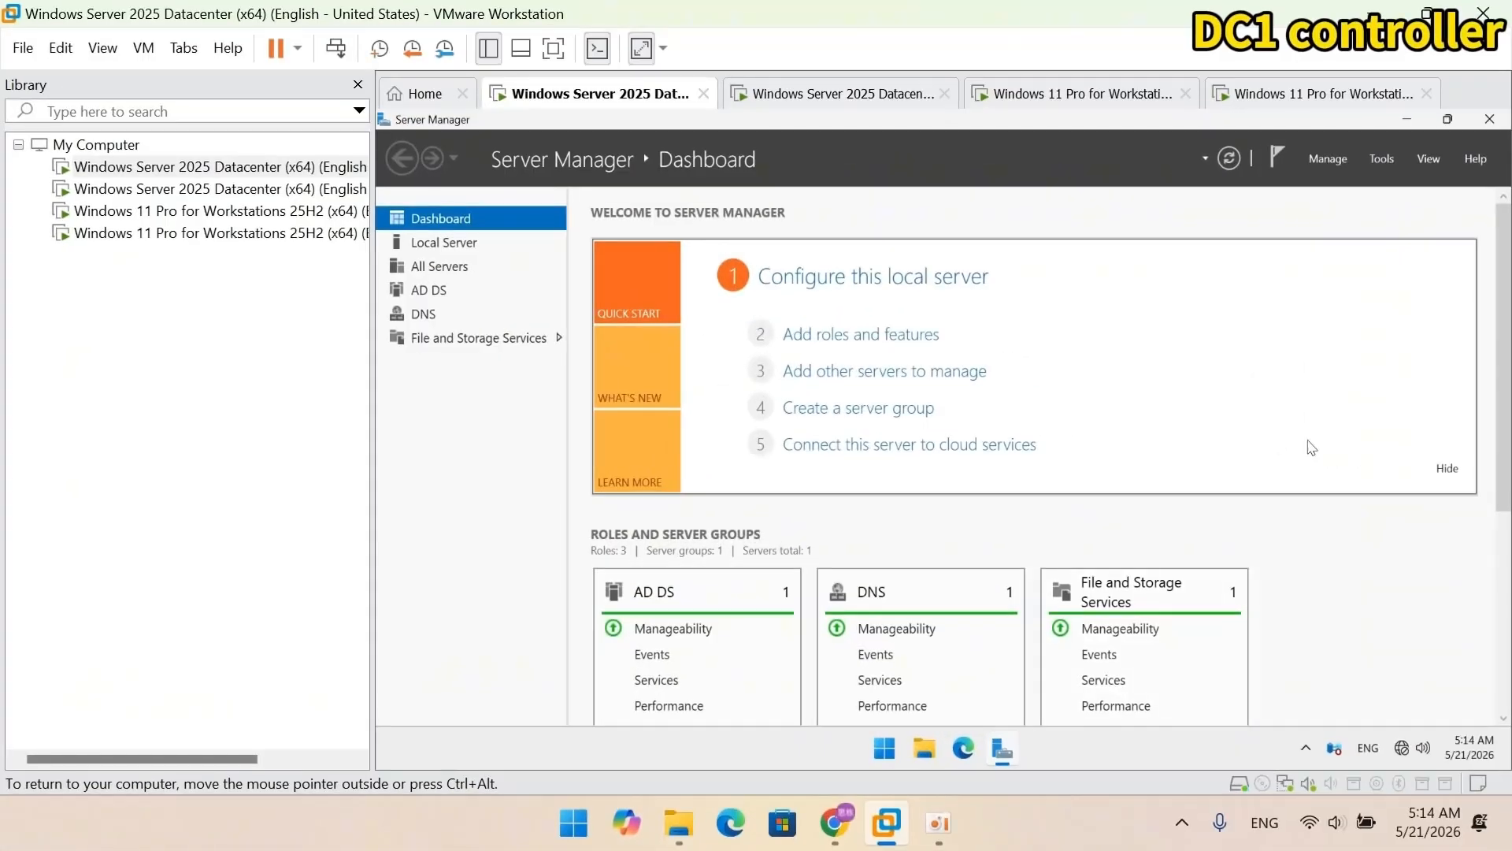
Step: Open Group Policy Management and expand down to the training.server2025.com domain
left_click(1382, 158)
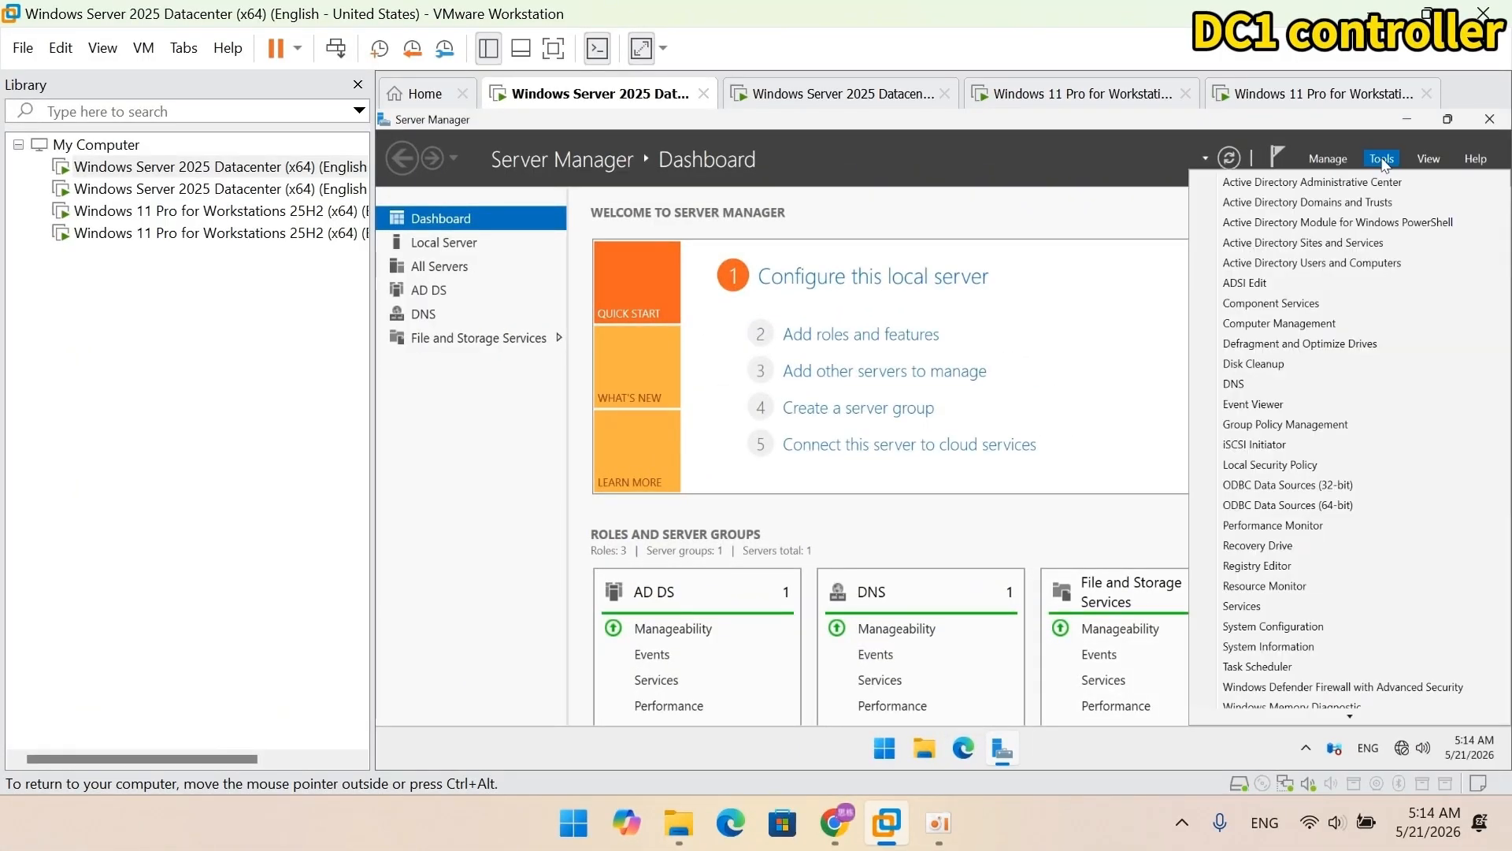
left_click(1349, 429)
left_click(388, 206)
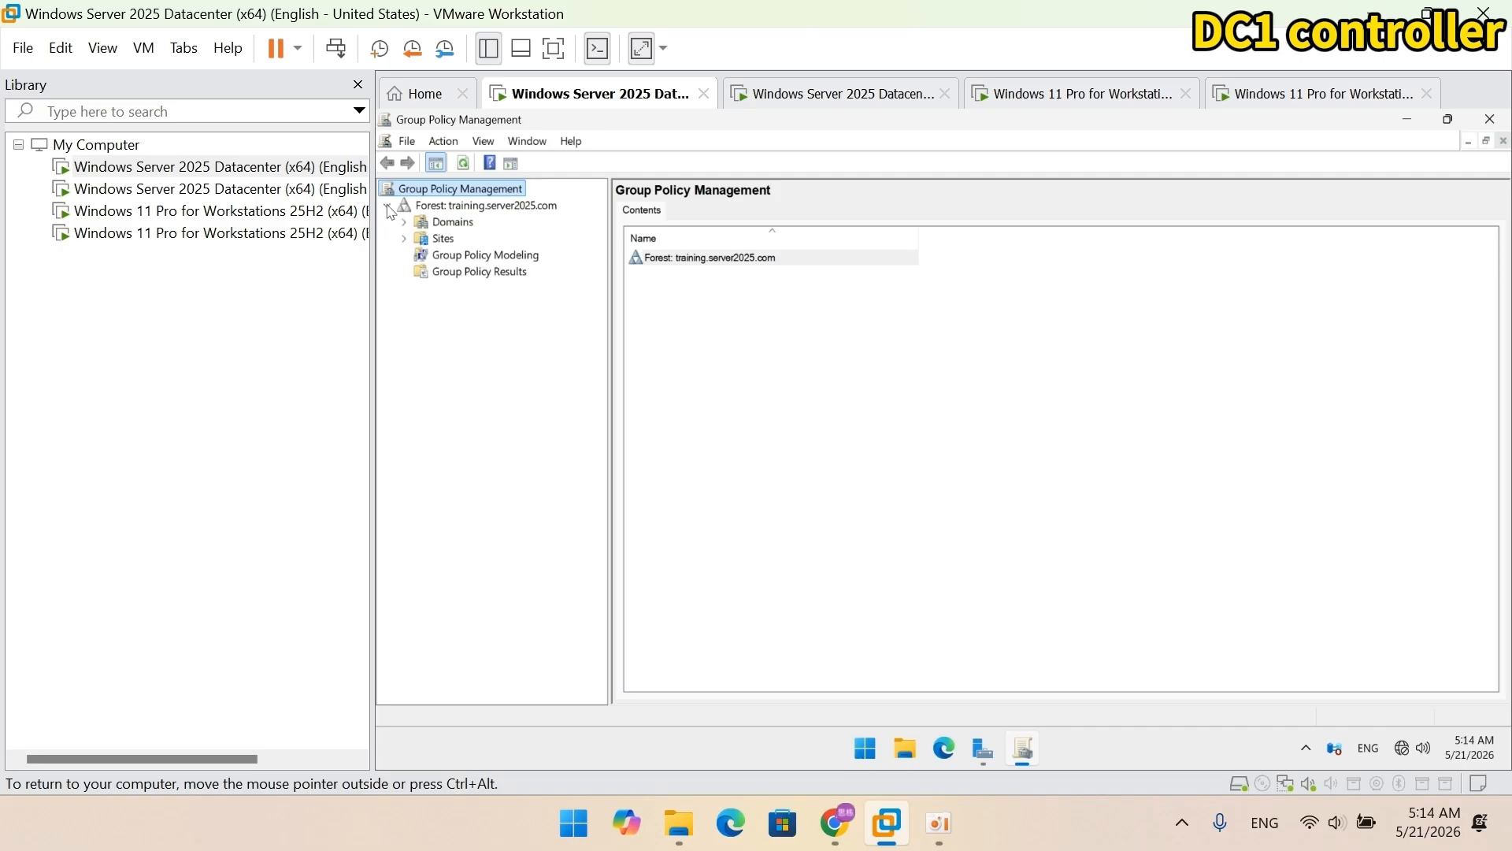
left_click(405, 223)
left_click(422, 239)
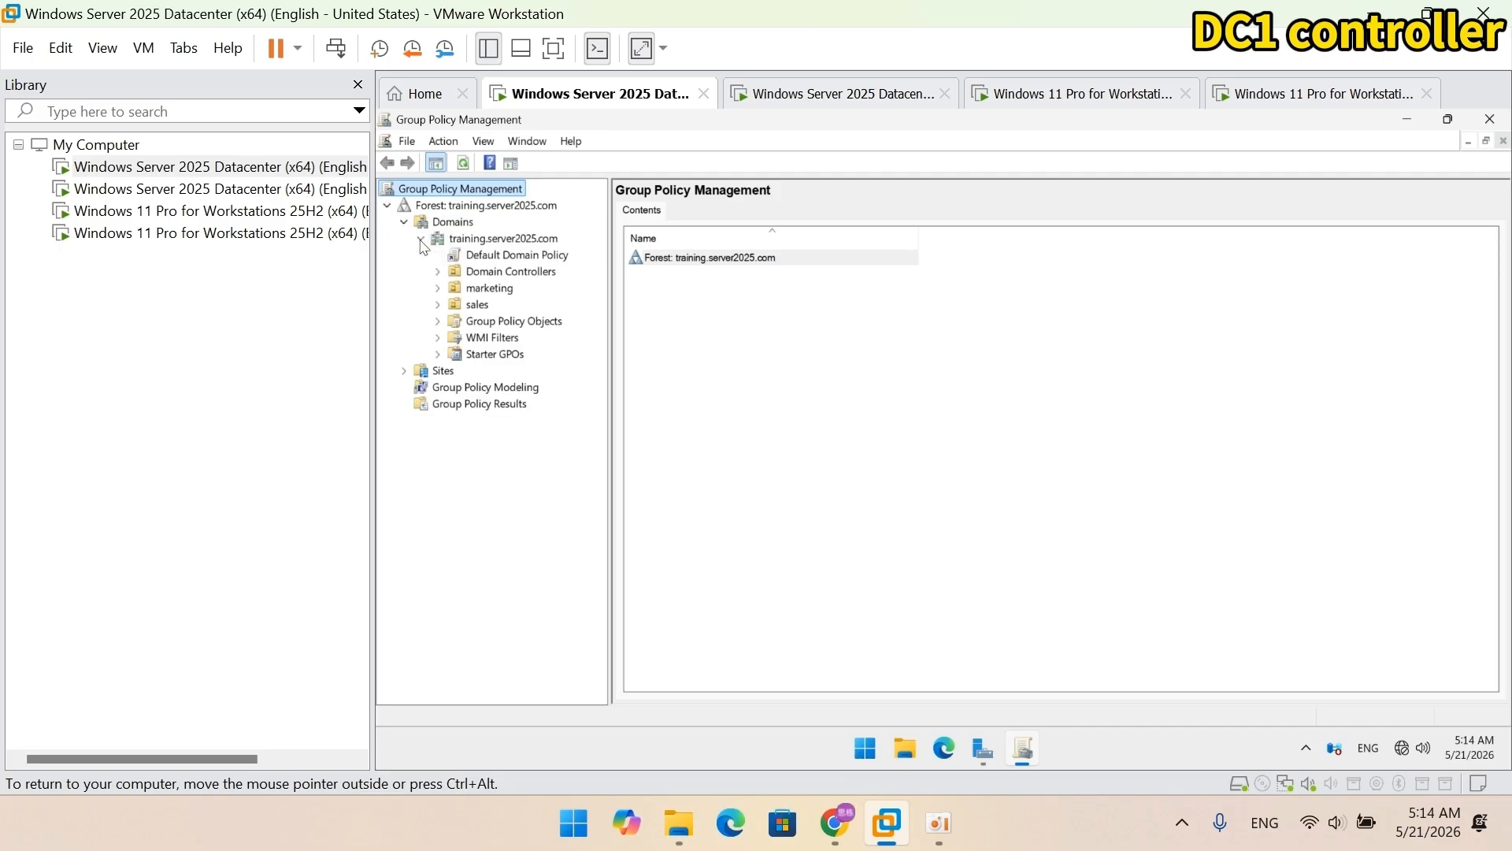
Step: Create a GPO named 'sales policy' linked to the sales OU and select it
left_click(477, 306)
right_click(477, 307)
left_click(509, 316)
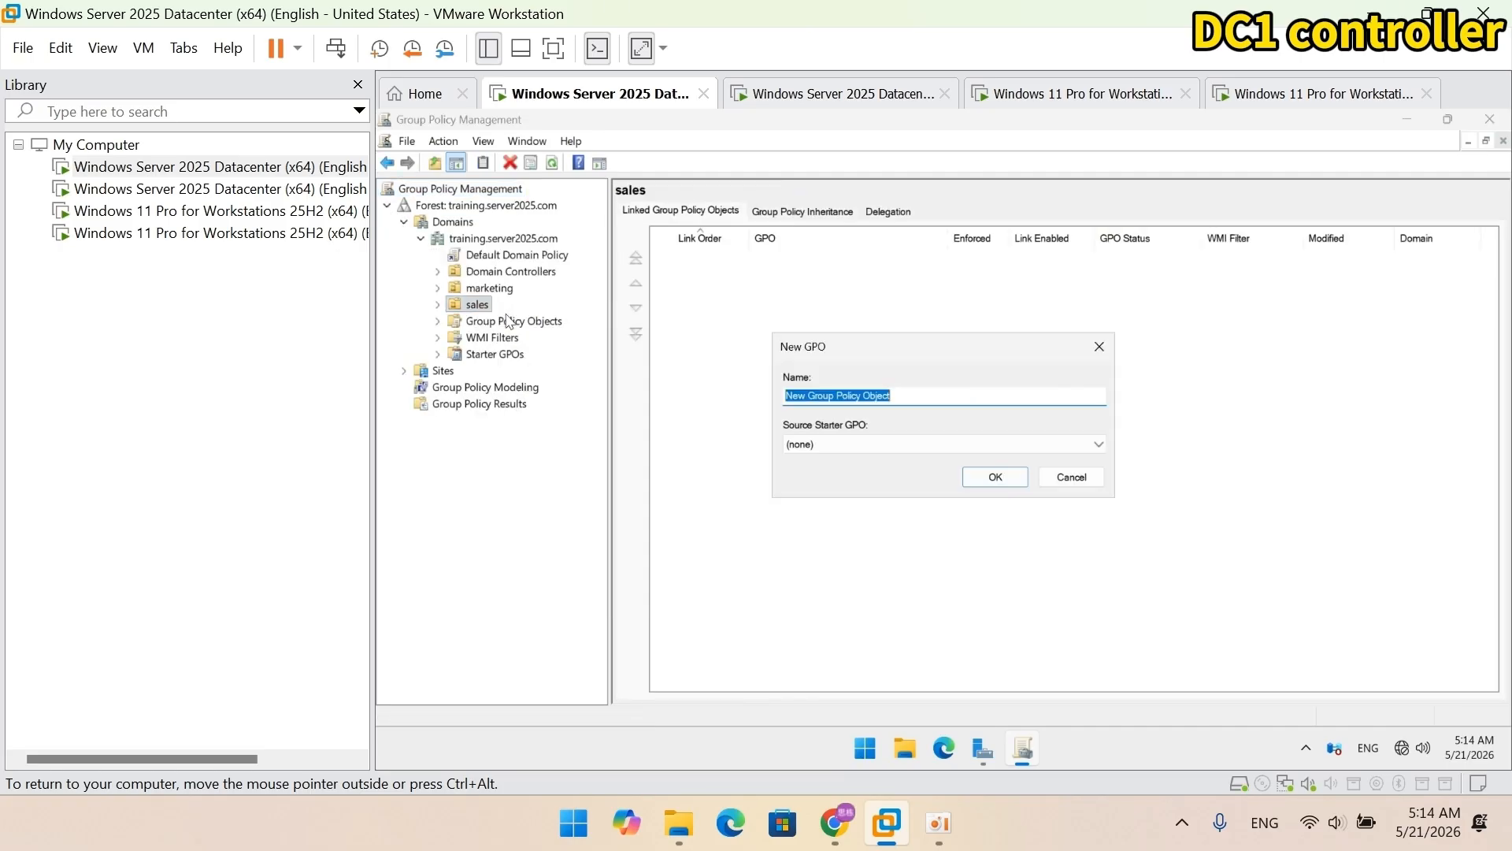
type("sales policy")
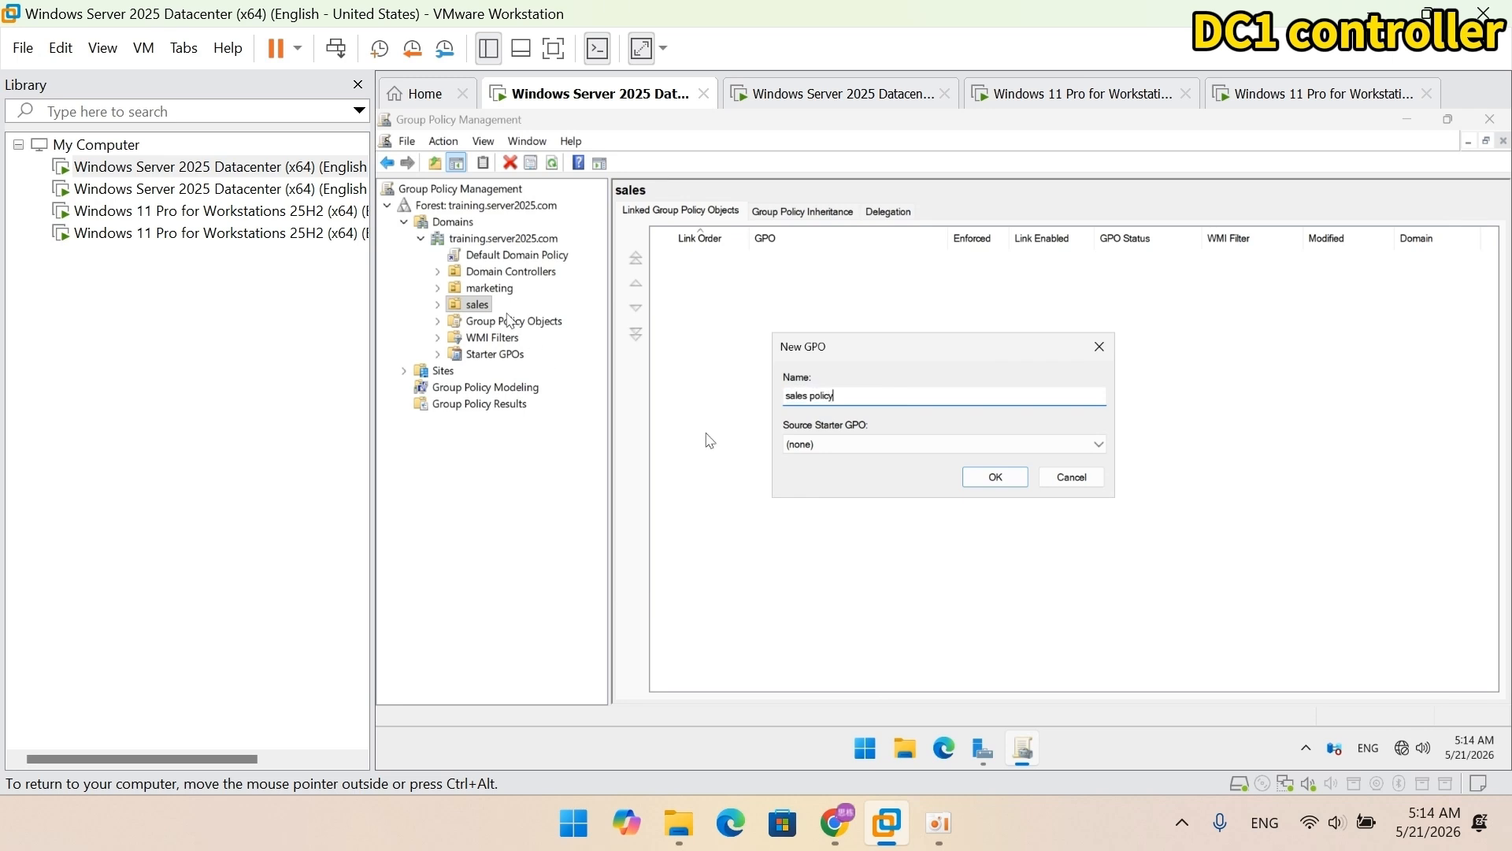
left_click(995, 477)
left_click(438, 304)
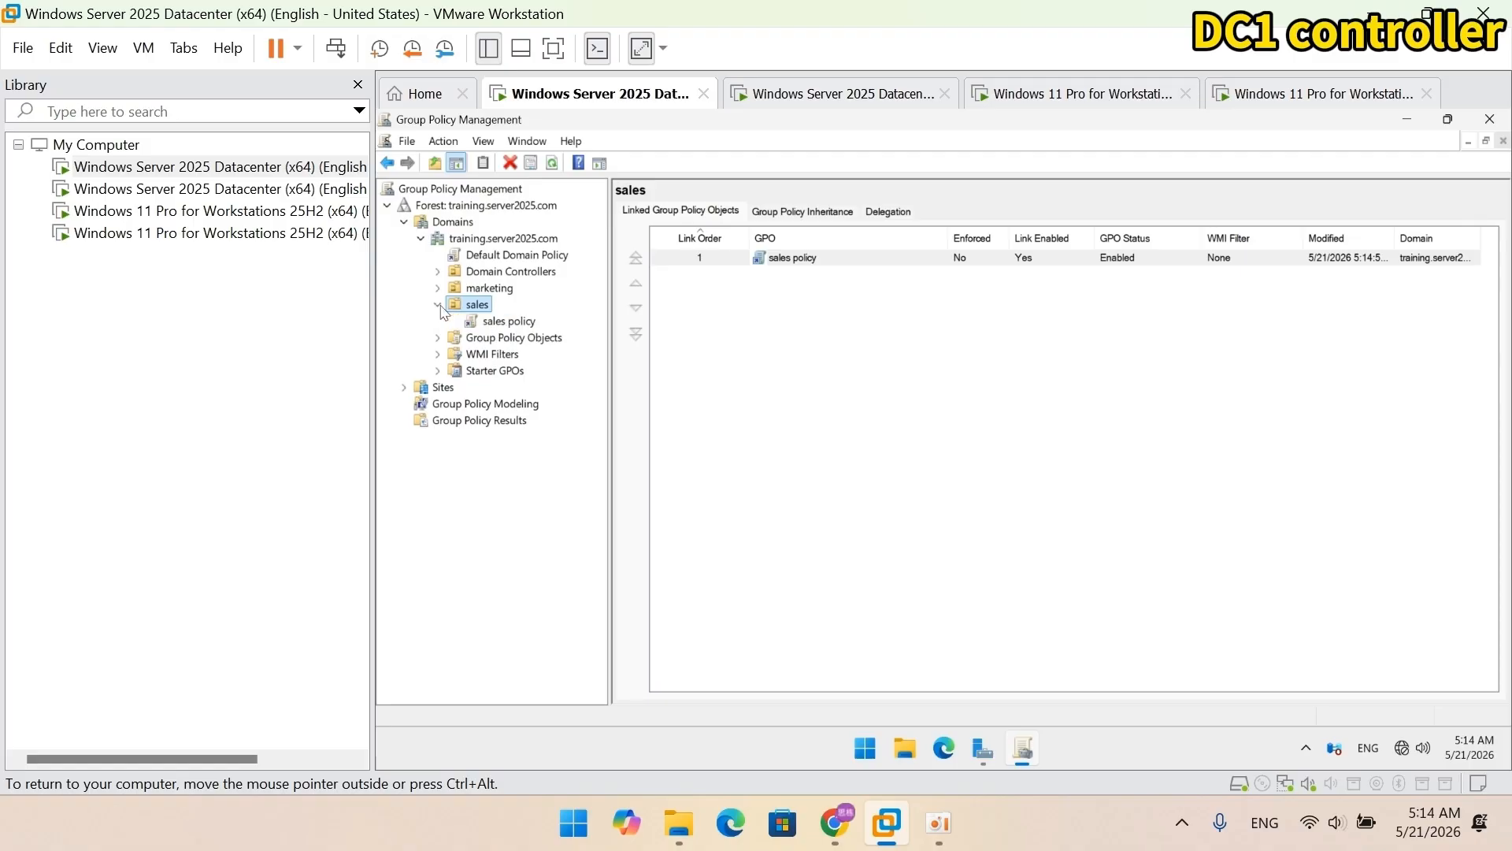
left_click(489, 321)
Step: Enable the User Configuration System setting 'Prevent access to the command prompt' with script processing disabled
right_click(476, 320)
left_click(508, 336)
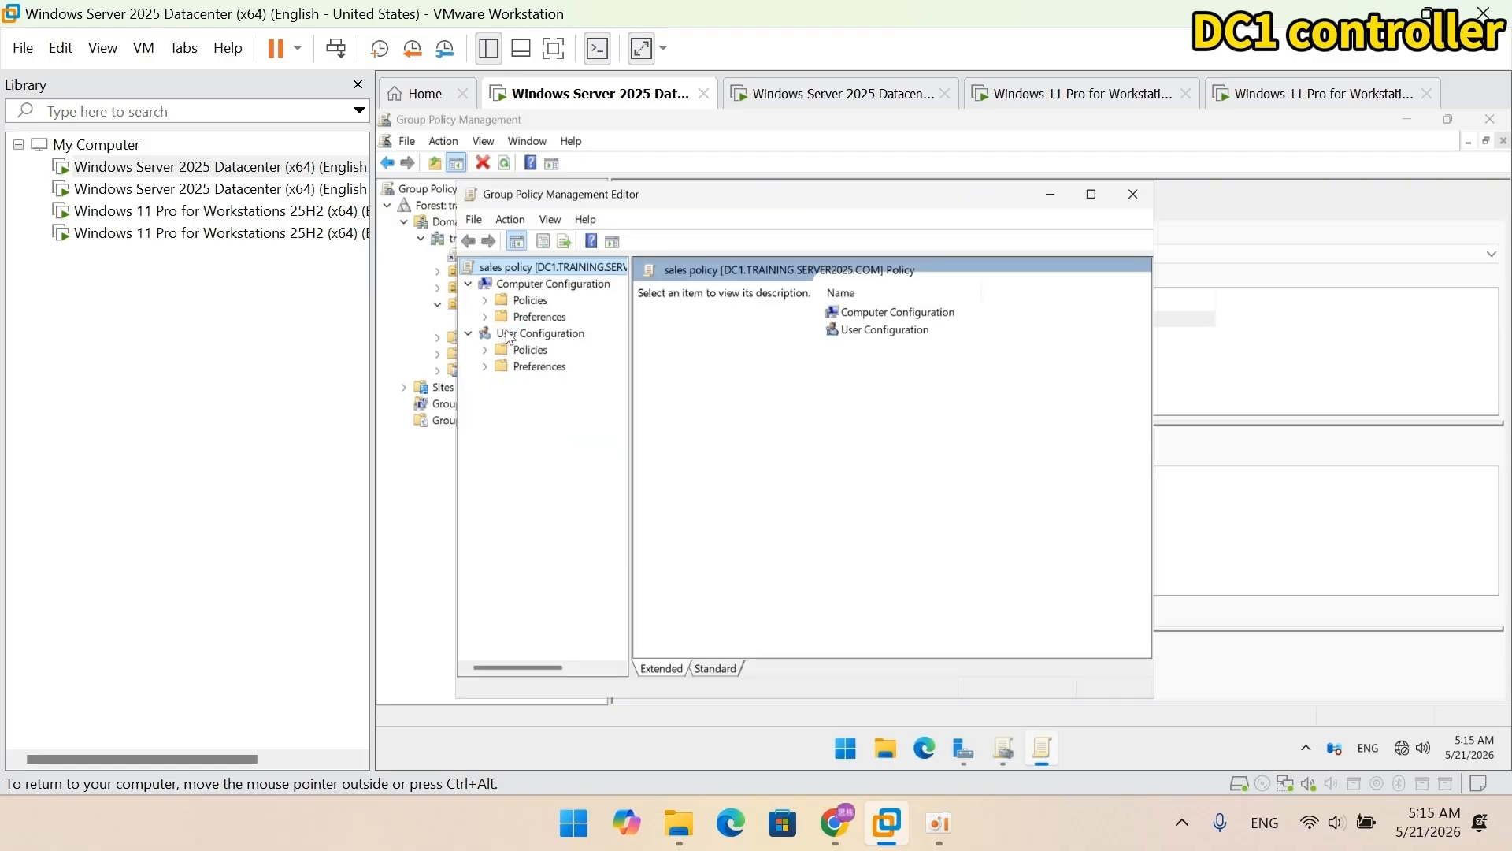
left_click_drag(549, 493, 616, 493)
left_click(405, 273)
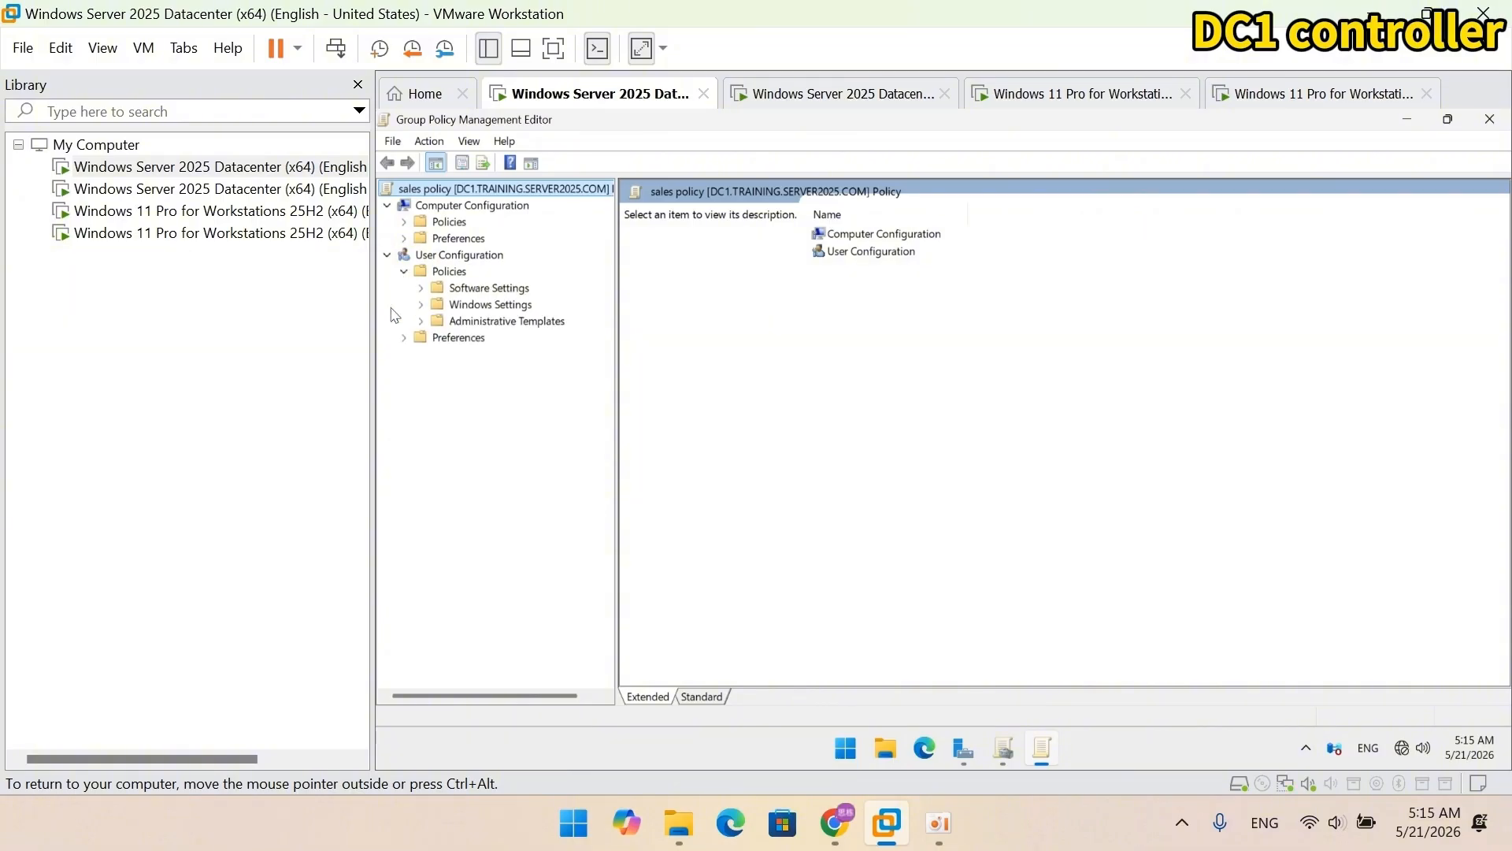
left_click(422, 322)
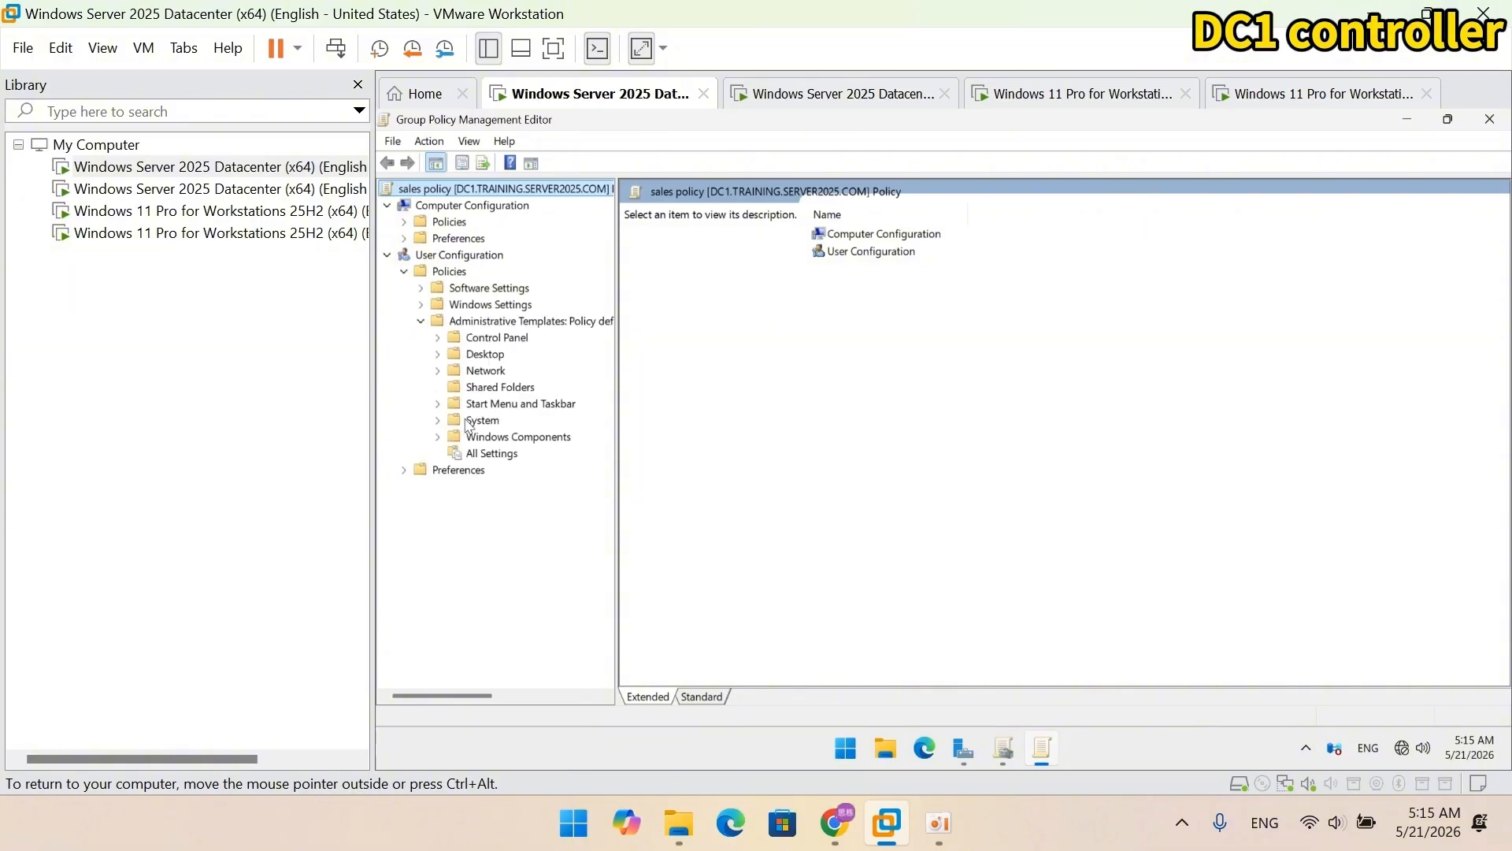
left_click(469, 422)
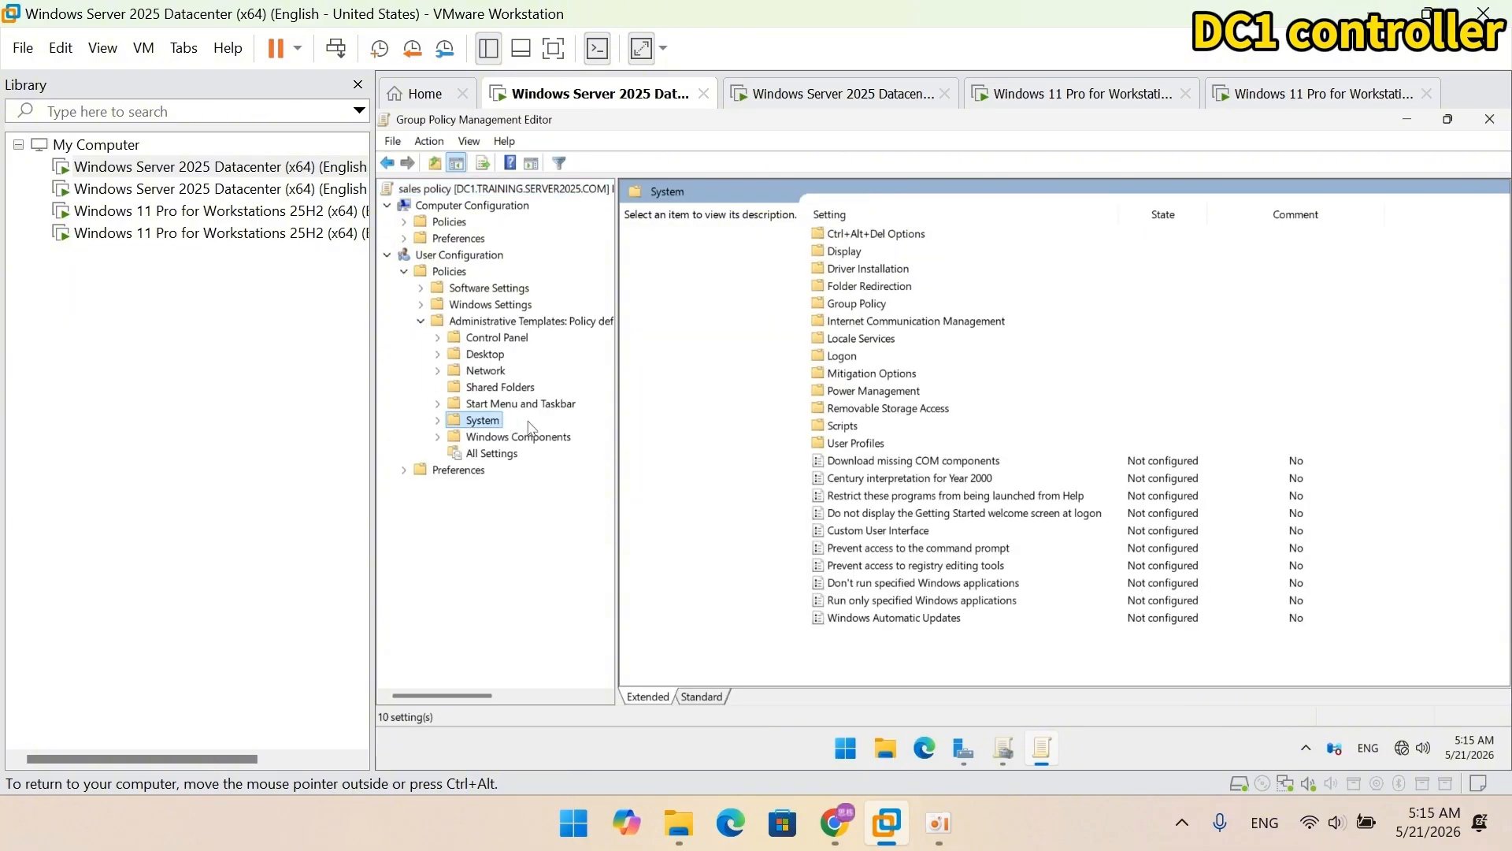
double_click(843, 547)
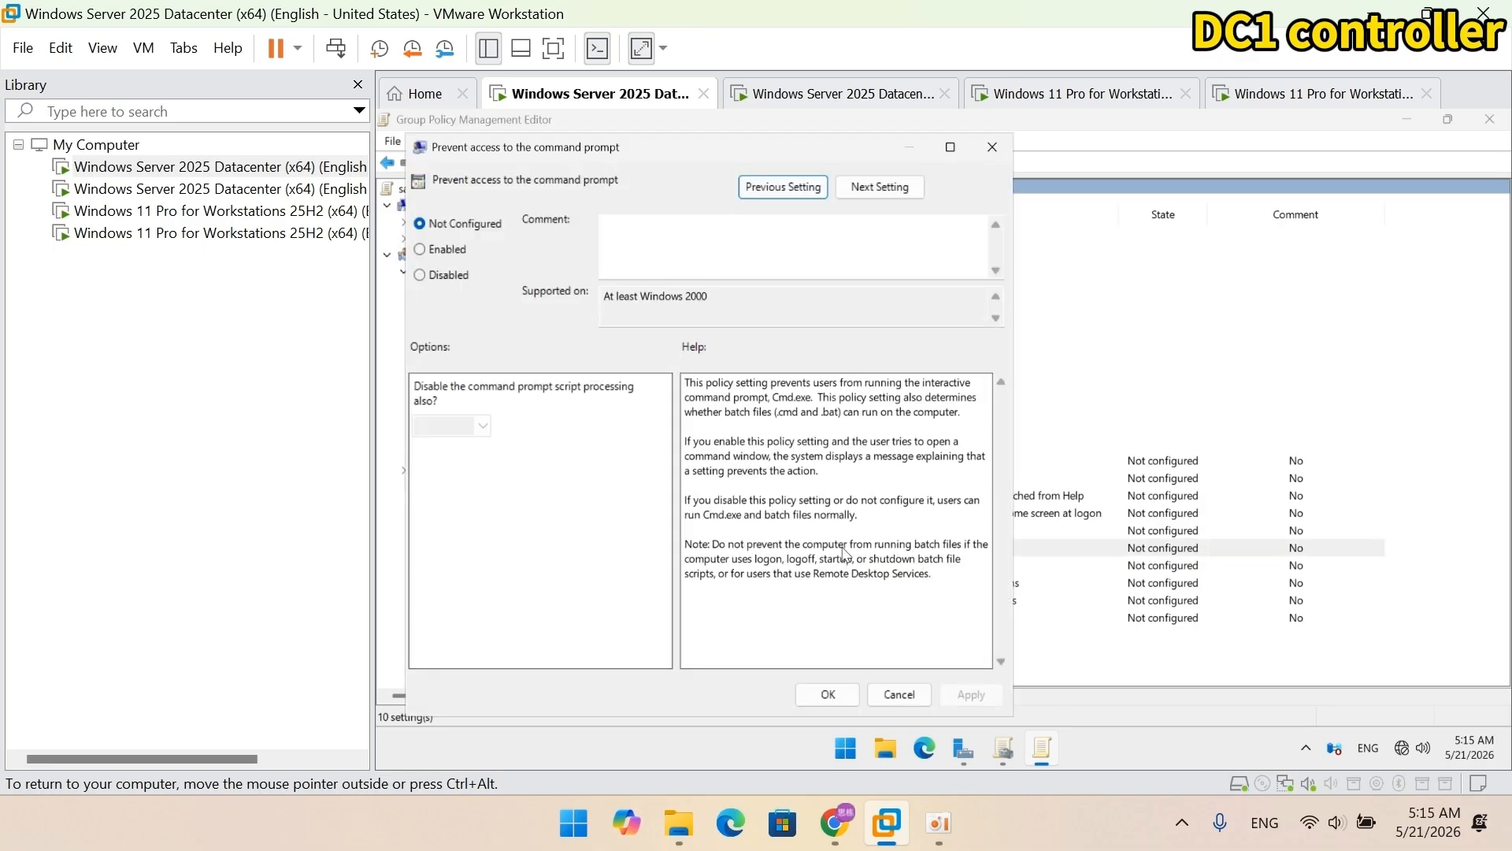
left_click(449, 251)
left_click(482, 426)
left_click(466, 453)
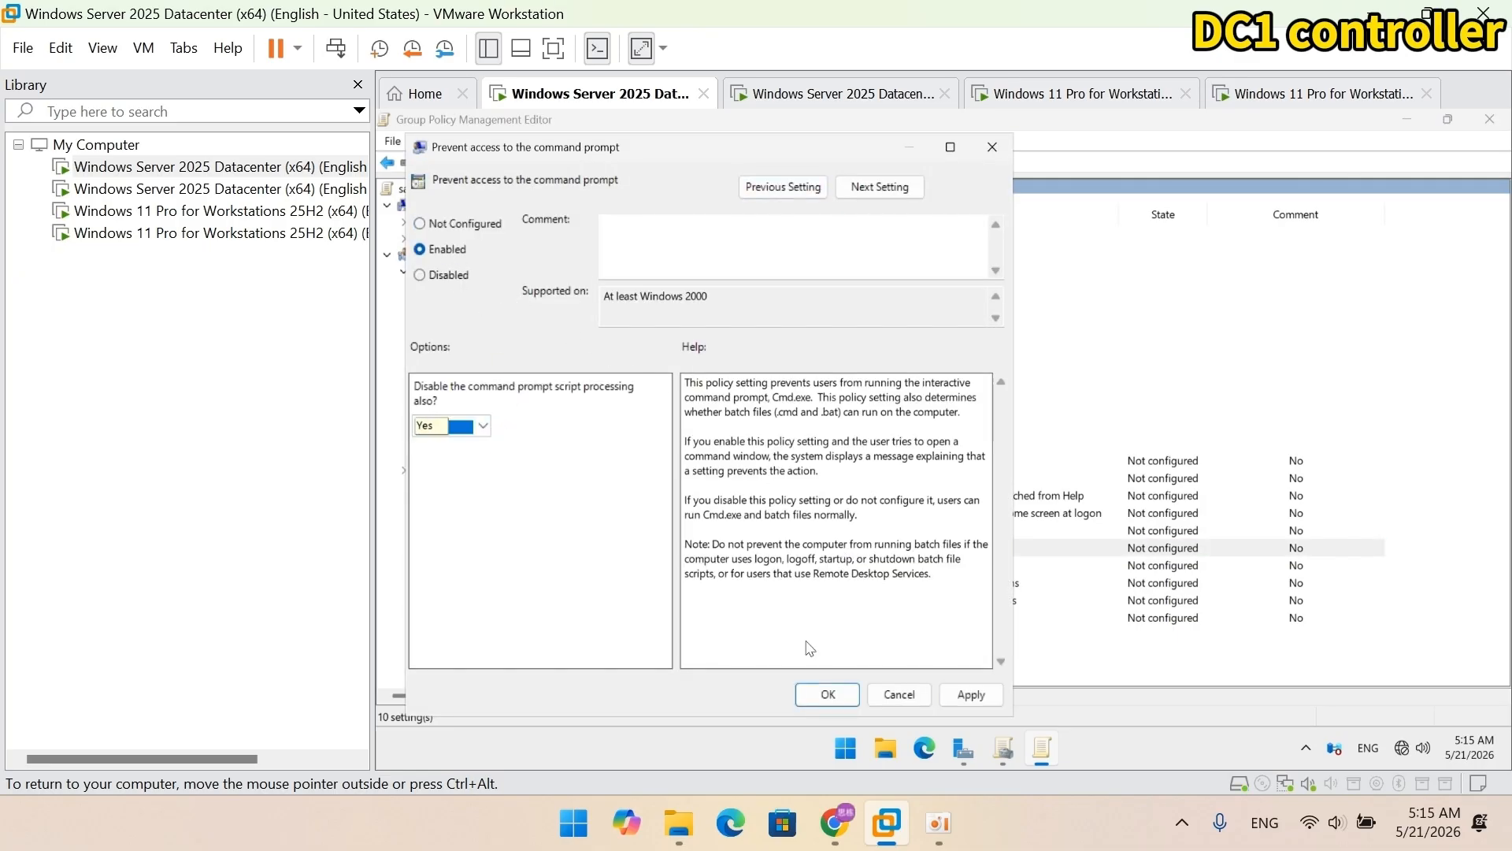
left_click(825, 694)
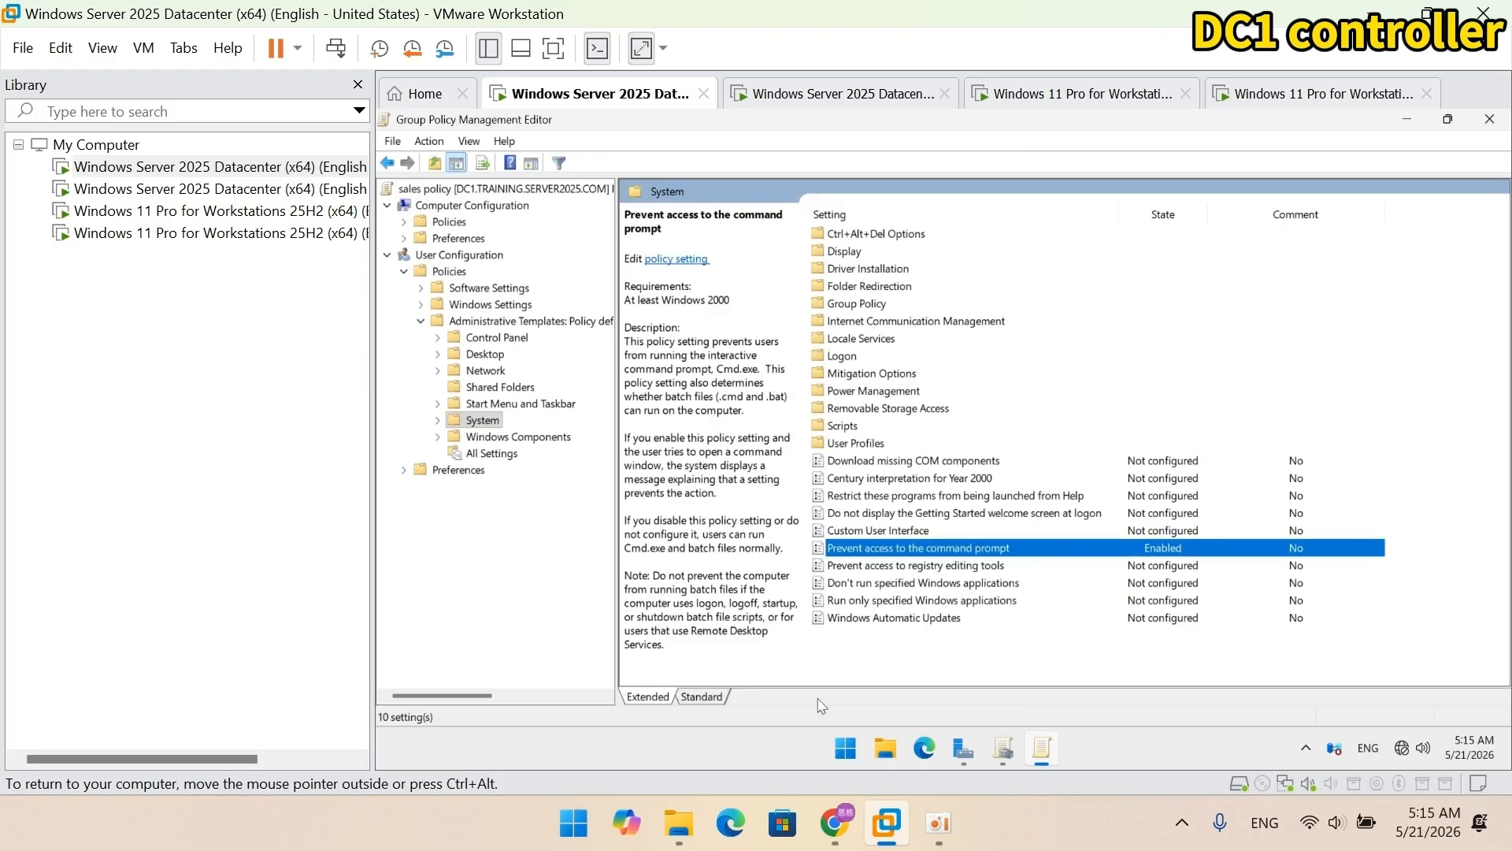
Step: Create a 'marketing policy' GPO linked to the marketing OU and open it for editing
left_click(1490, 119)
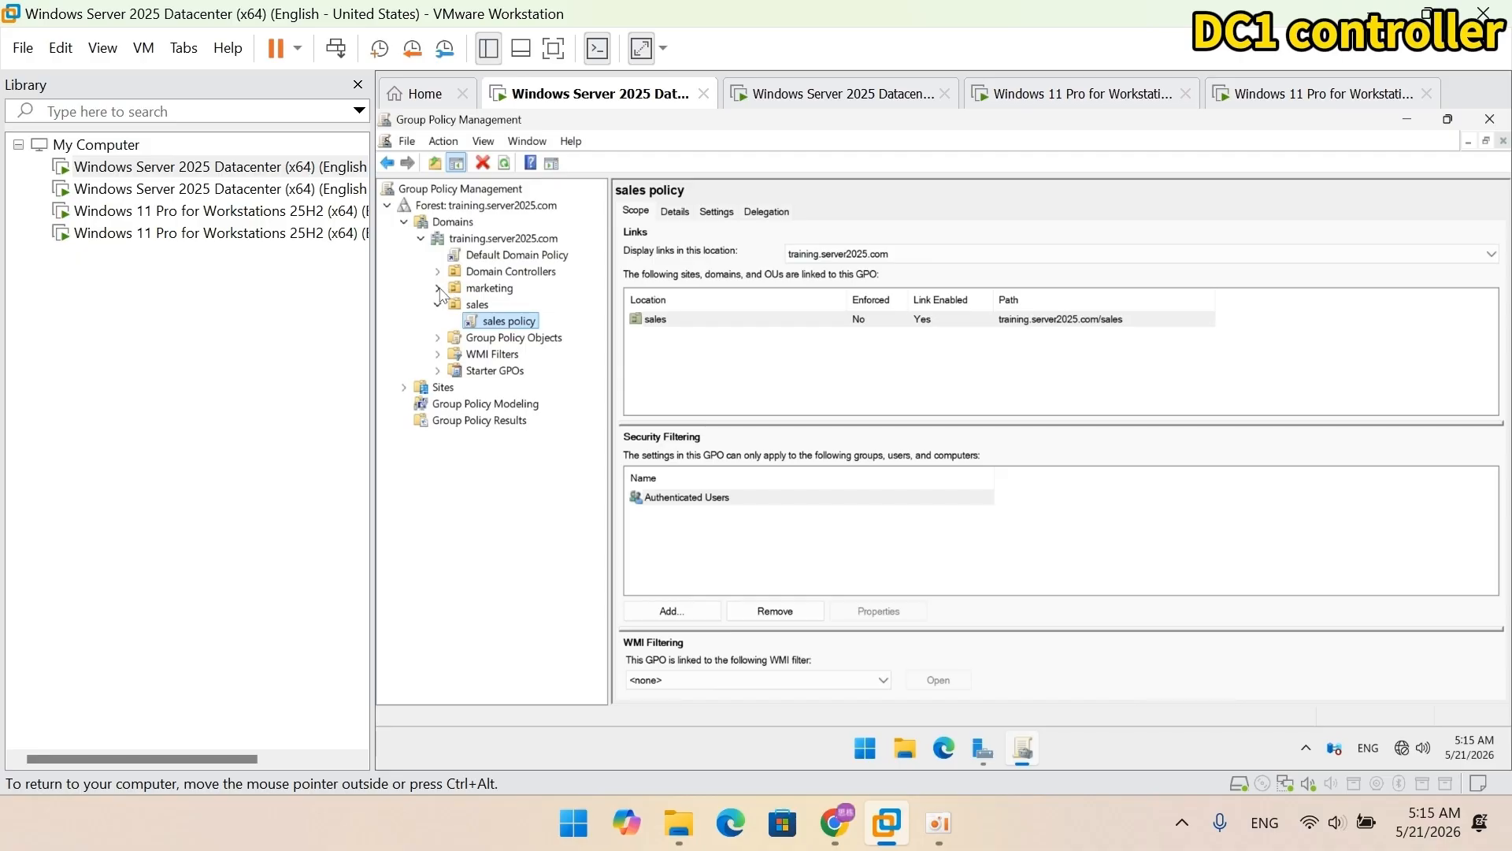
left_click(460, 291)
right_click(462, 291)
left_click(478, 303)
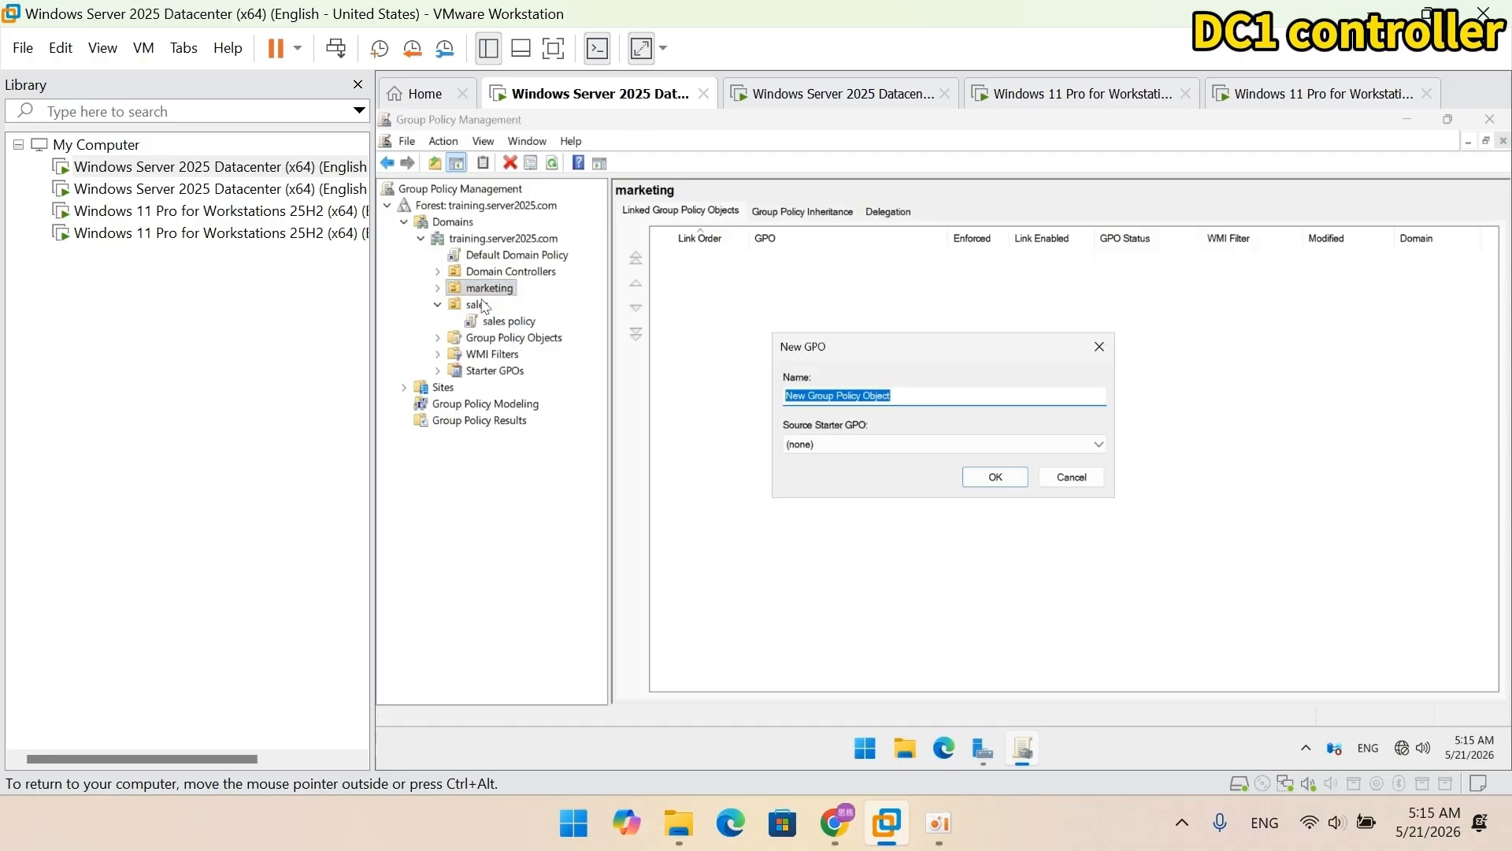
type("marketing")
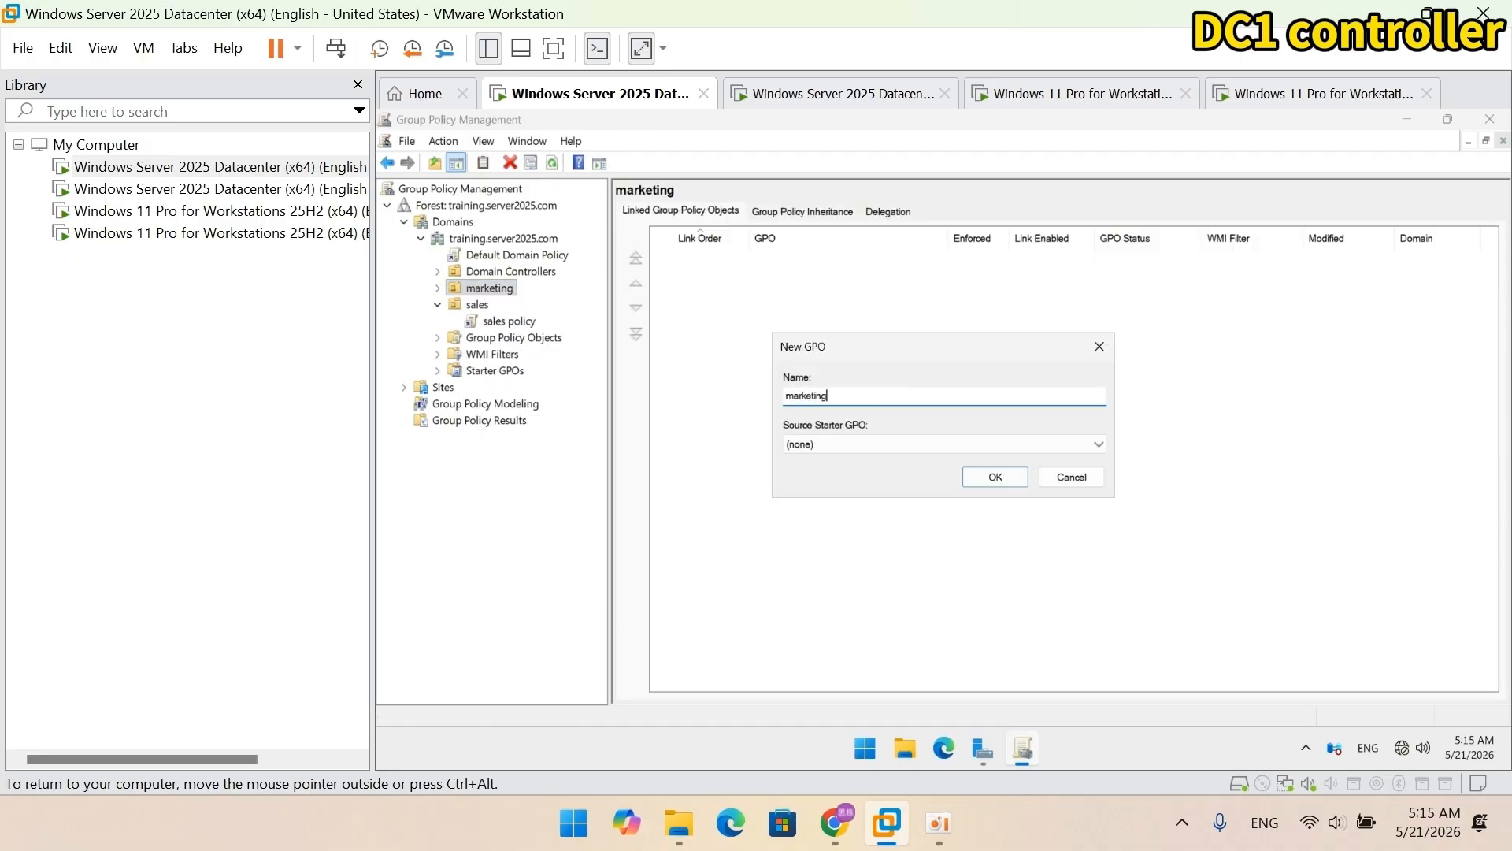
type(" policy")
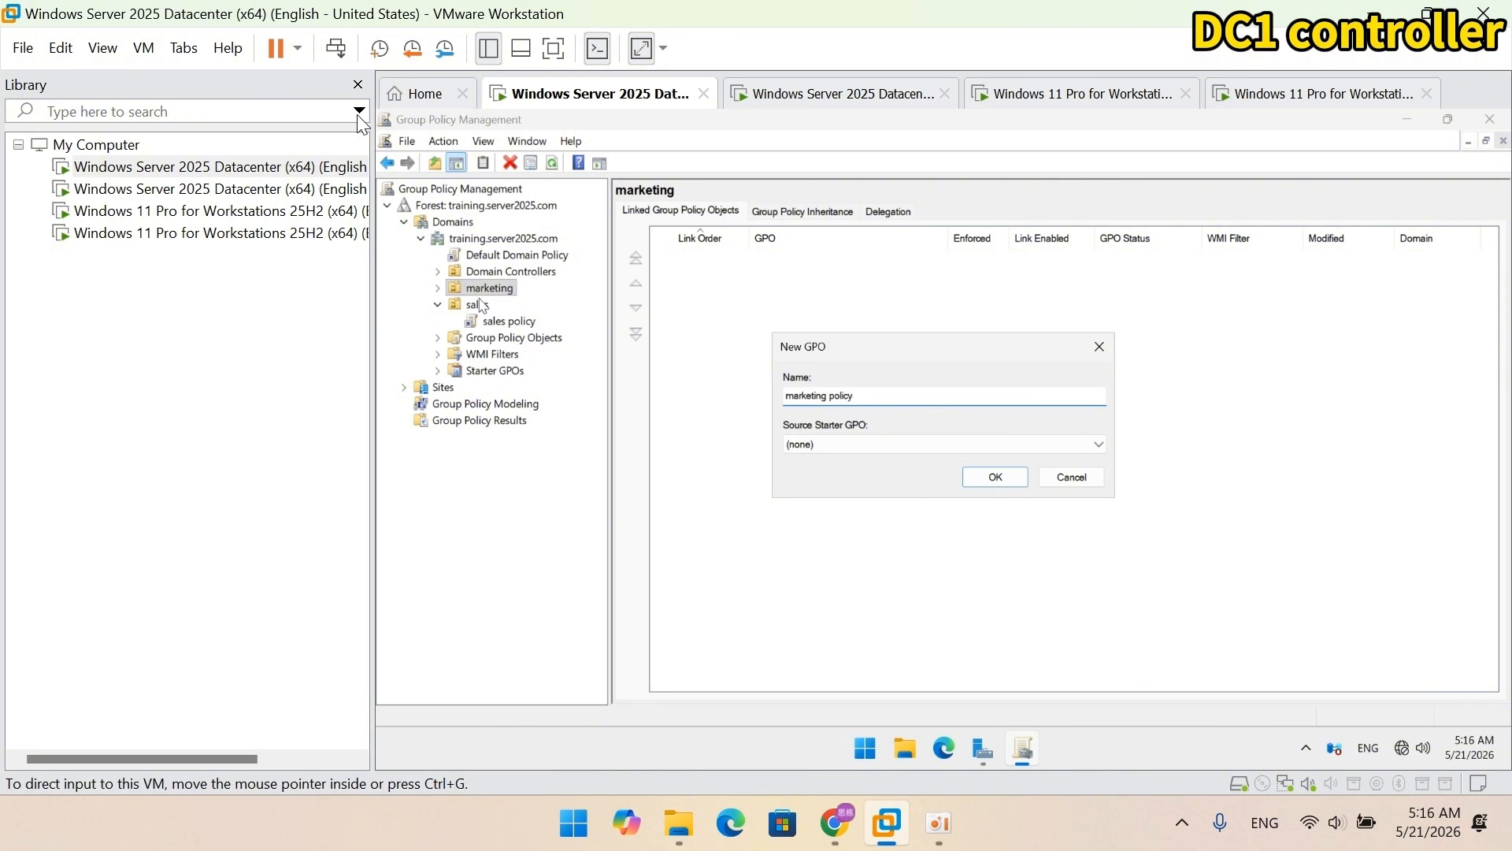
left_click(1002, 480)
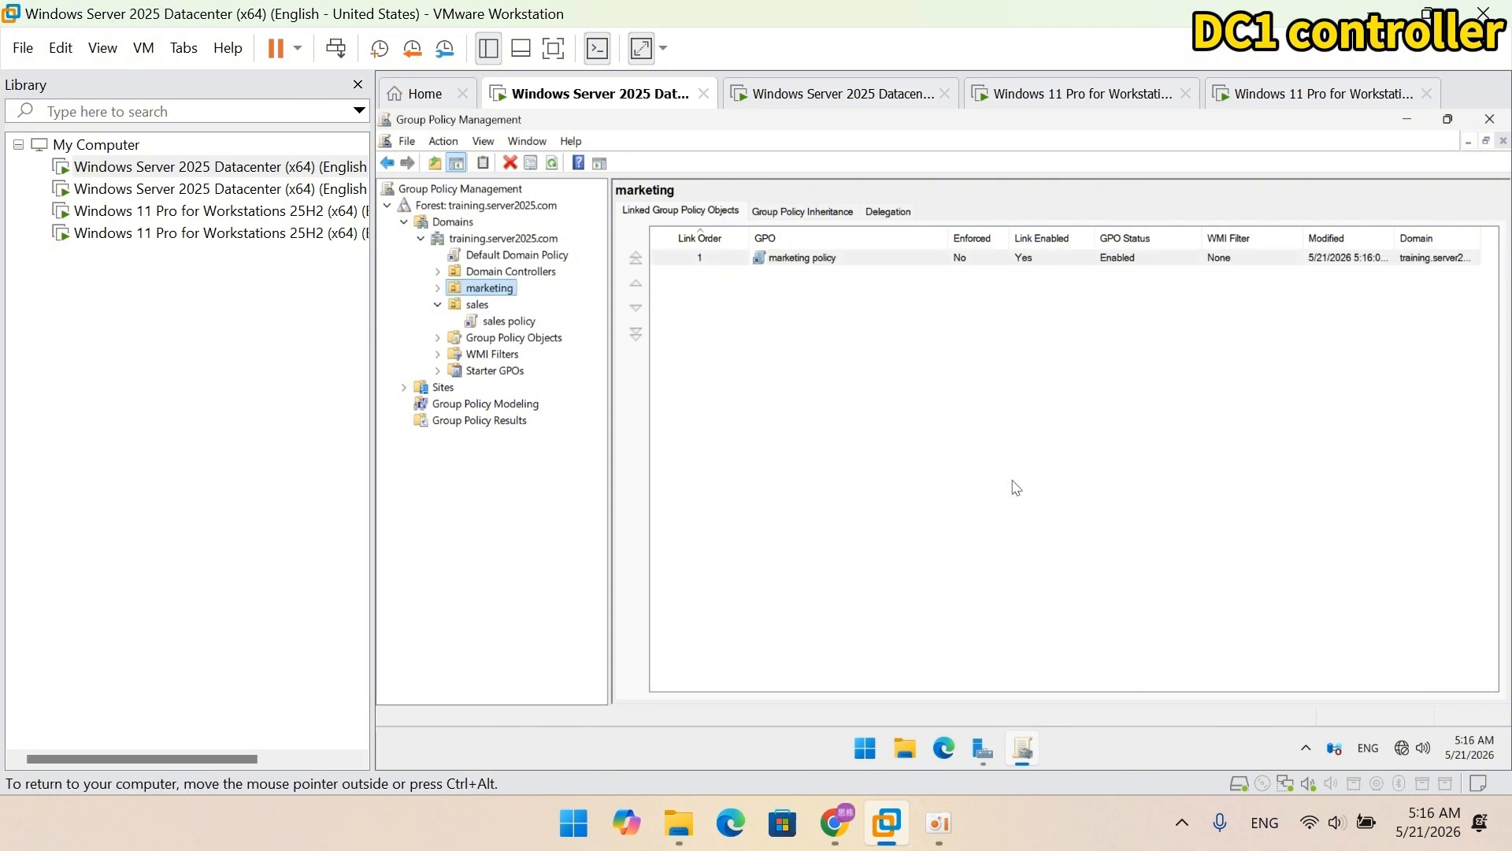
left_click(438, 288)
left_click(516, 305)
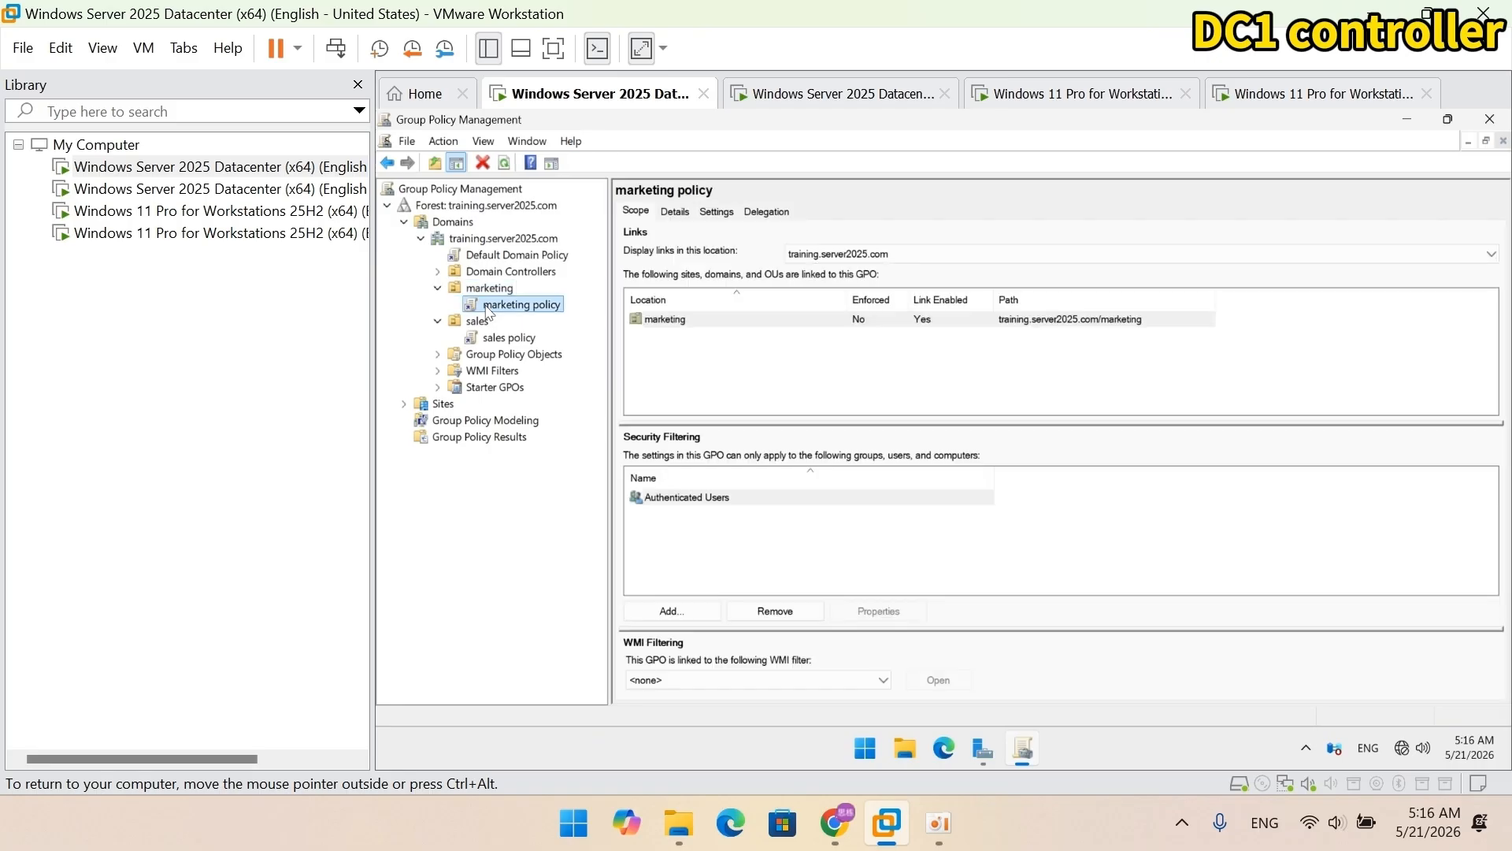
right_click(492, 306)
left_click(505, 317)
Step: Enable the User Configuration System setting 'Prevent access to registry editing tools' with silent regedit blocked
left_click(1092, 191)
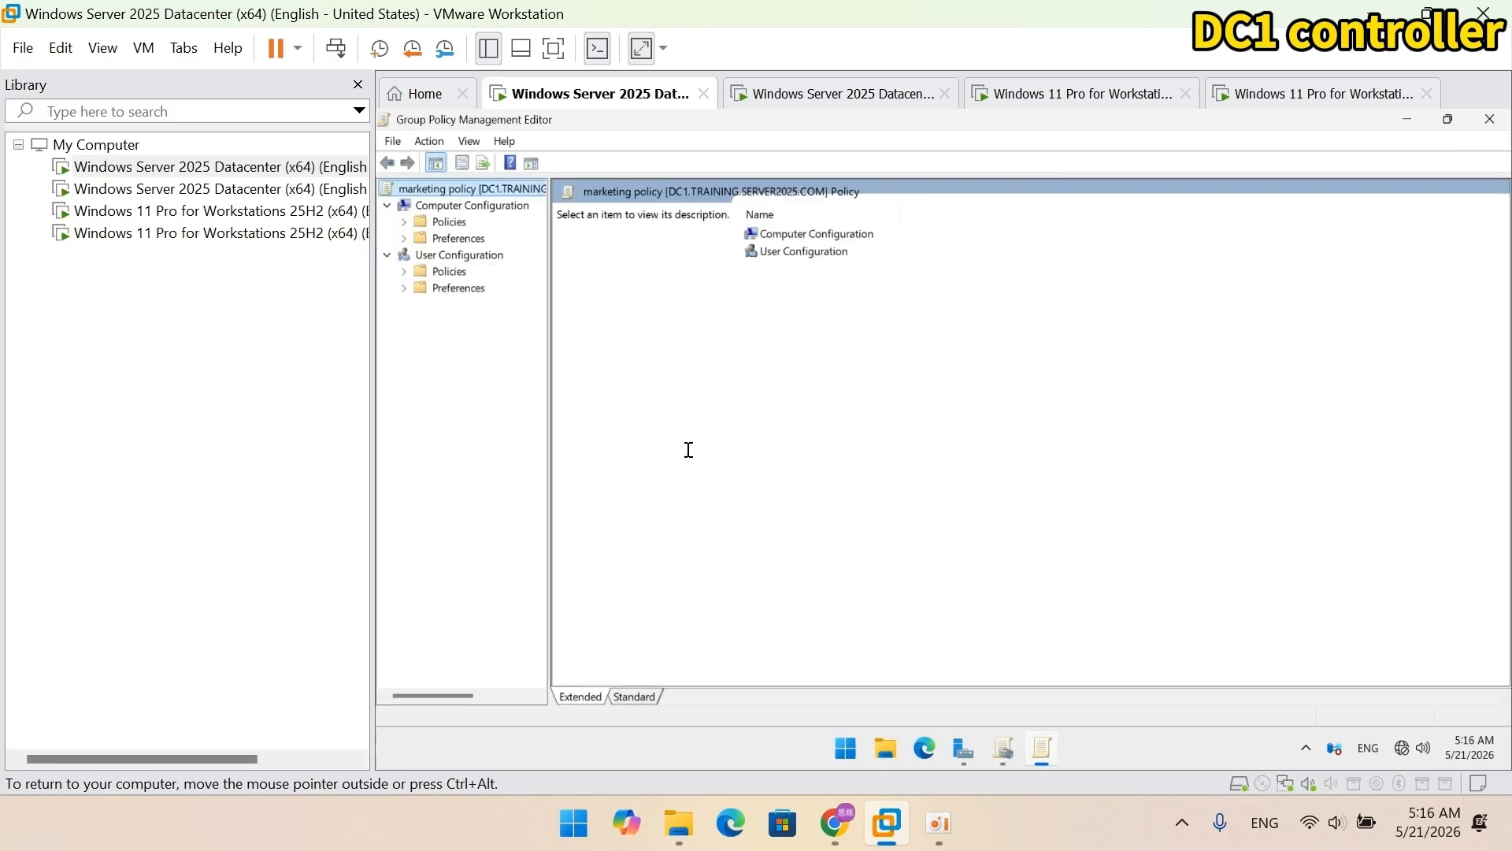
left_click_drag(548, 508, 711, 511)
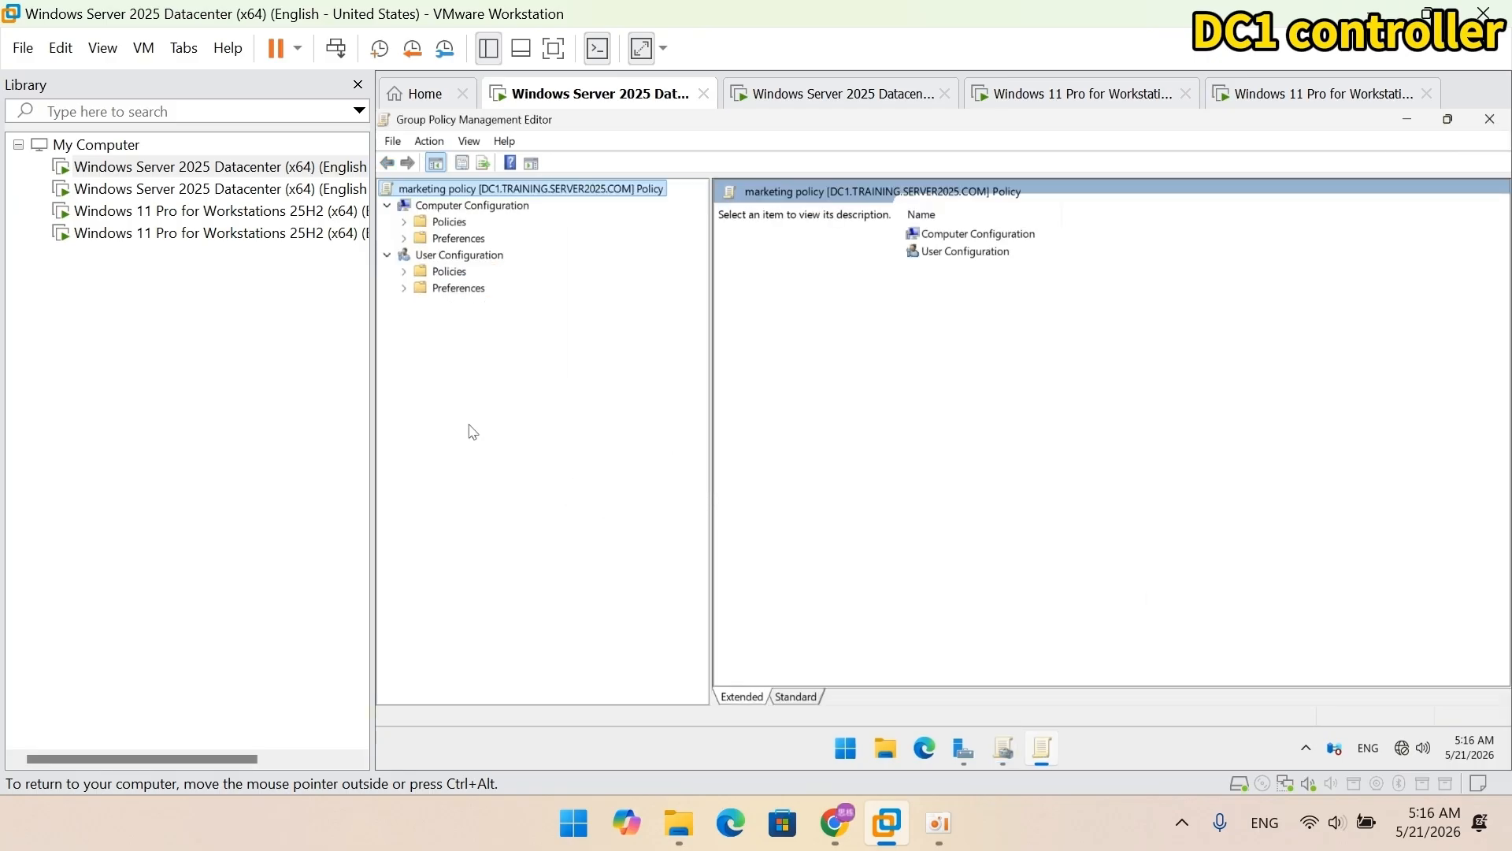
left_click(403, 272)
left_click(420, 321)
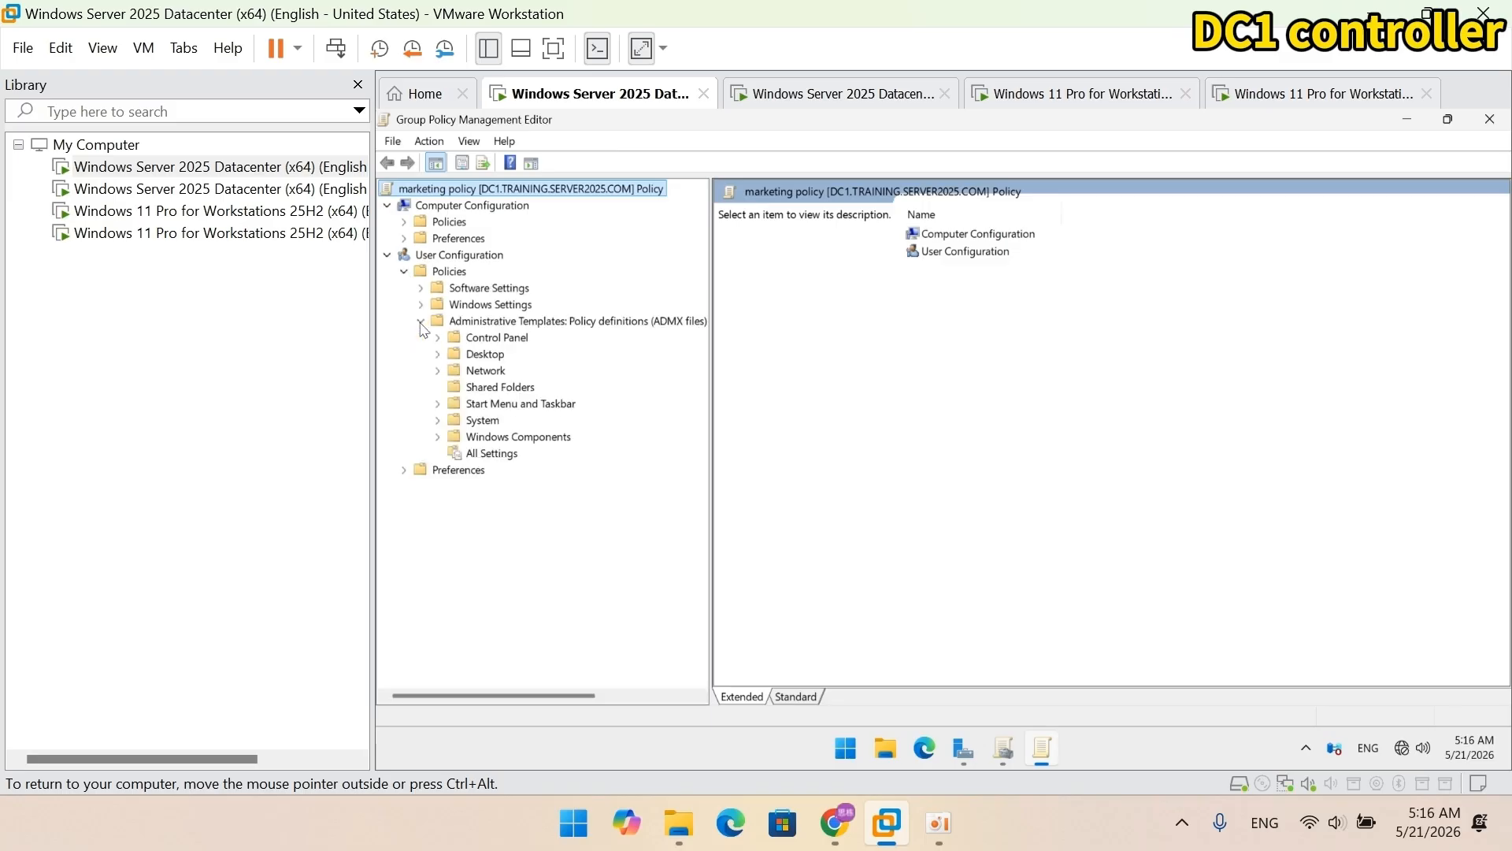
left_click(476, 420)
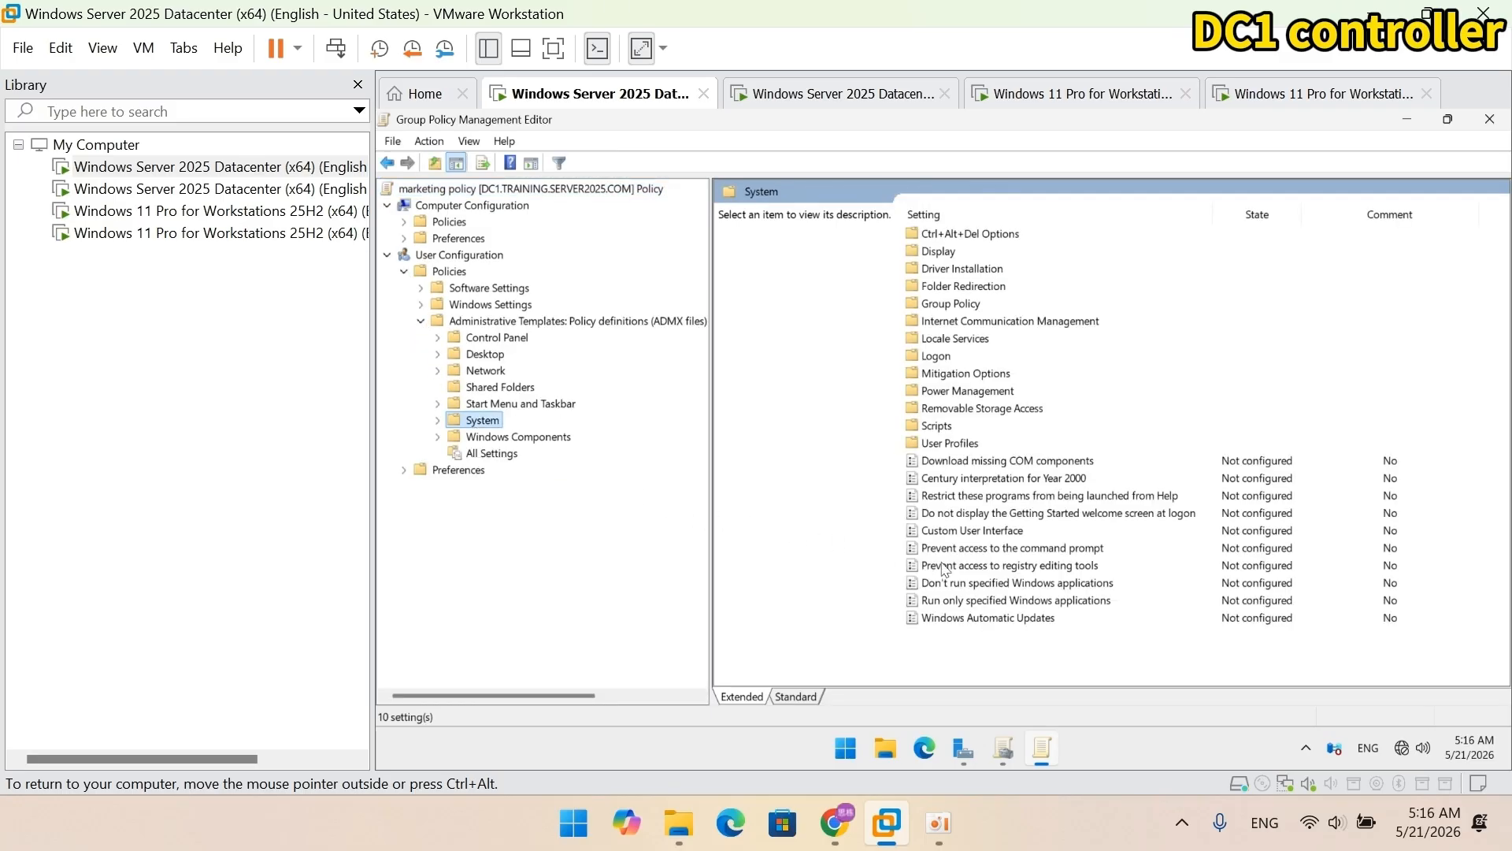
left_click(957, 567)
double_click(957, 567)
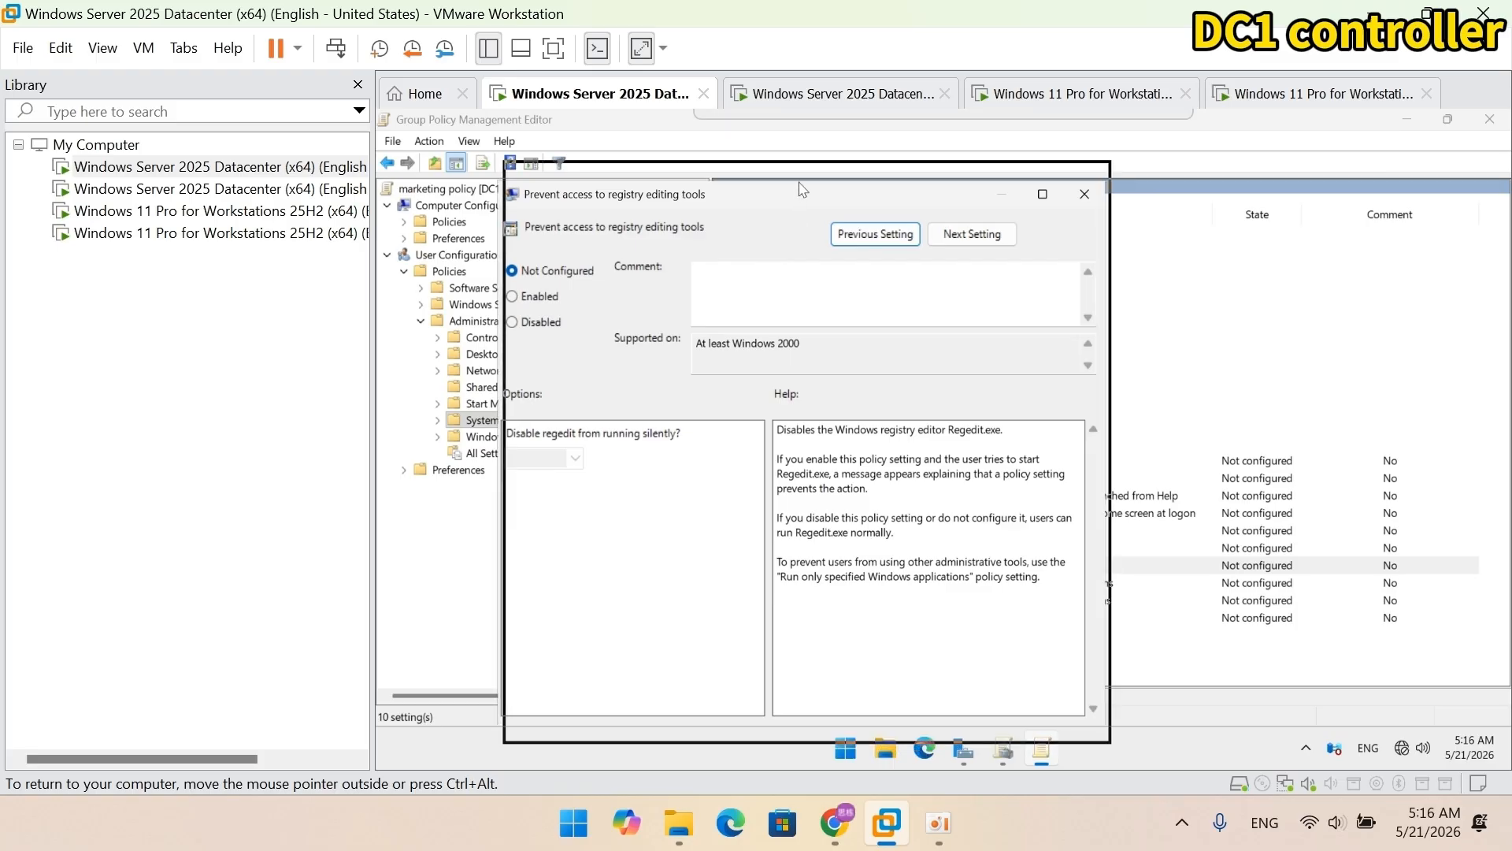
left_click_drag(800, 209, 807, 181)
left_click(586, 269)
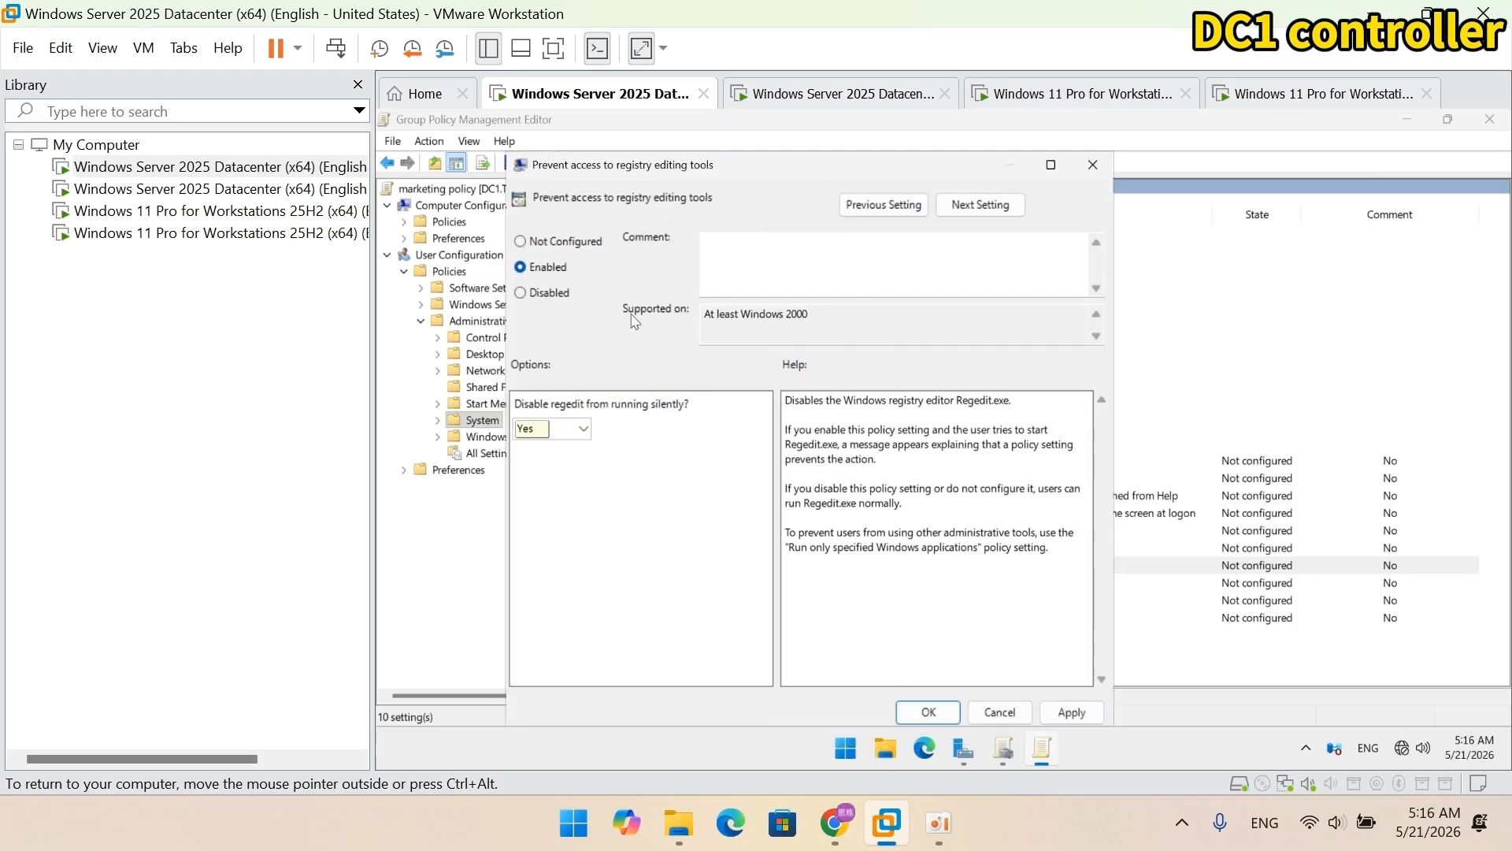
left_click(585, 433)
left_click(581, 450)
left_click(929, 712)
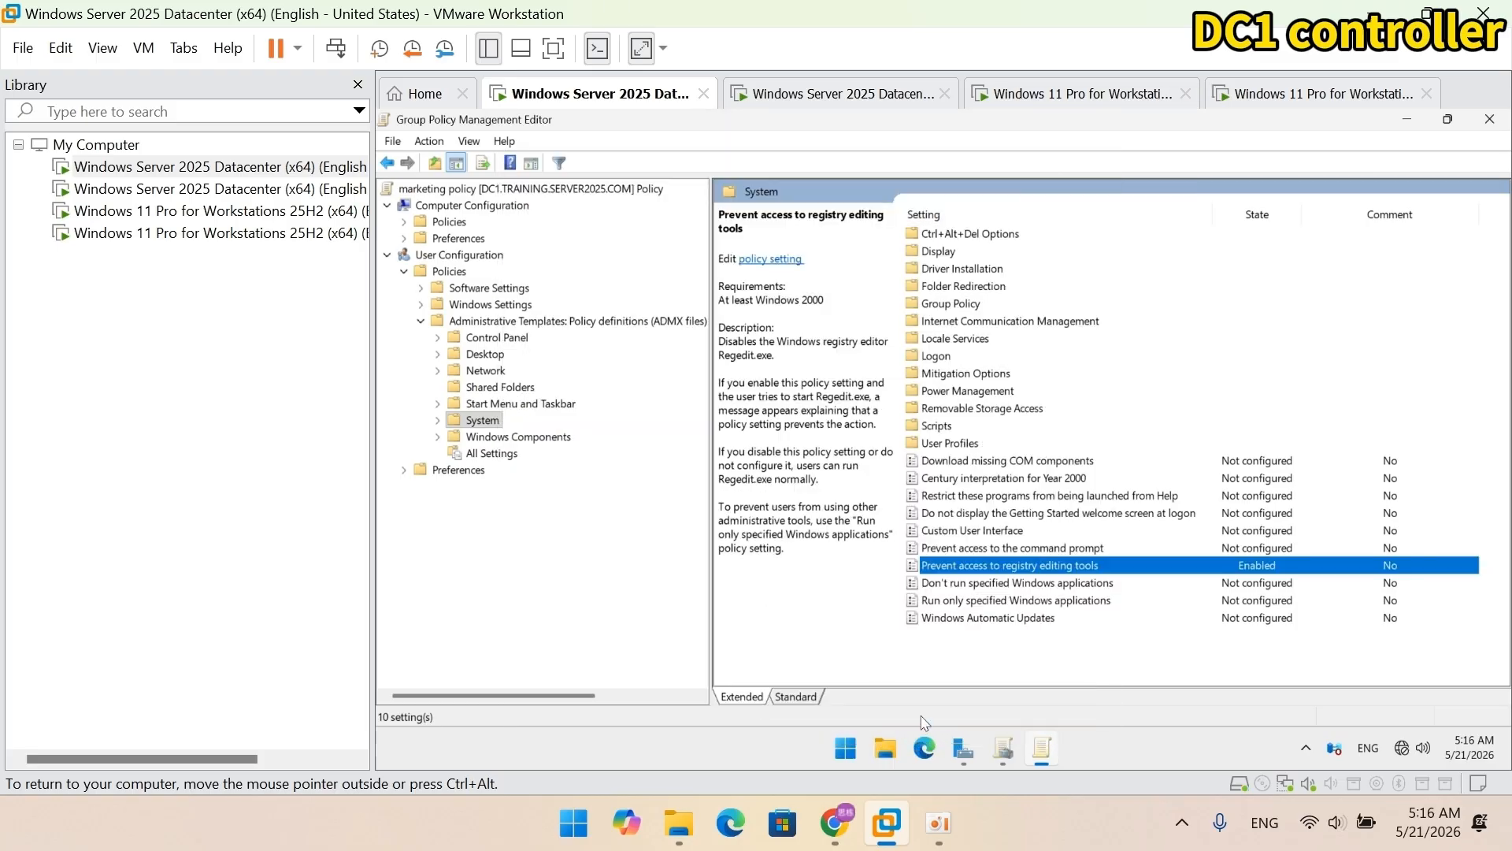
left_click(1489, 119)
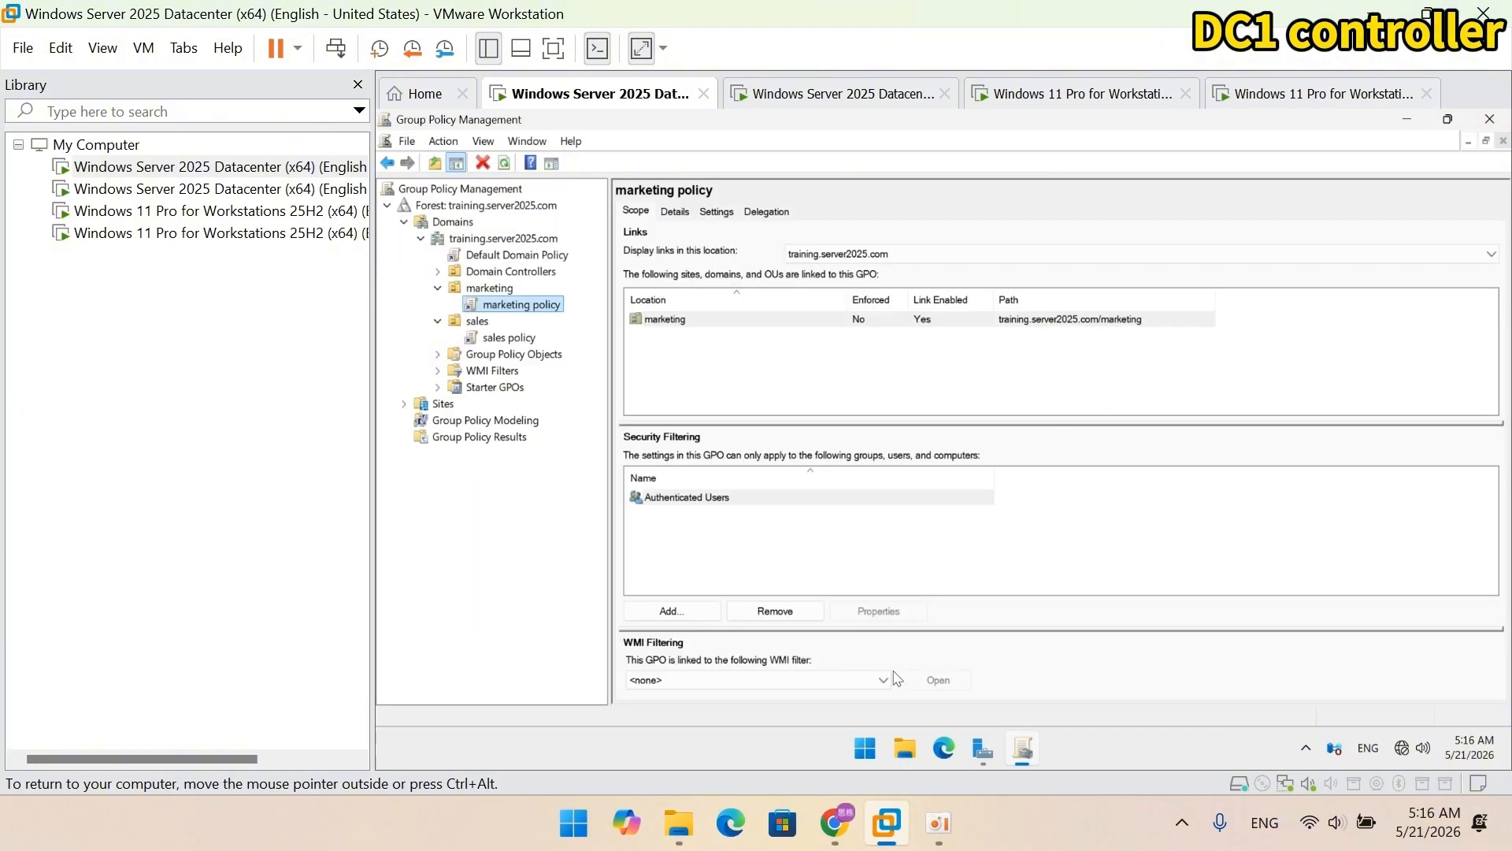
Step: Open cmd from the Run prompt on DC1 and run gpupdate /force
right_click(864, 748)
left_click(865, 639)
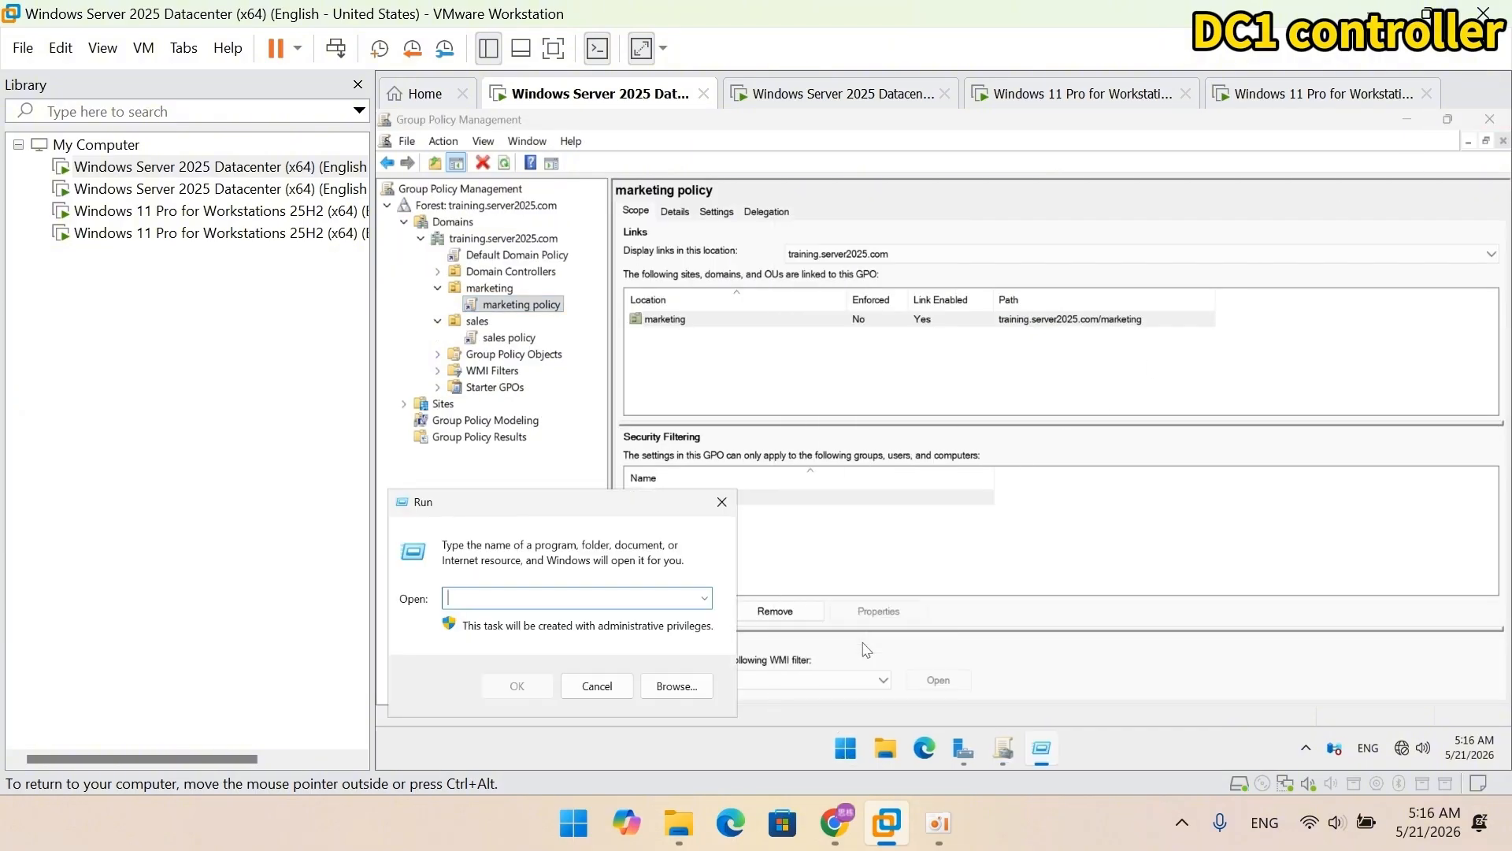
type("cmd")
key("Return")
type("g")
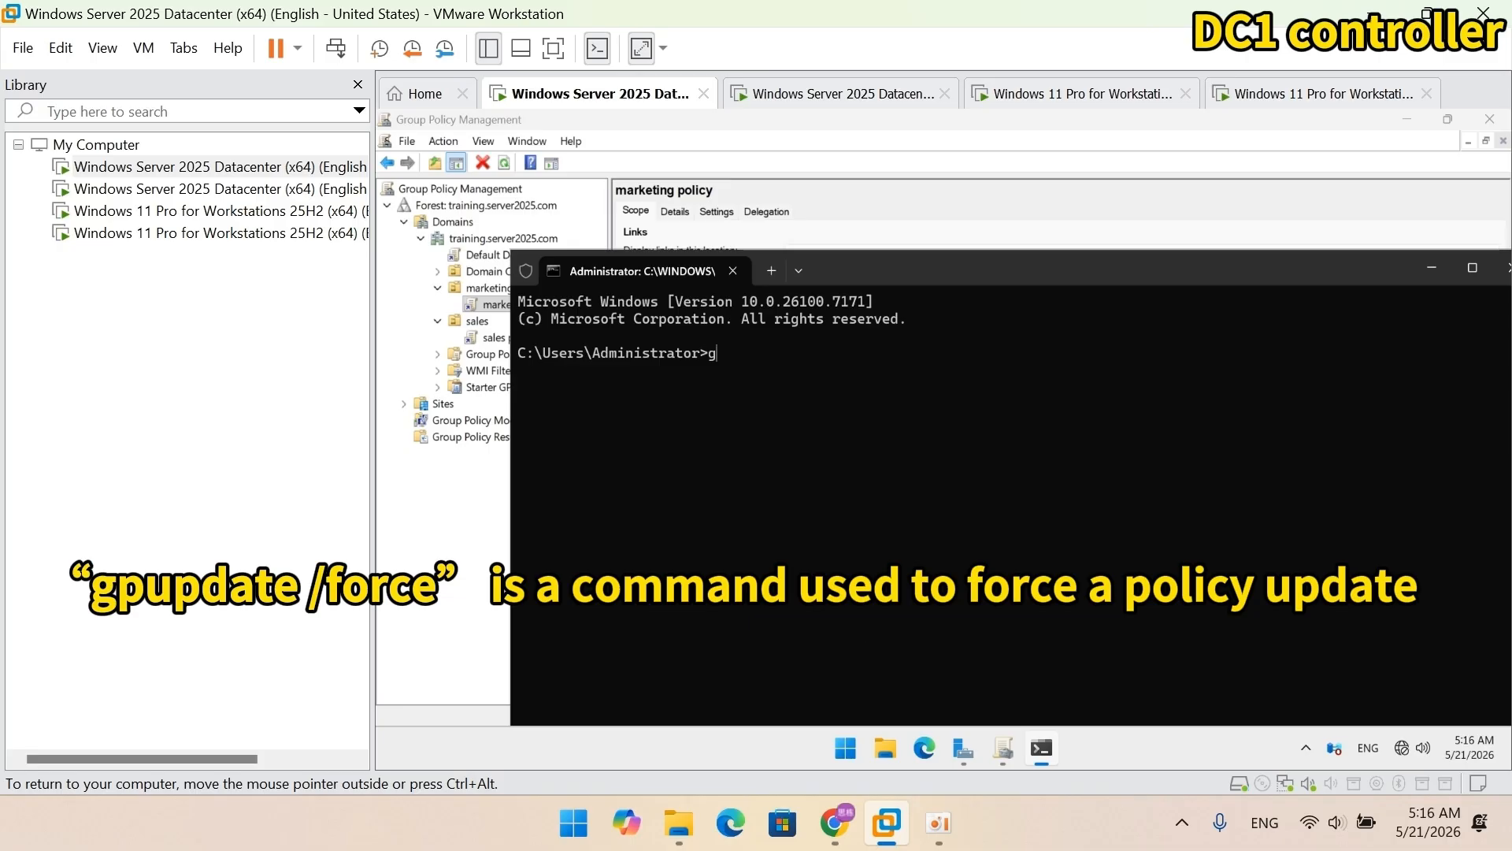
type("pupdate /force")
key("Return")
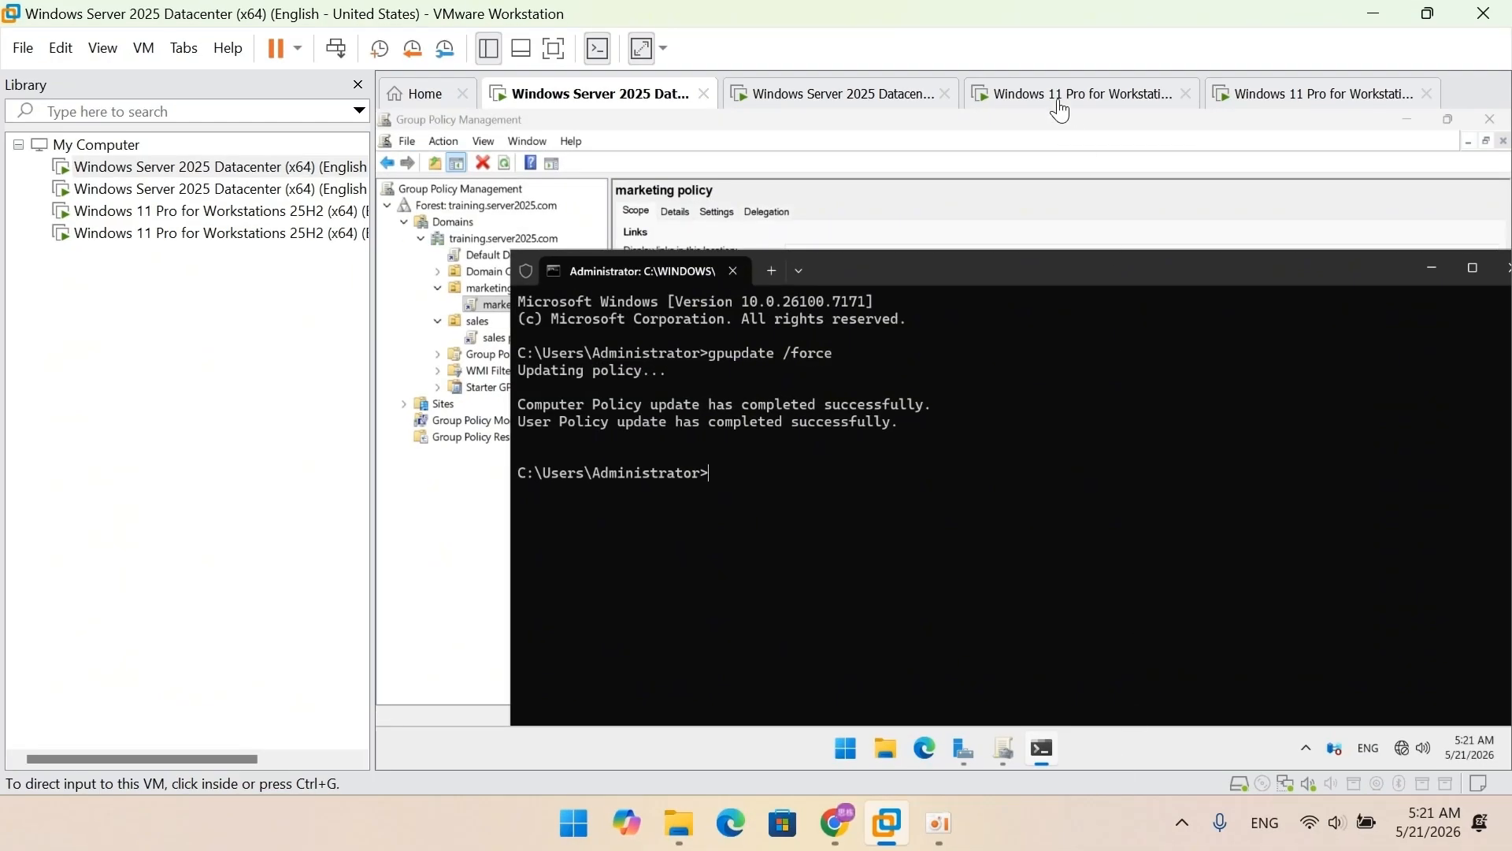
Step: Send Ctrl+Alt+Del to Client1 and sign in as the sales domain user with its password
left_click(1061, 98)
left_click(142, 47)
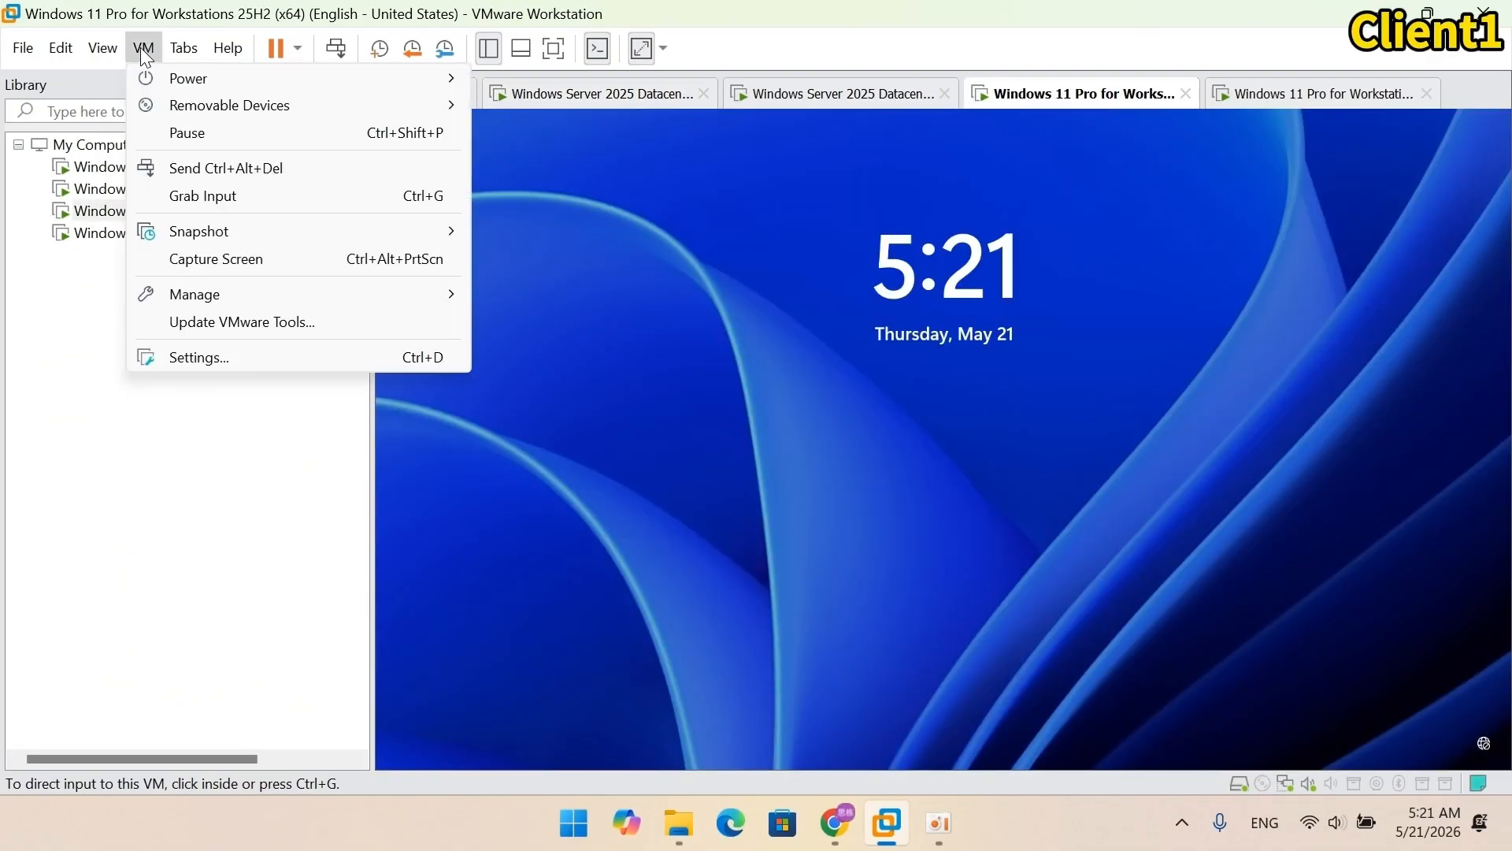
left_click(173, 167)
left_click(490, 718)
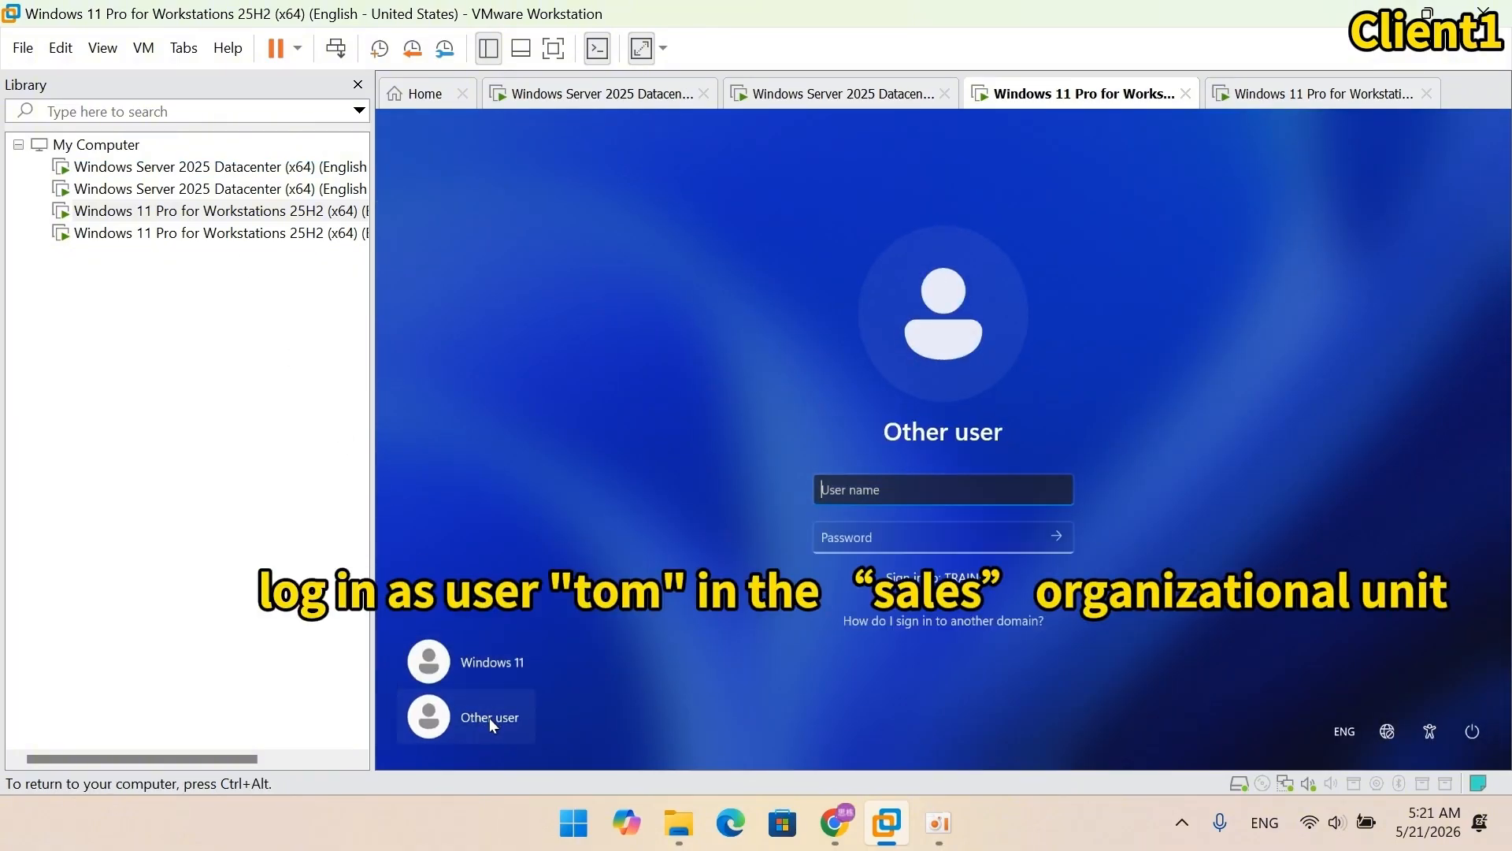
type("training.server2025.com\\")
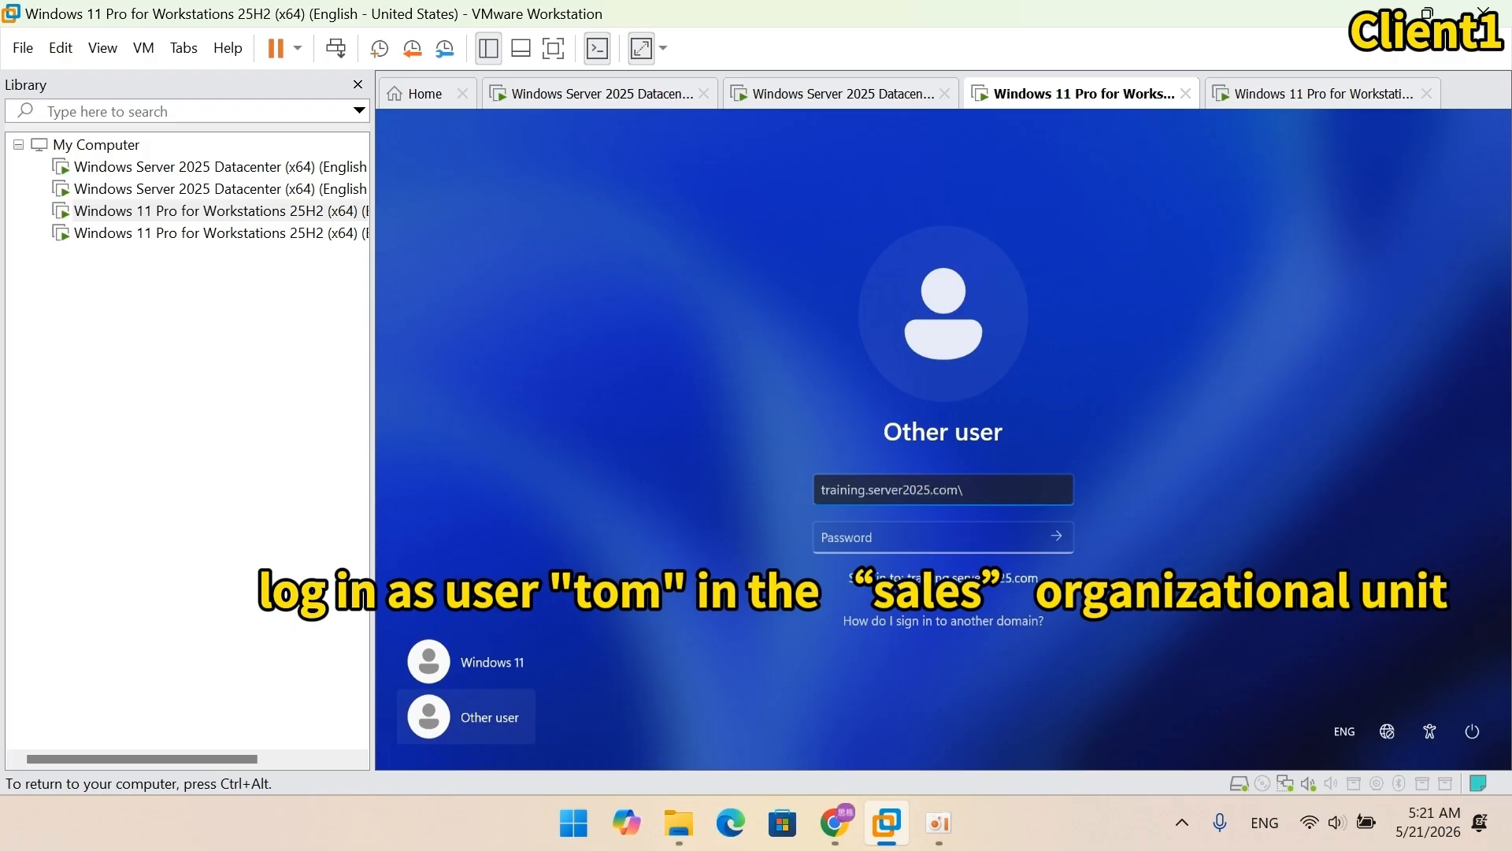
type("tom")
key("Tab")
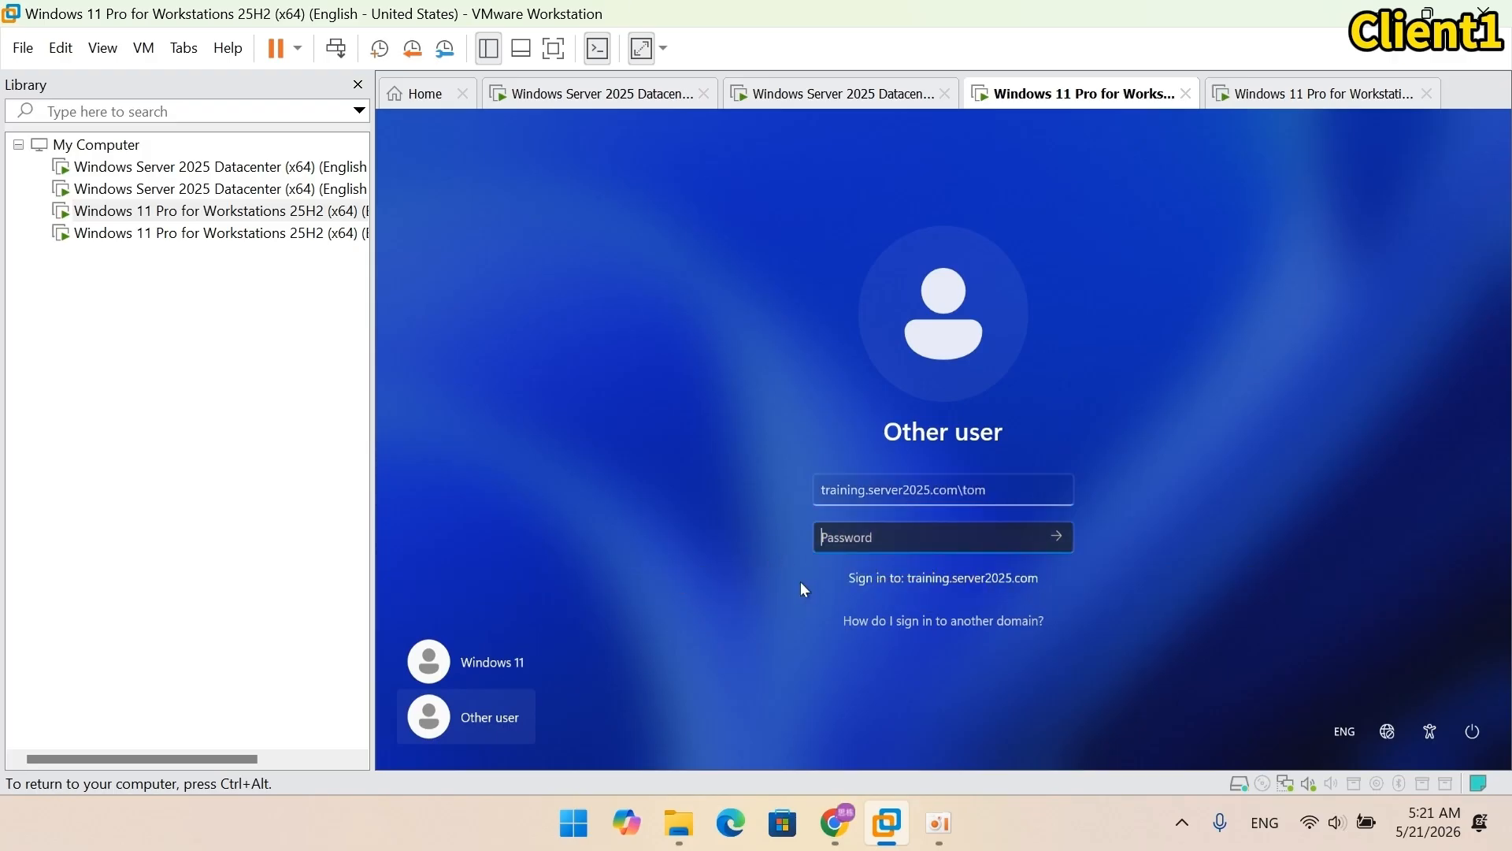
type("****************")
key("Return")
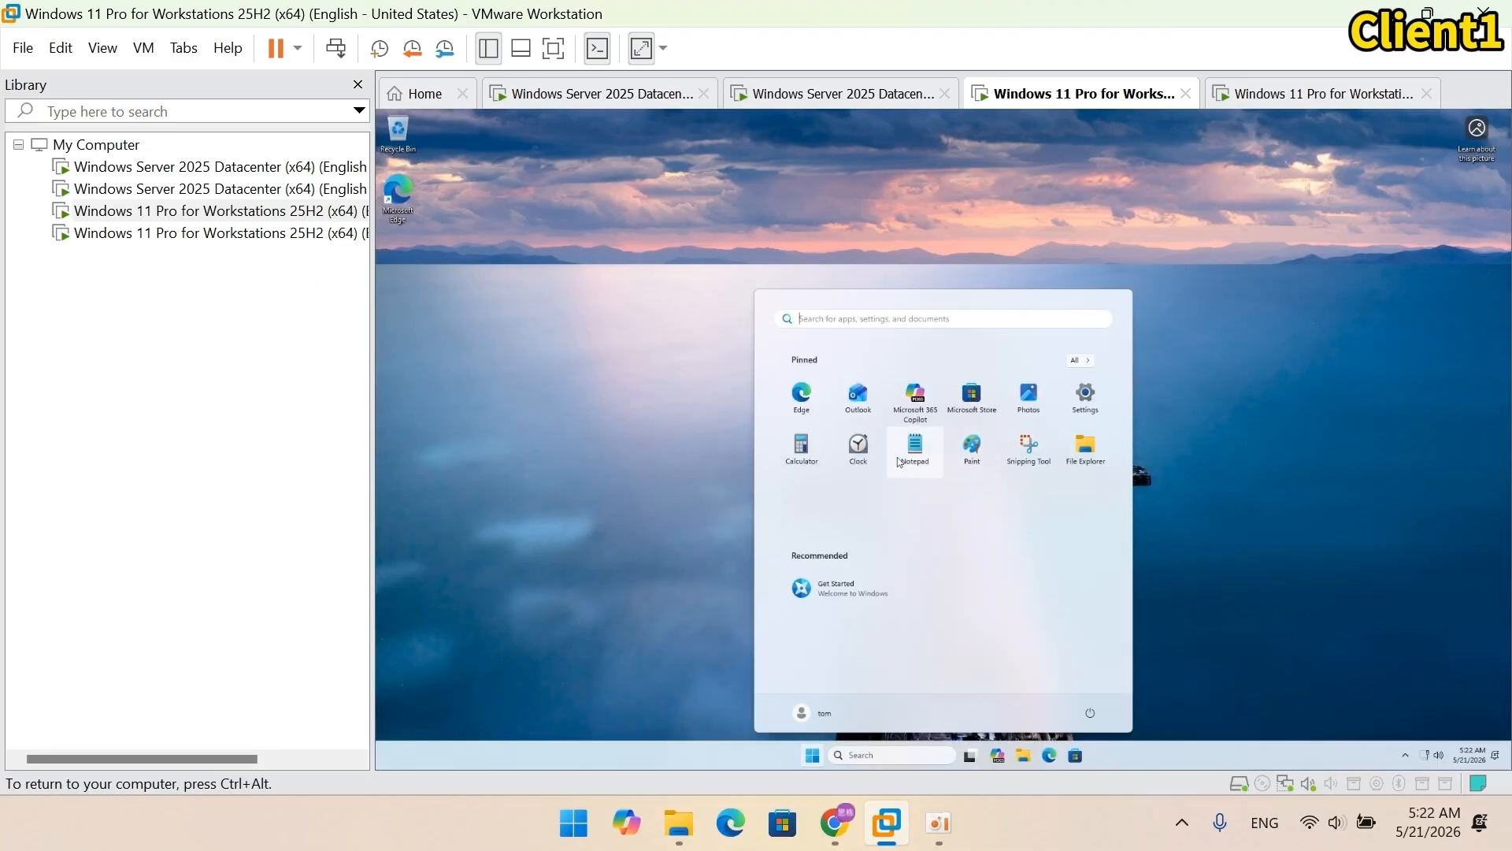
Step: Set Client1's display scale to 150% in Display settings
left_click(651, 343)
right_click(652, 346)
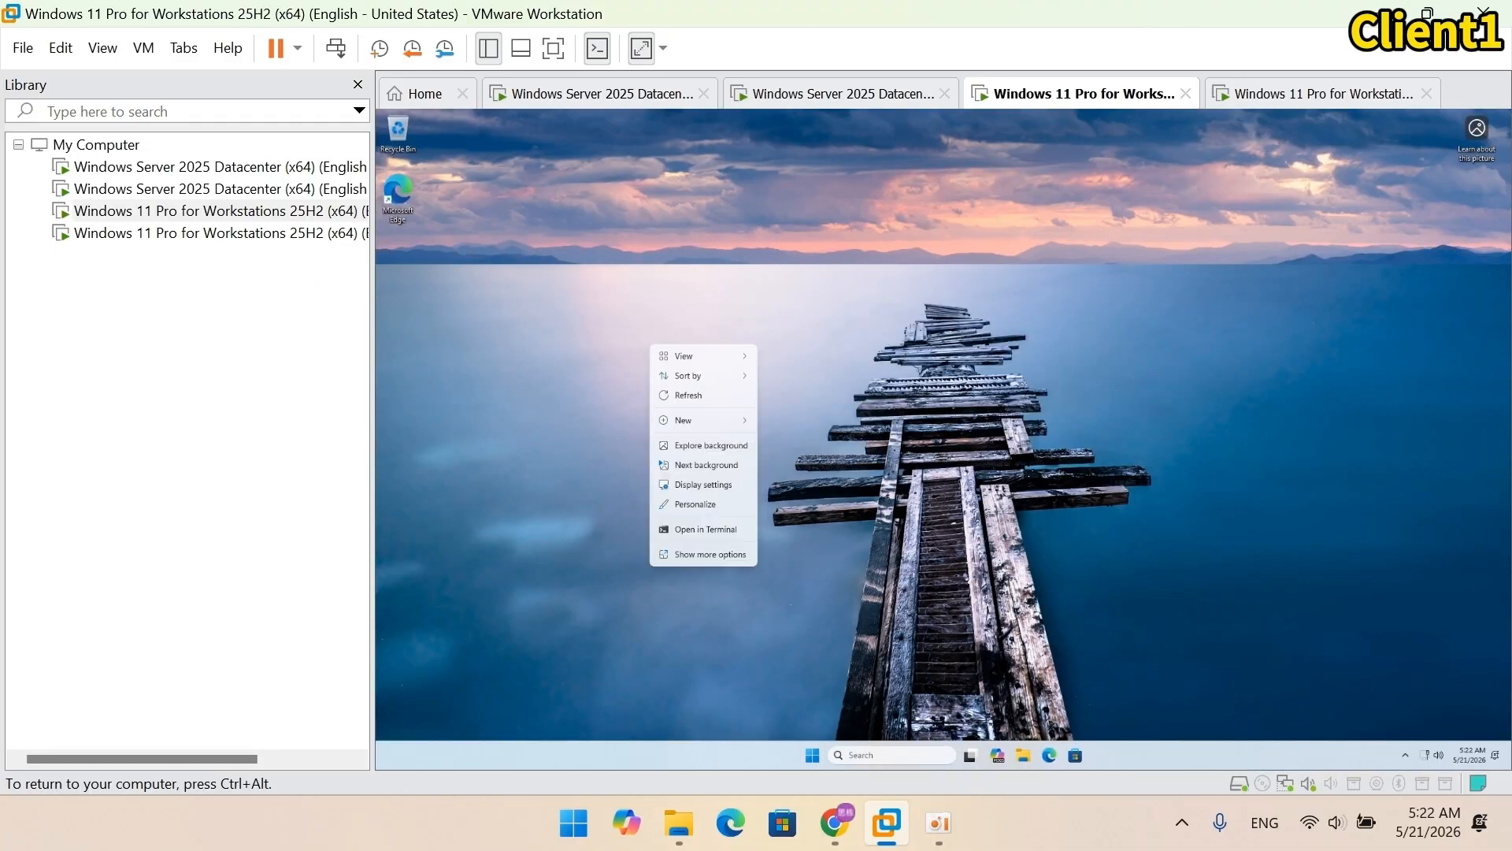
left_click(710, 553)
left_click(712, 485)
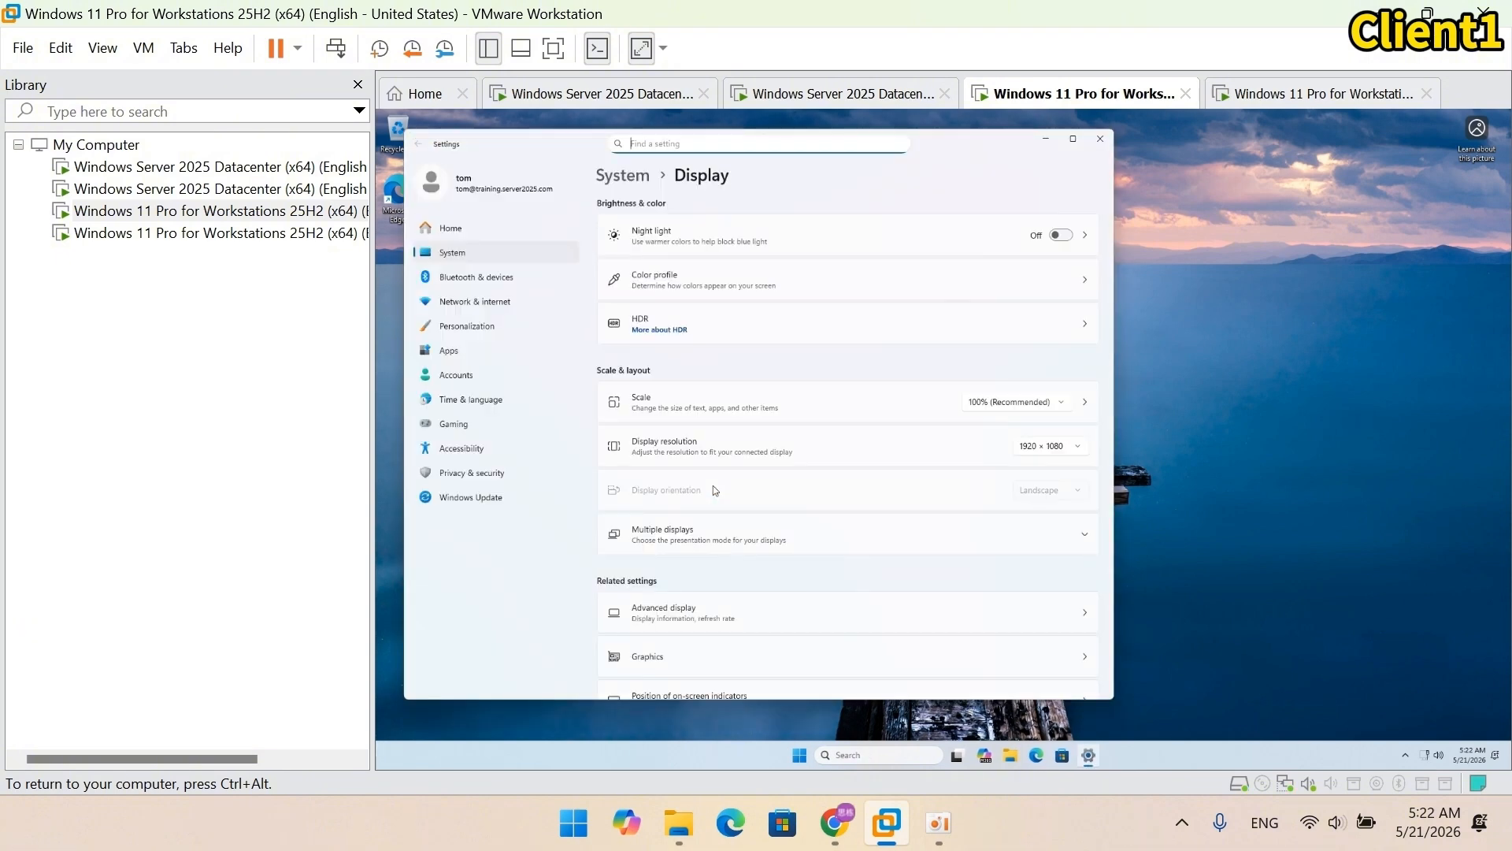
left_click(1005, 408)
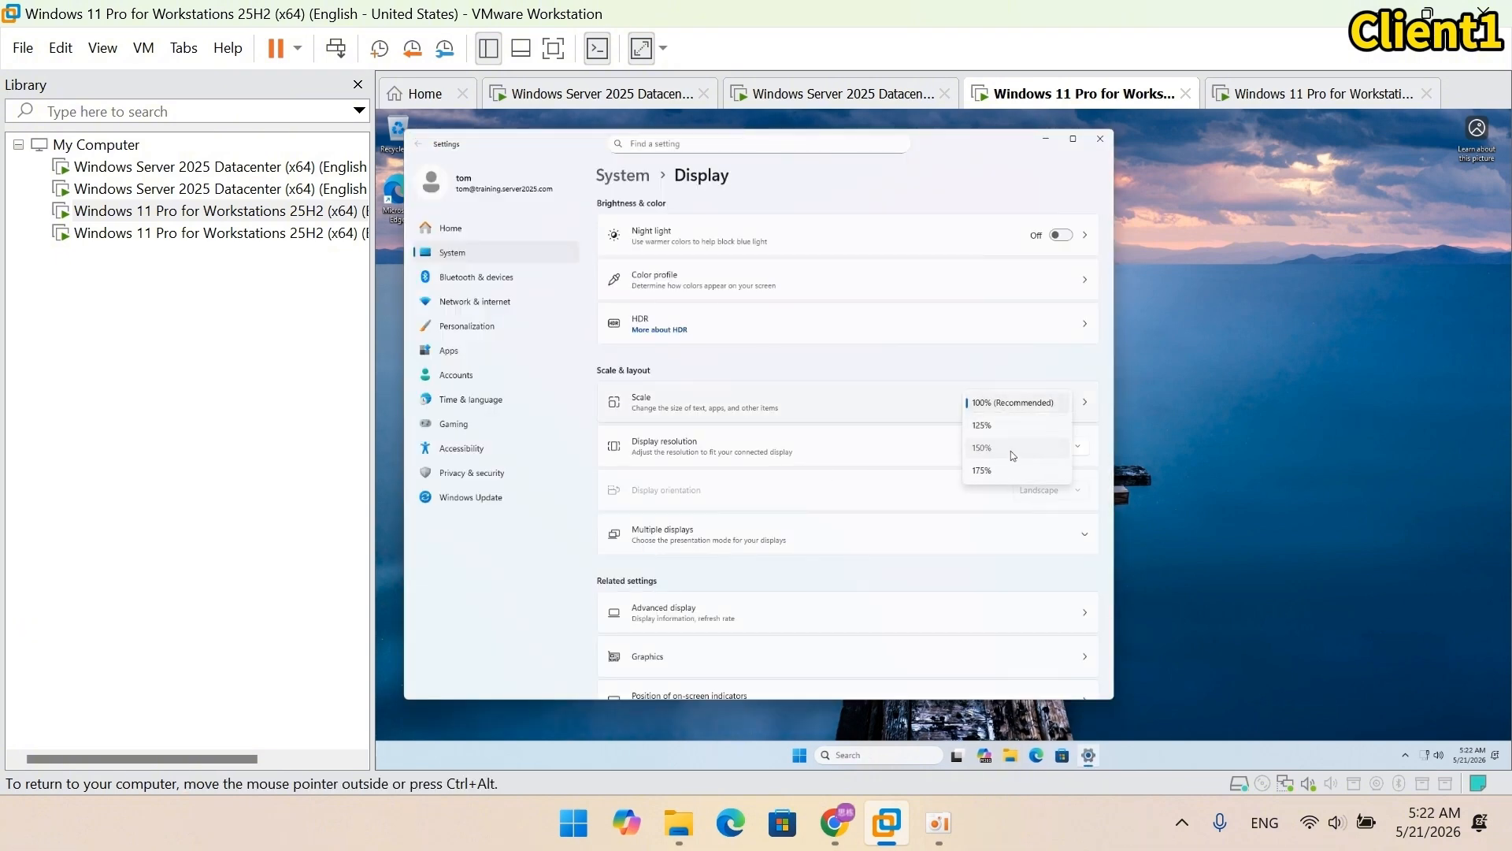
left_click(1011, 453)
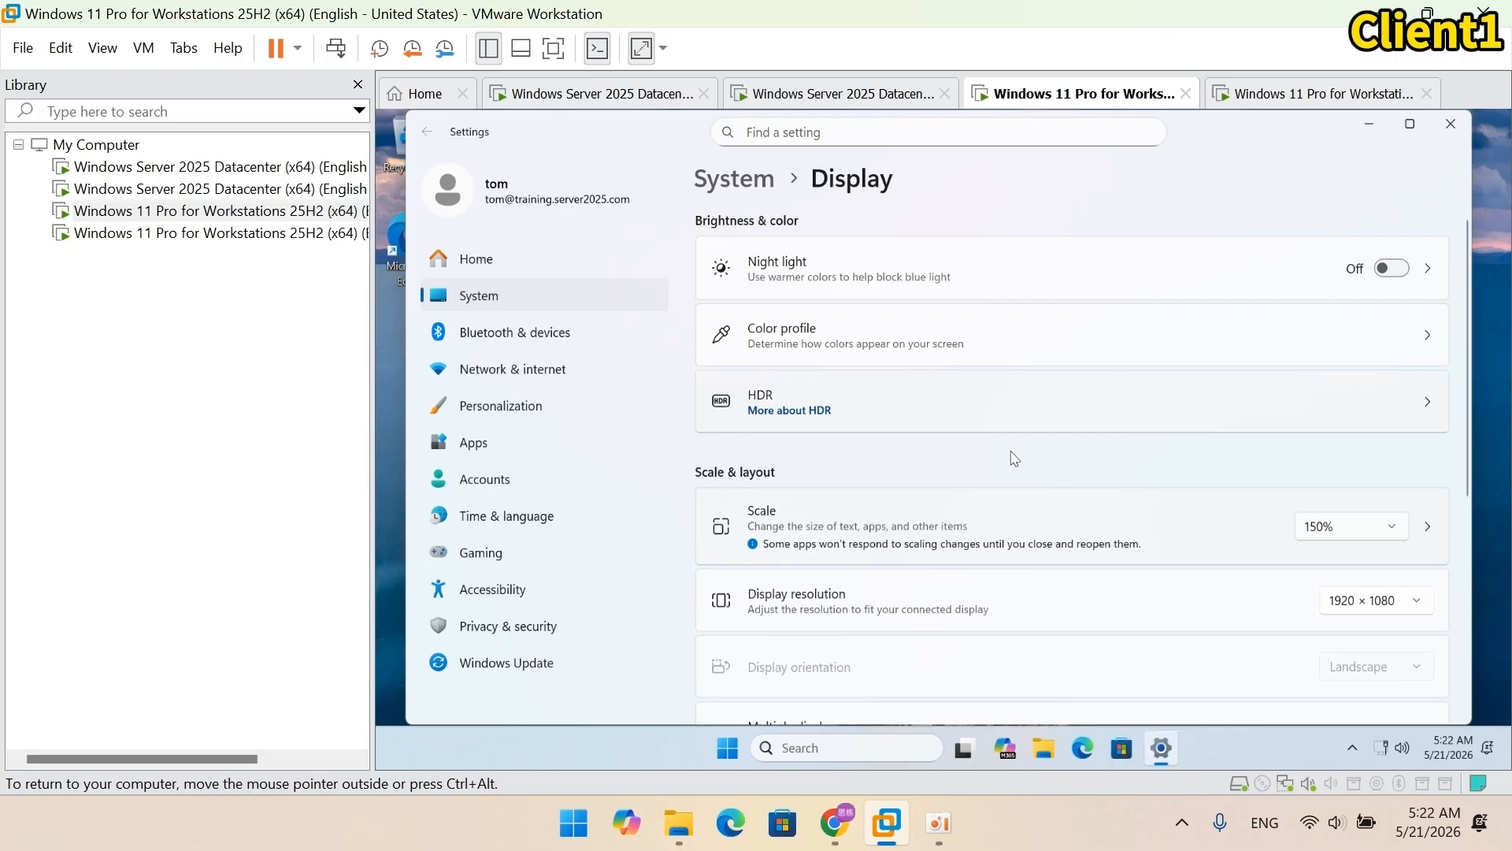
left_click(1459, 129)
Step: Run cmd on Client1 to confirm the command prompt is disabled, then switch to Client2
right_click(746, 748)
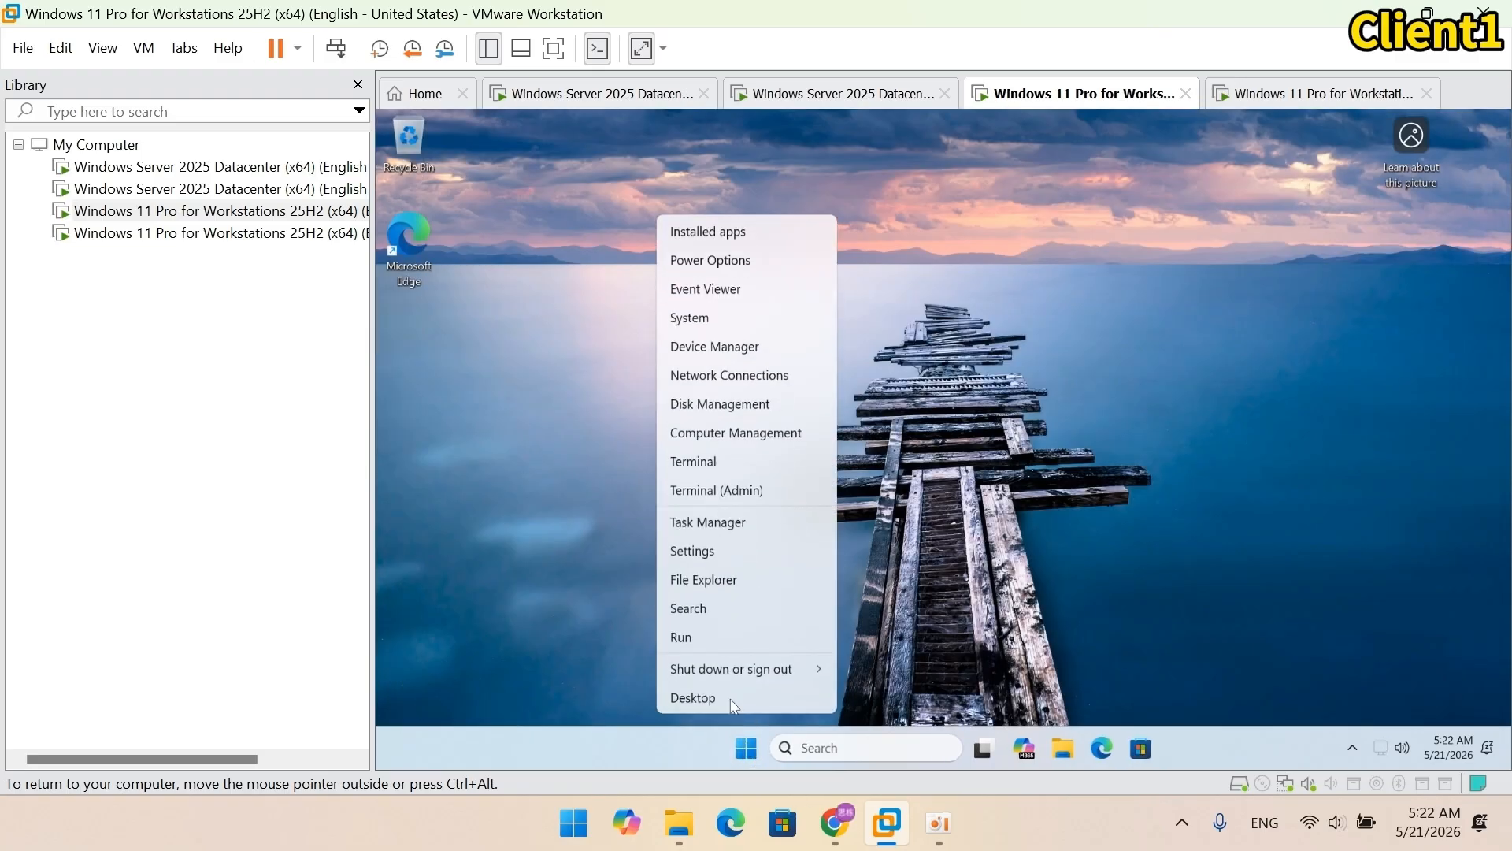
left_click(683, 638)
type("cmd")
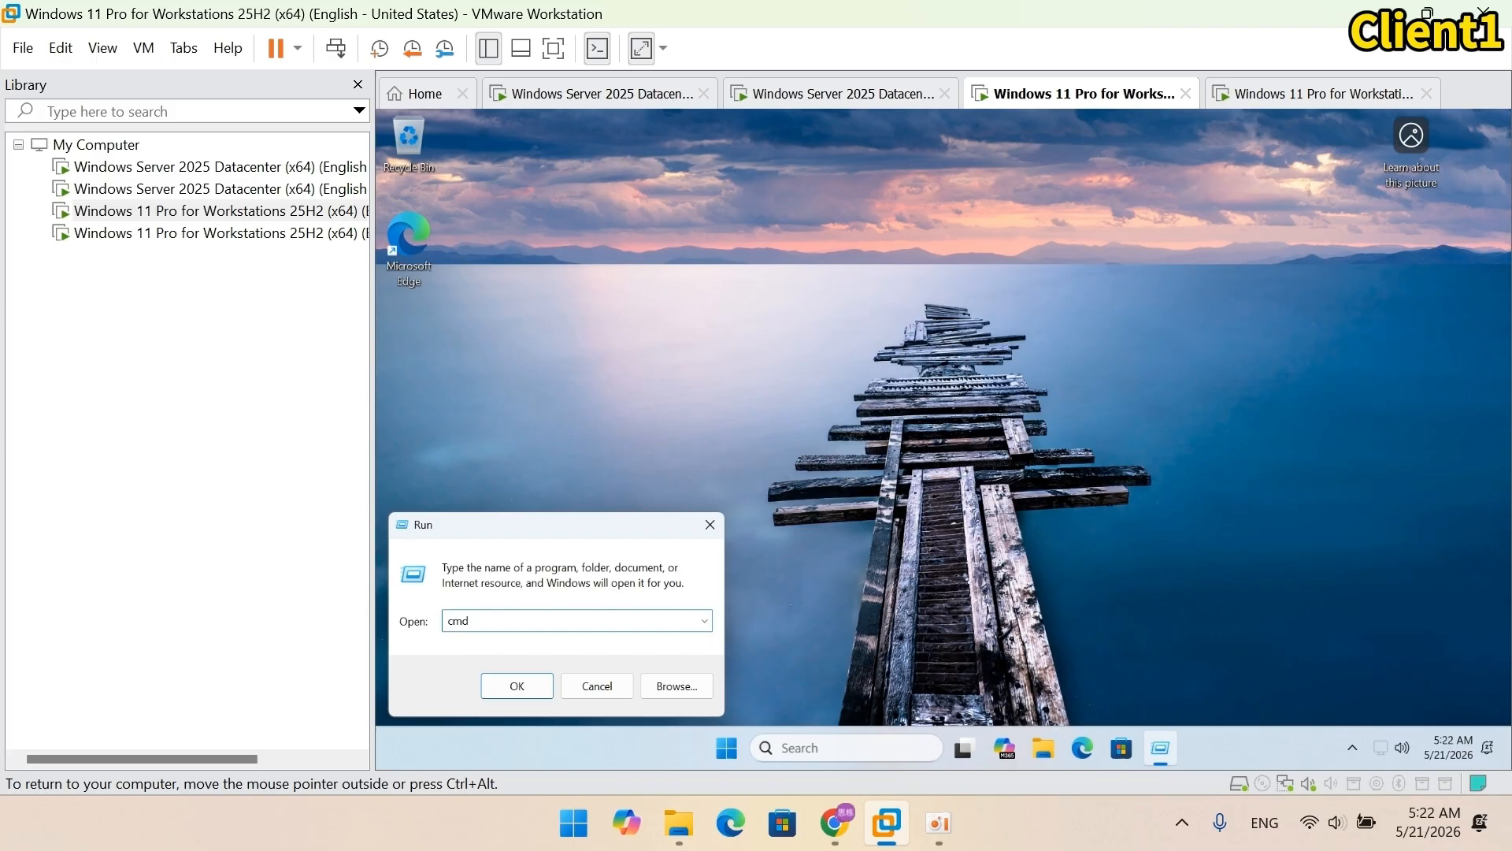
key("Return")
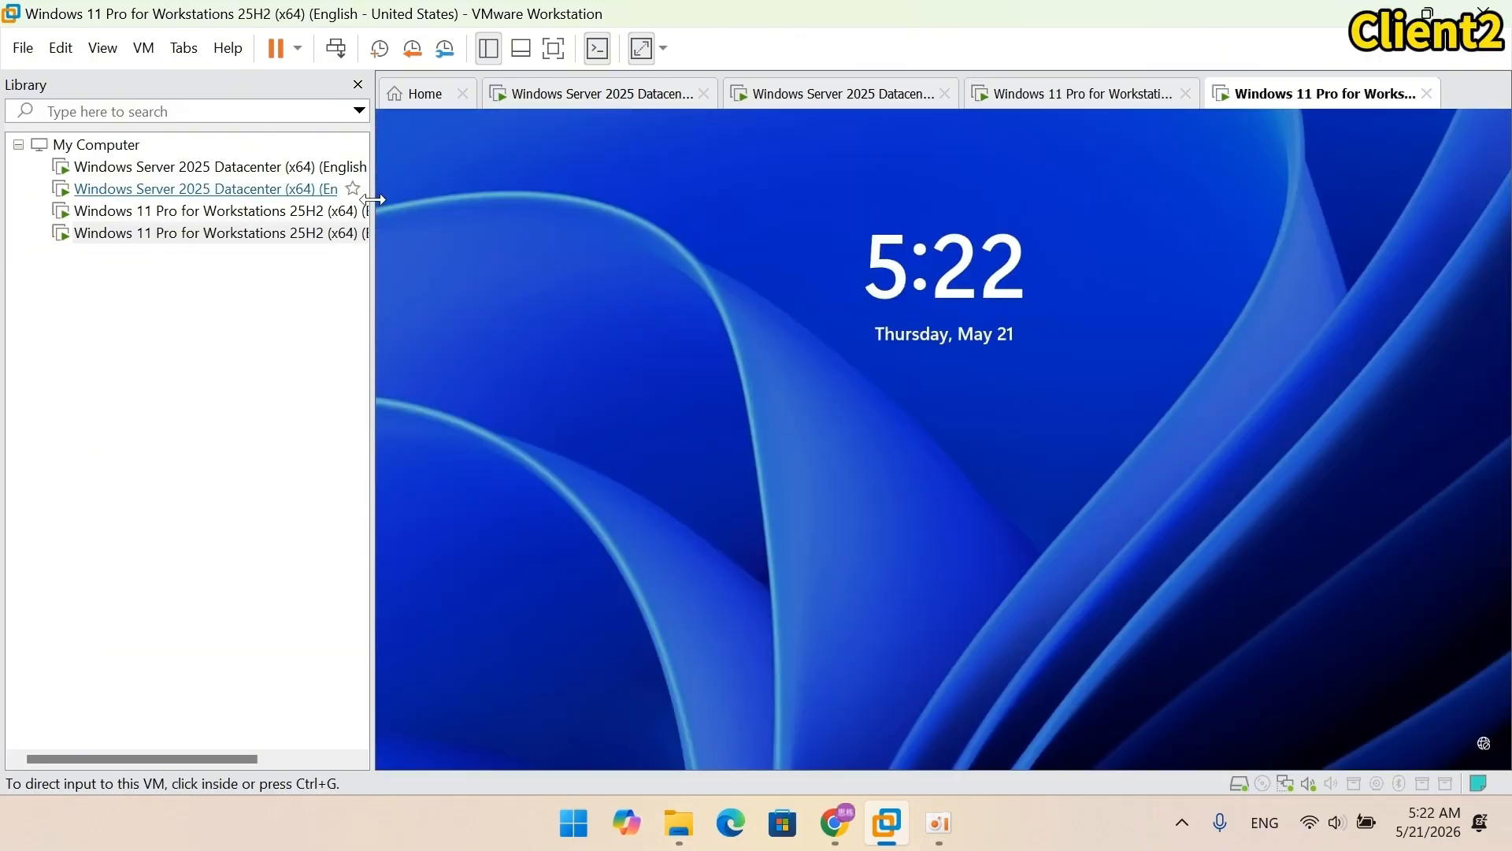
left_click(144, 48)
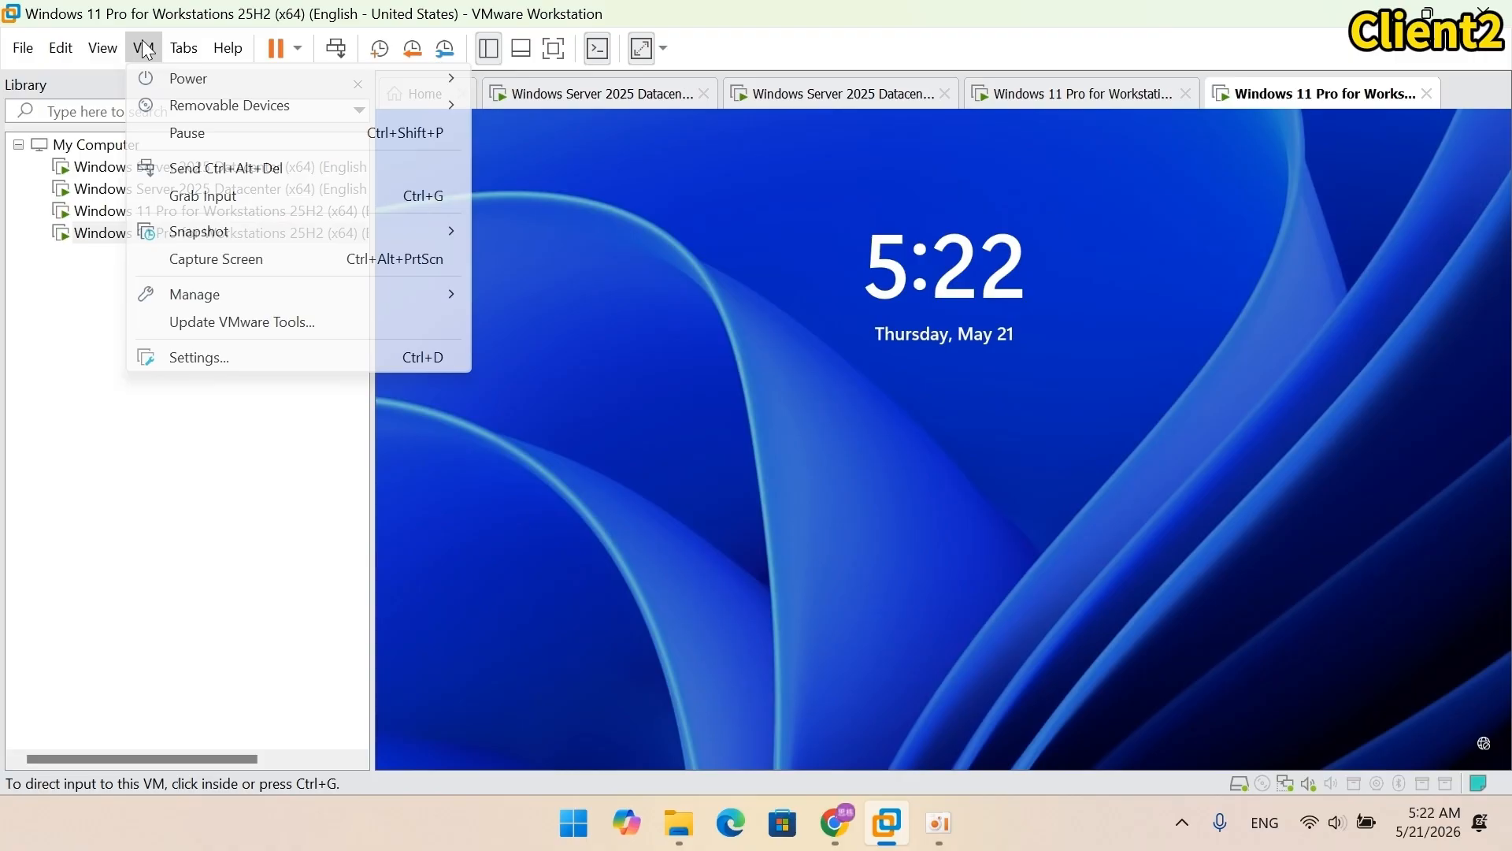
Step: Sign Client2 in to training.server2025.com as the marketing domain user with that user's password
left_click(182, 166)
left_click(502, 723)
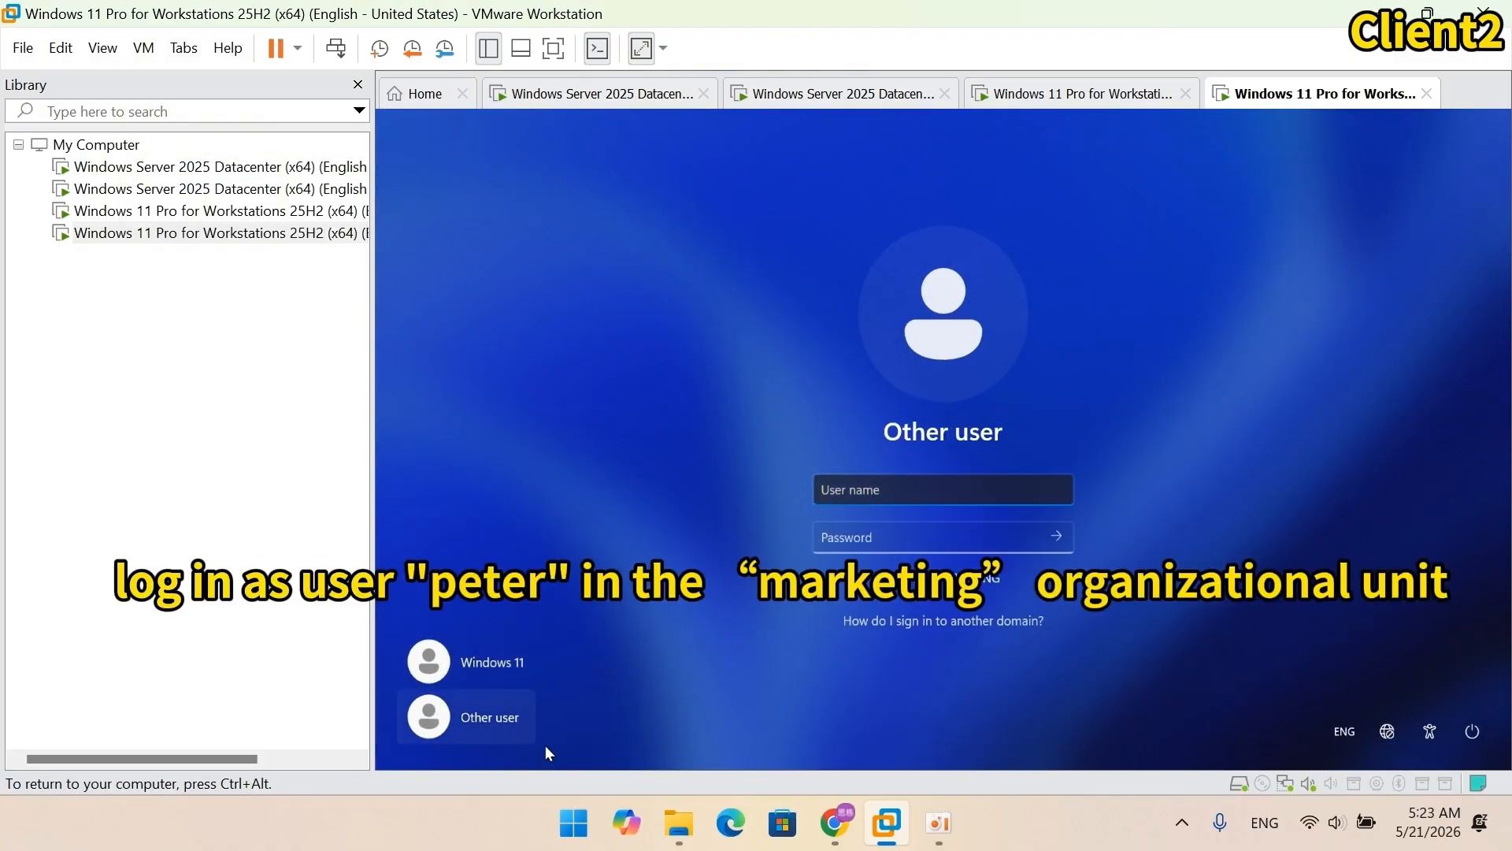
type("training.server2025.com\\peter")
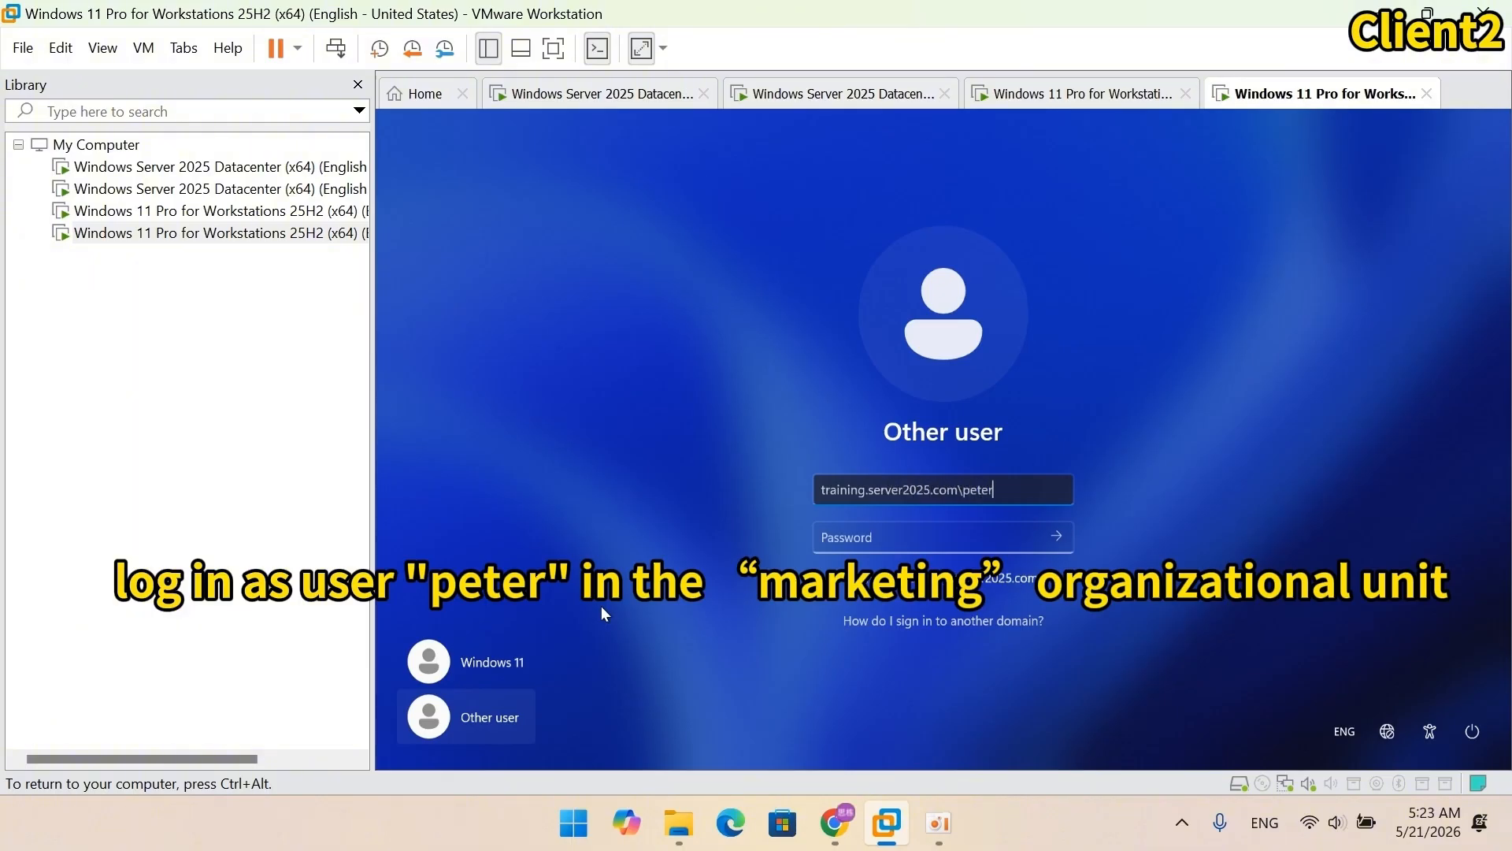
left_click(907, 545)
type("Pa$$w0rd")
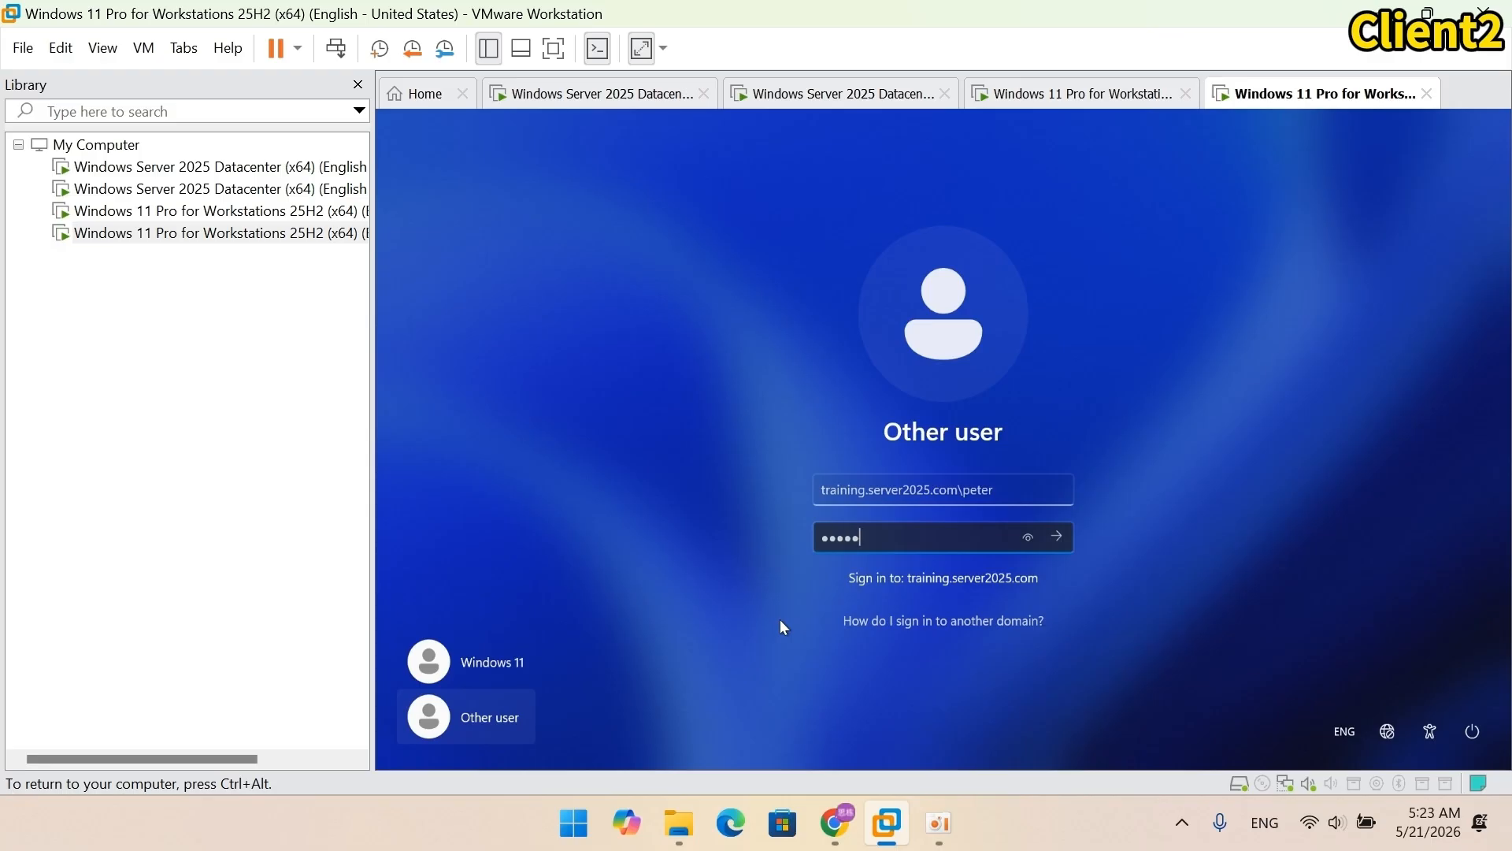
type("Pa$$w0rd")
key("Return")
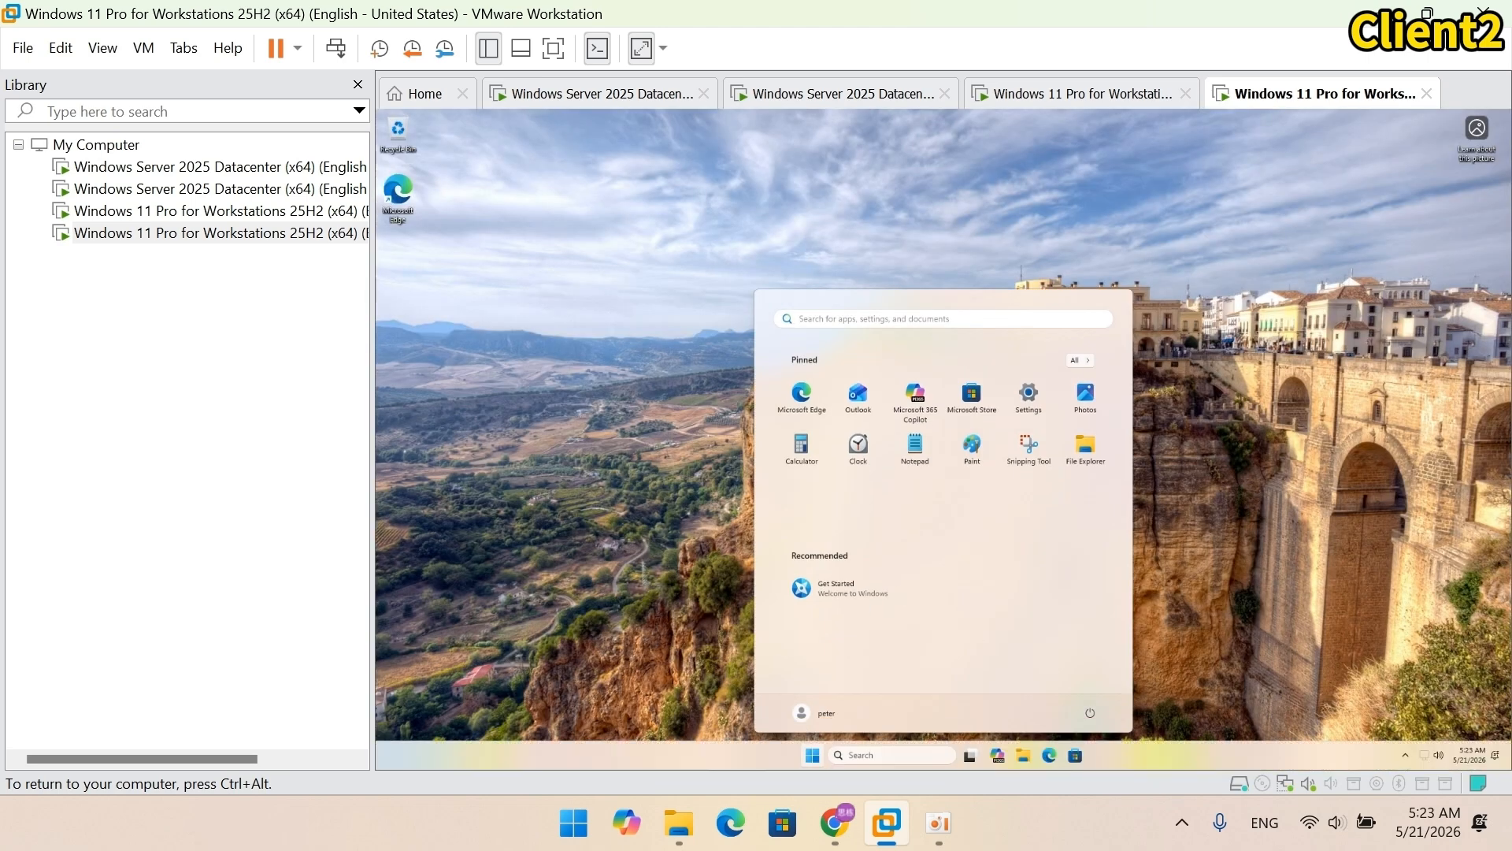
Step: Set Client2's display scale to 150% in Display settings
left_click(562, 436)
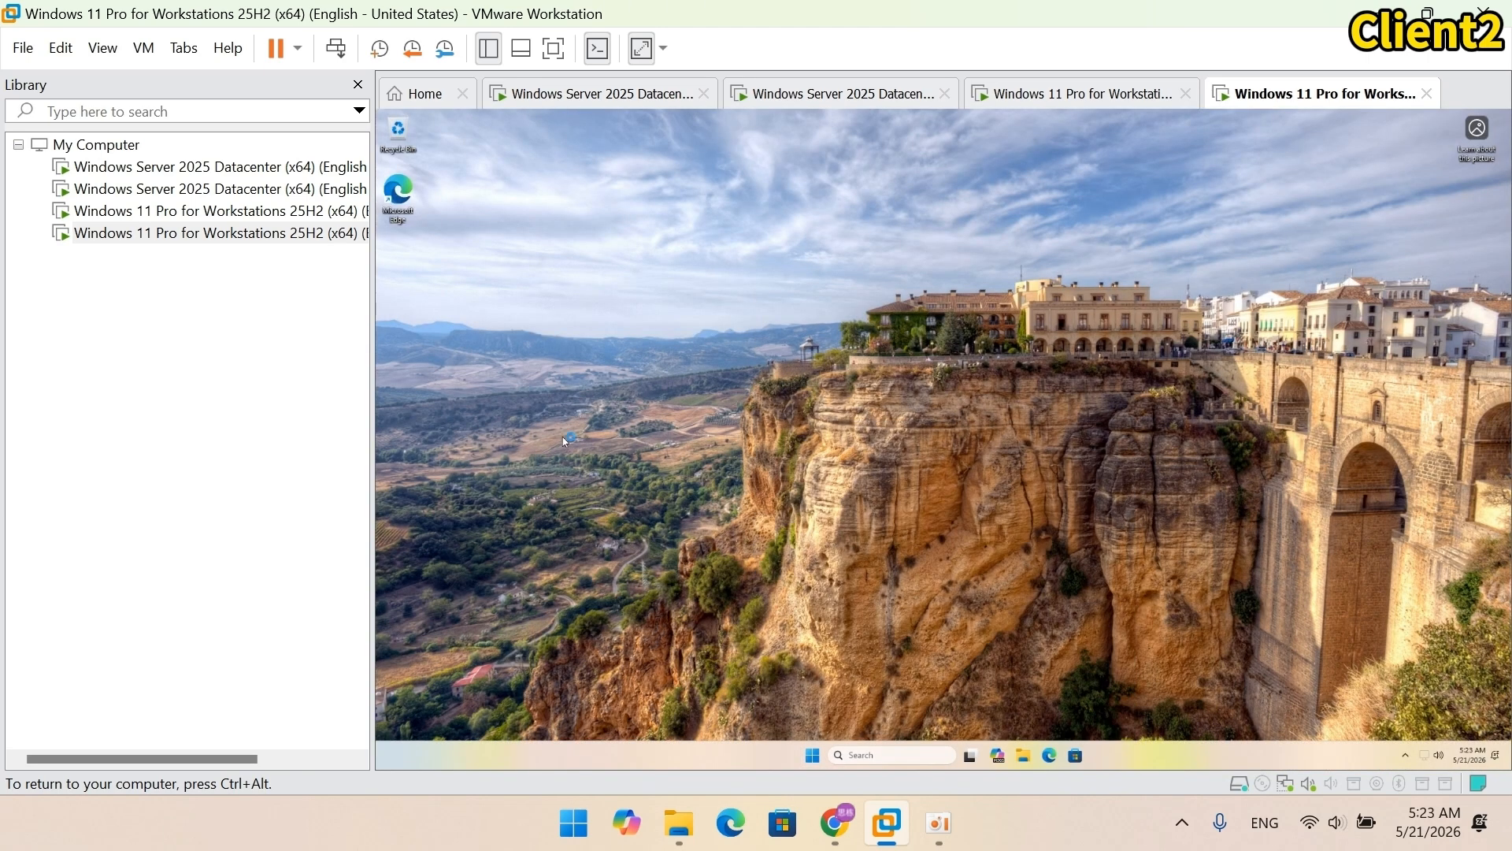
right_click(562, 436)
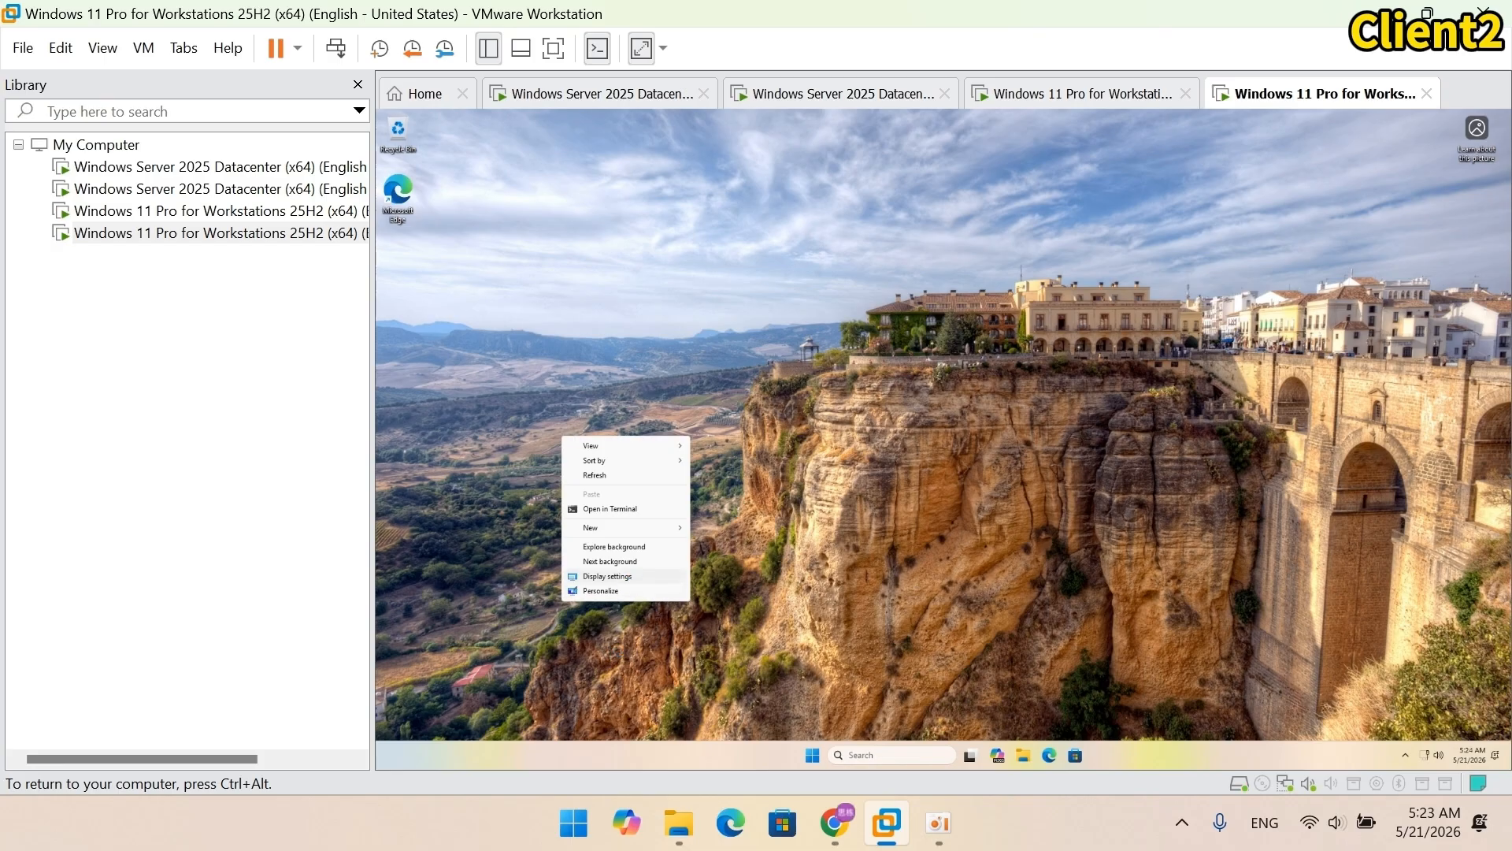
left_click(615, 577)
left_click(1012, 402)
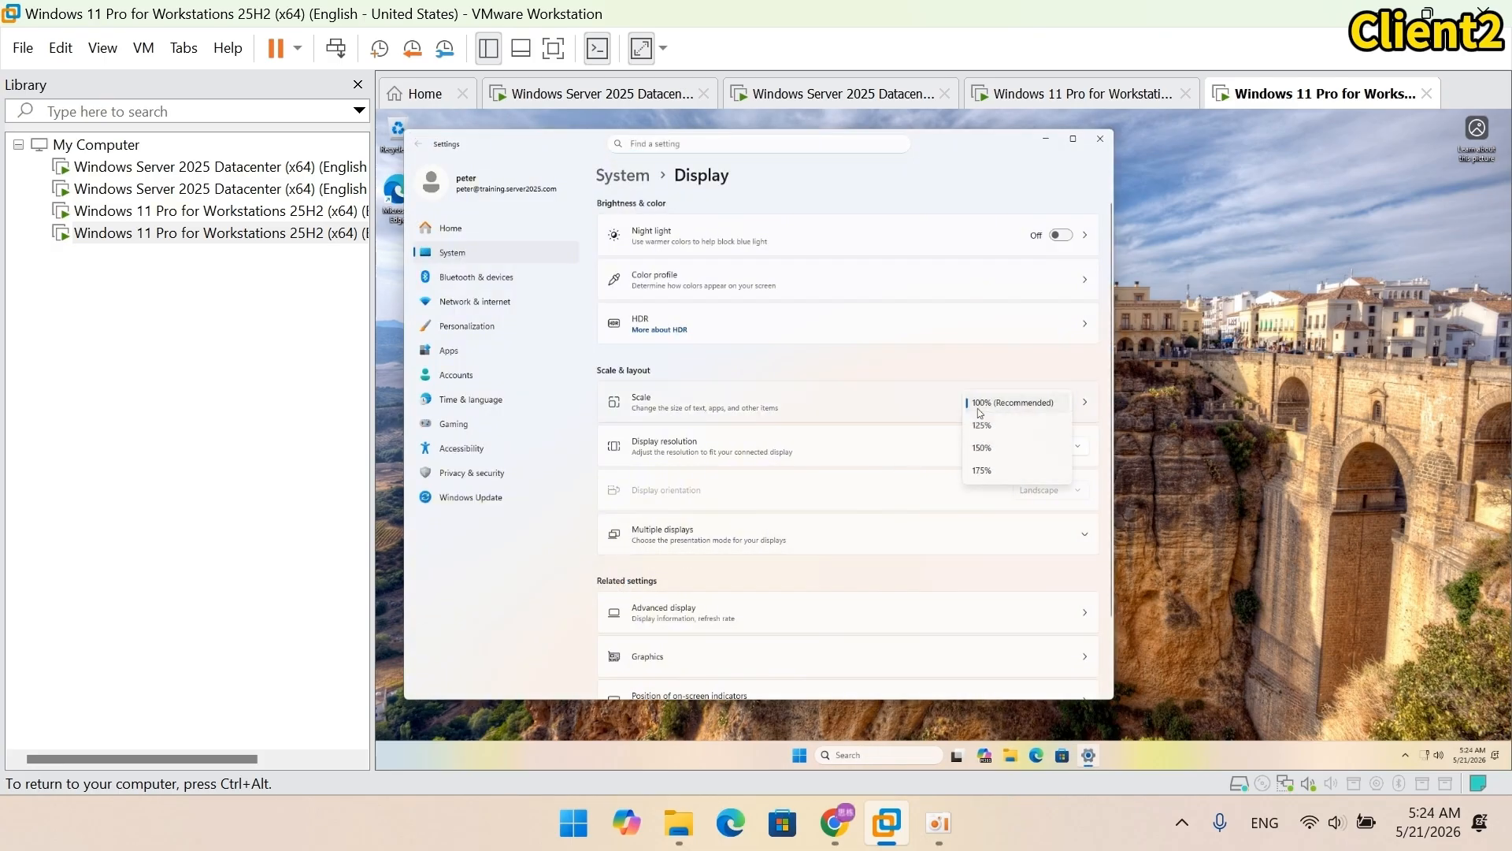
left_click(994, 449)
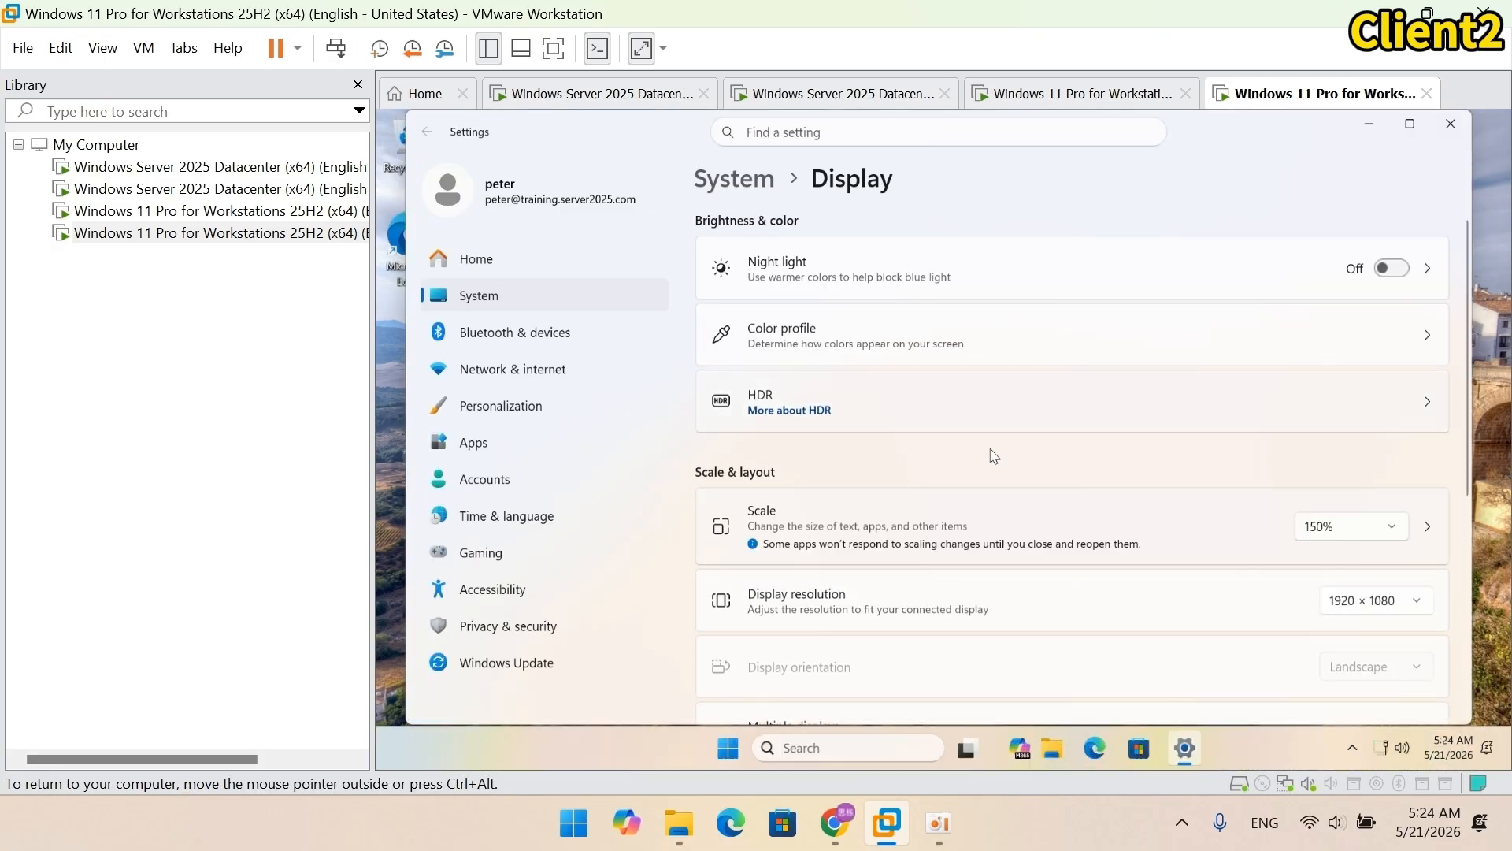
left_click(1450, 124)
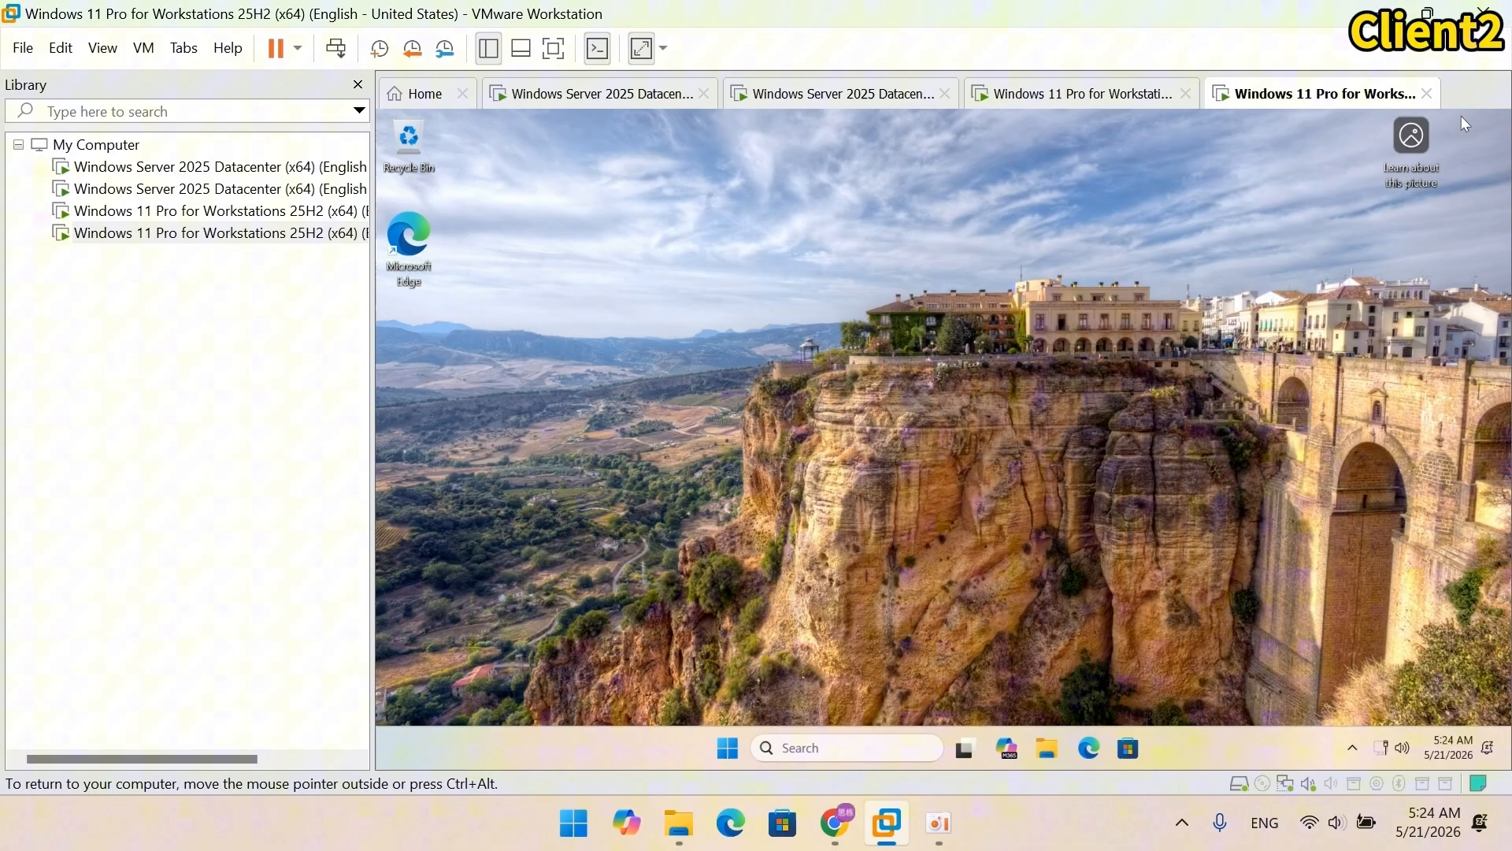
Step: Run regedit to confirm registry editing is disabled by the administrator
right_click(746, 748)
left_click(785, 638)
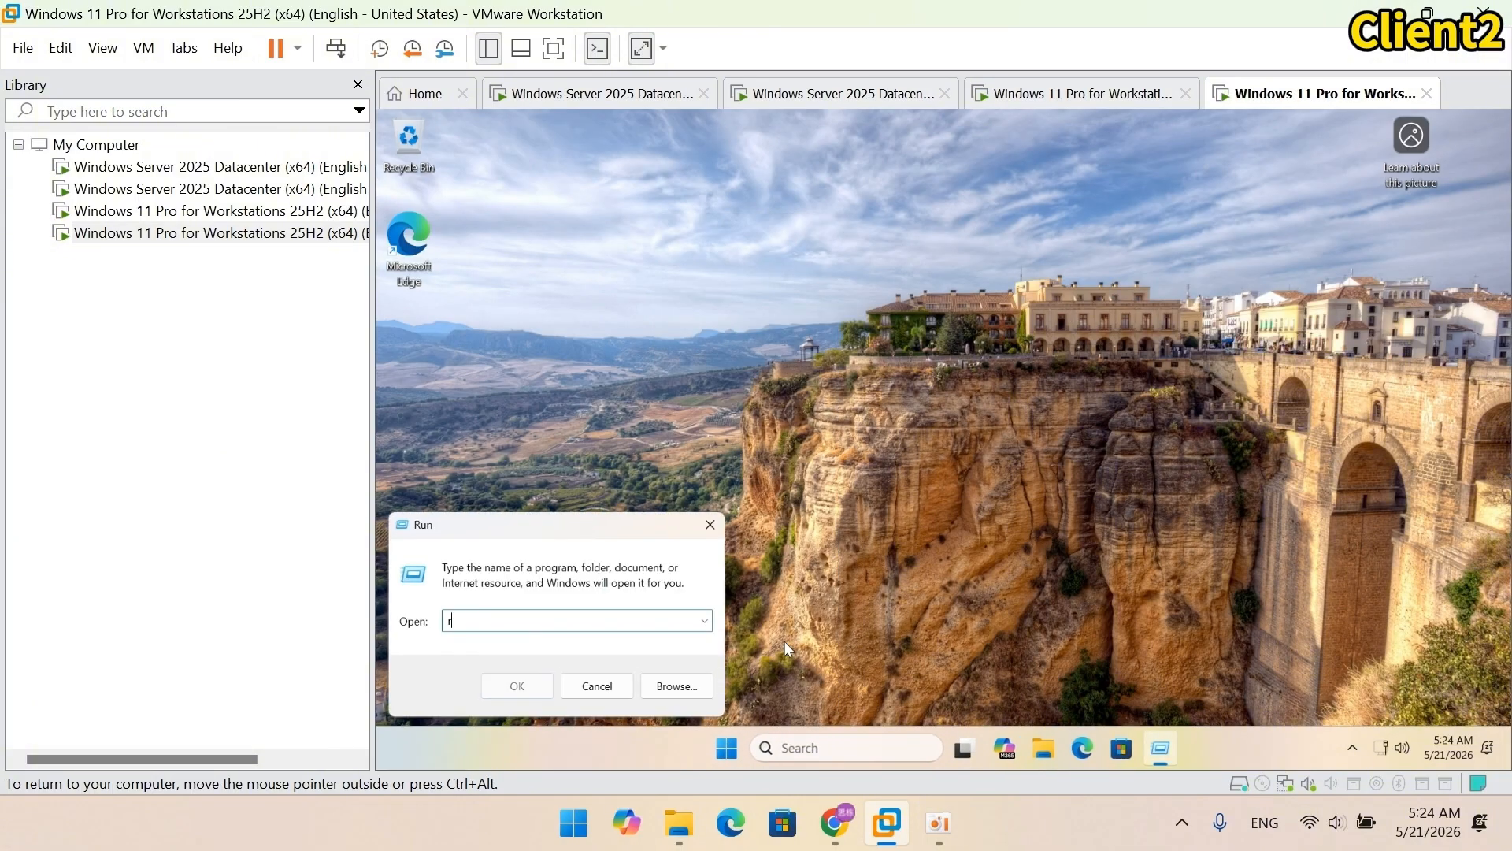
type("regedit")
key("Return")
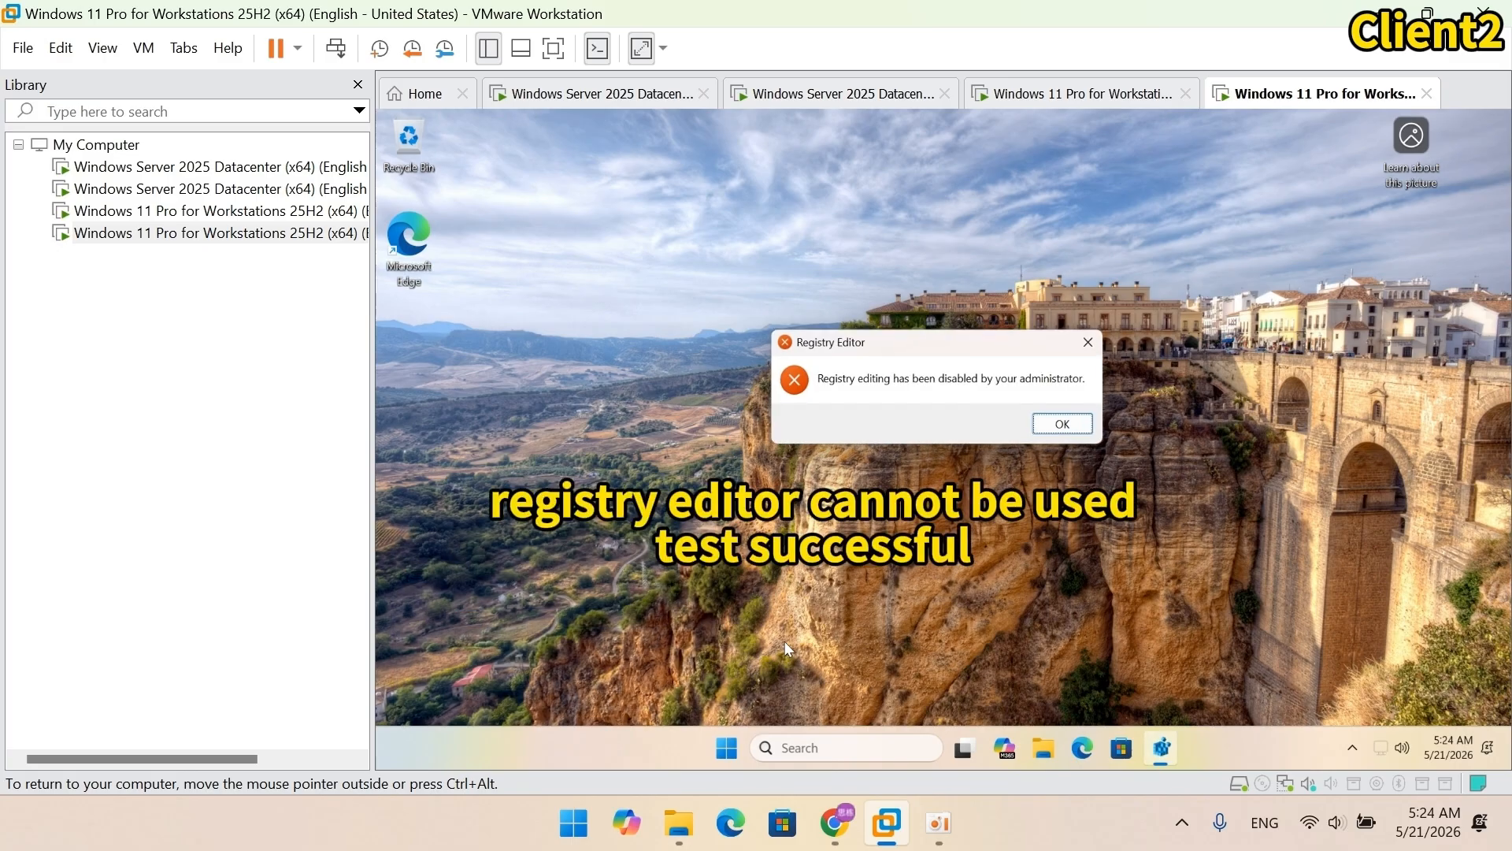
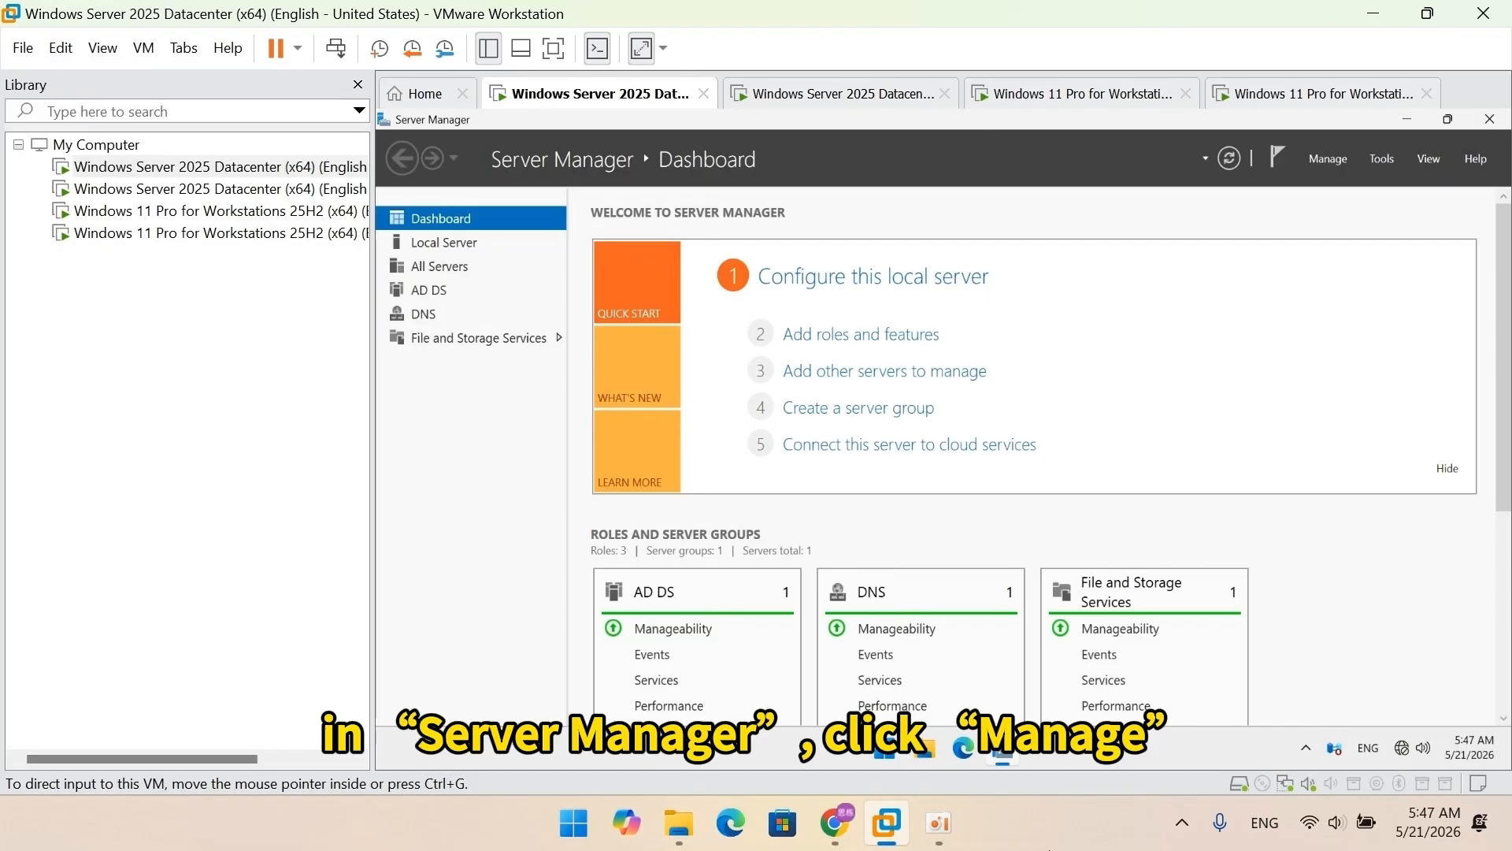
Step: Try removing Active Directory Domain Services and its management tools from DC1 through Remove Roles and Features
left_click(1337, 160)
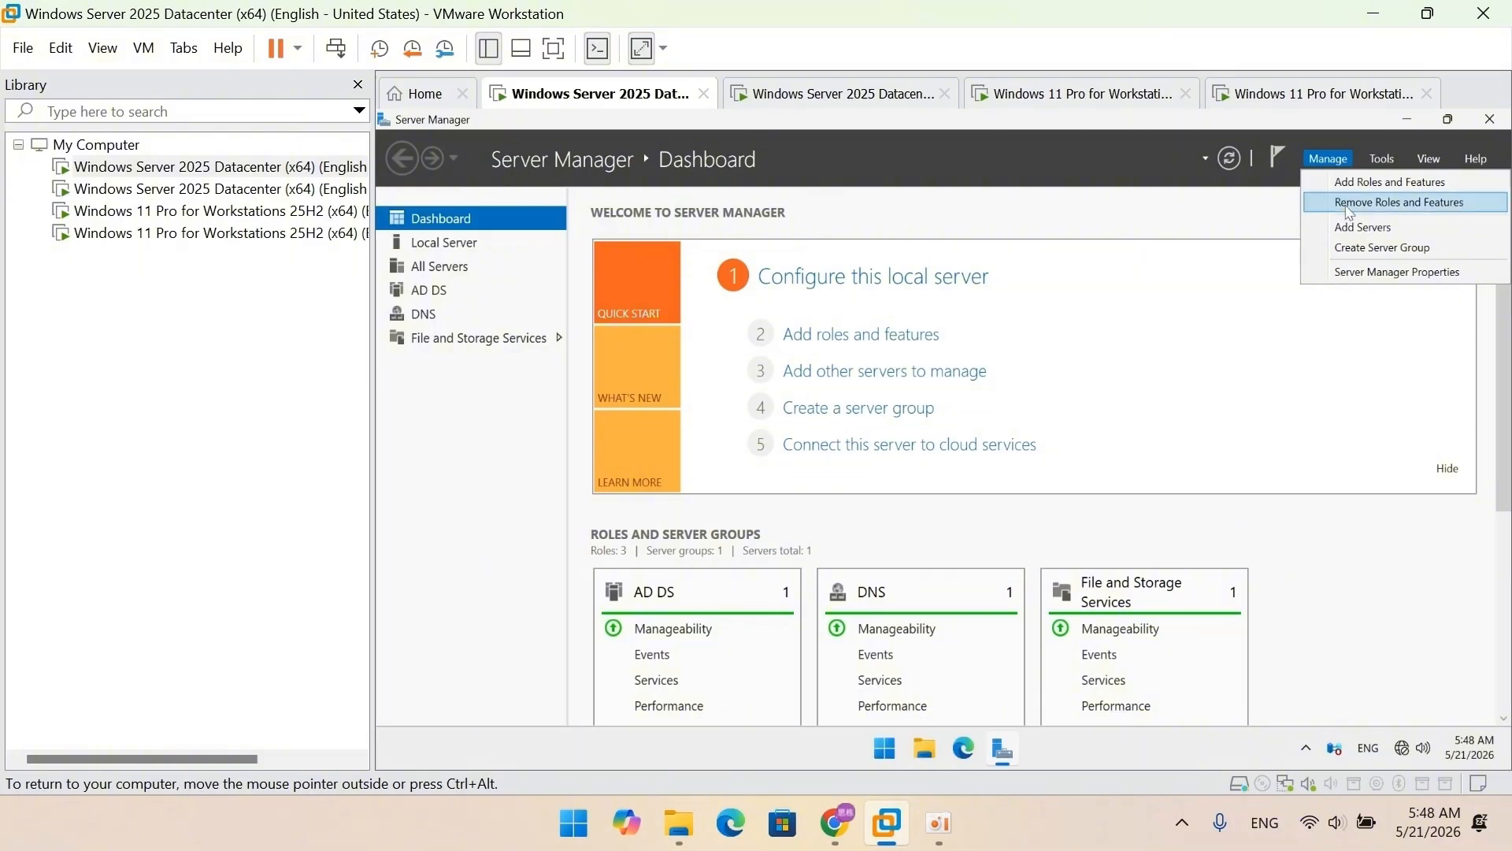
left_click(1357, 203)
left_click_drag(1010, 270, 1037, 186)
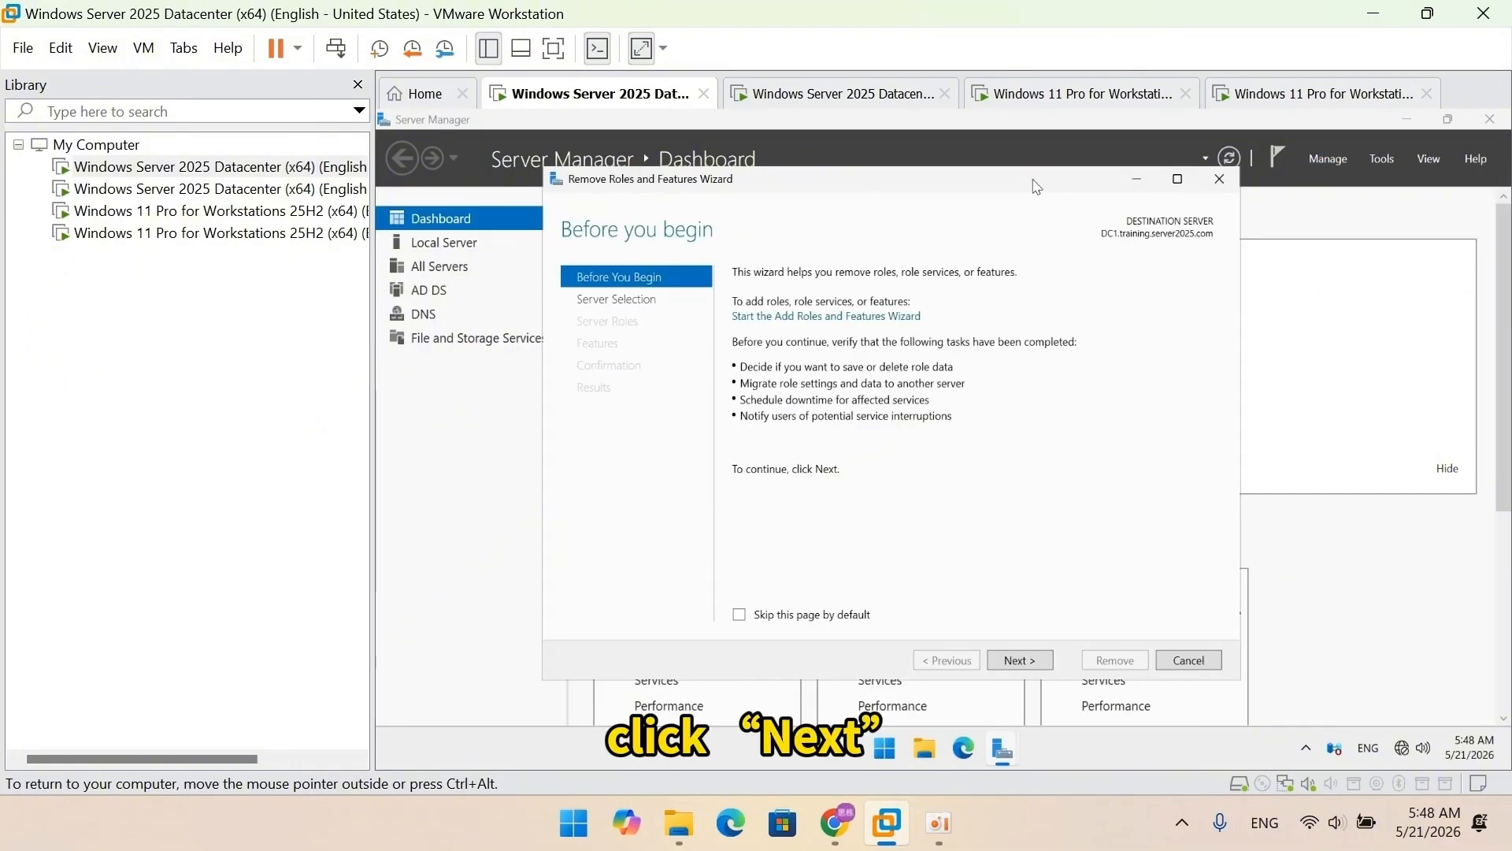
left_click(1014, 661)
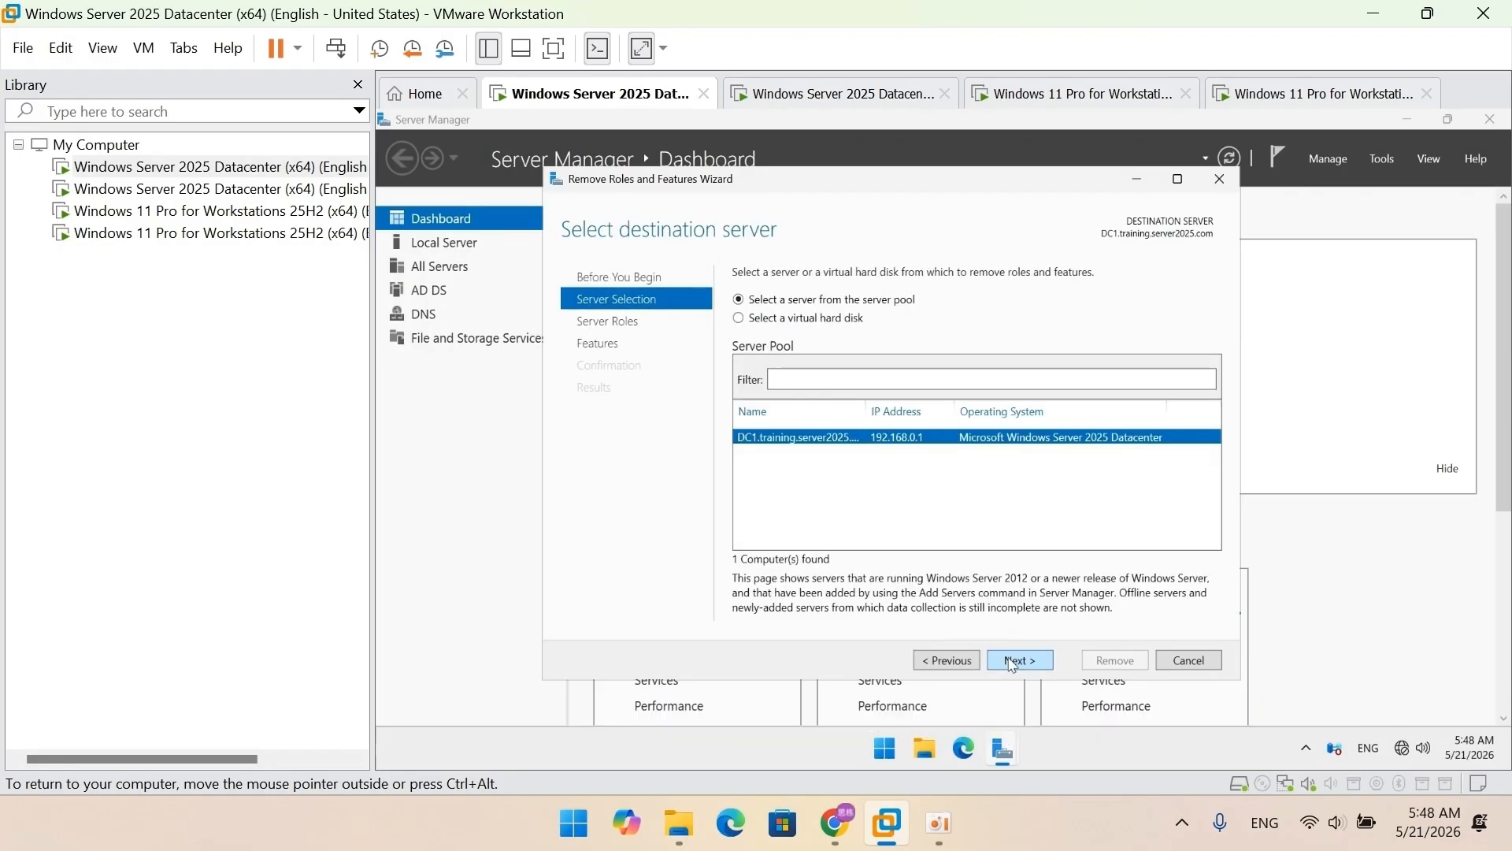
left_click(1014, 661)
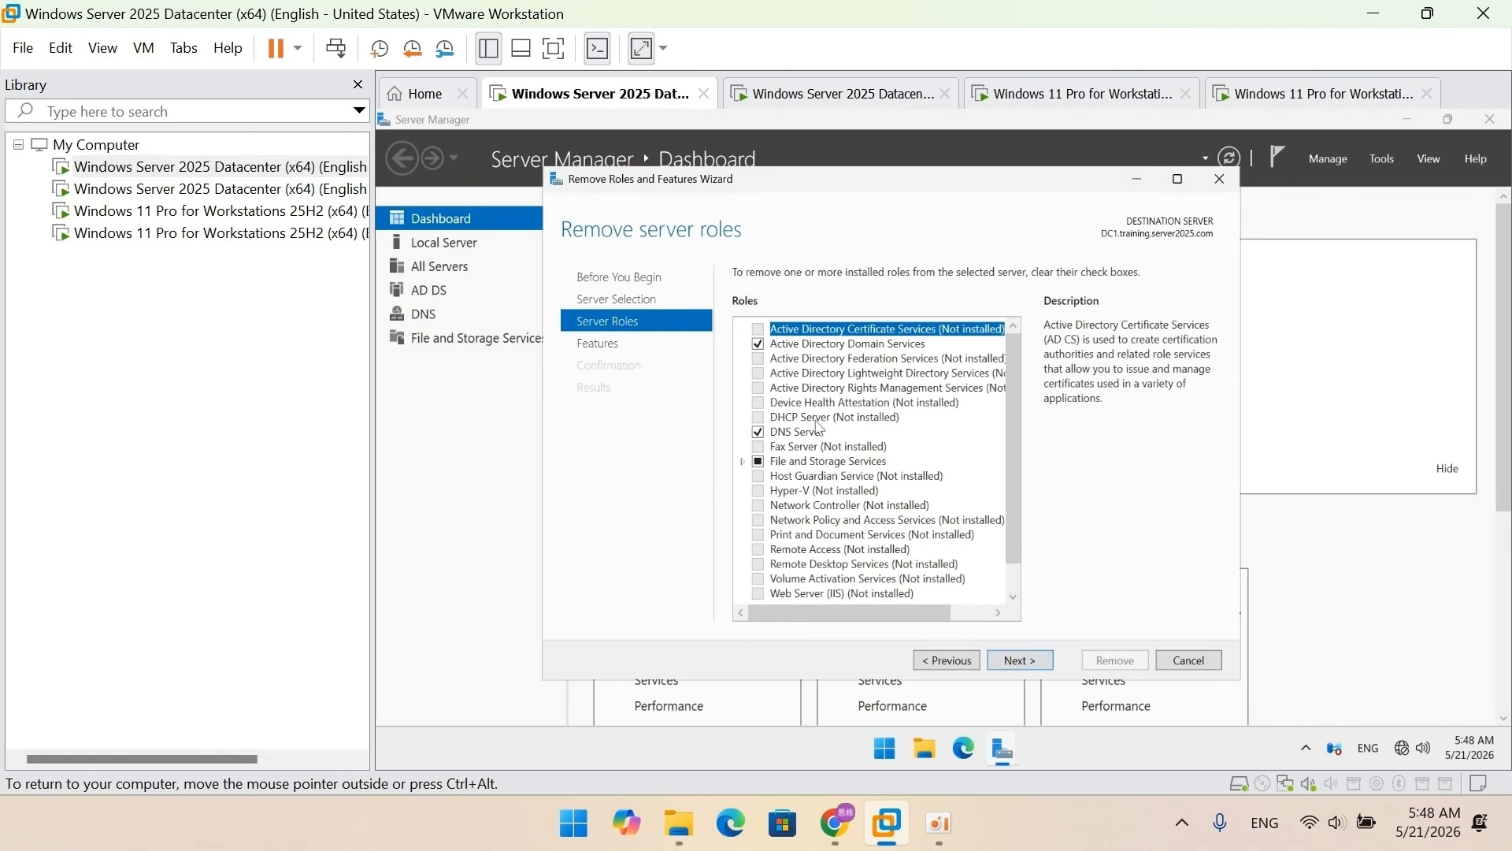
left_click(757, 344)
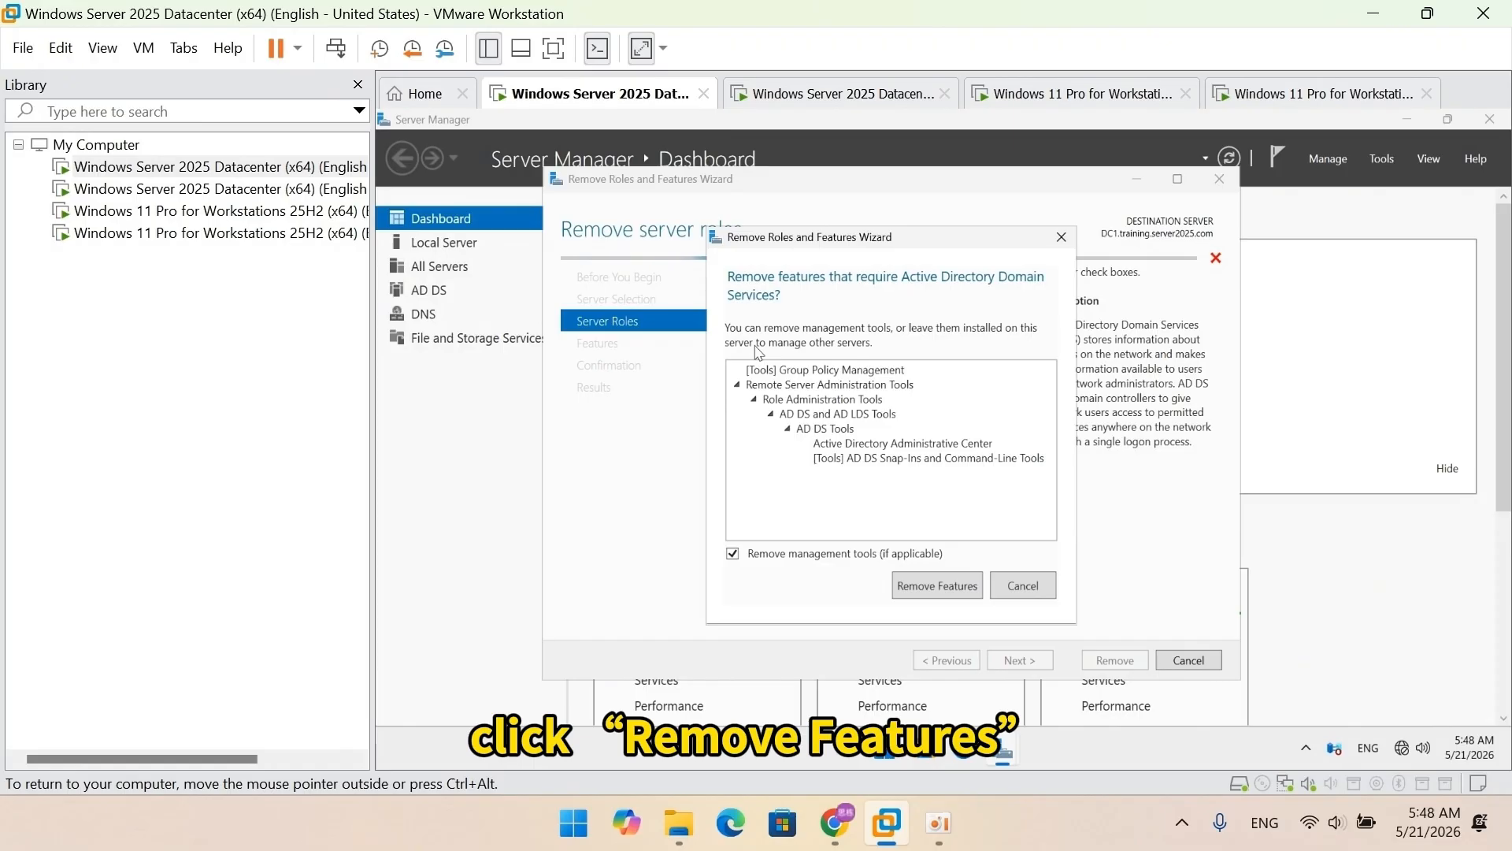
left_click(925, 590)
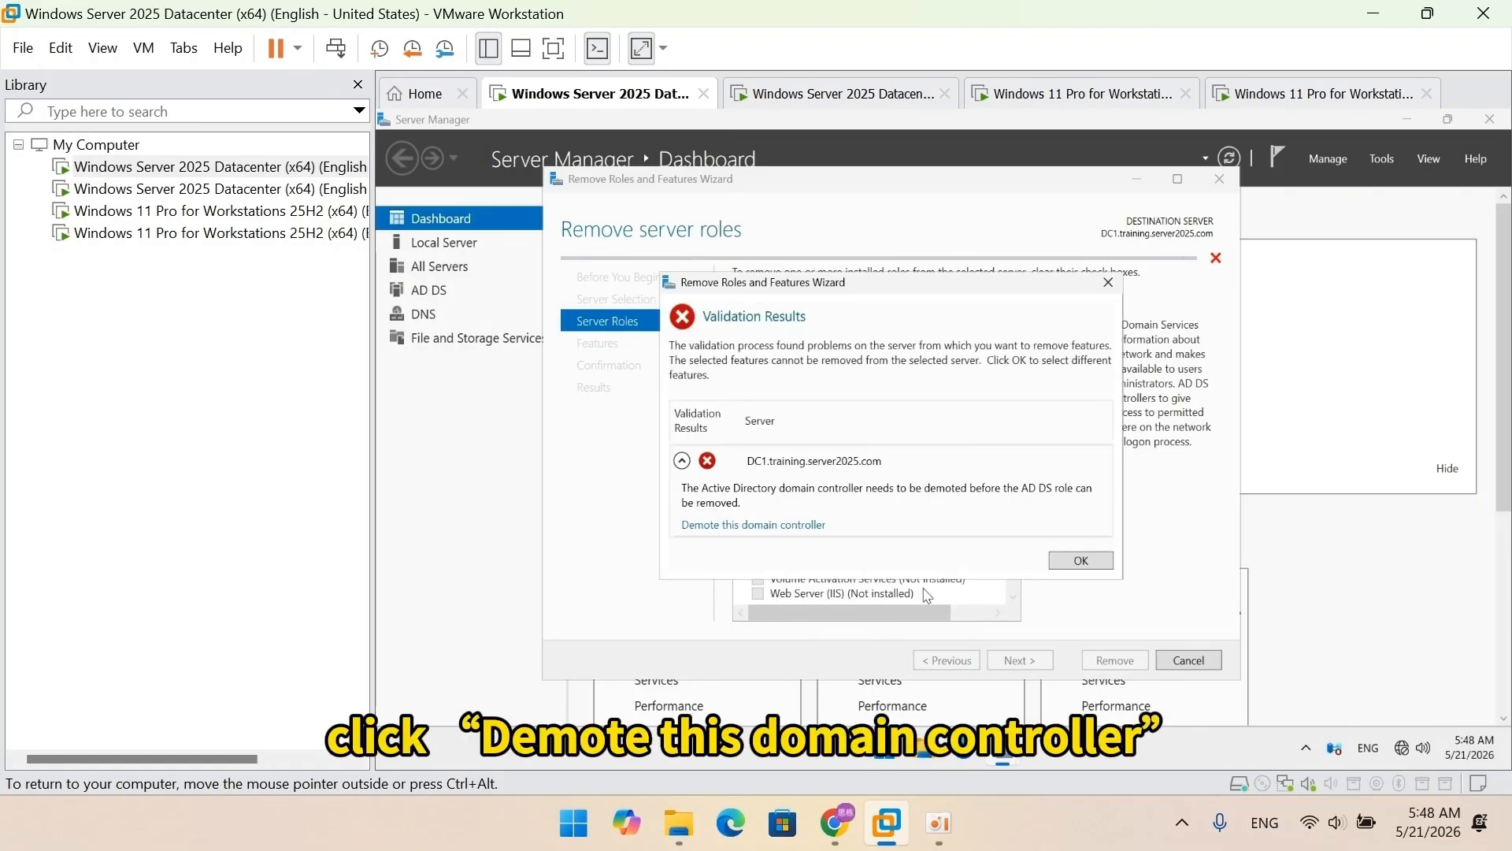
Step: Choose to demote DC1, forcing the removal and agreeing to proceed despite hosted roles
left_click(754, 524)
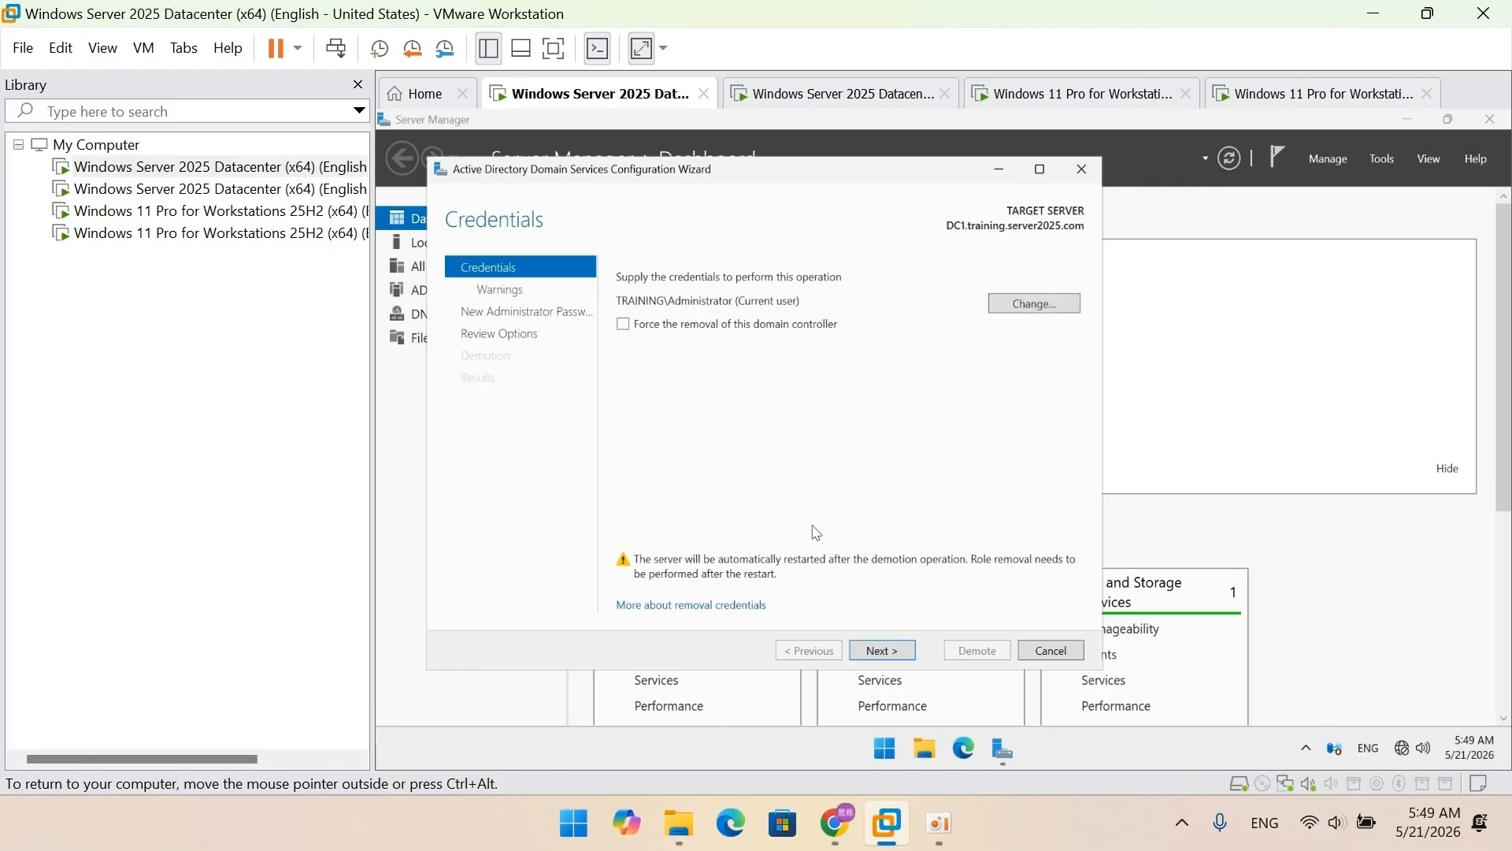
left_click(647, 330)
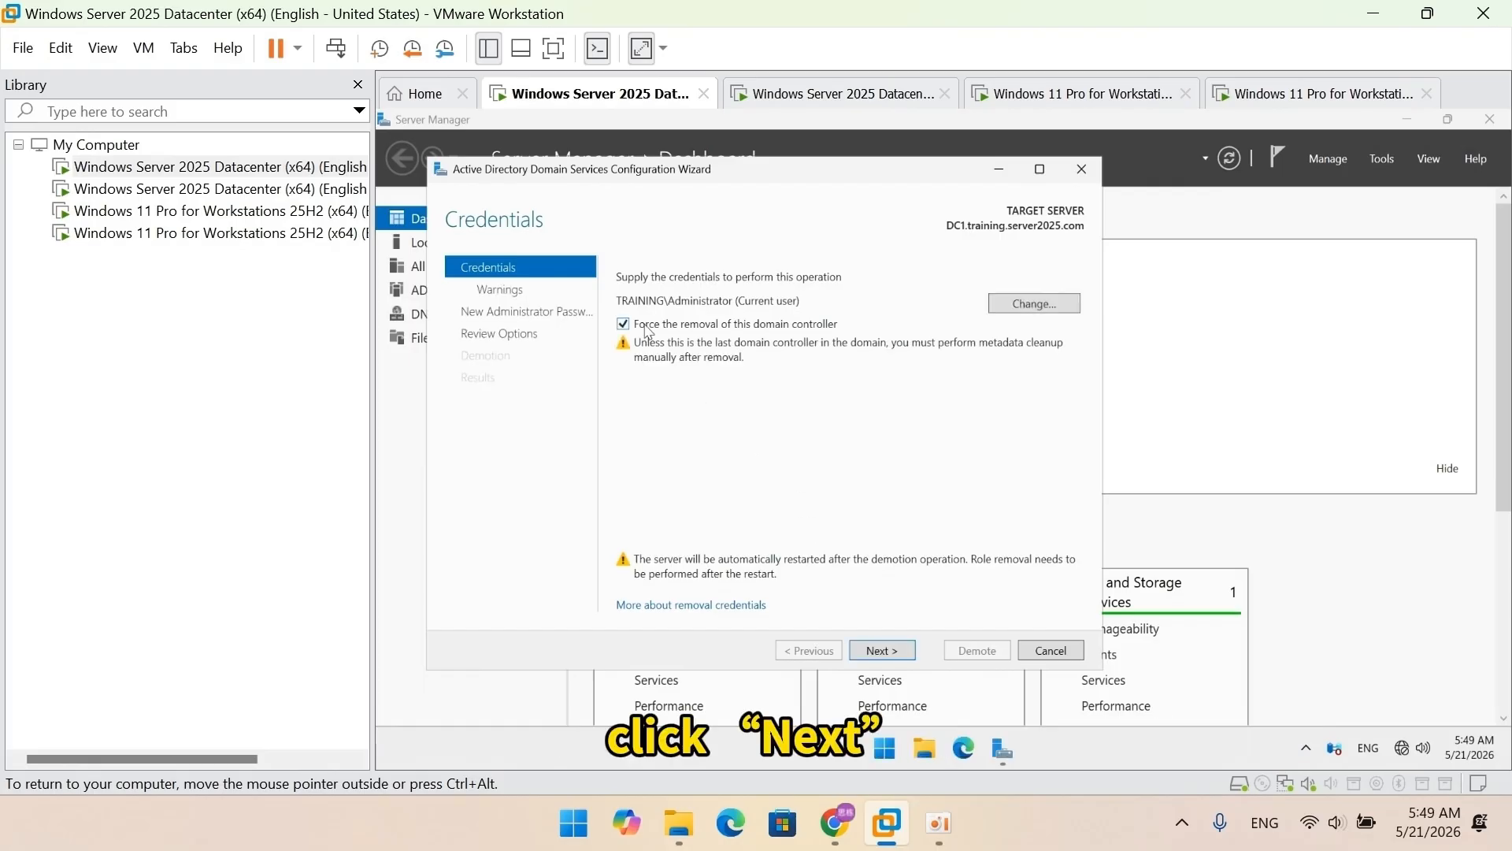
left_click(882, 651)
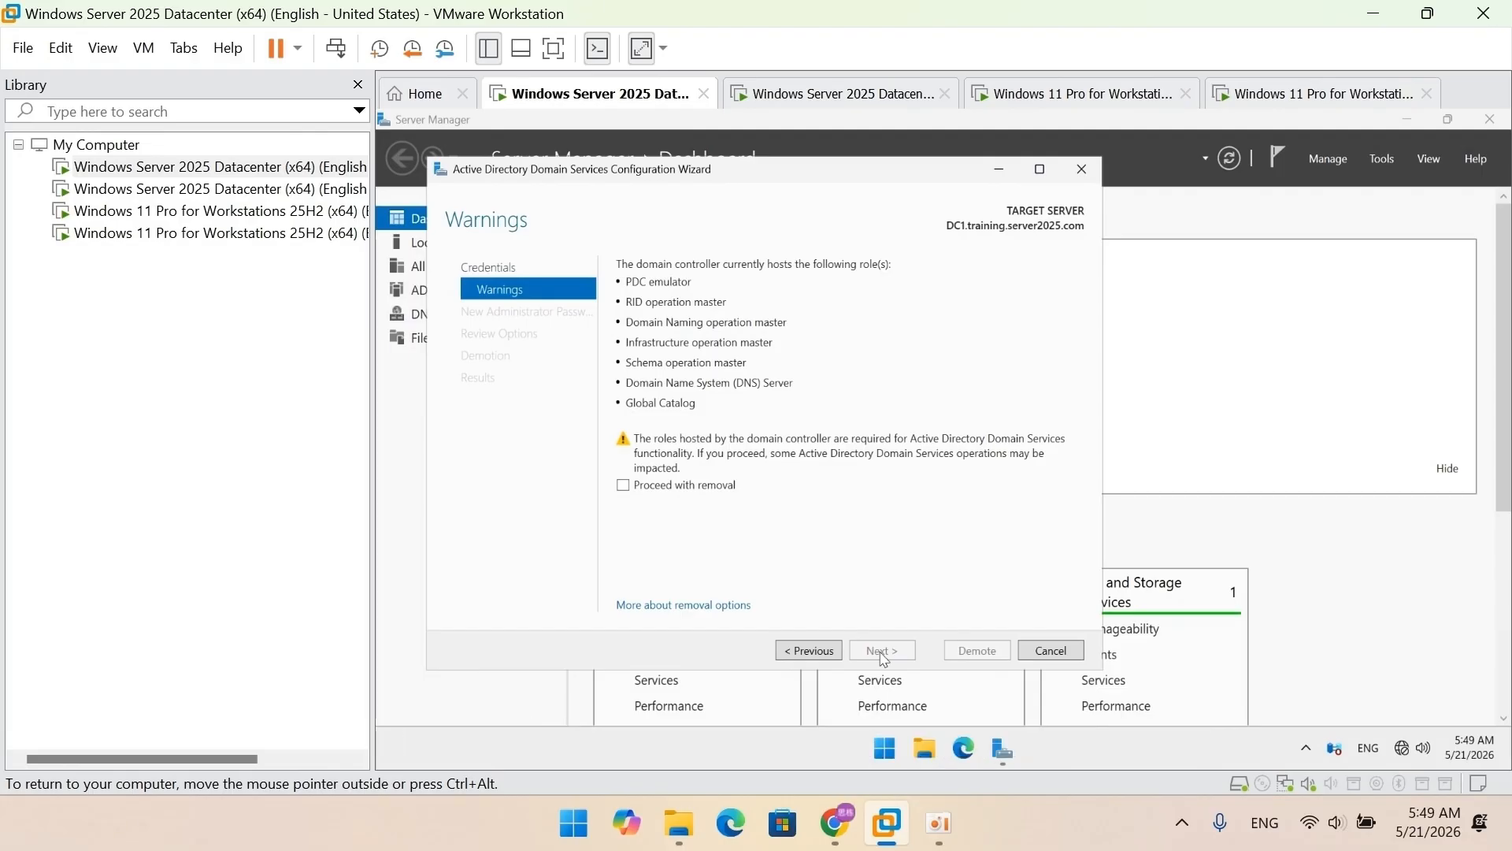
left_click(718, 489)
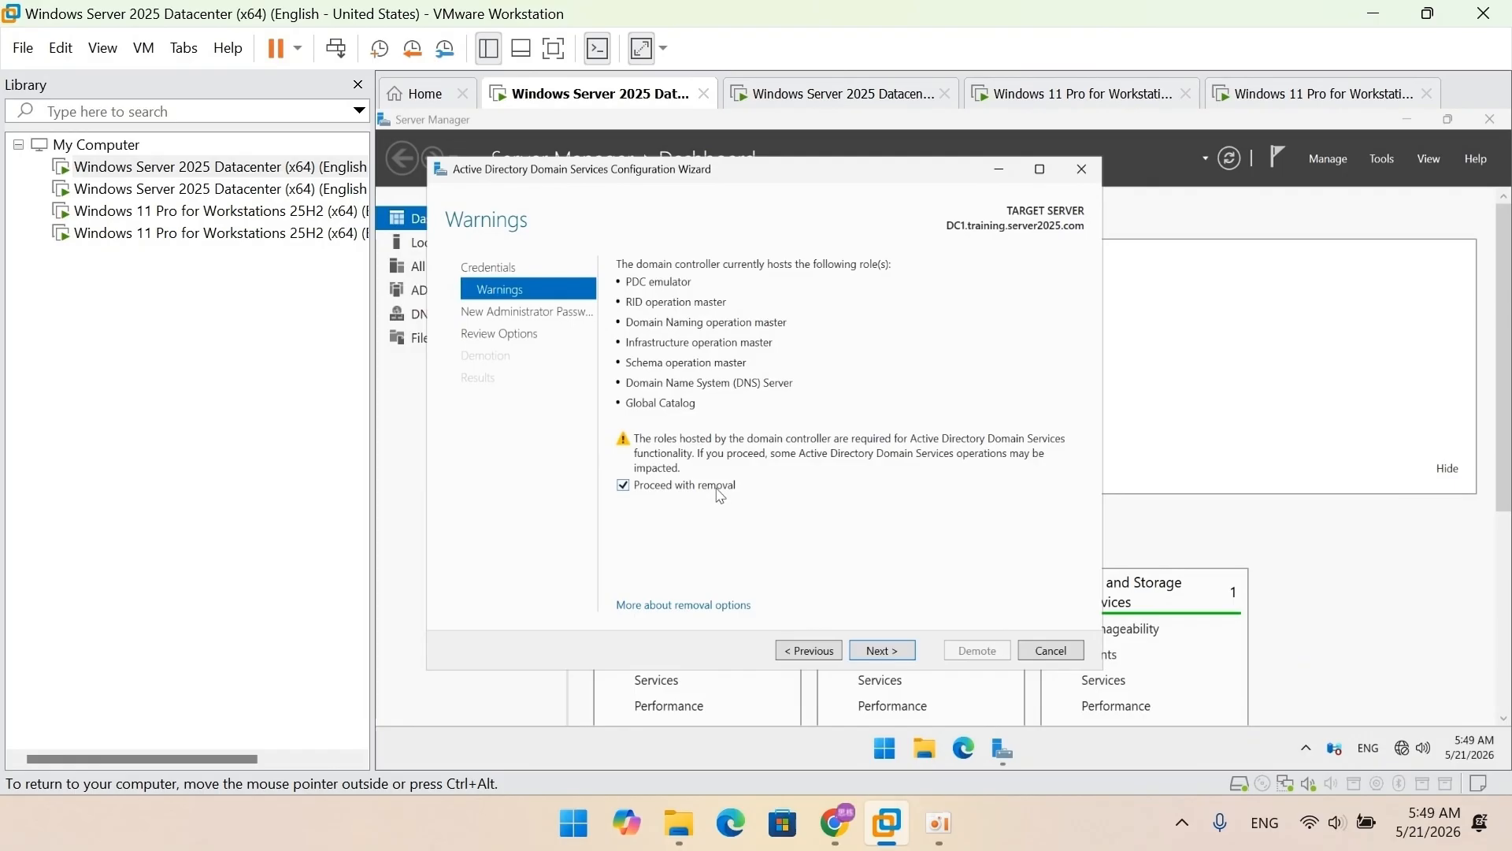
left_click(861, 656)
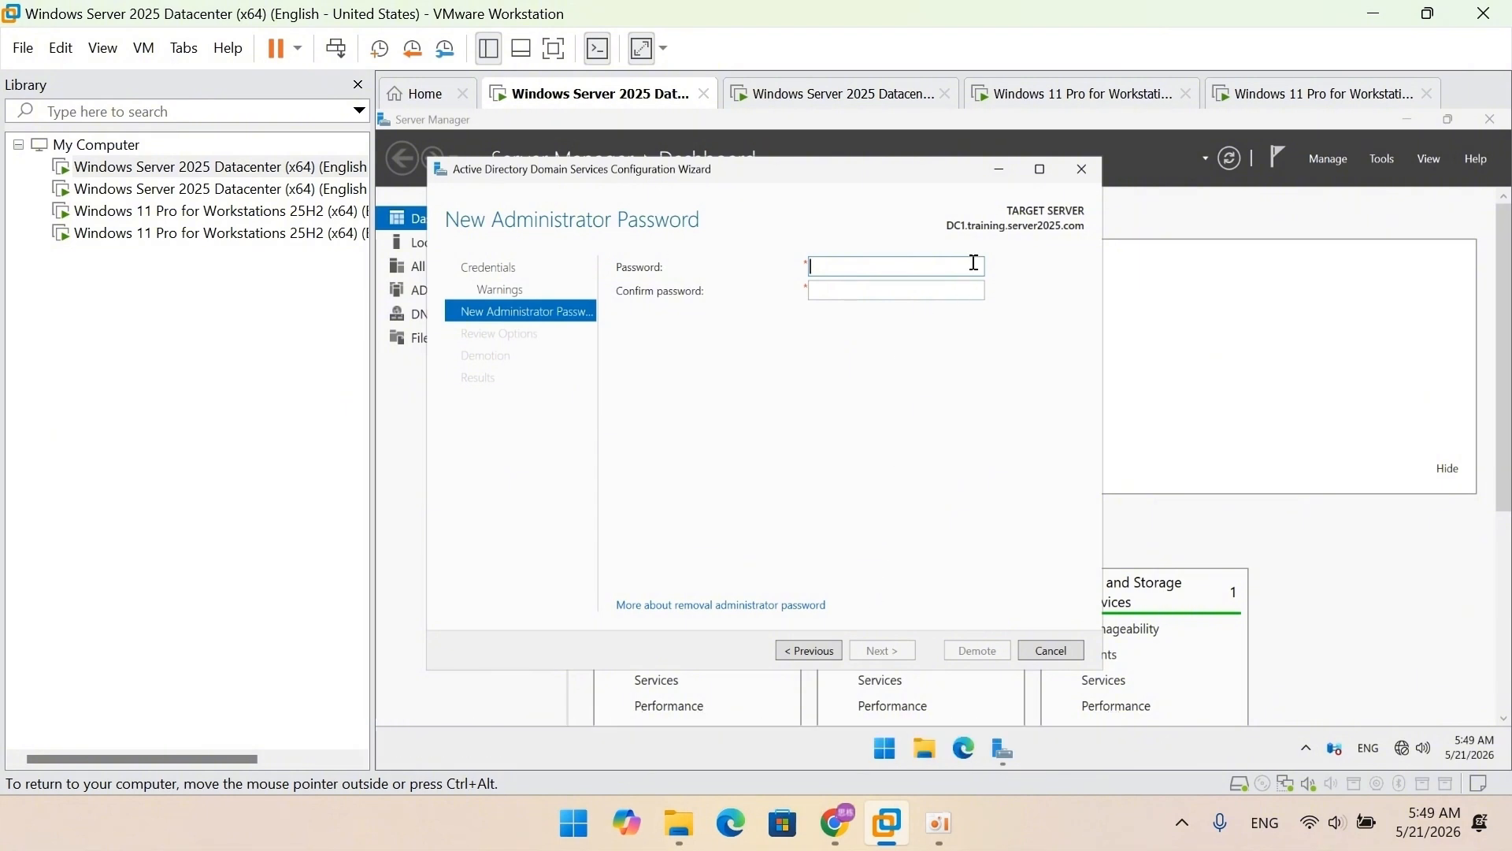
Step: Set and confirm a new local administrator password, then start the demotion
type("P@ss•••••••••••")
key("Tab")
type("••••••••")
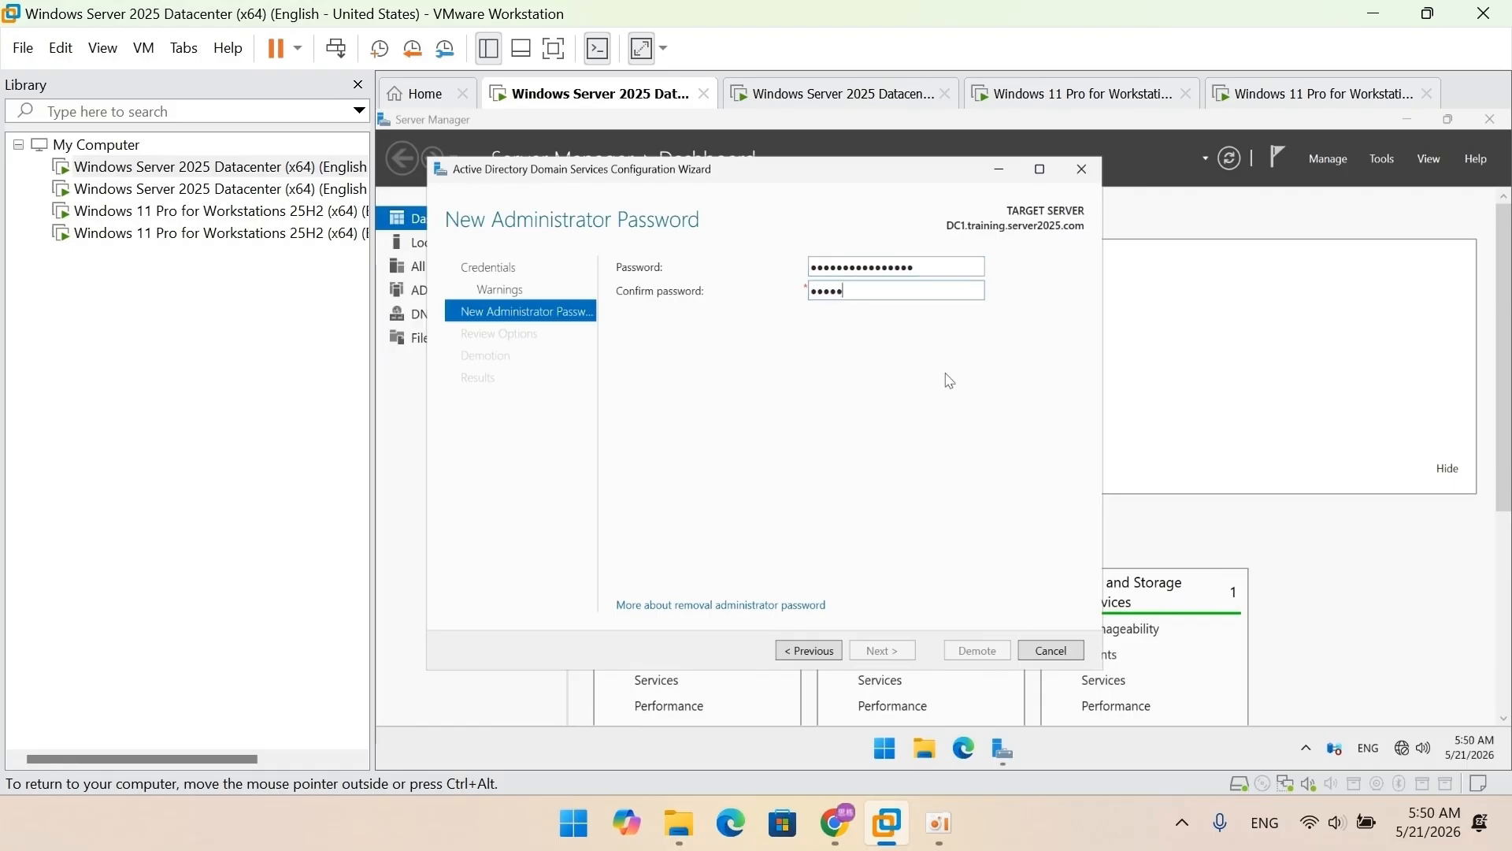
type("••••••••")
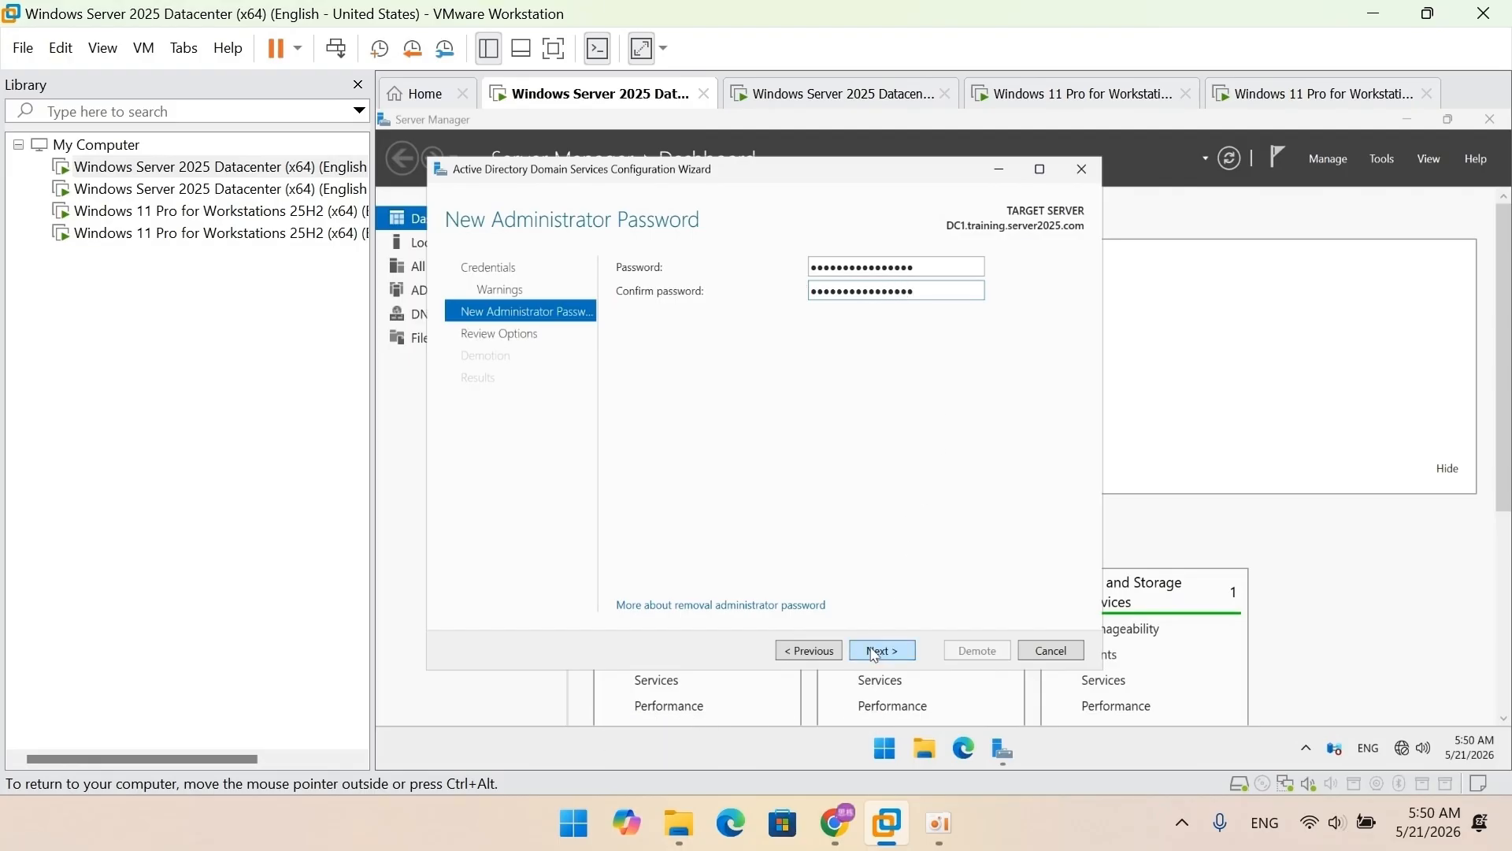
left_click(876, 652)
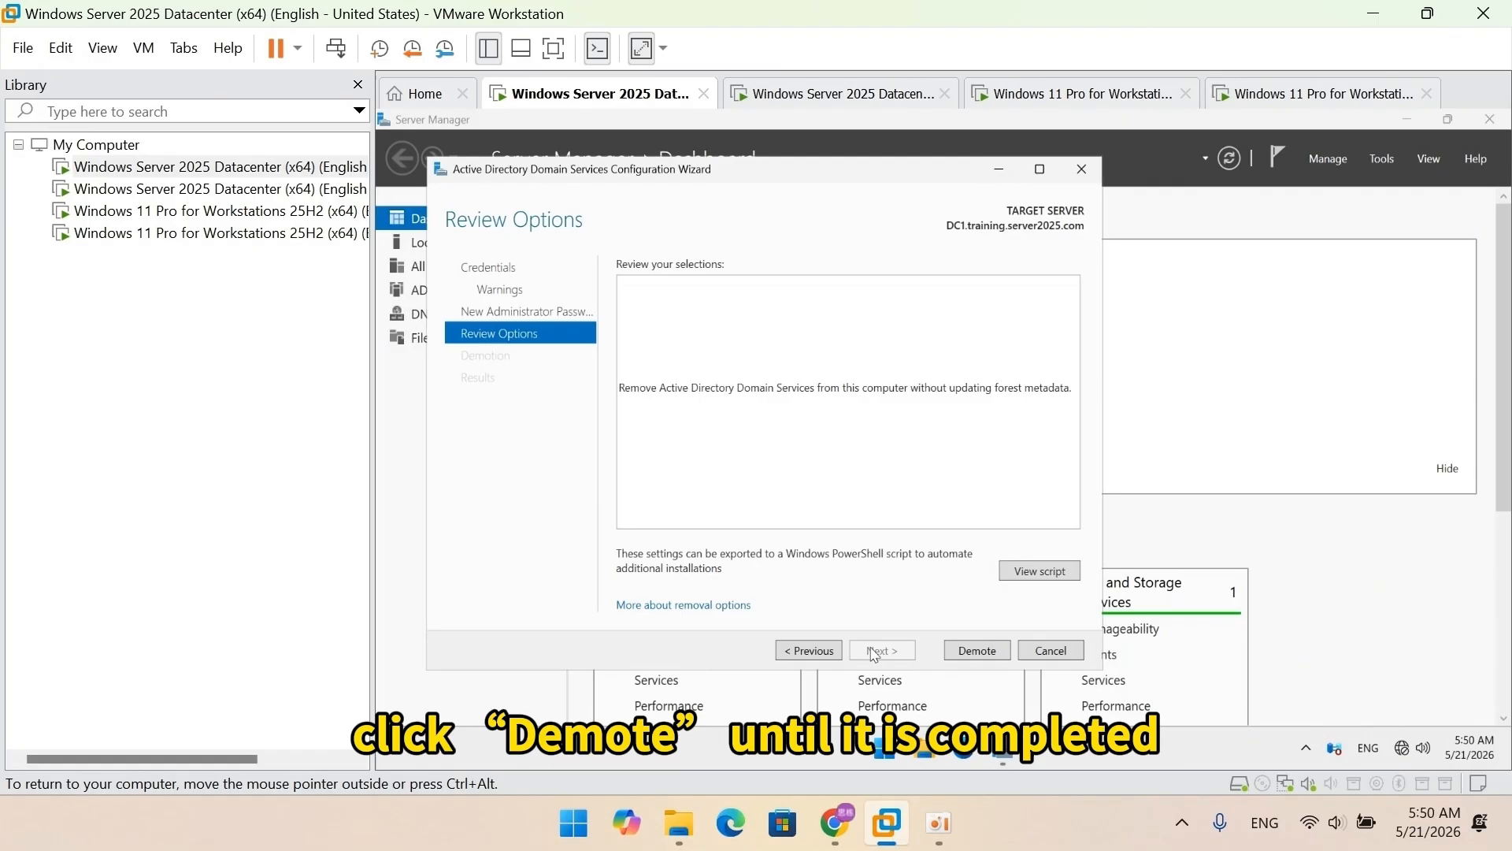
left_click(963, 656)
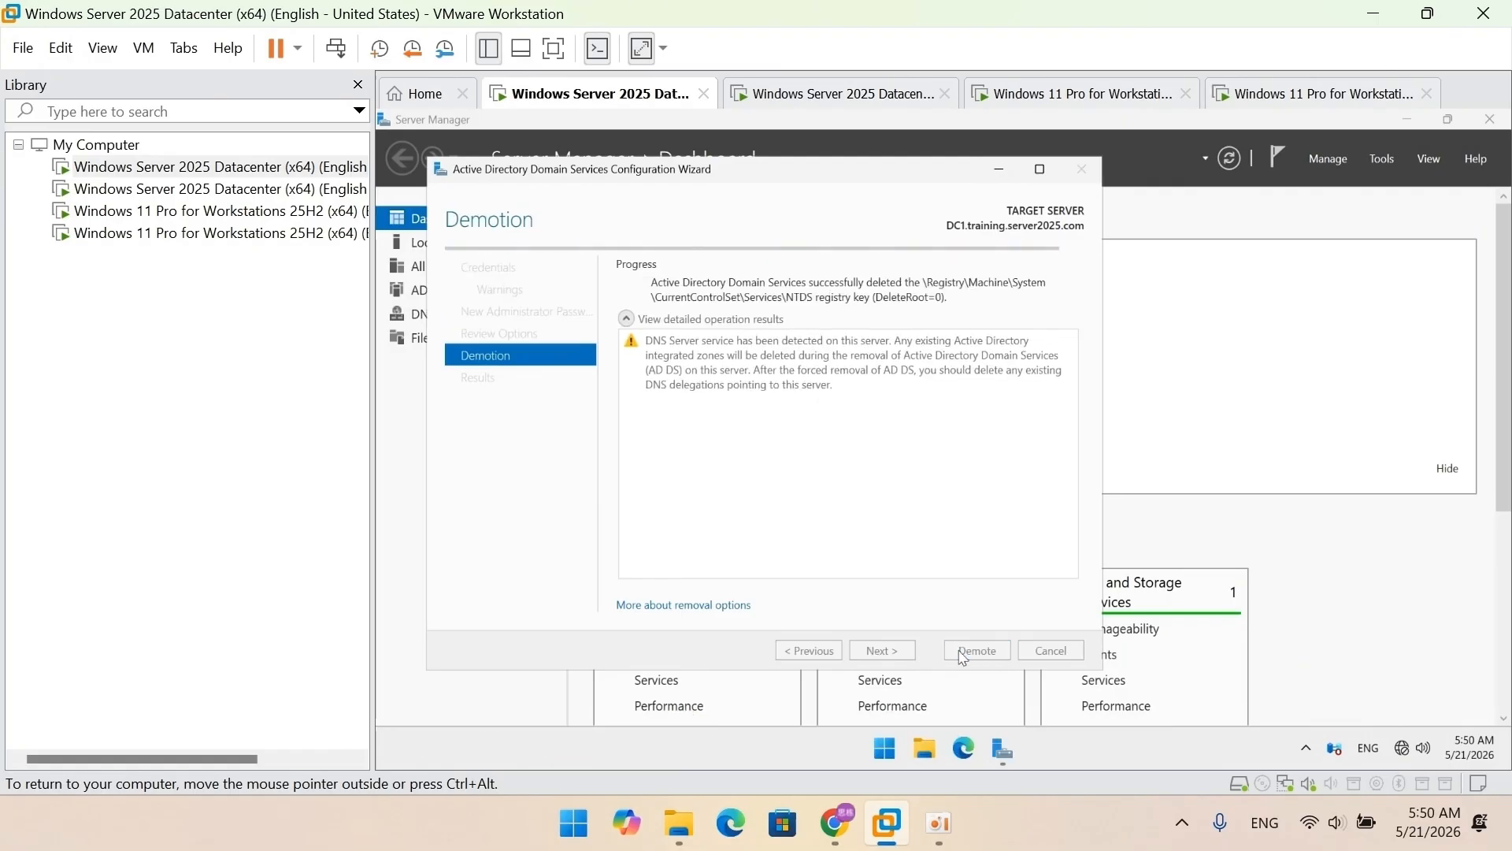
Step: Sign in to the rebooted server as Administrator and close Server Manager
left_click(963, 652)
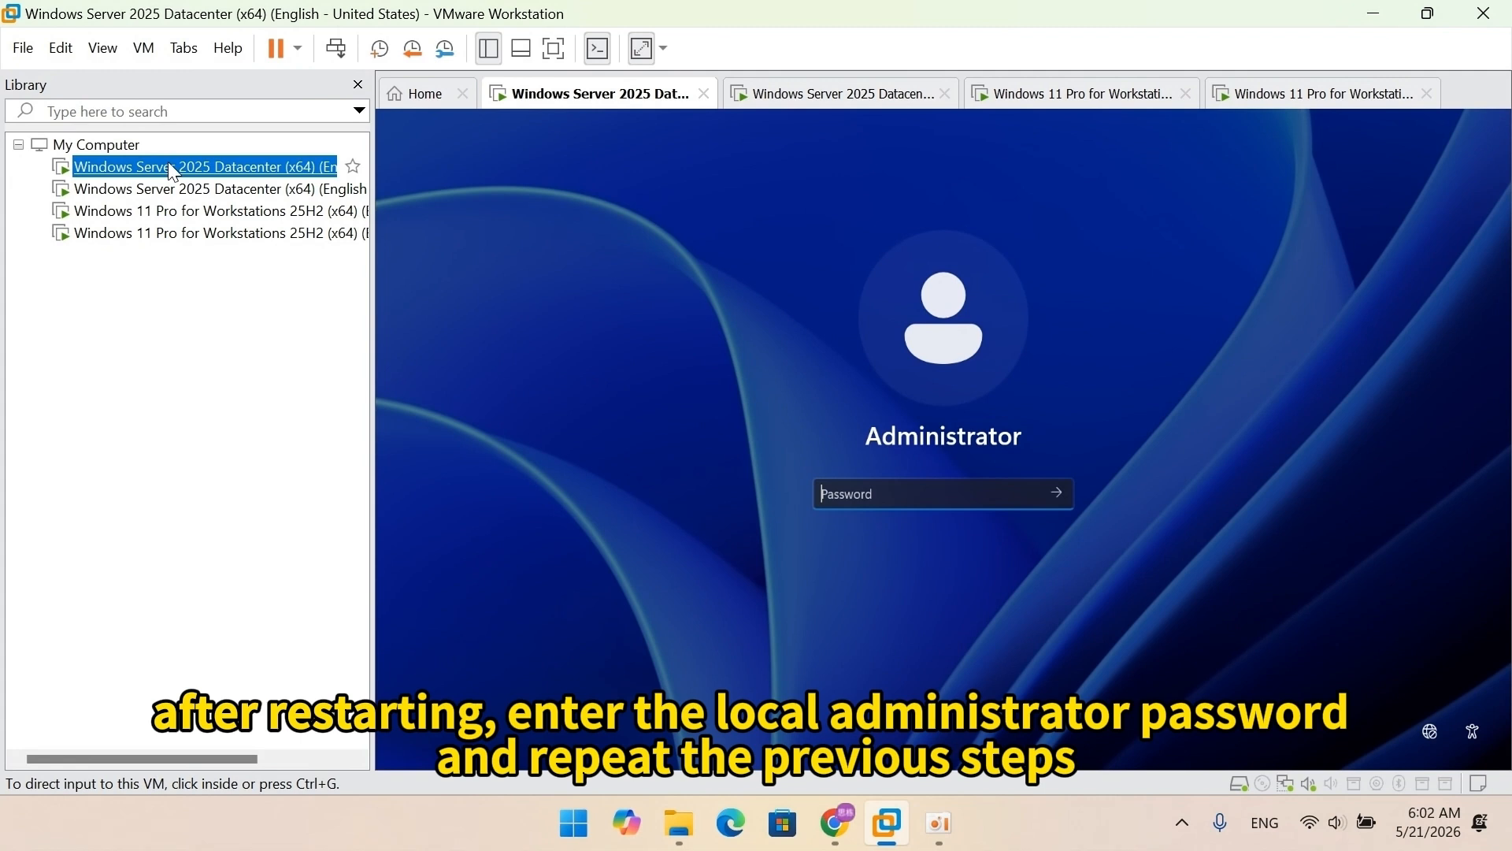
left_click(866, 493)
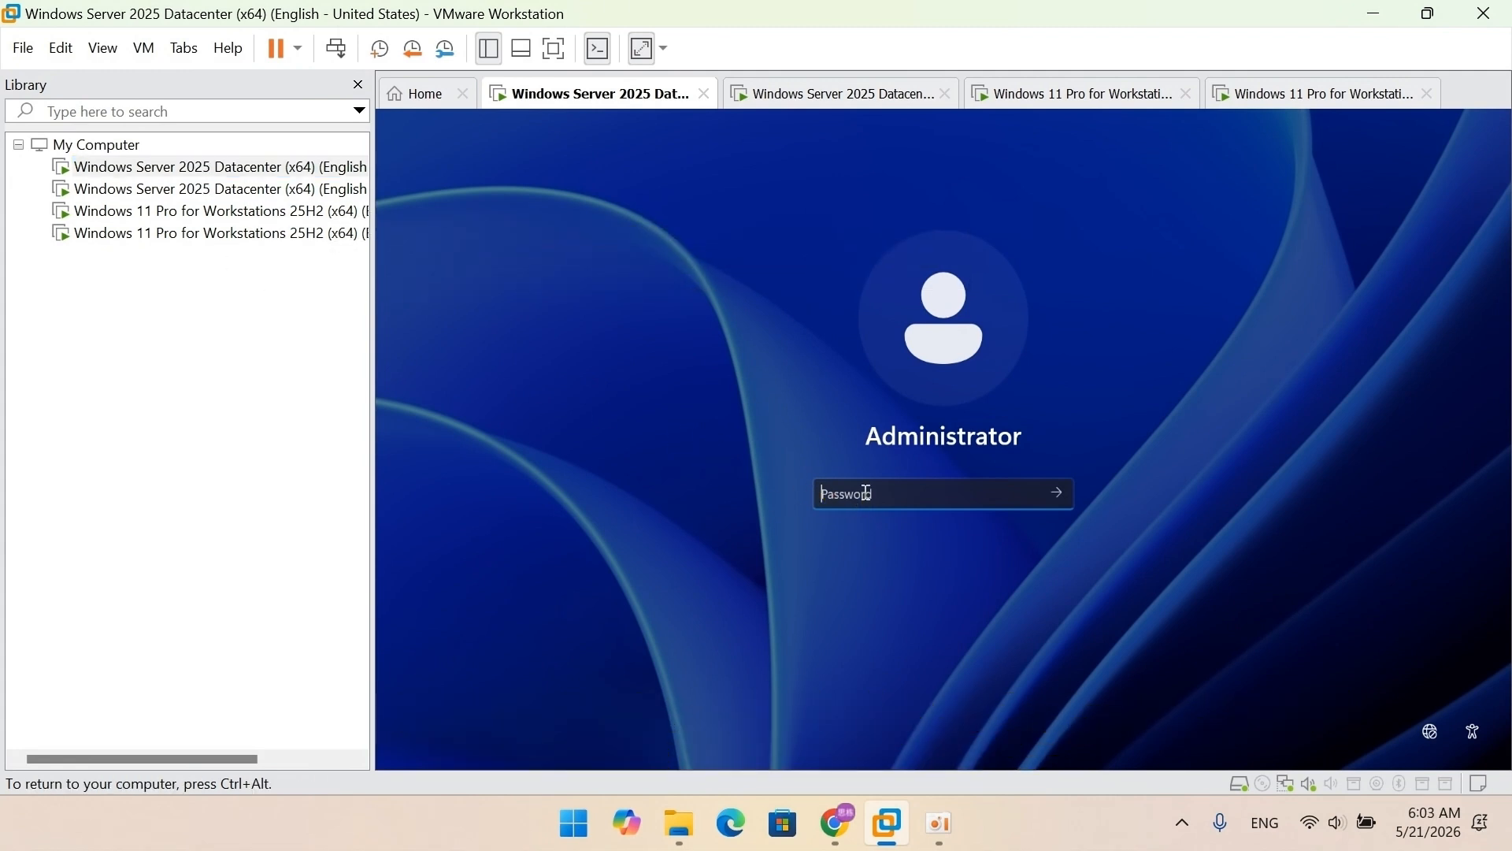
type("•••••••••••••••")
key("Return")
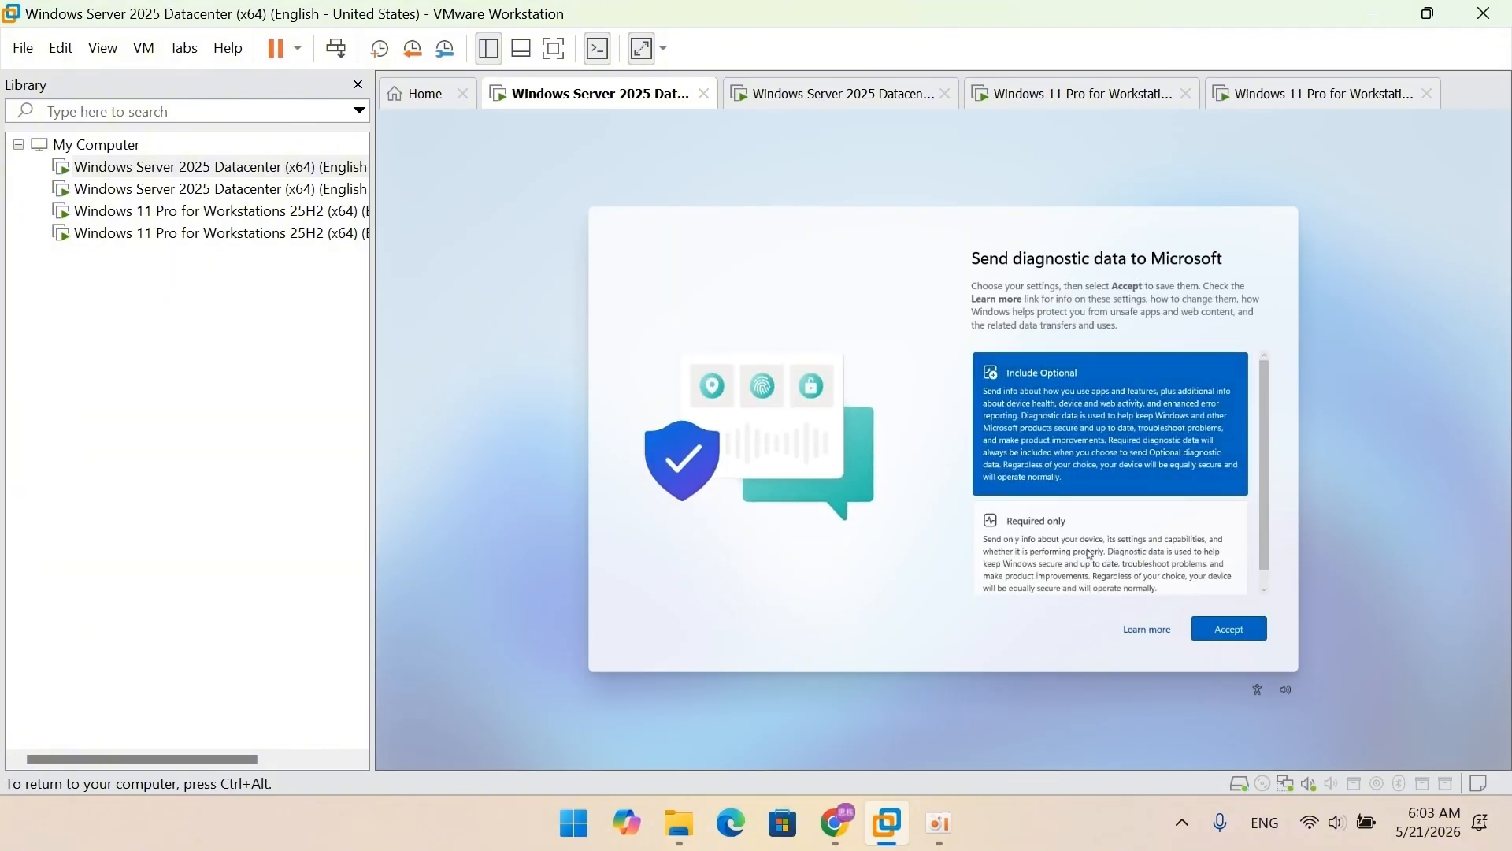
left_click(1228, 630)
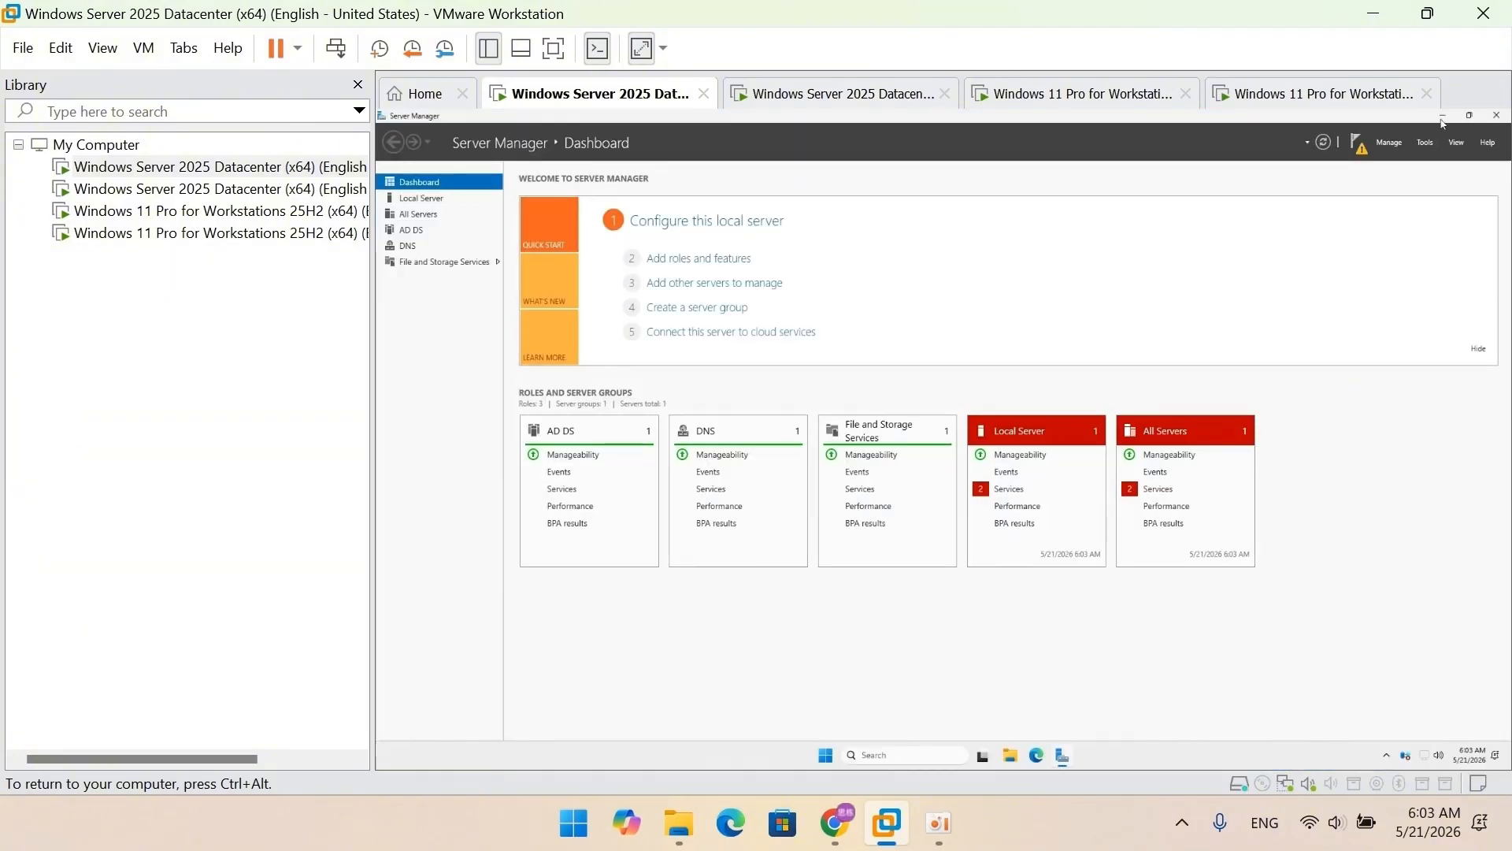
left_click(1442, 120)
Step: Set the server's display scale to 150% and reopen Server Manager
right_click(1071, 392)
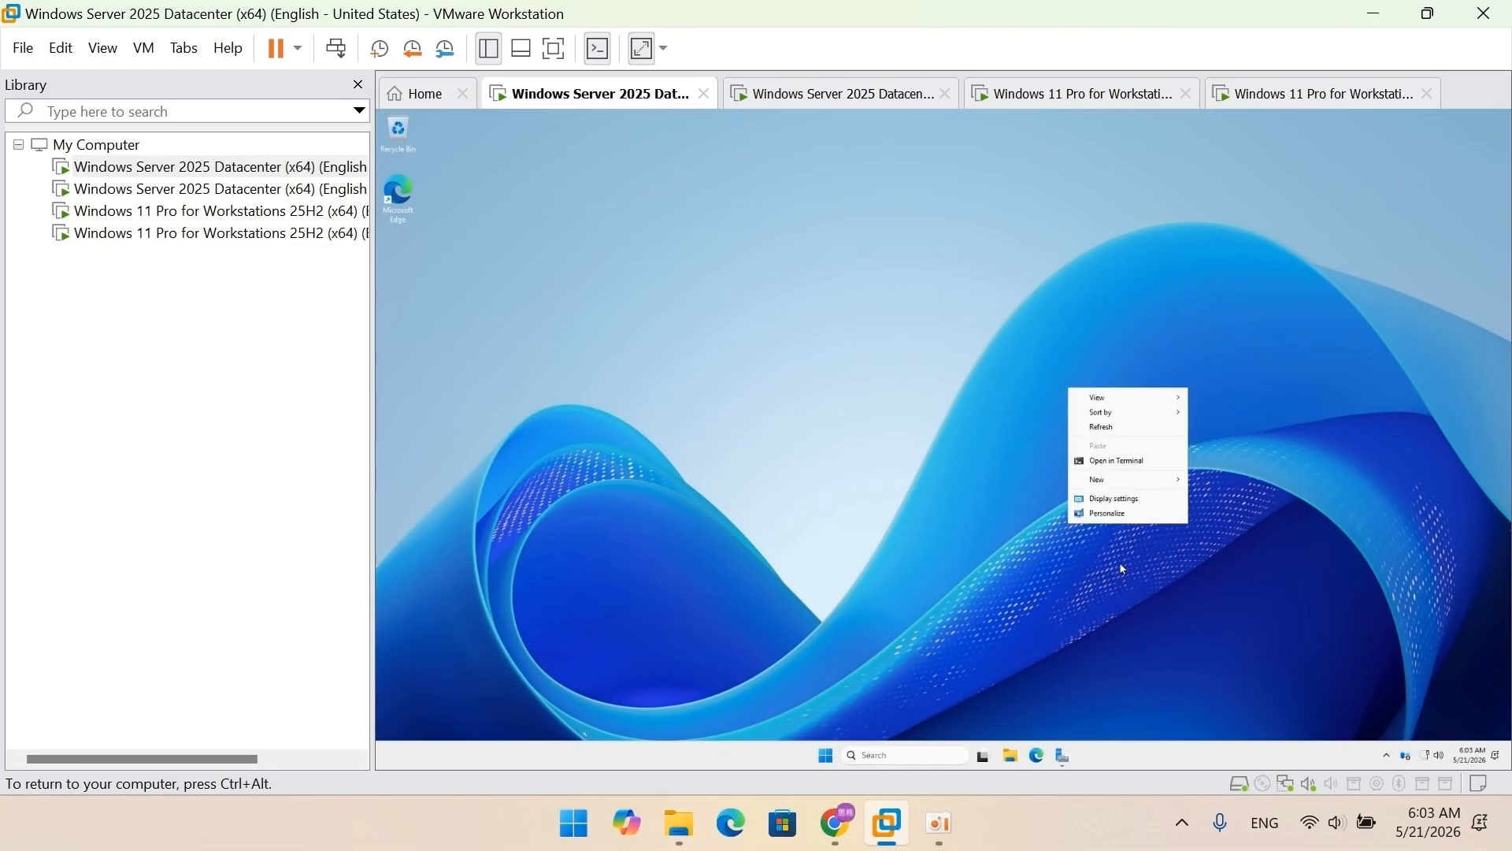
left_click(1130, 499)
left_click(1016, 361)
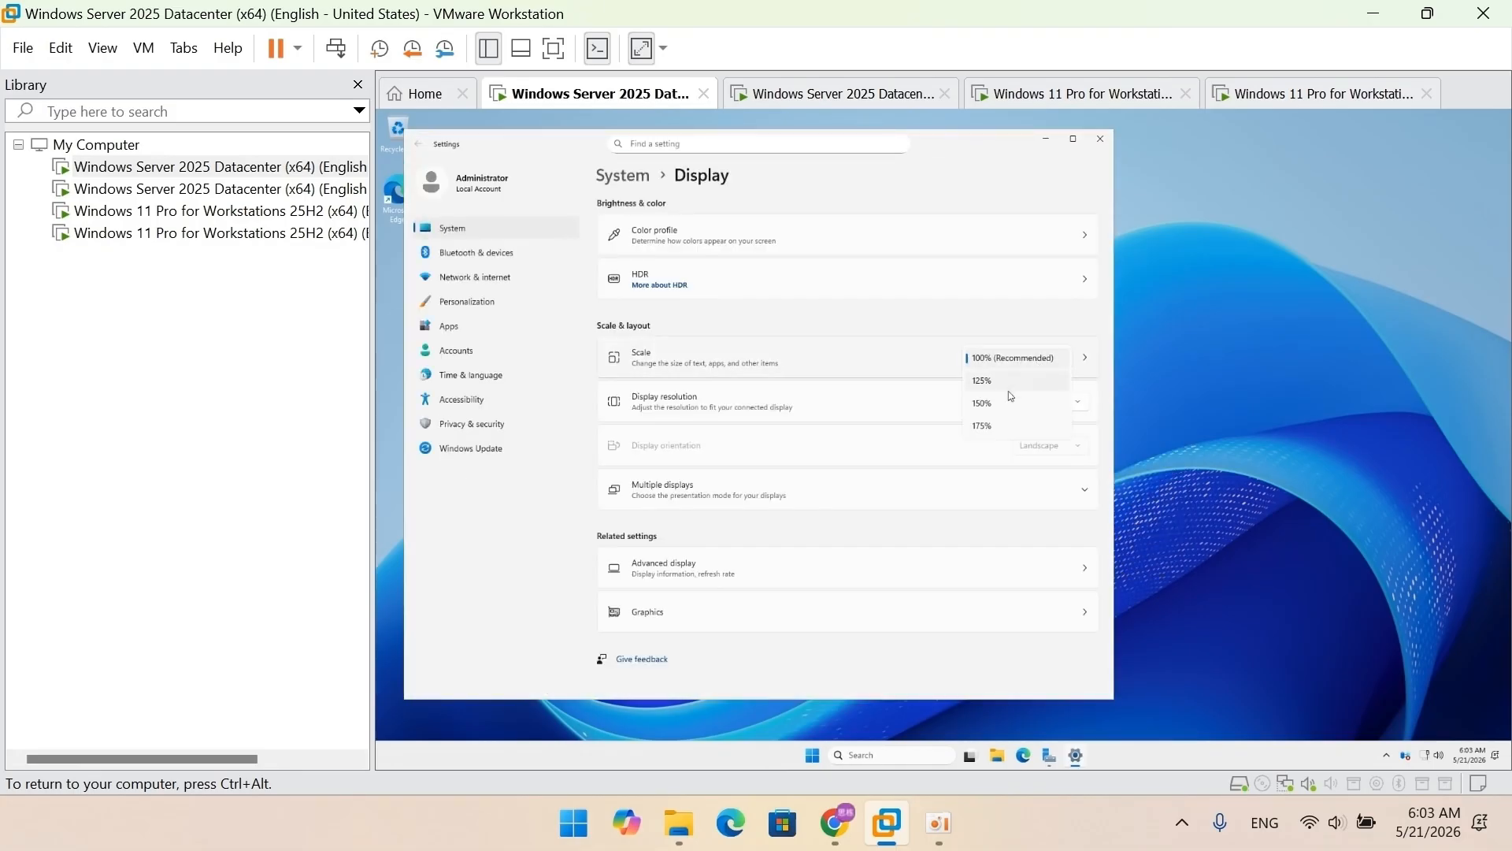
left_click(1009, 406)
left_click(1451, 123)
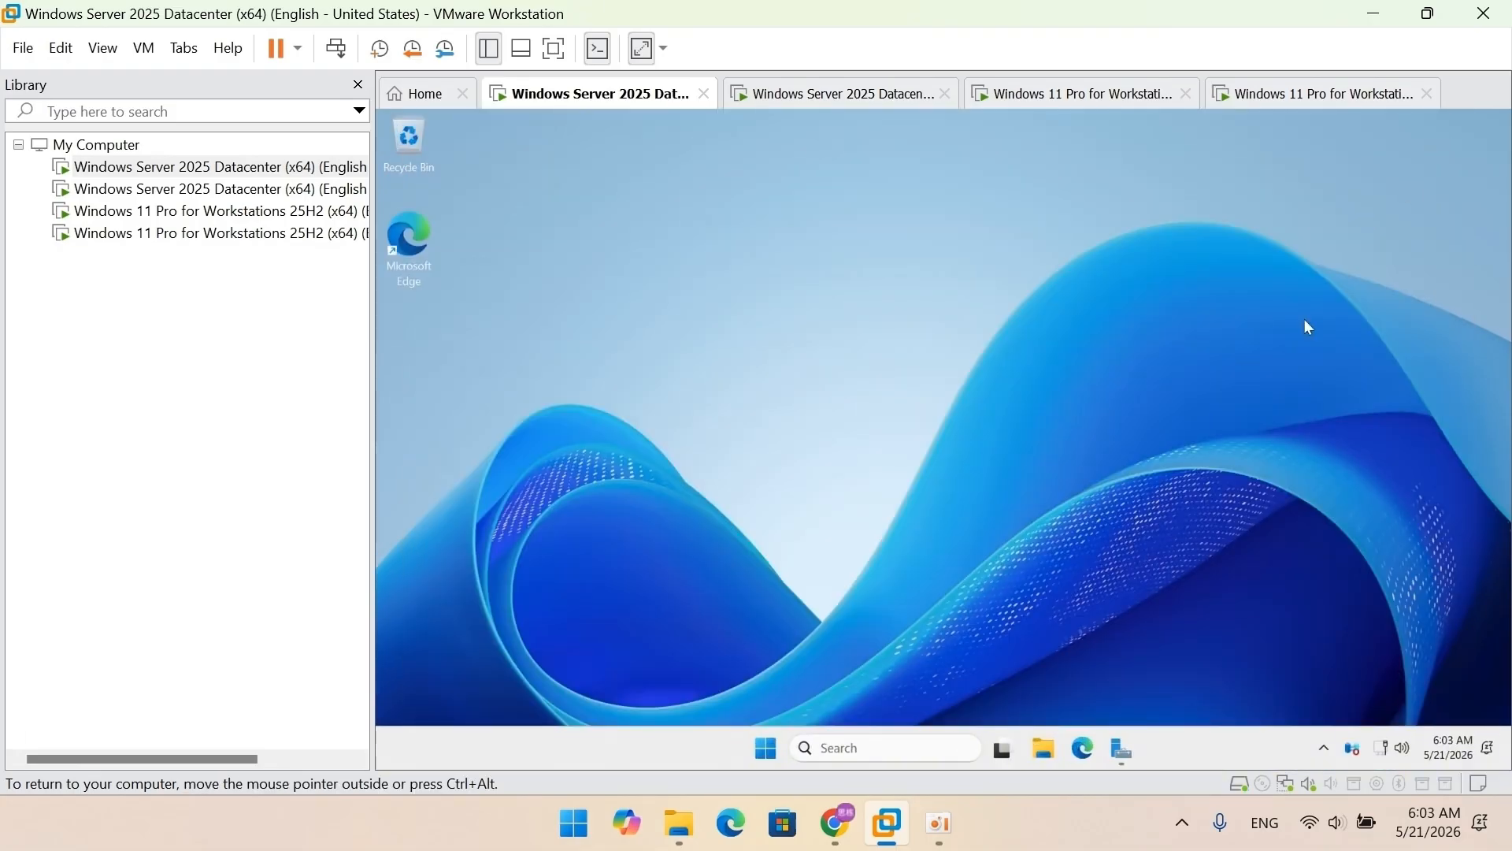
left_click(1126, 755)
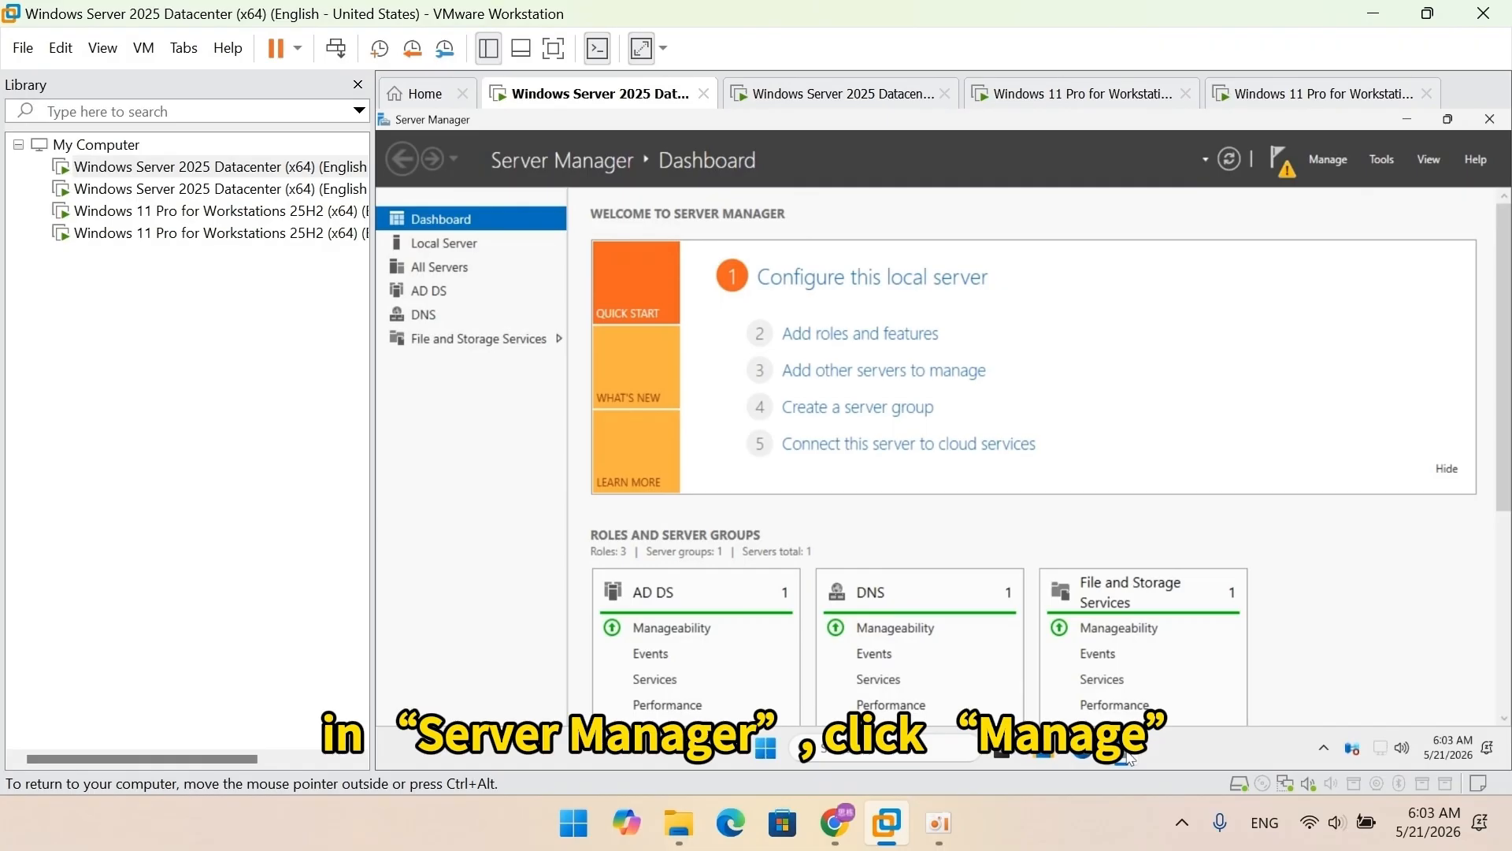
Step: Start Remove Roles and Features targeting the local server
left_click(1321, 159)
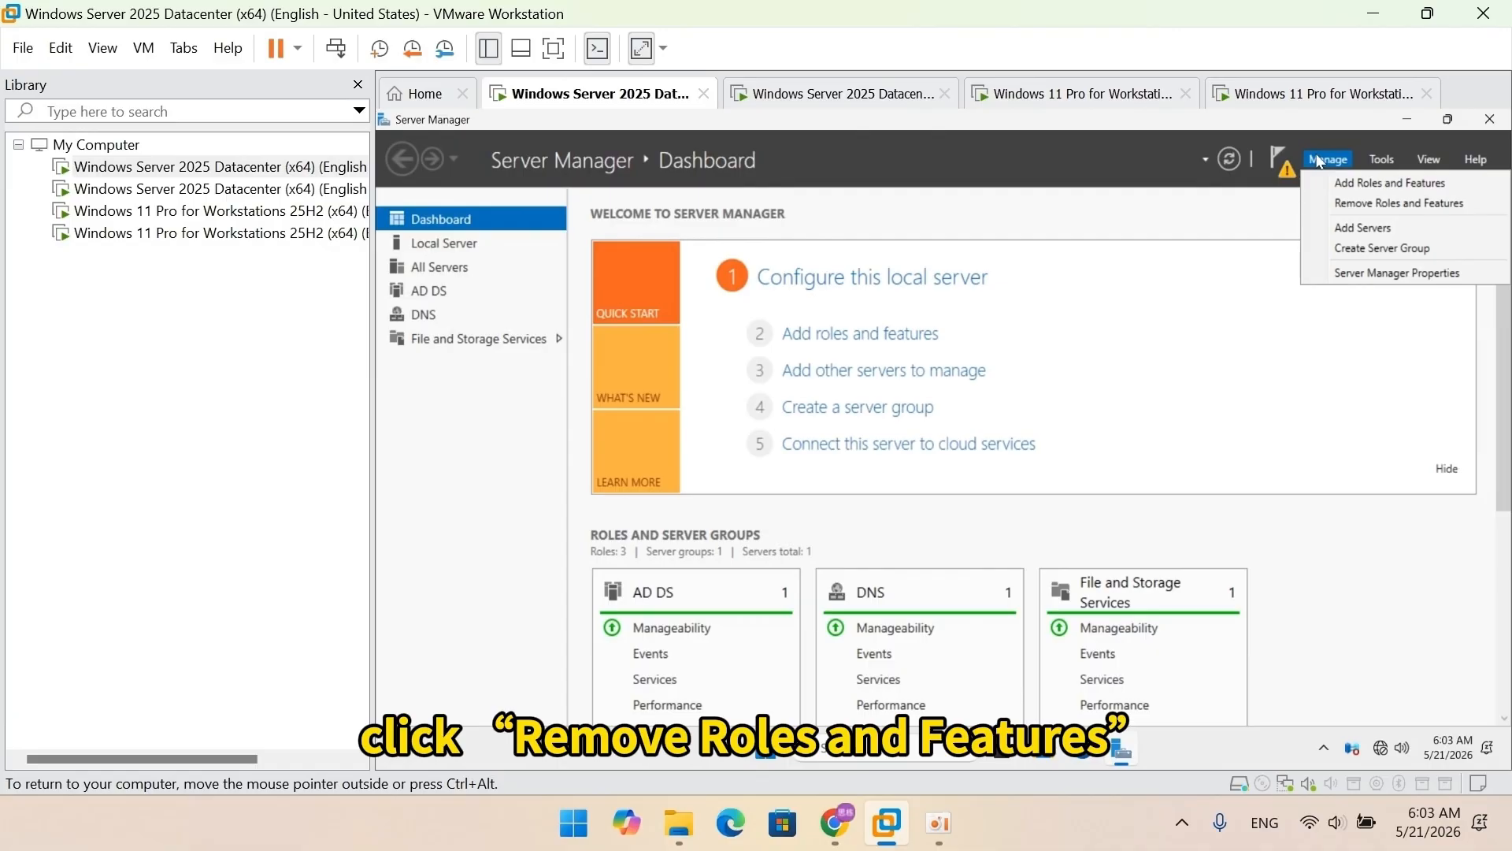
left_click(1337, 204)
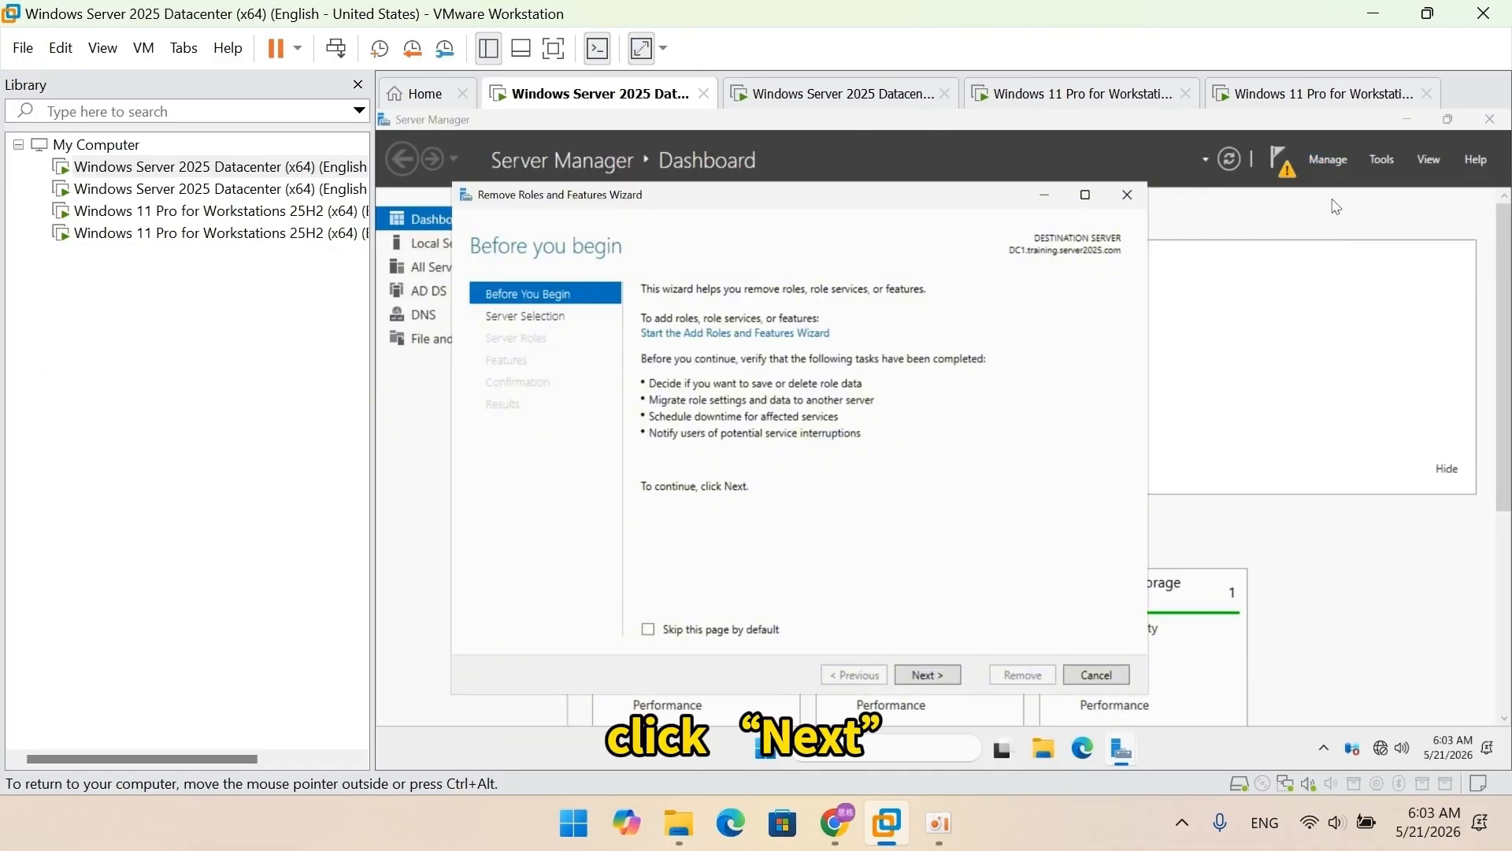
left_click(937, 676)
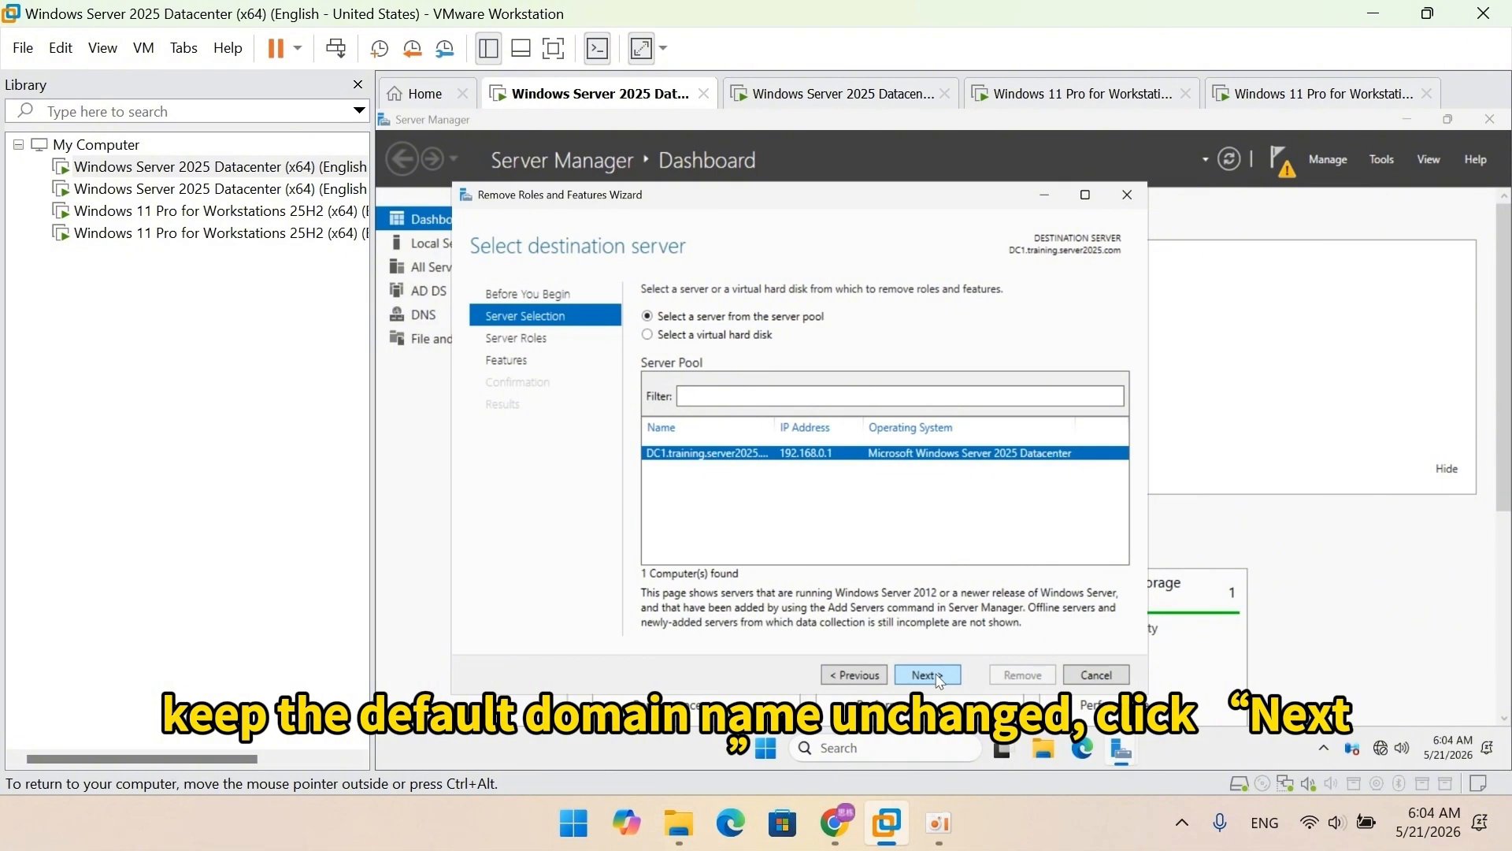
left_click(937, 676)
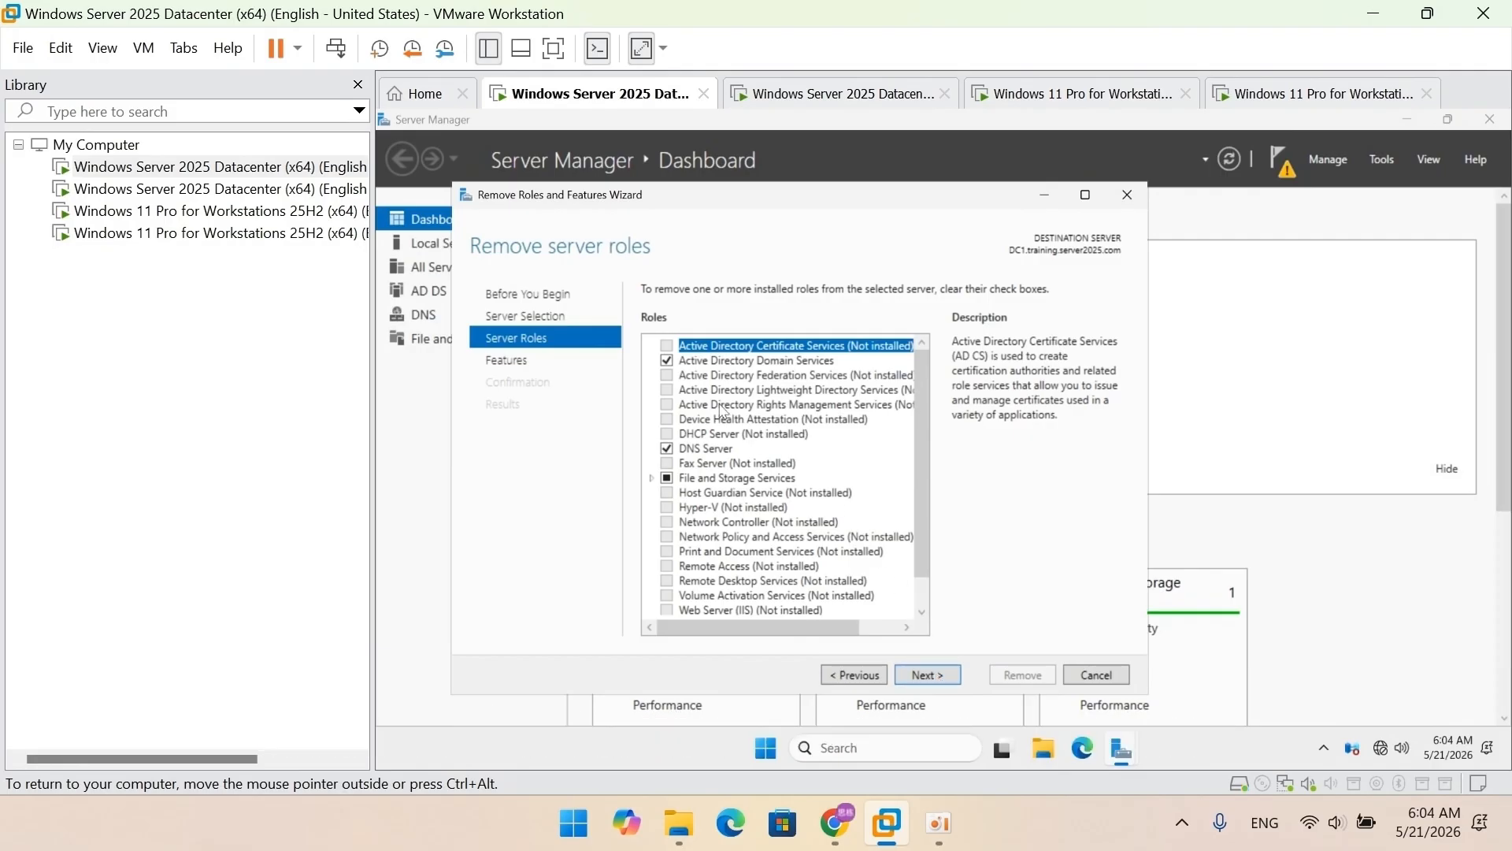
Step: Remove the Active Directory Domain Services and DNS Server roles along with their management tools
left_click(667, 360)
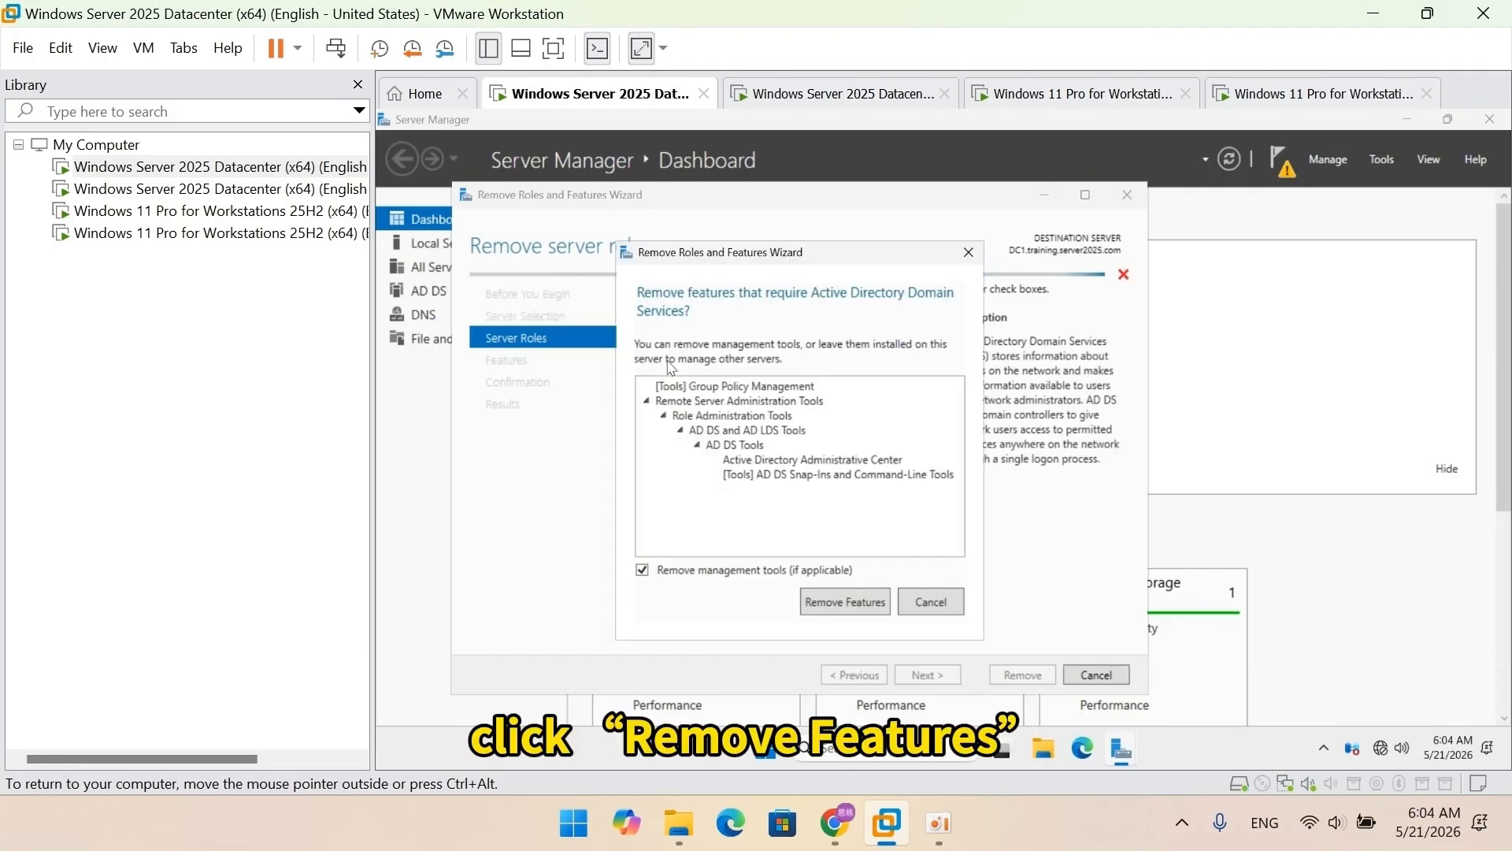
left_click(851, 602)
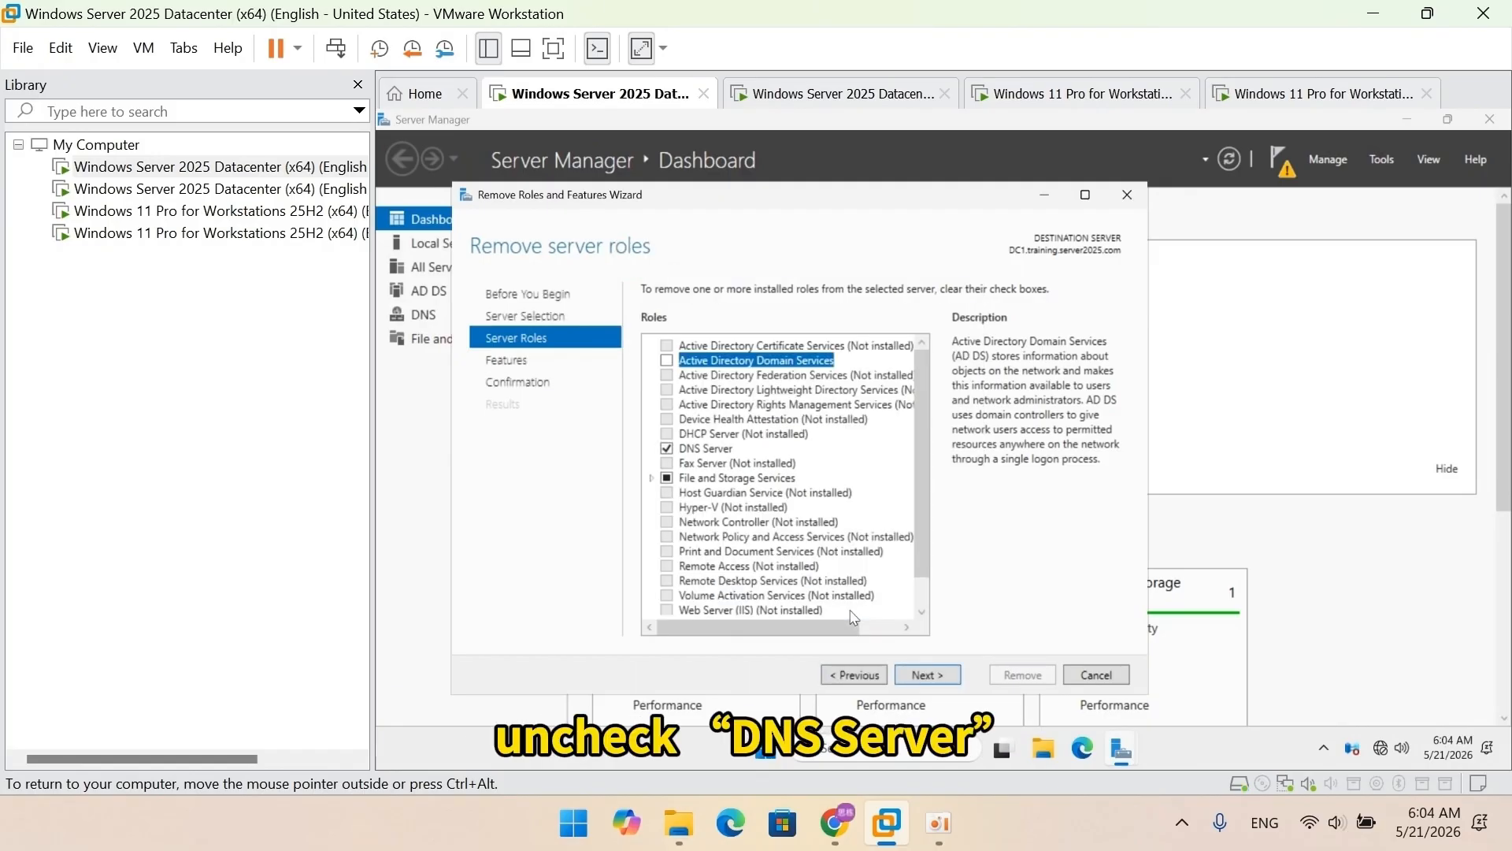
left_click(667, 448)
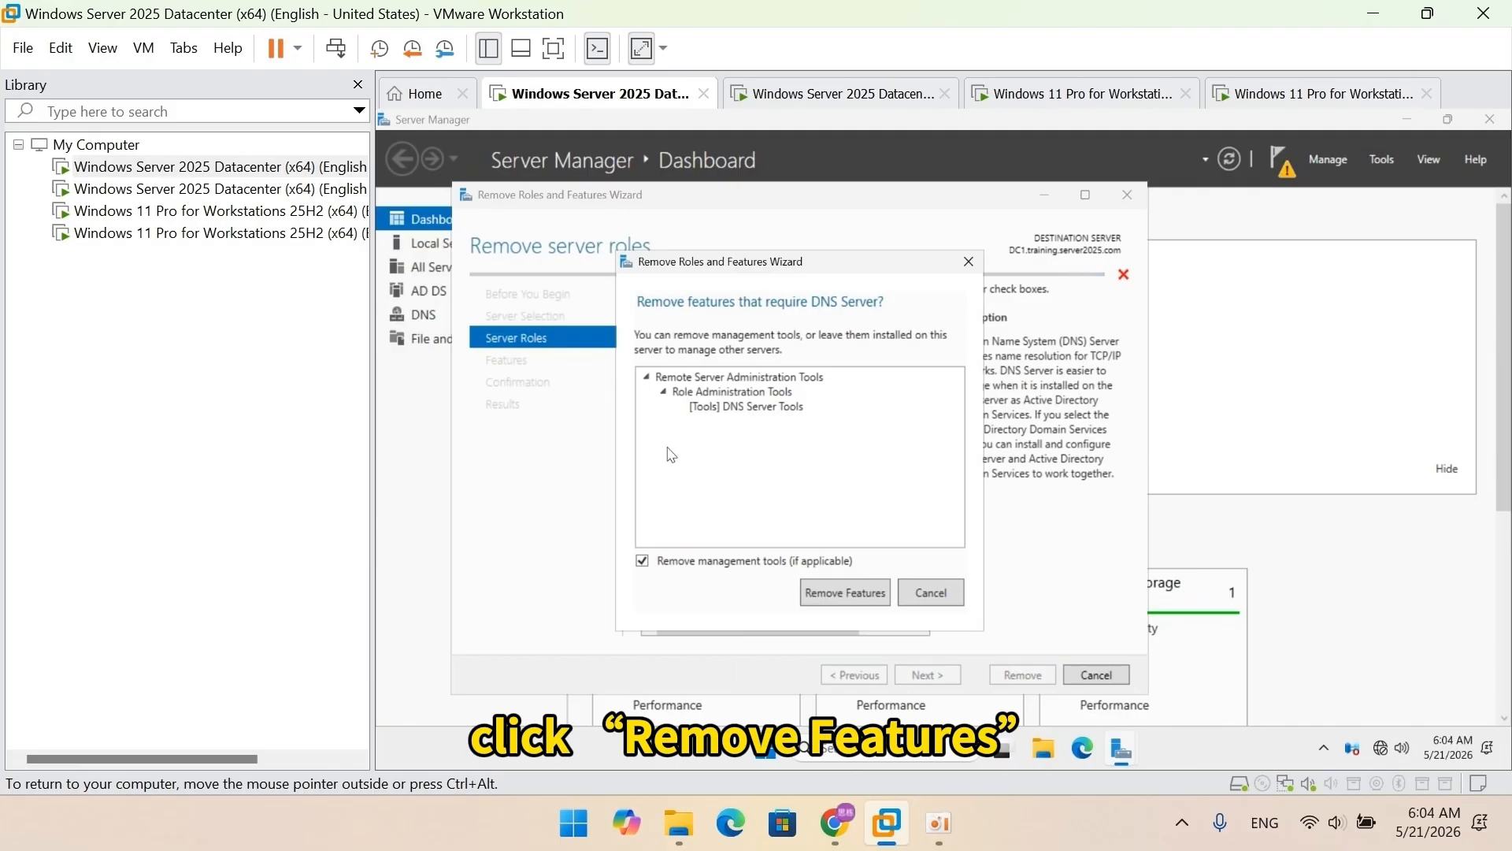
left_click(829, 603)
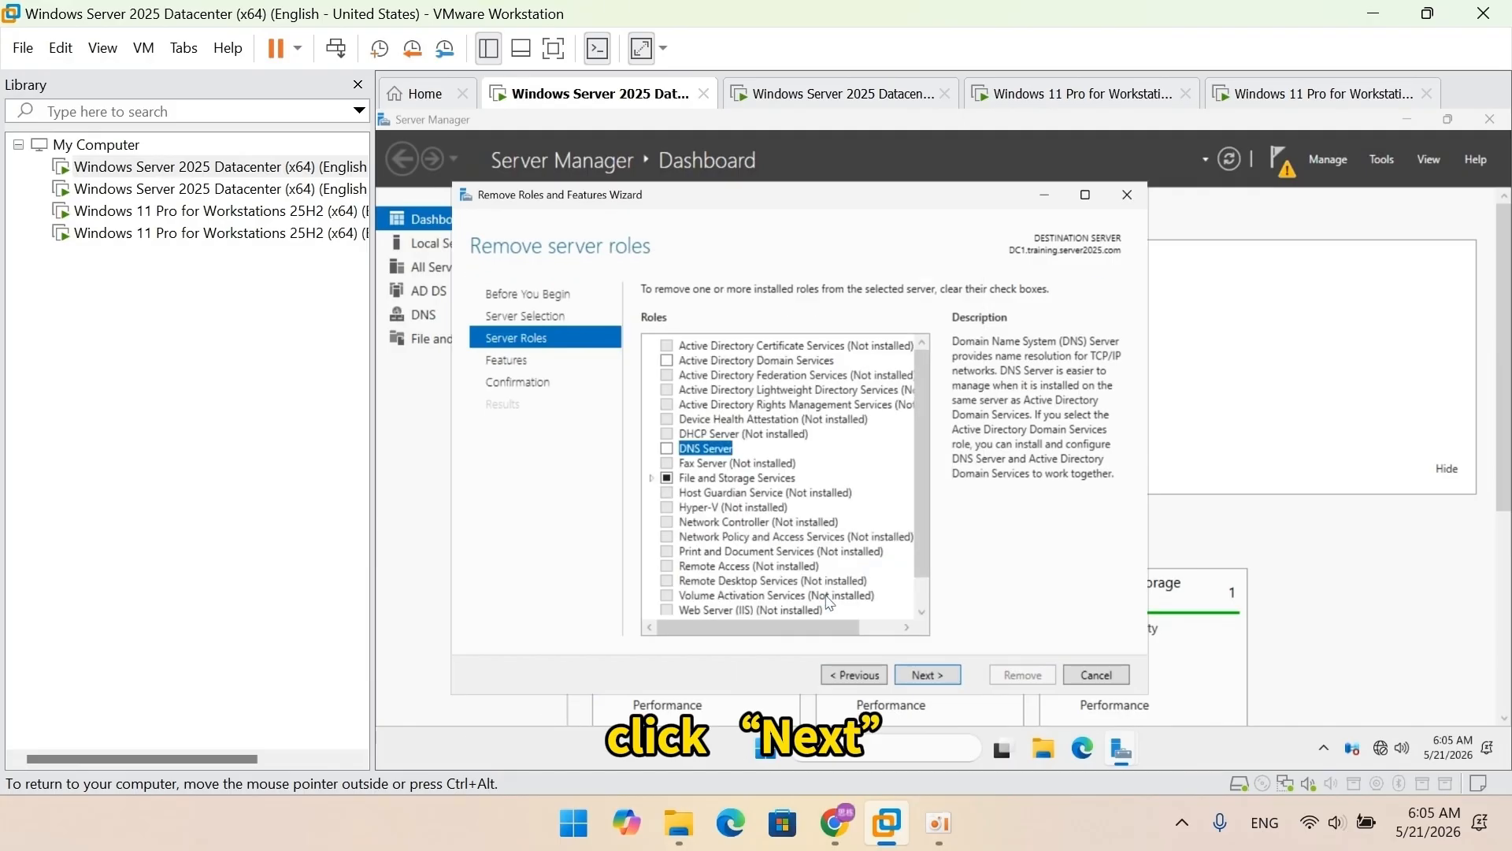
left_click(919, 676)
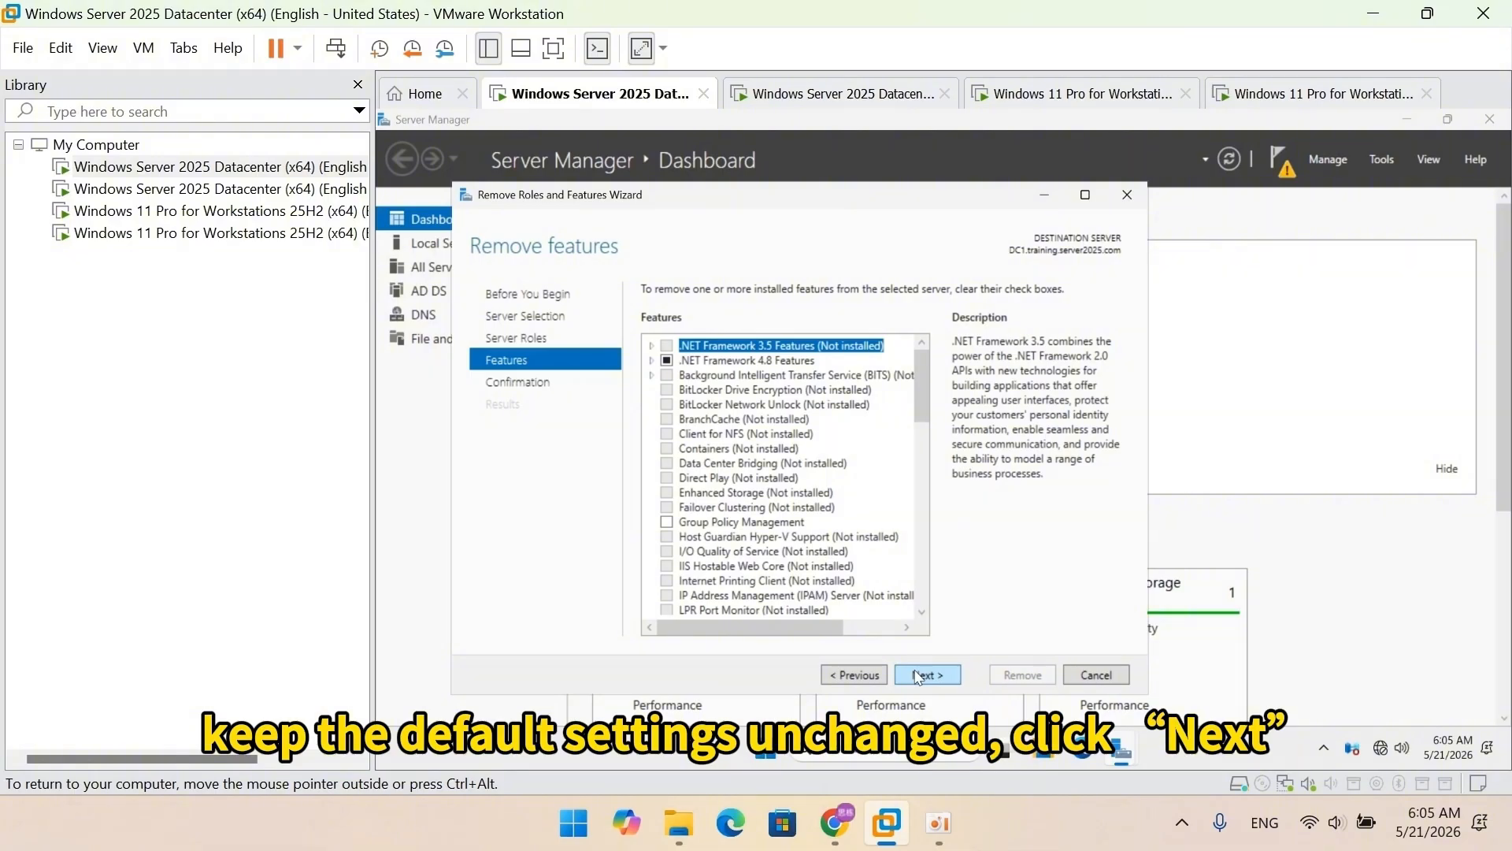
left_click(919, 676)
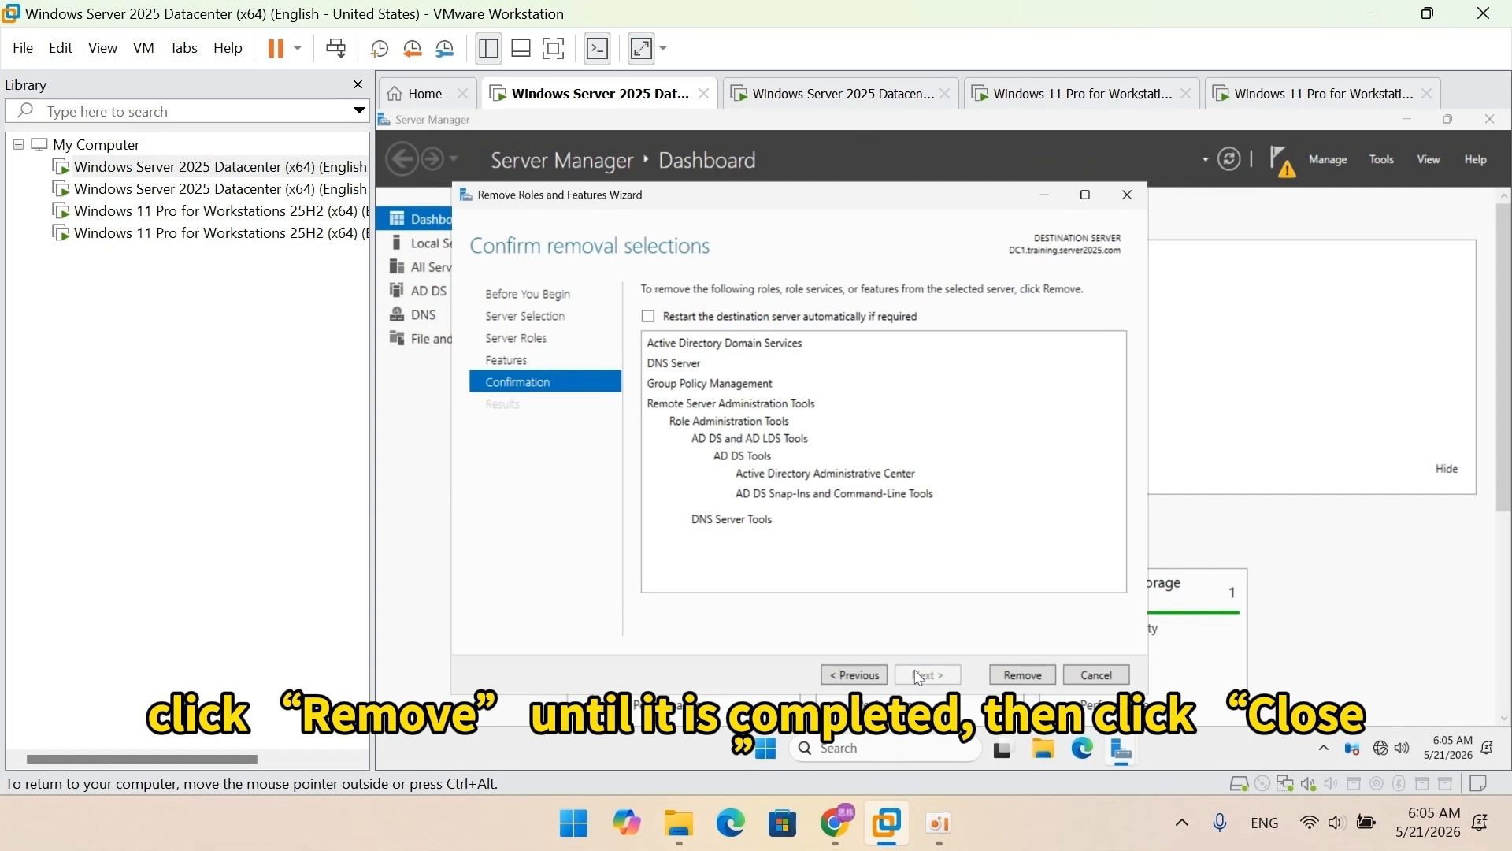
left_click(1011, 679)
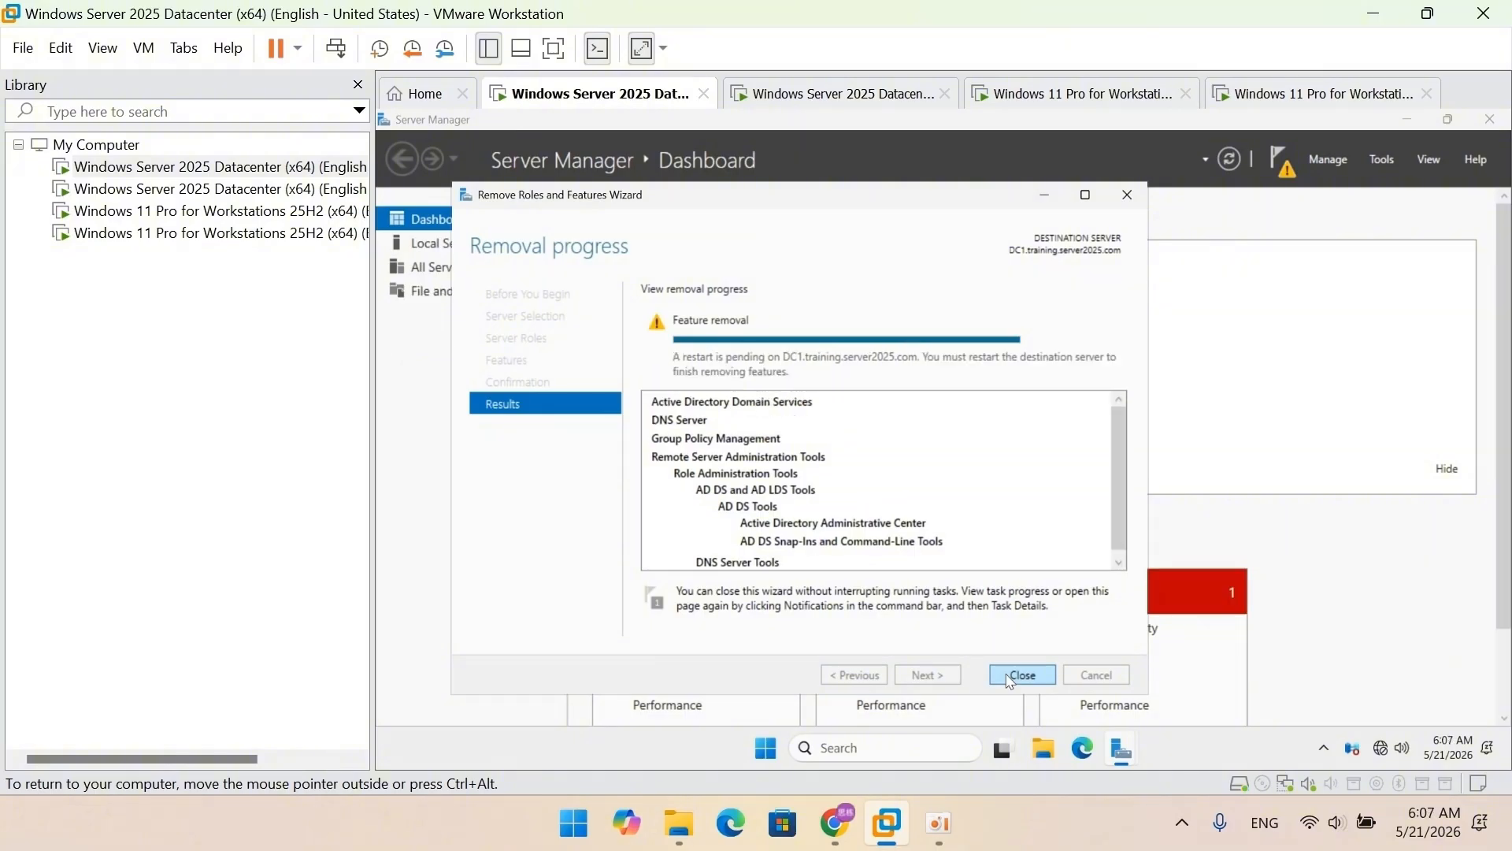
Step: Restart the server with the shutdown comment 'restart'
left_click(1011, 677)
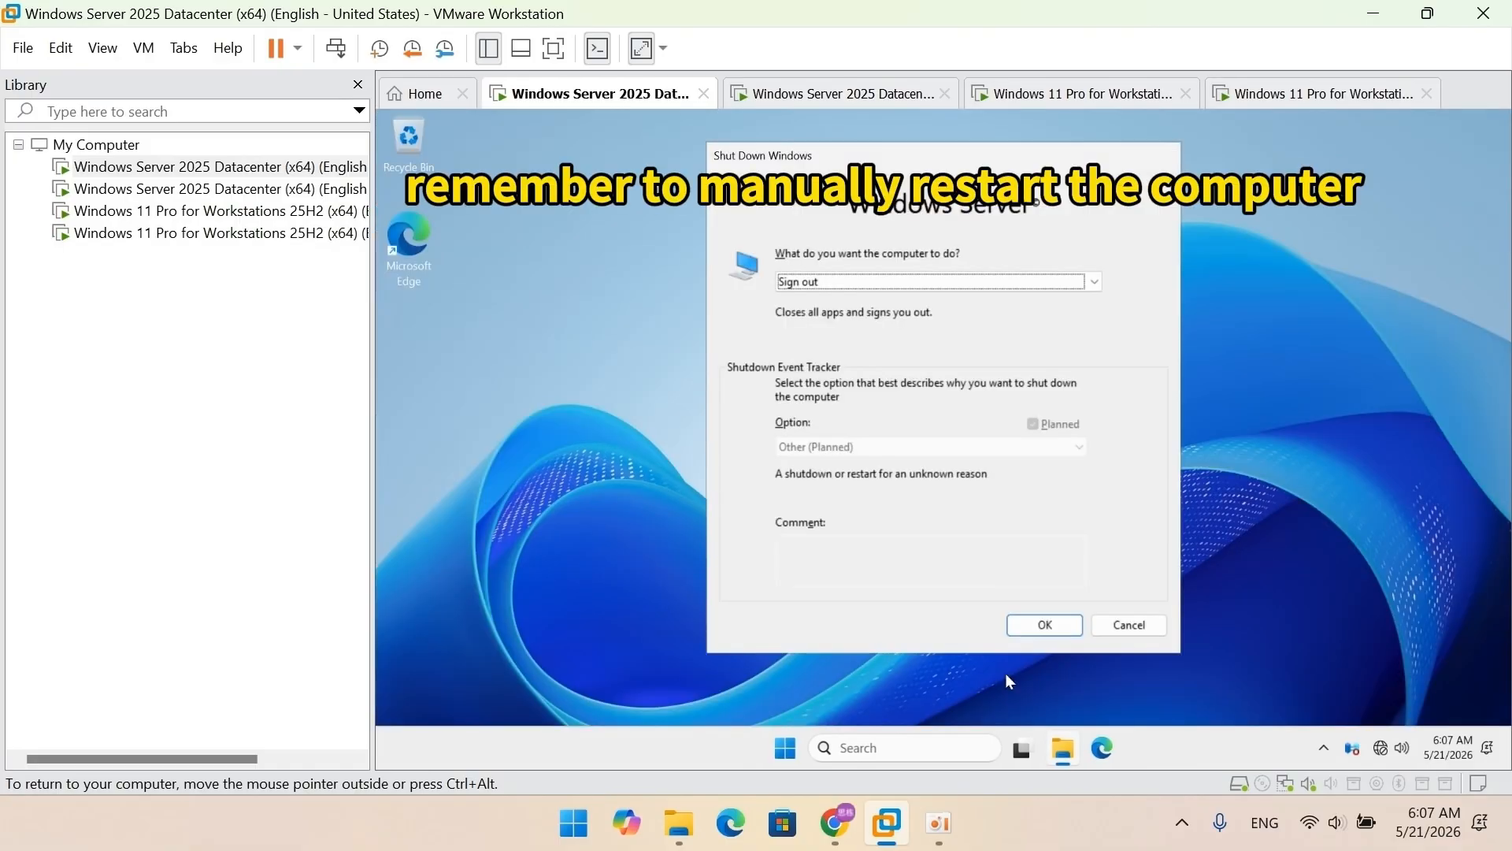
left_click(1093, 283)
left_click(1032, 355)
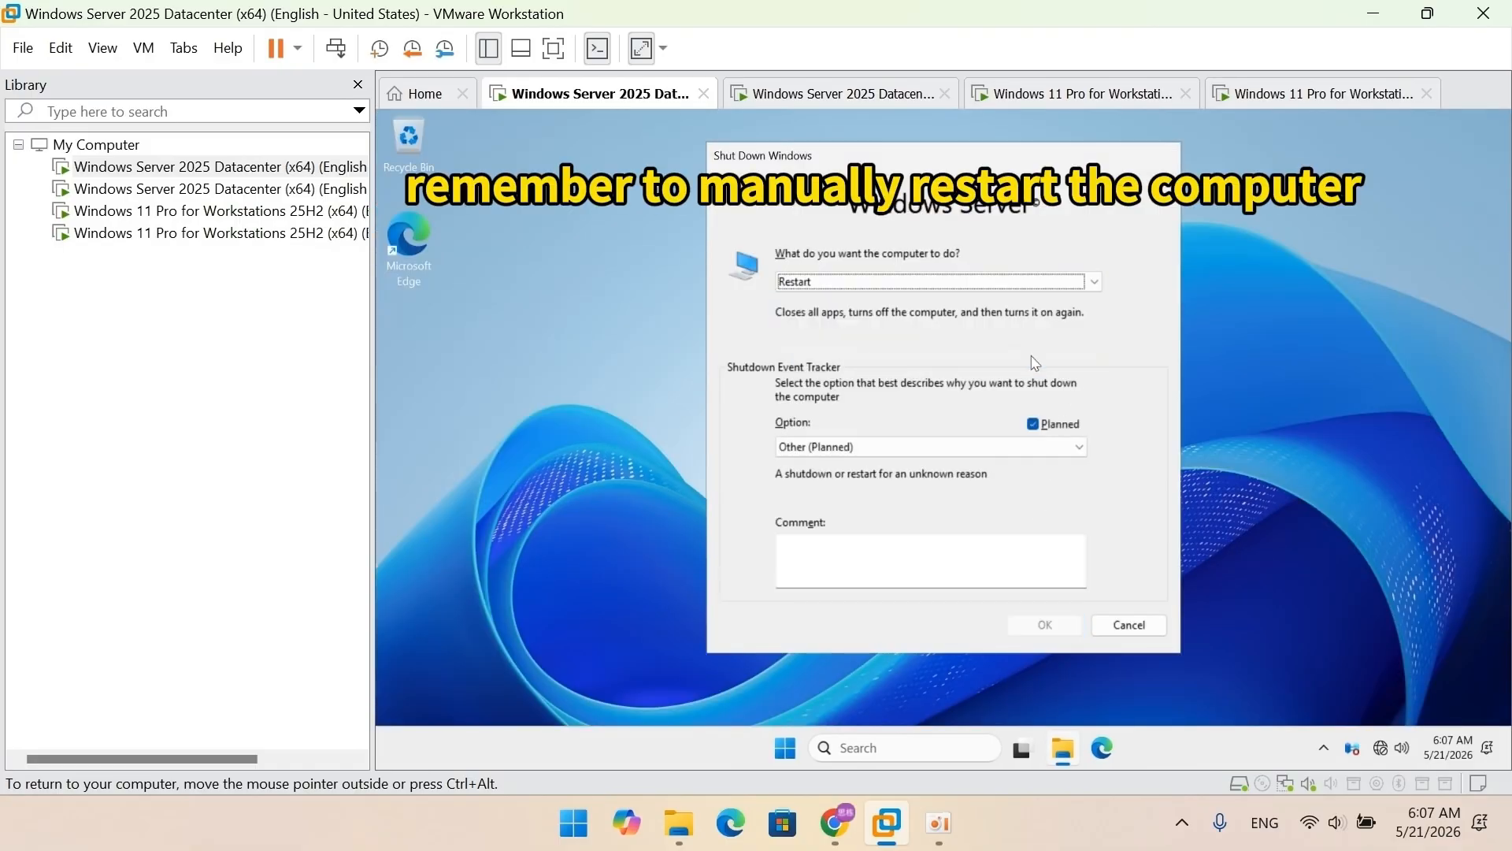
left_click(957, 553)
type("restart")
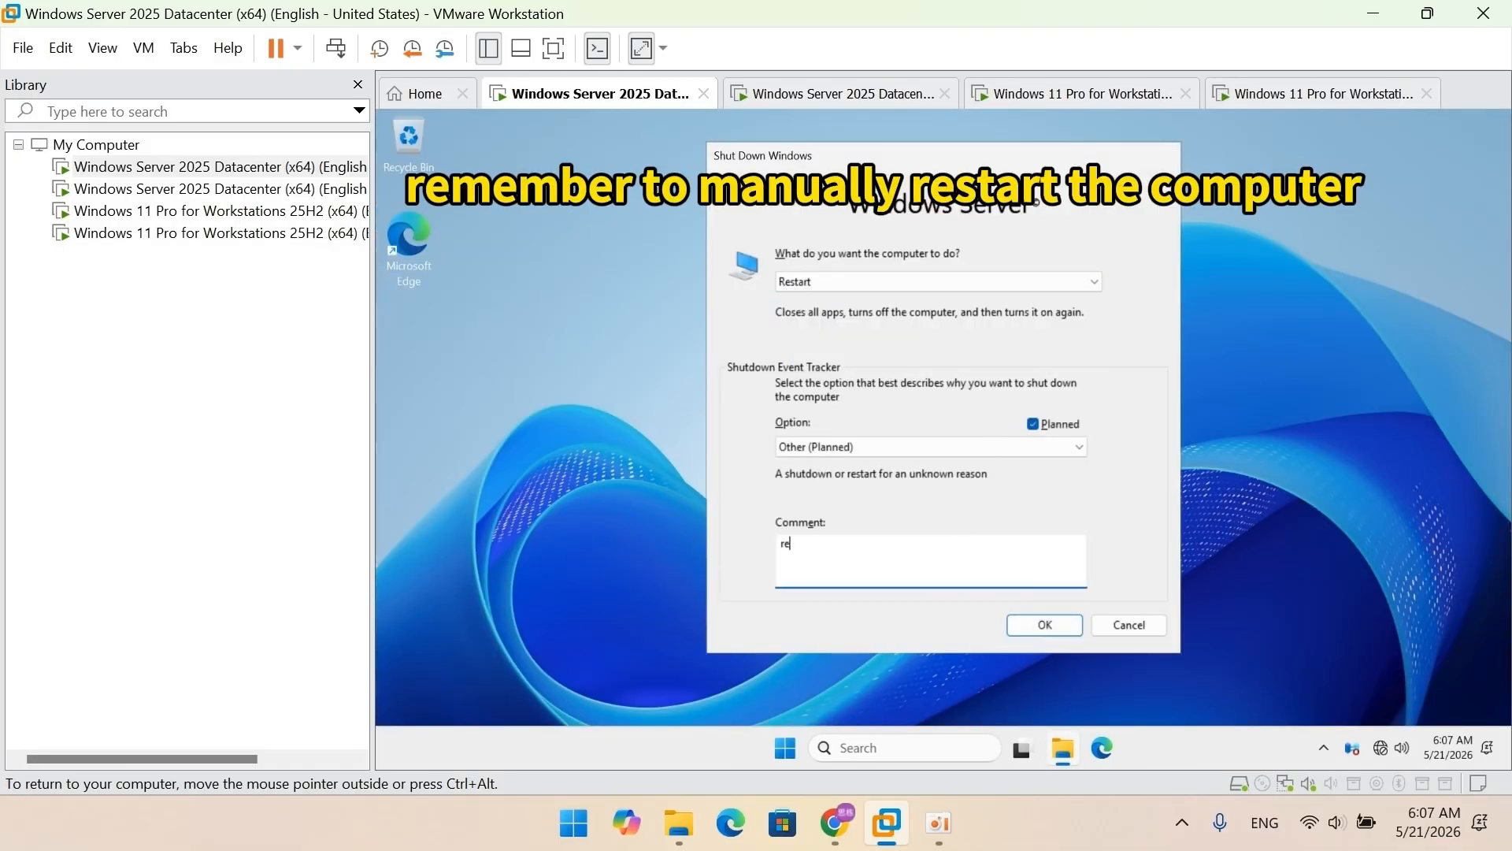
left_click(1027, 624)
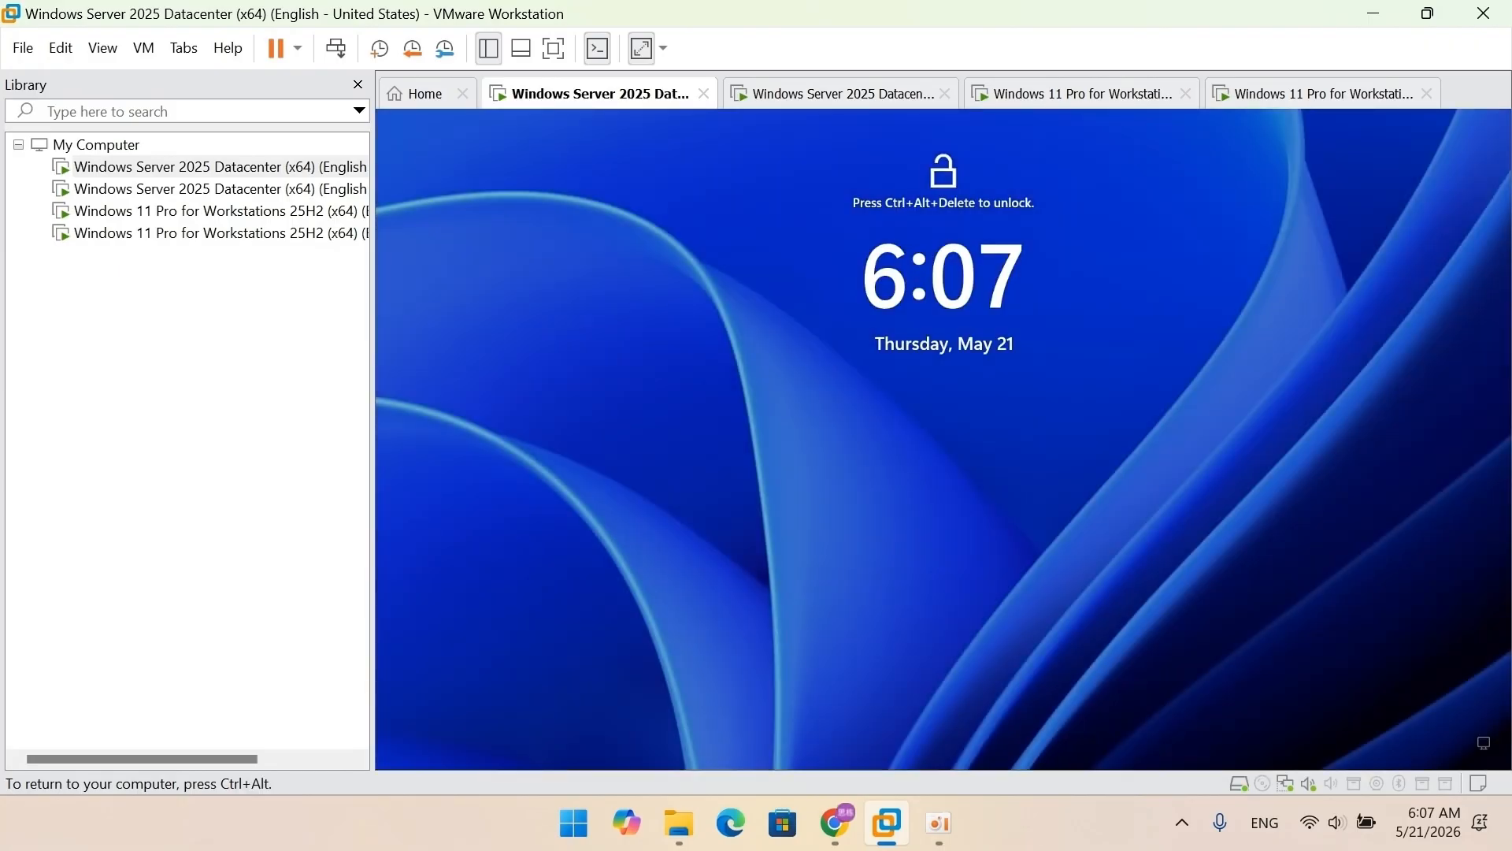
Step: Send Ctrl+Alt+Del to the VM to bring up the password prompt
key("ctrl+alt")
left_click(143, 48)
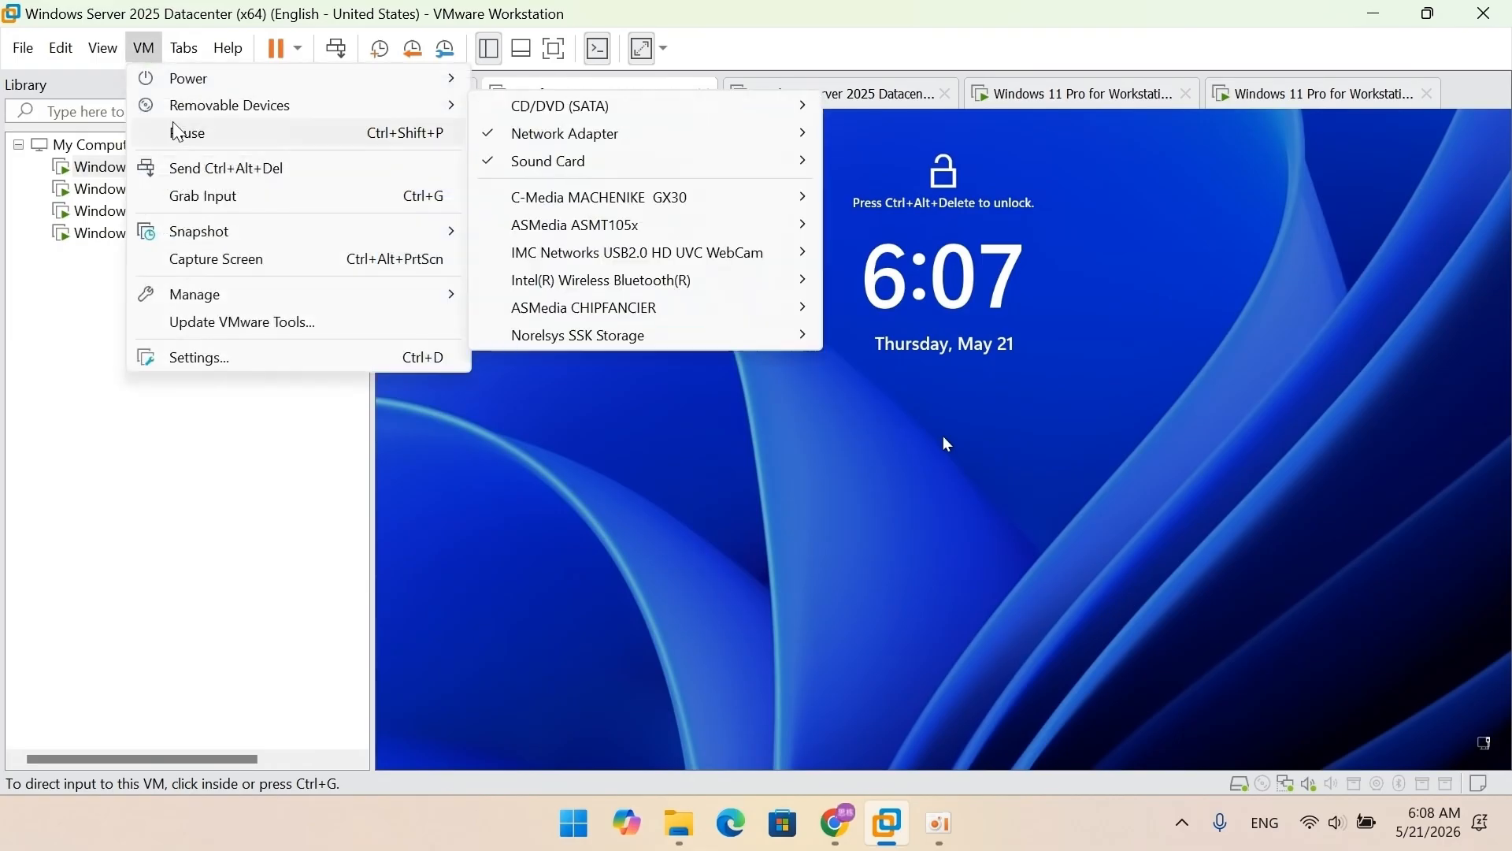
left_click(181, 163)
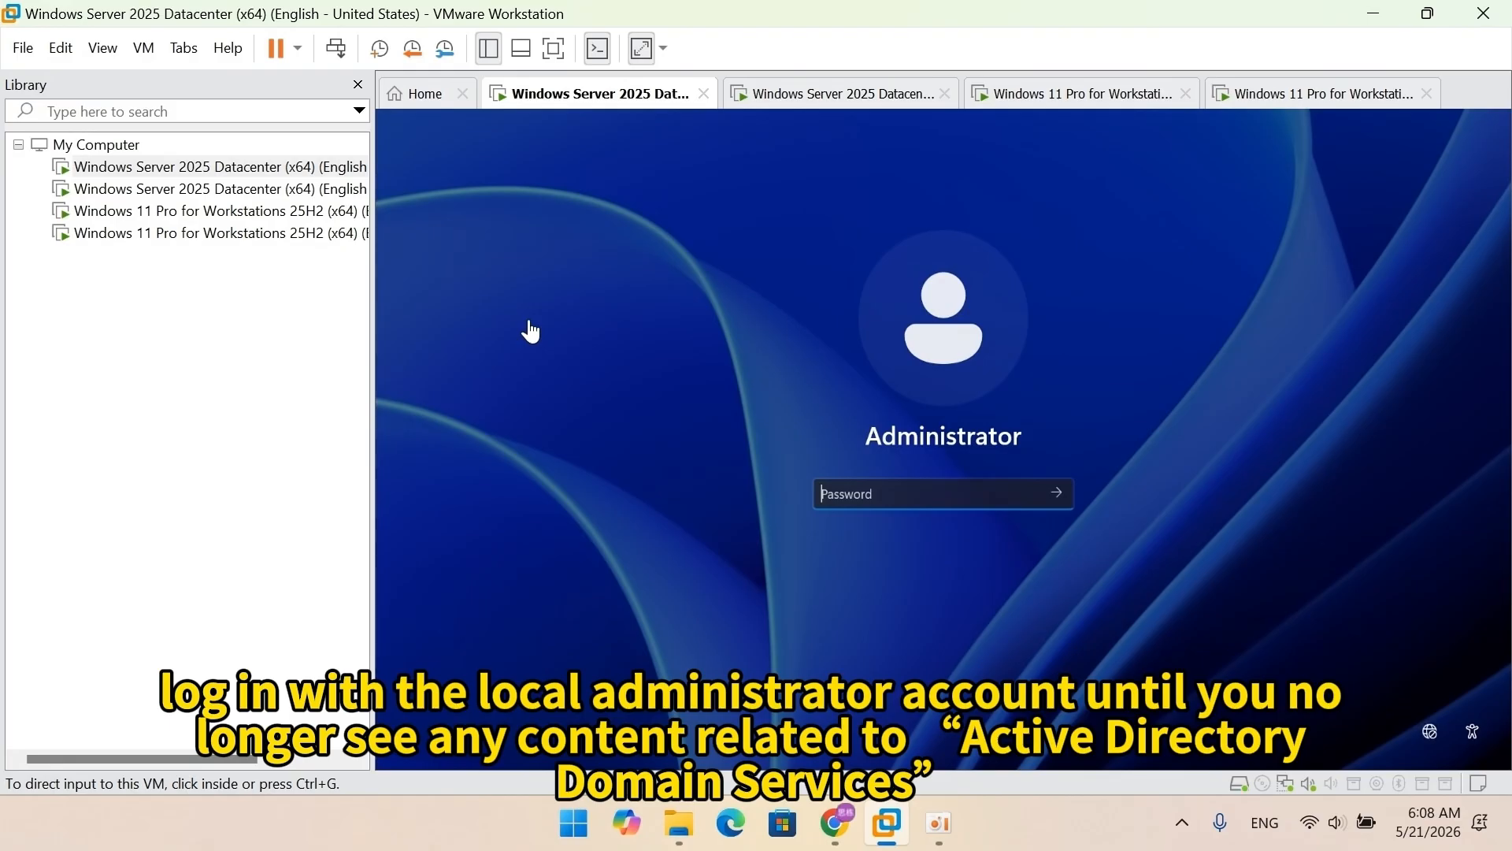
Step: Sign in with the Administrator password and check Server Manager's remaining administrative tools
left_click(531, 331)
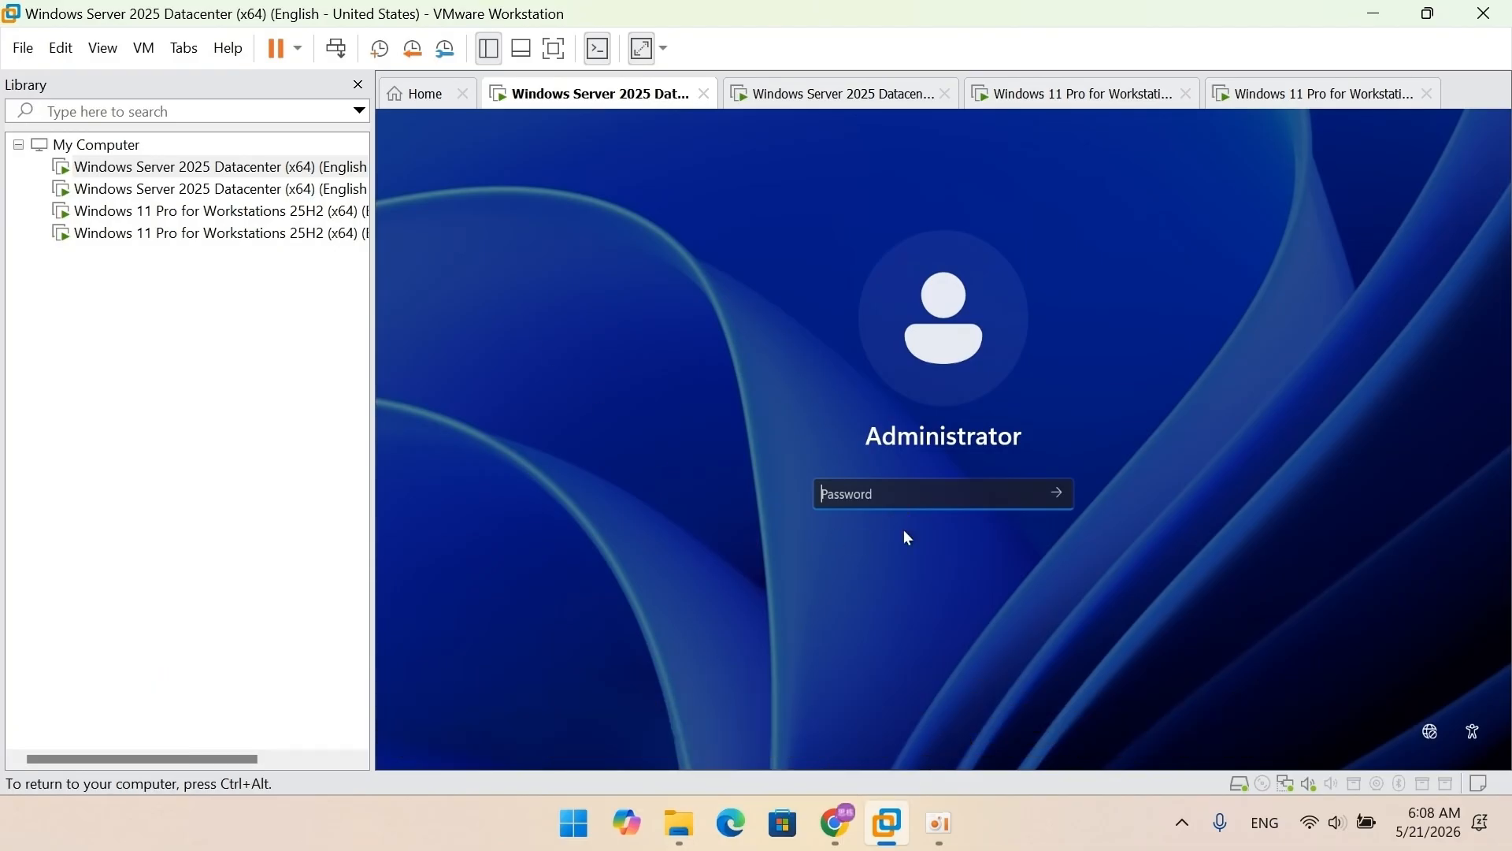
type("***************")
key("Return")
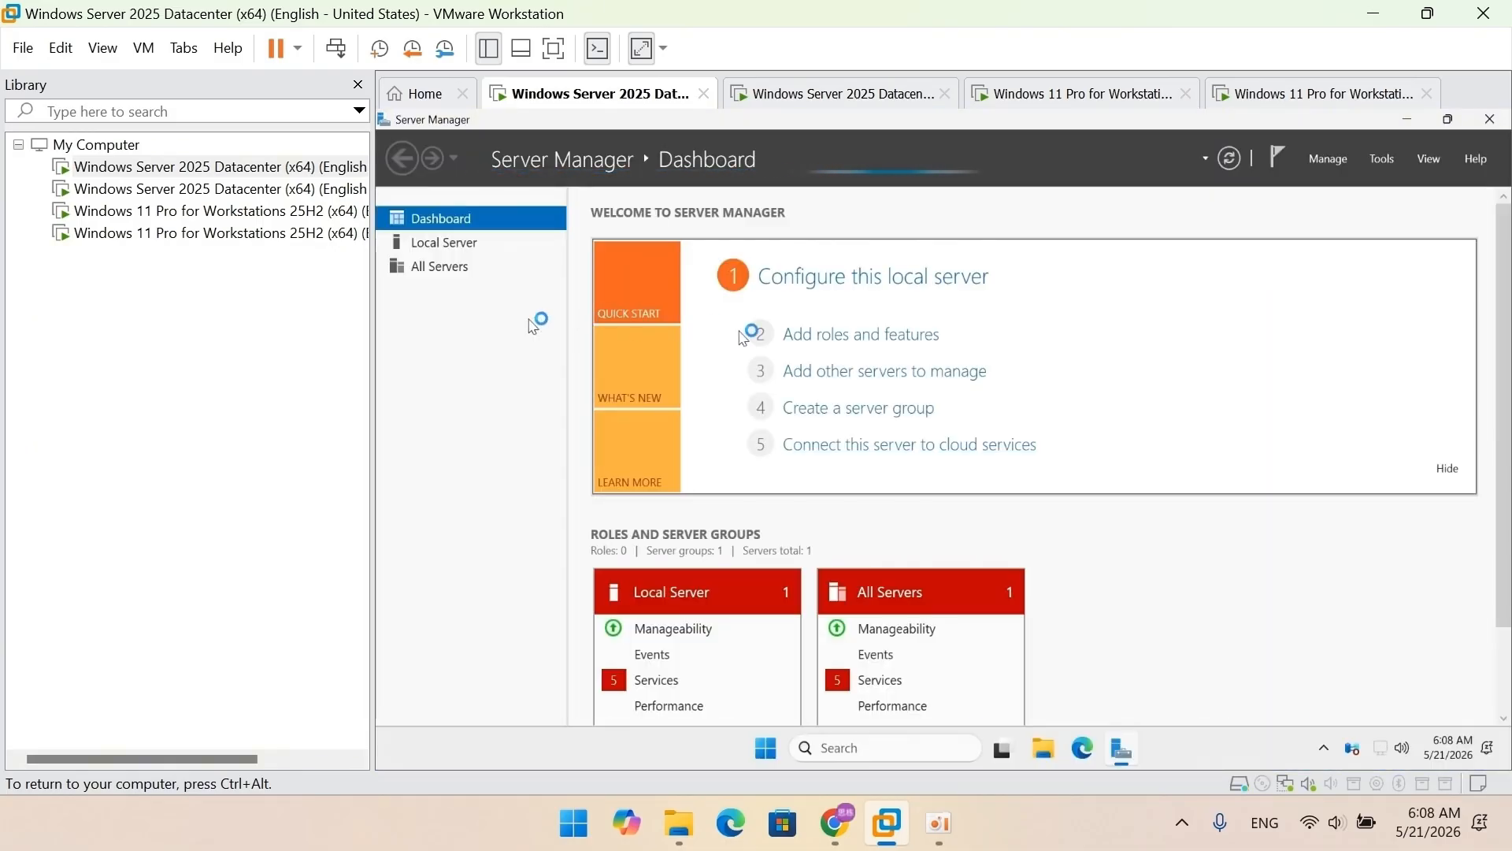
left_click(1382, 160)
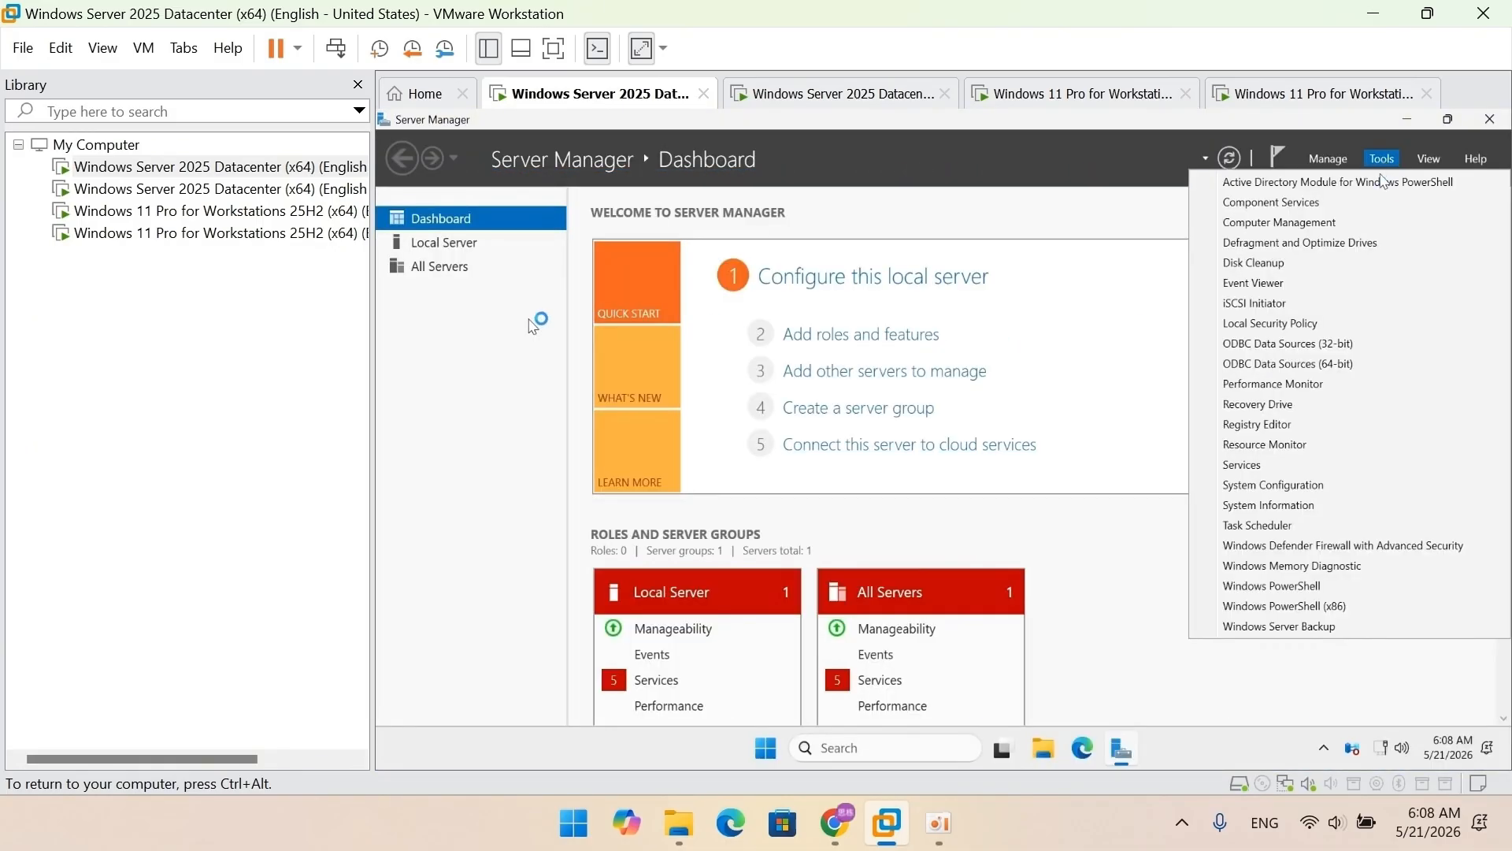